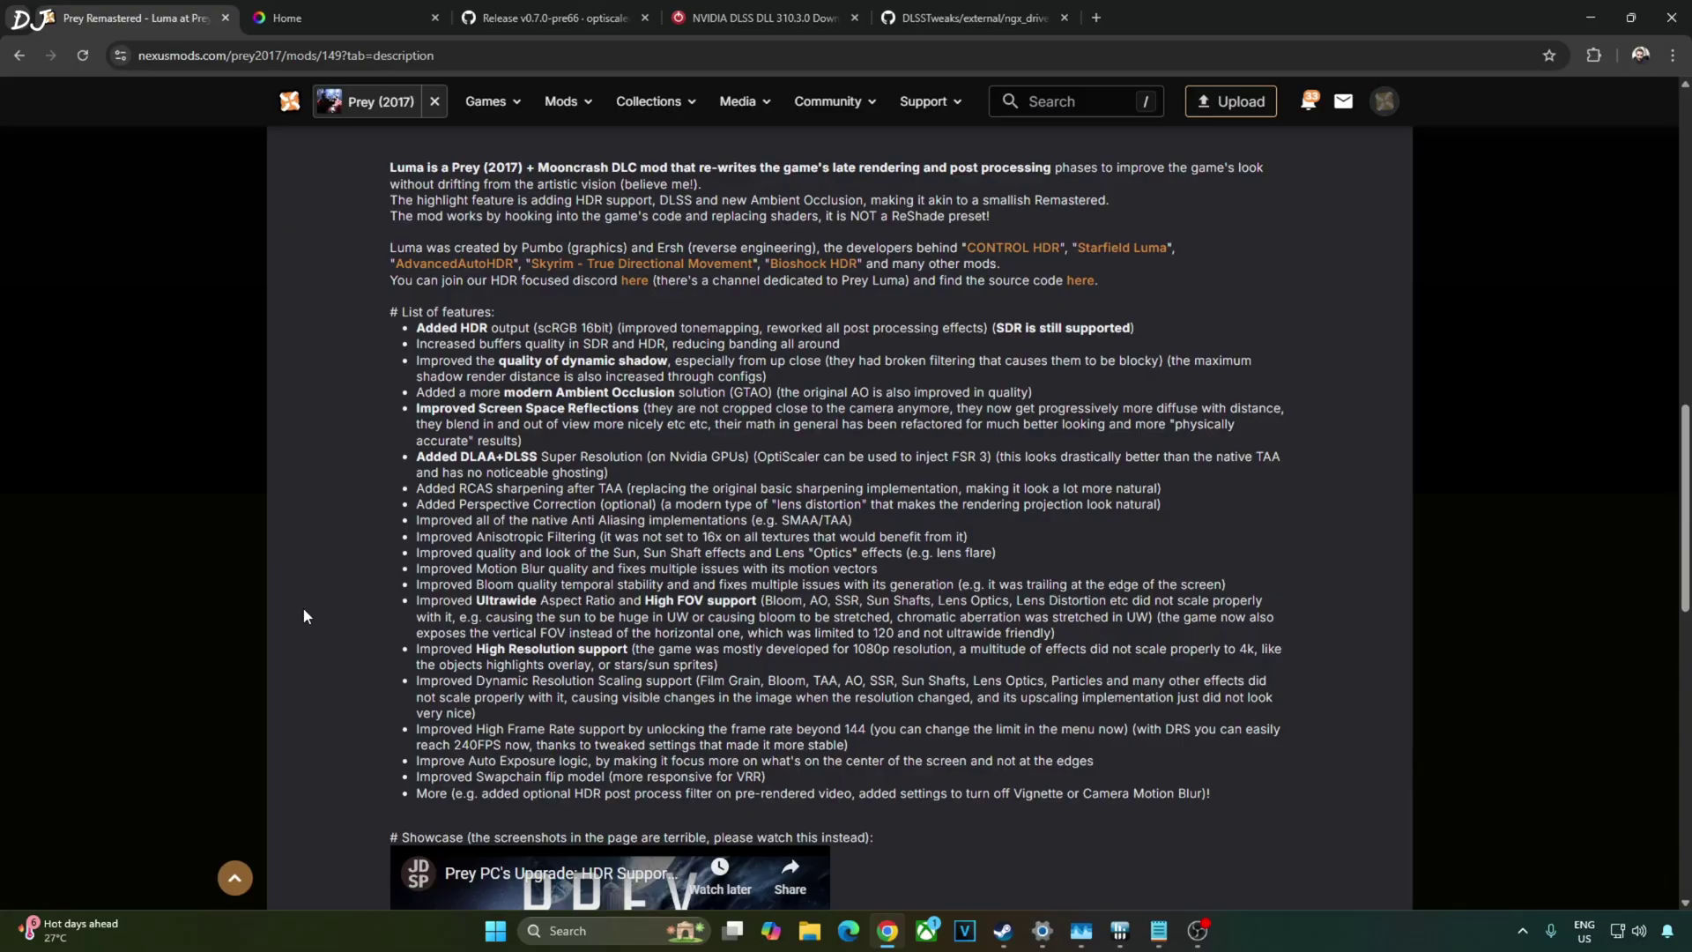
Download the Prey Luma main file (v2a) manually from the mod's files section, using the slow download
scroll(303, 615, "up", 10)
left_click(393, 809)
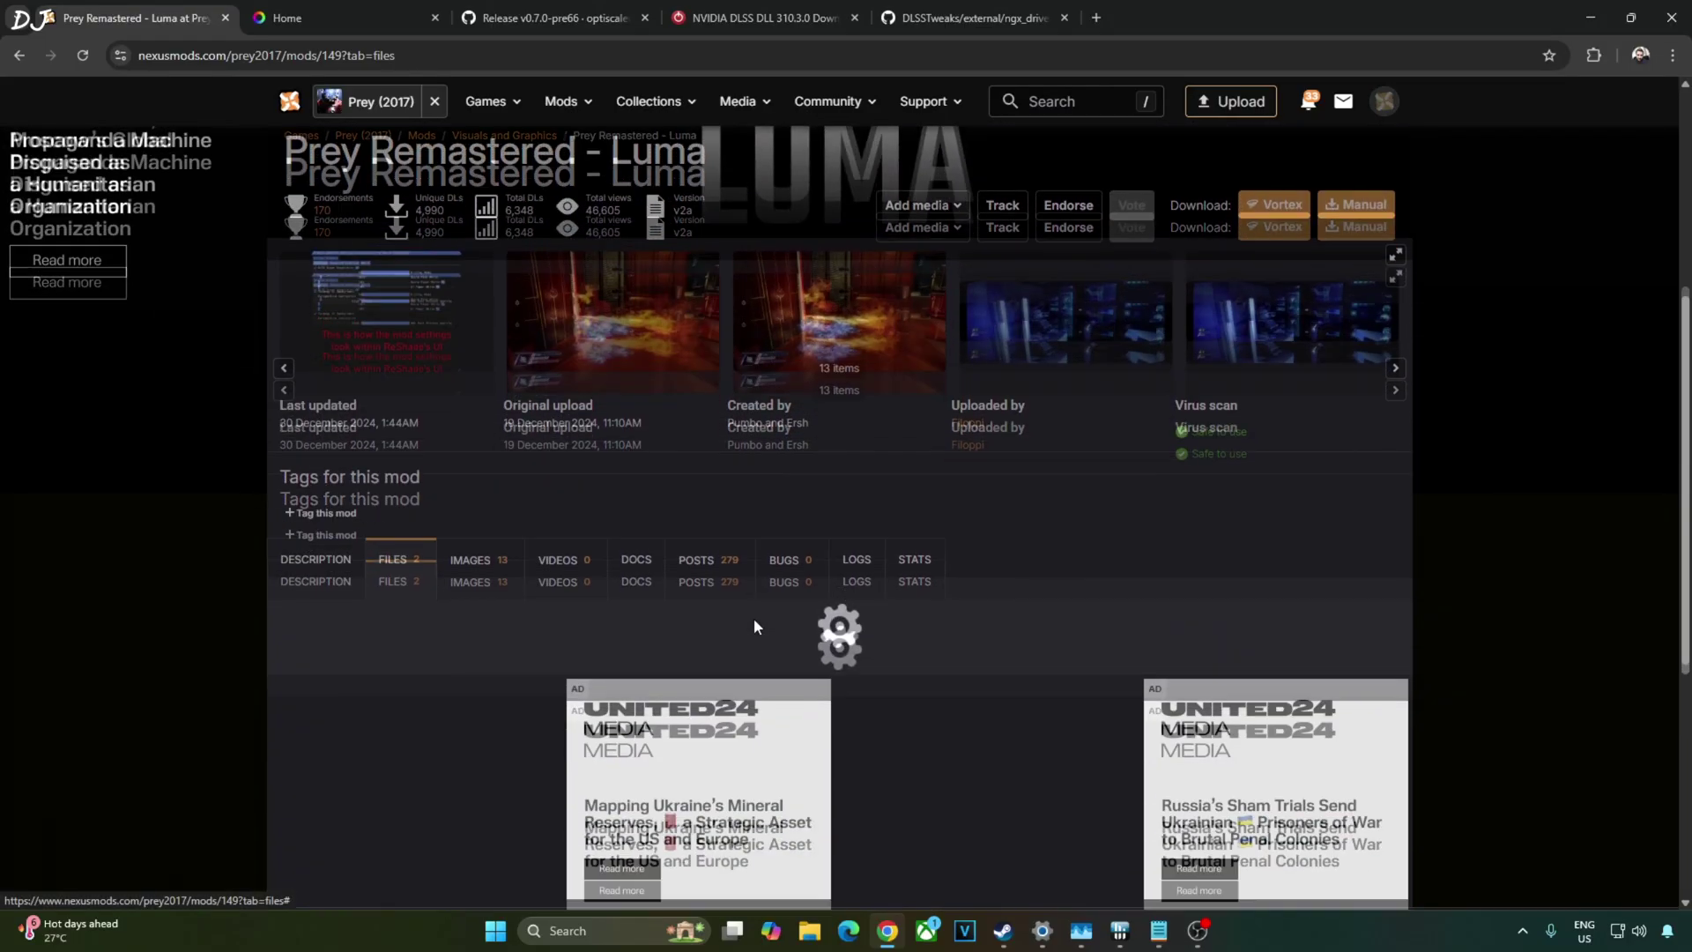
scroll(749, 625, "down", 4)
scroll(648, 568, "down", 1)
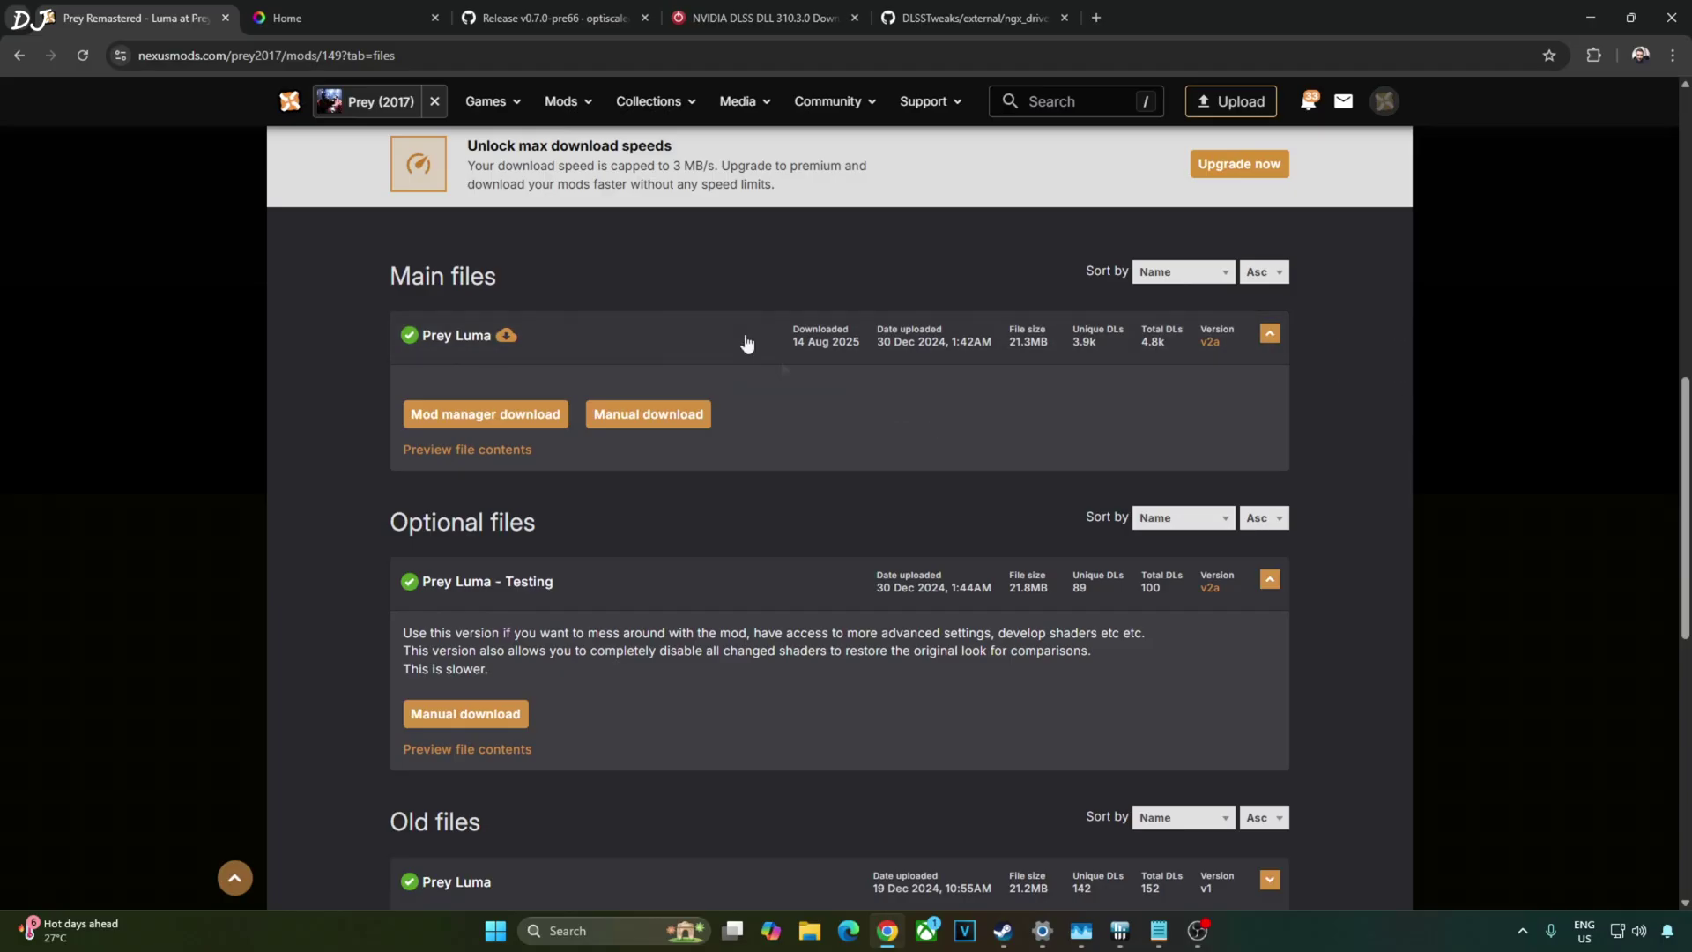
left_click(637, 418)
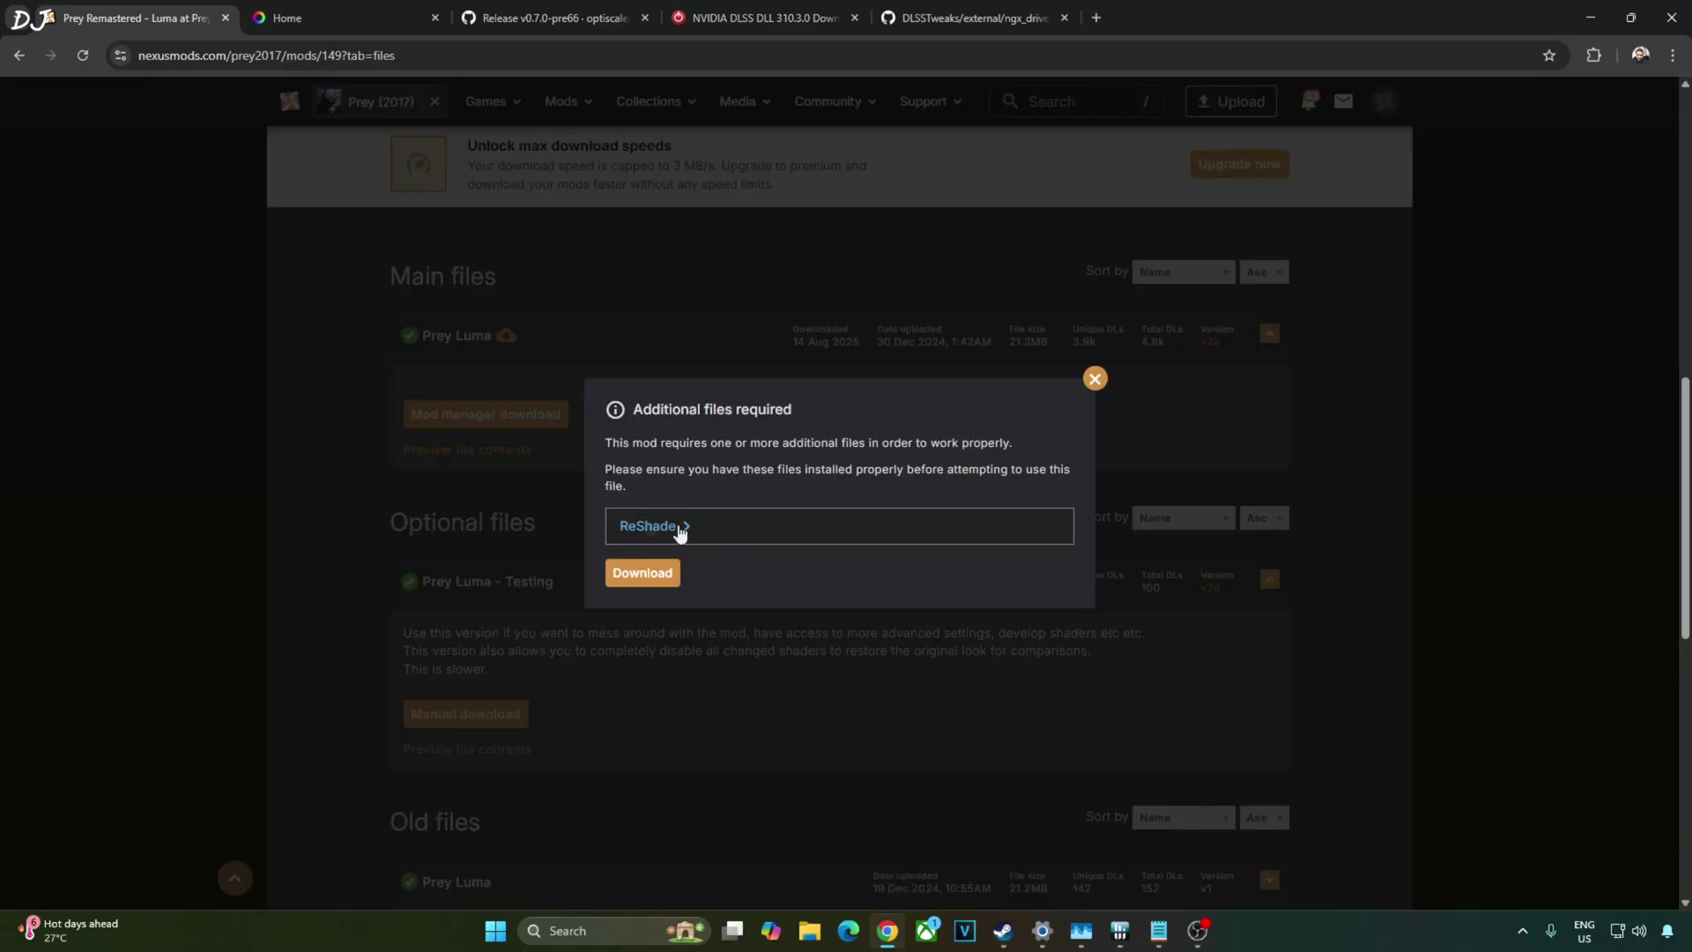
left_click(646, 577)
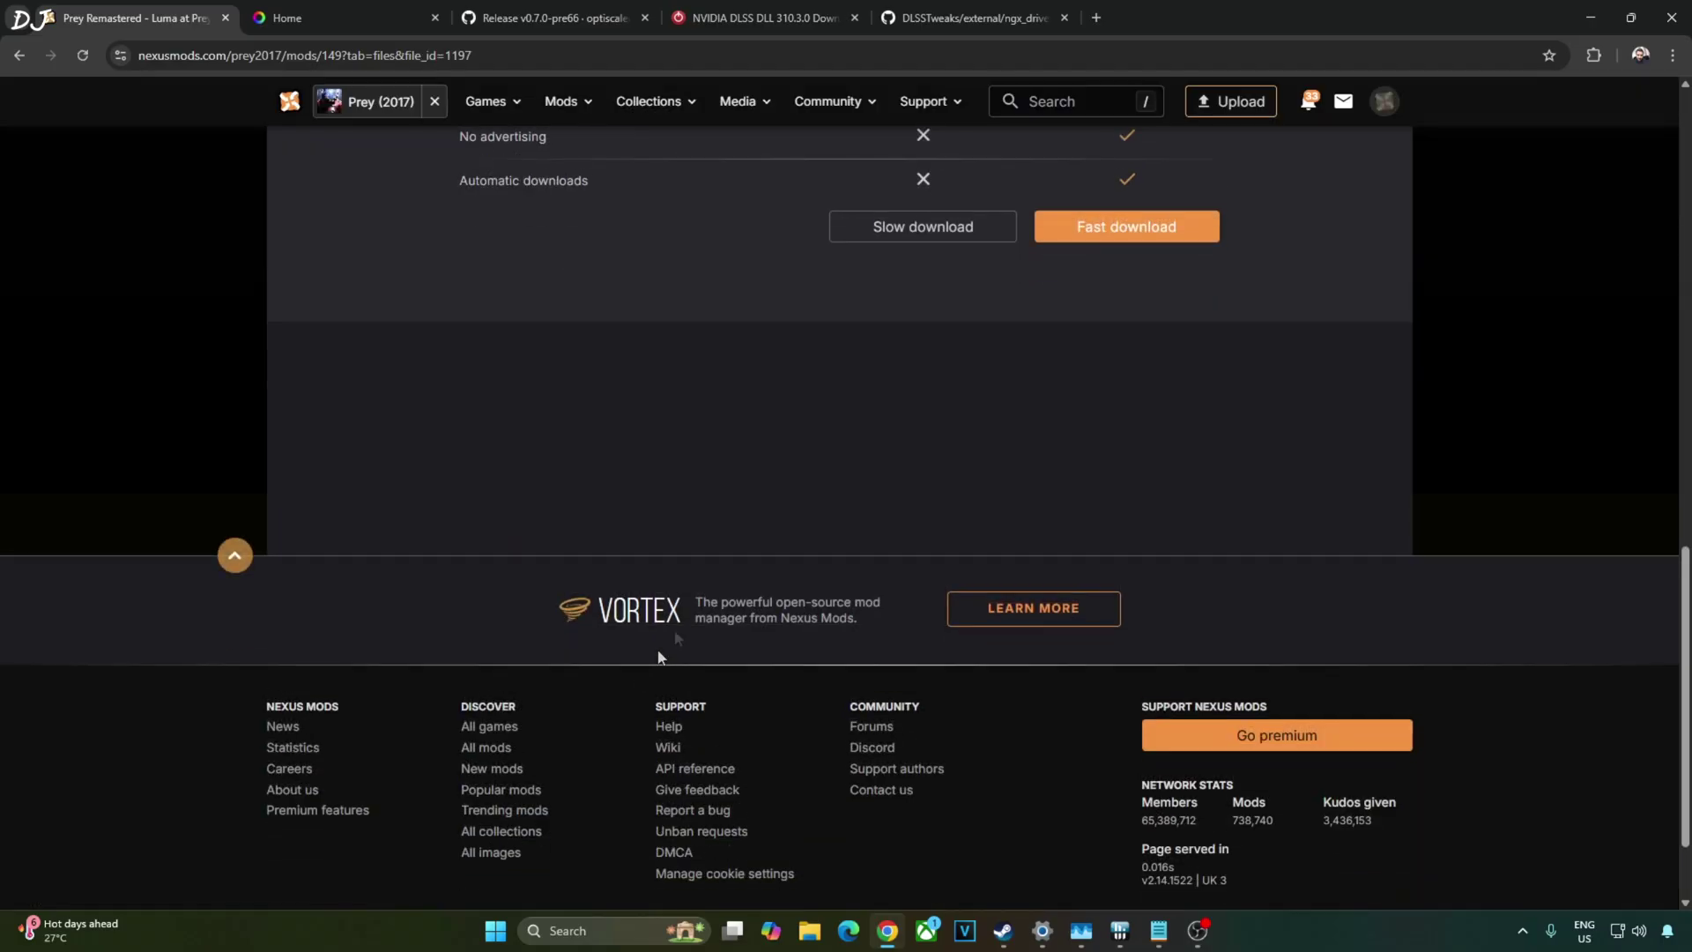
left_click(929, 244)
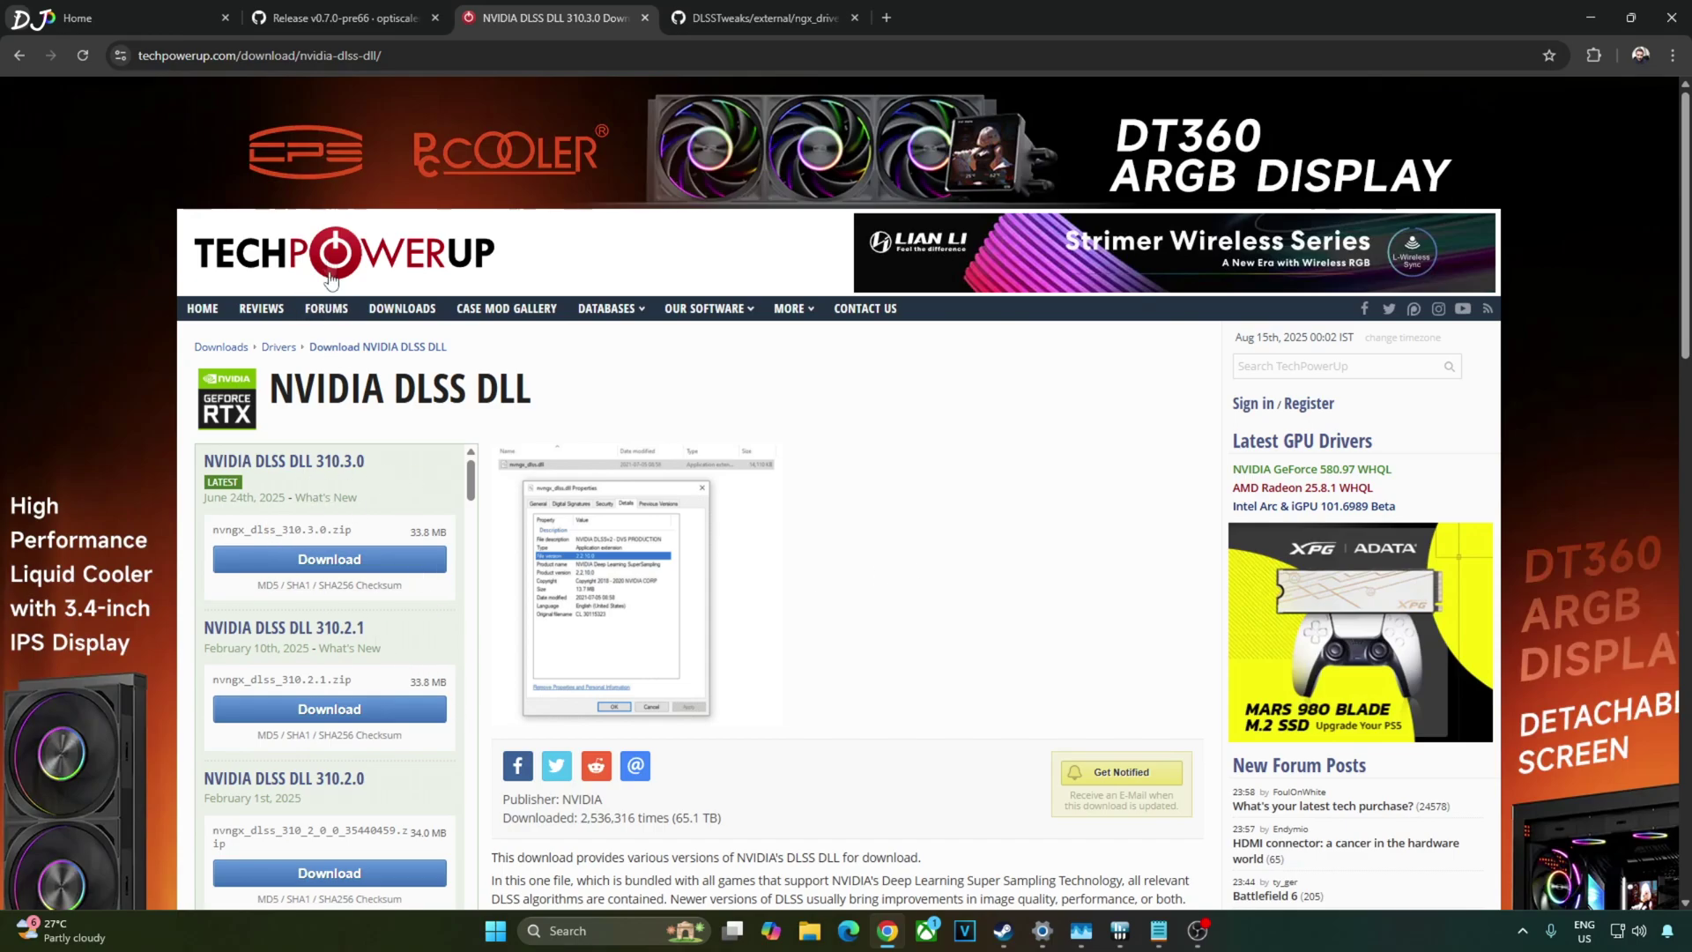
Download NVIDIA DLSS DLL 310.3.0 from TechPowerUp and close that page
left_click(309, 561)
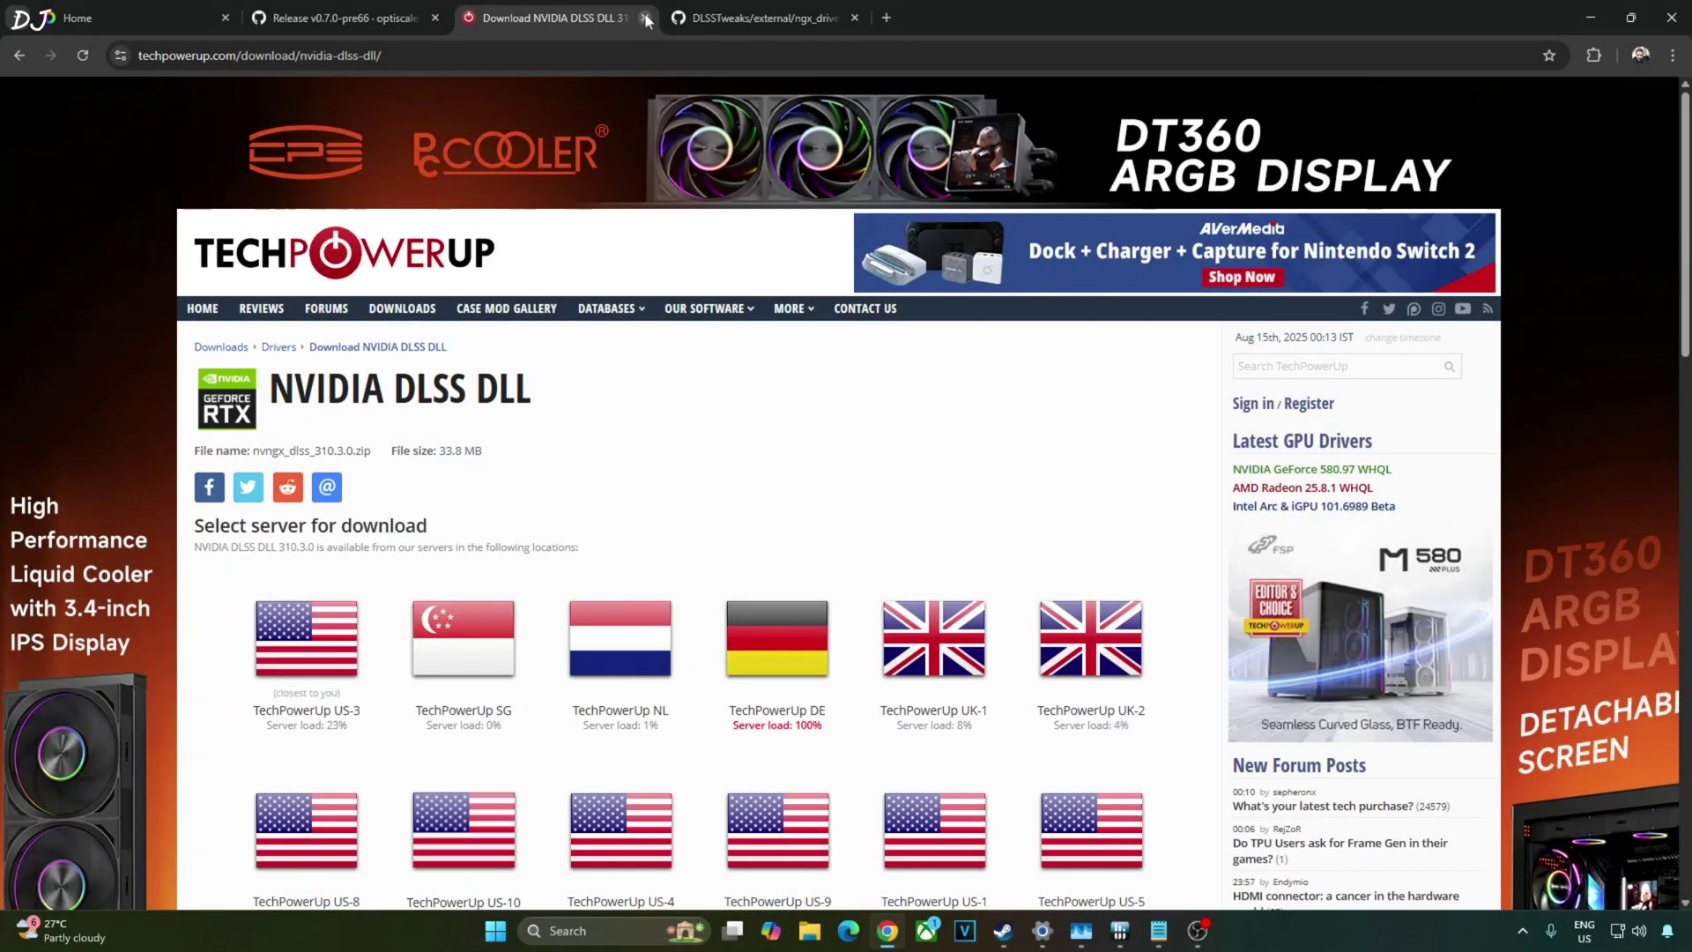
key("ctrl+w")
Look through the ReShade home page for its download section
scroll(331, 478, "down", 3)
scroll(333, 480, "down", 5)
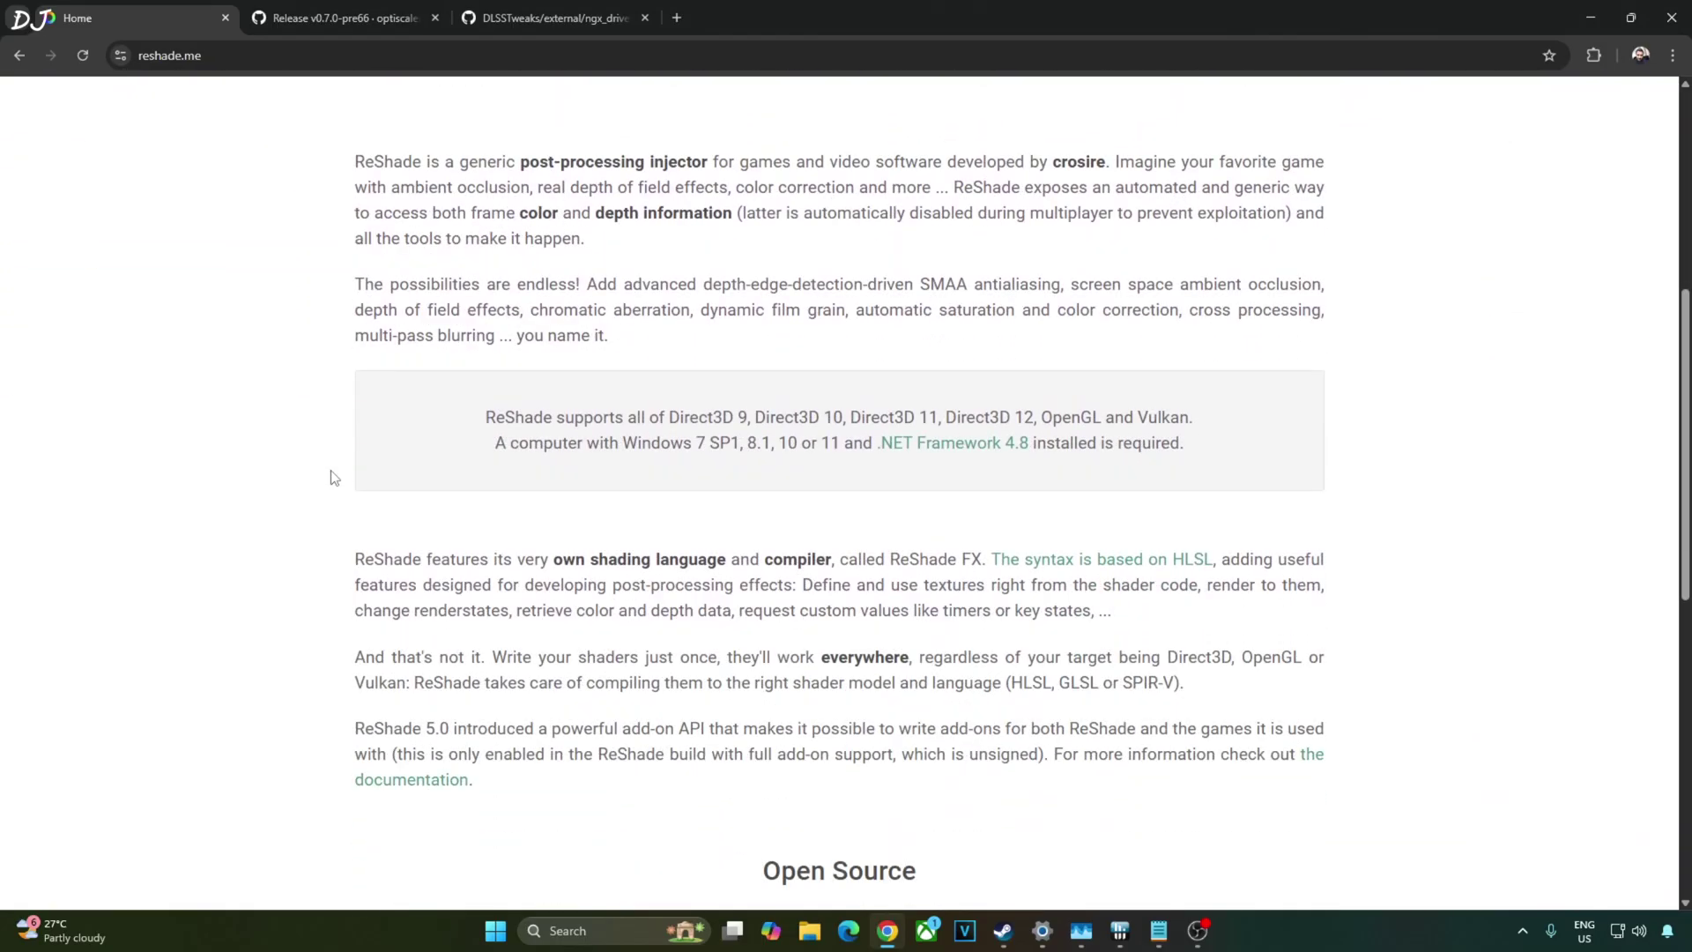
scroll(347, 393, "up", 1)
scroll(371, 428, "down", 2)
scroll(371, 428, "down", 5)
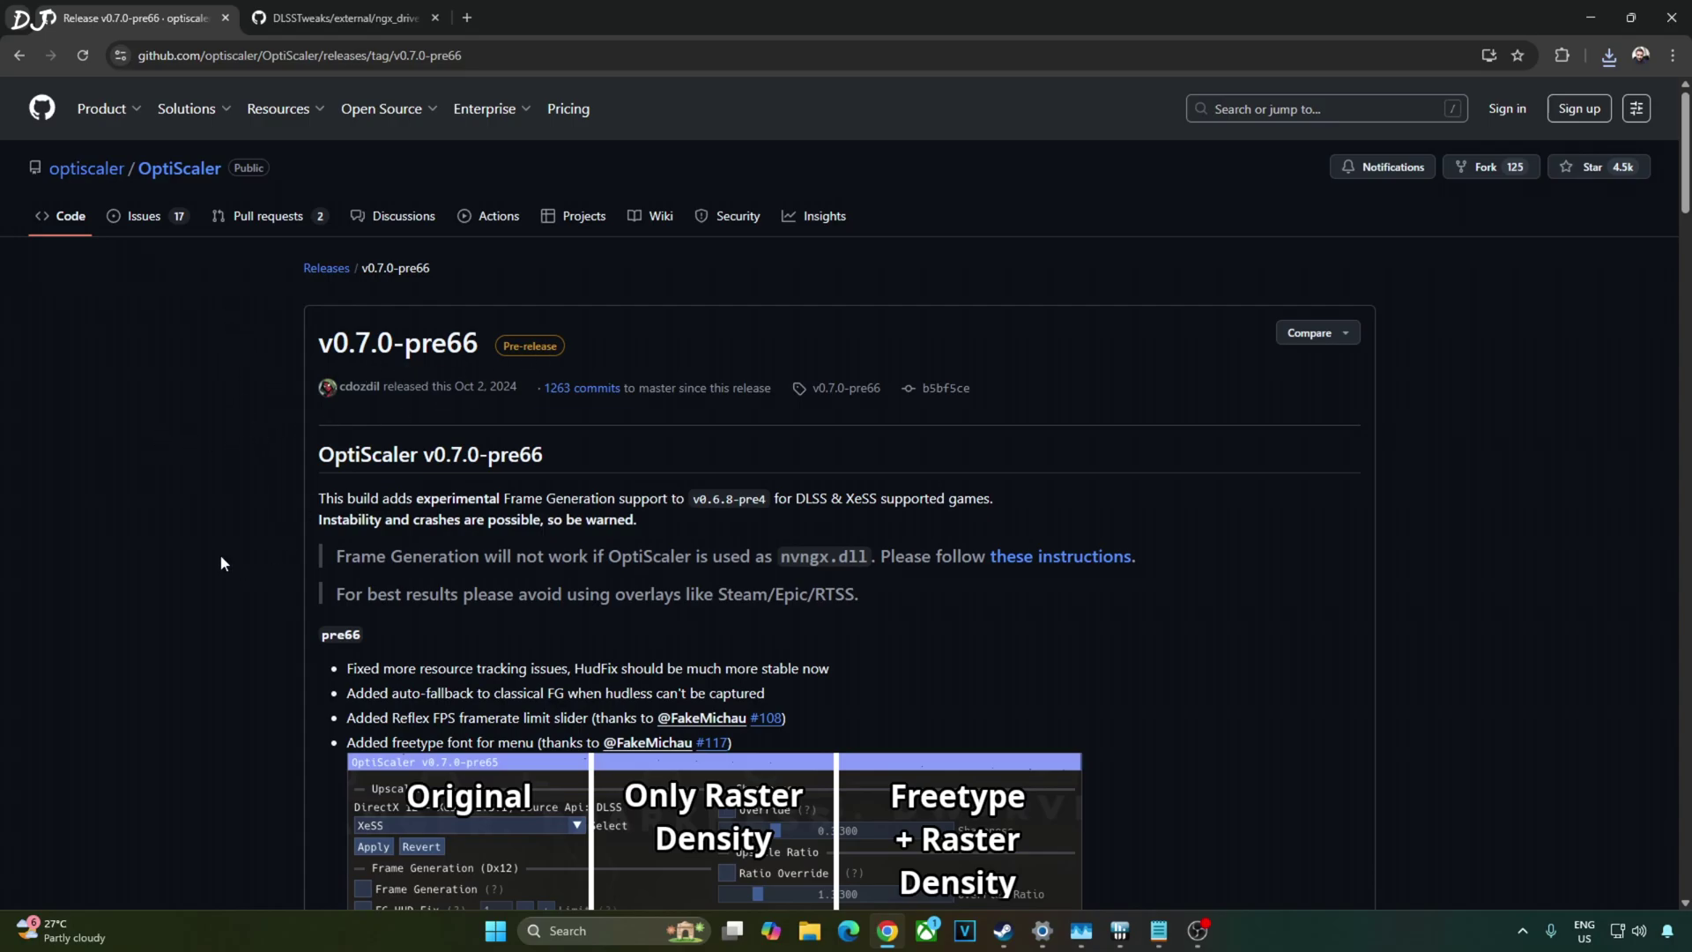
Go through the OptiScaler v0.7.0-pre66 release notes towards the downloadable files
scroll(221, 562, "down", 15)
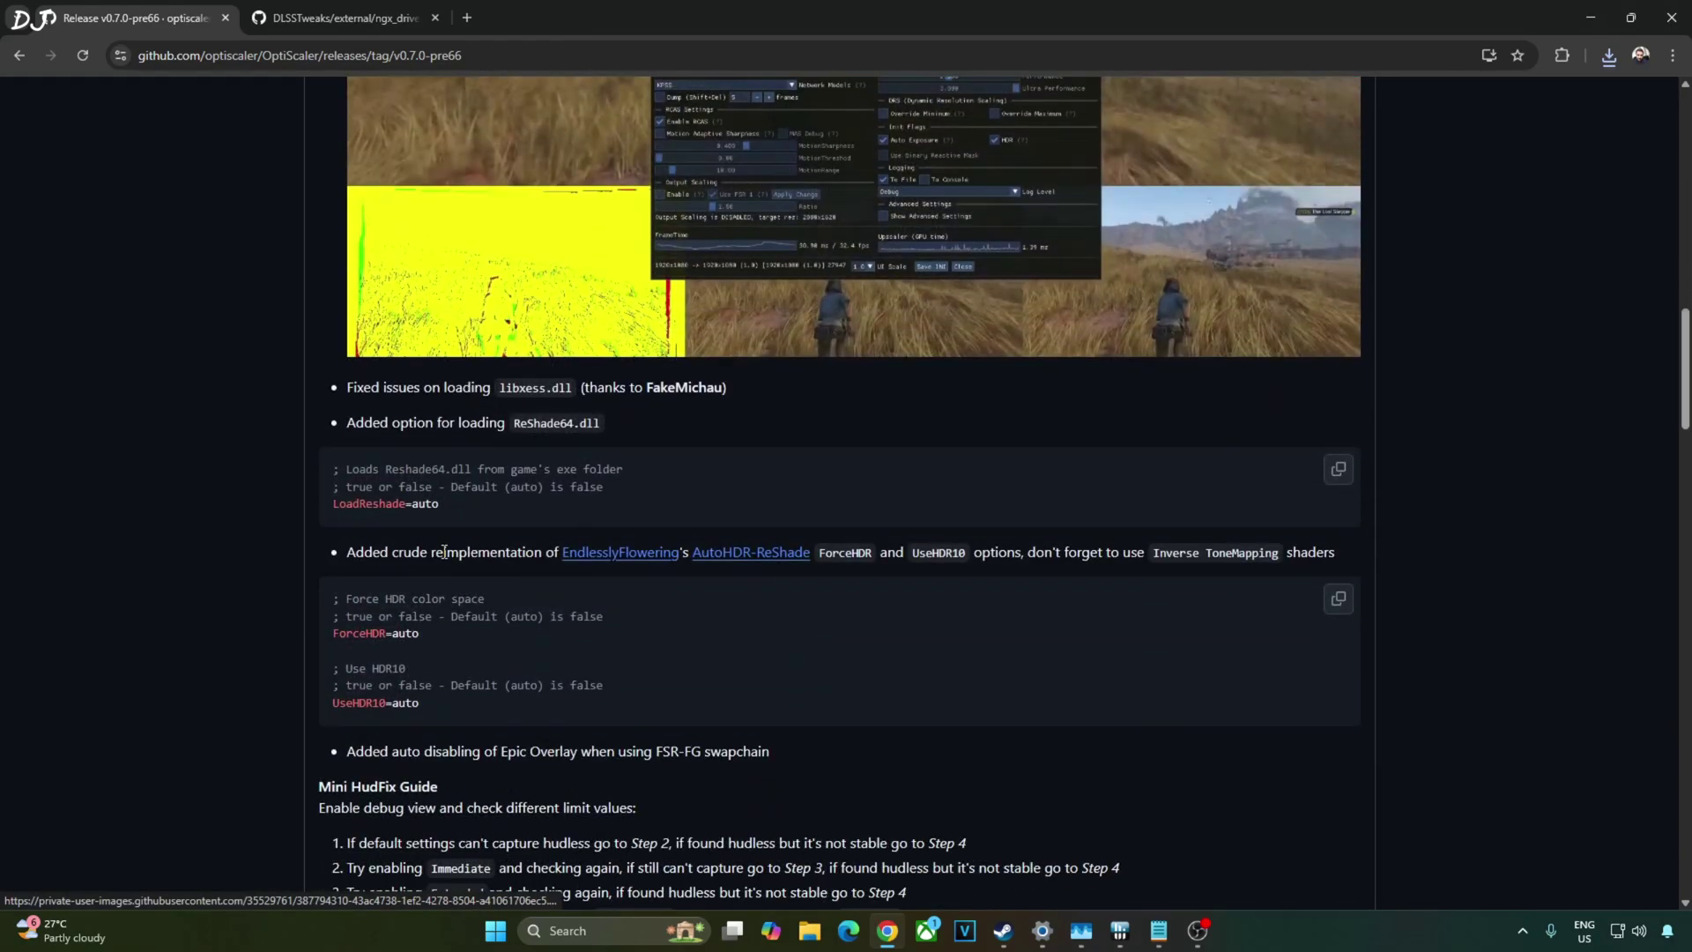
scroll(445, 552, "down", 10)
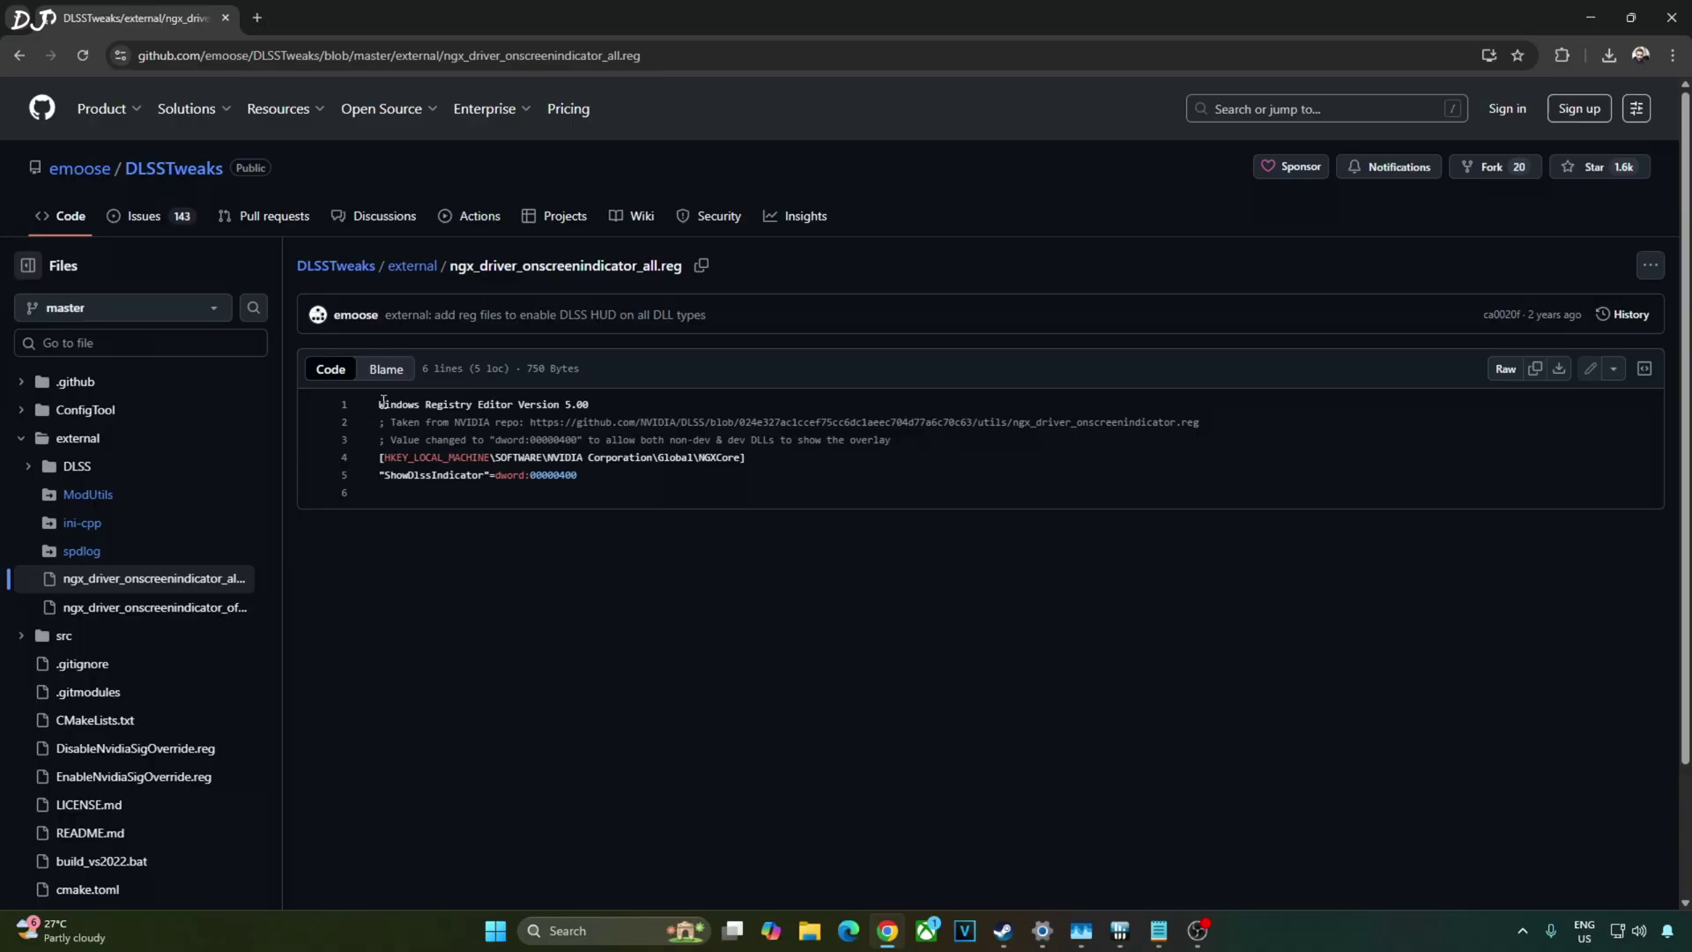
Copy the full registry code of ngx_driver_onscreenindicator_all.reg from the DLSSTweaks repository
left_click_drag(380, 403, 600, 462)
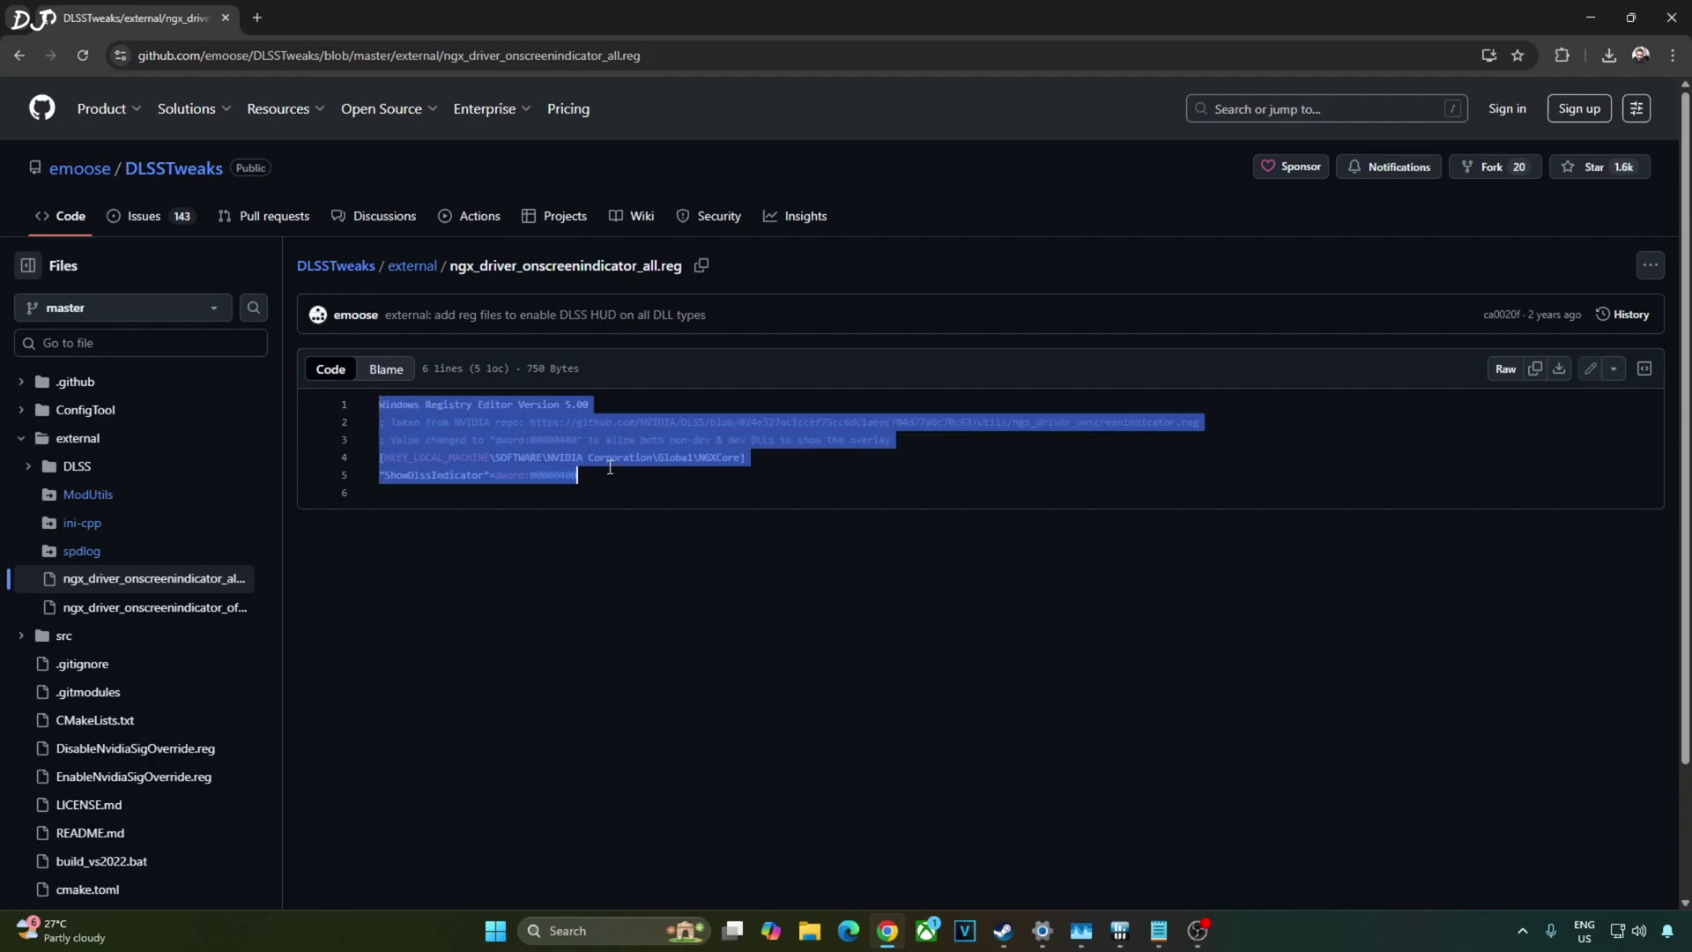
right_click(610, 468)
left_click(631, 523)
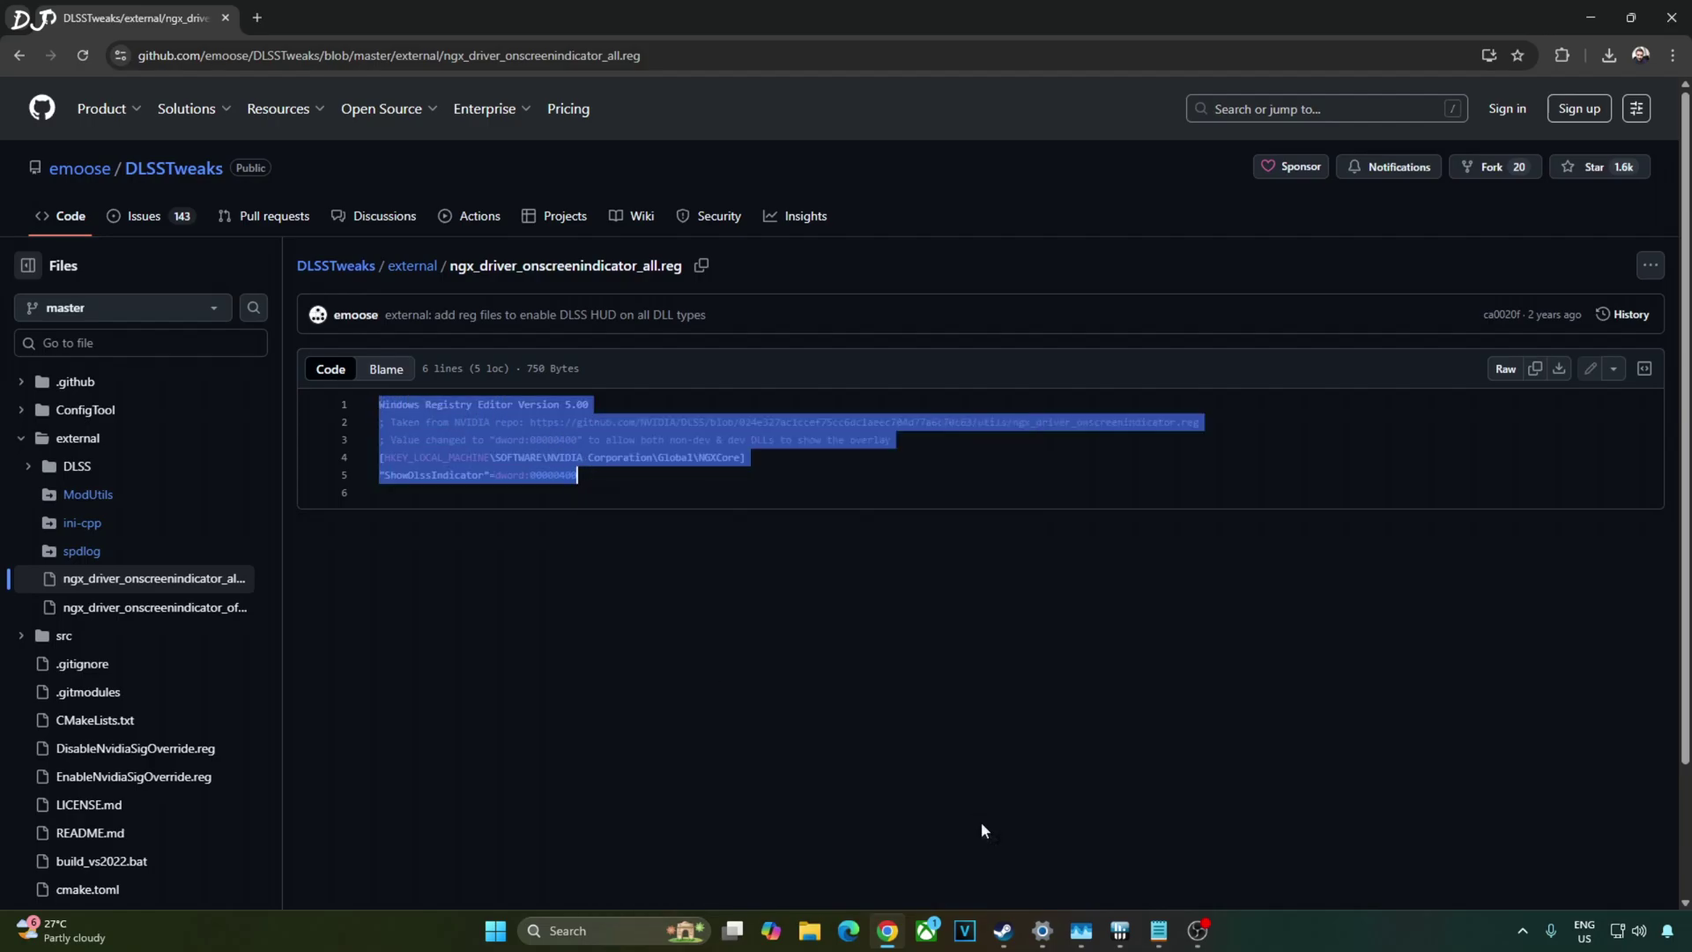
Switch to File Explorer and create a text document named overlay.reg in the Downloads\Prey folder, accepting the extension change
left_click(809, 932)
right_click(240, 365)
mouse_move(370, 501)
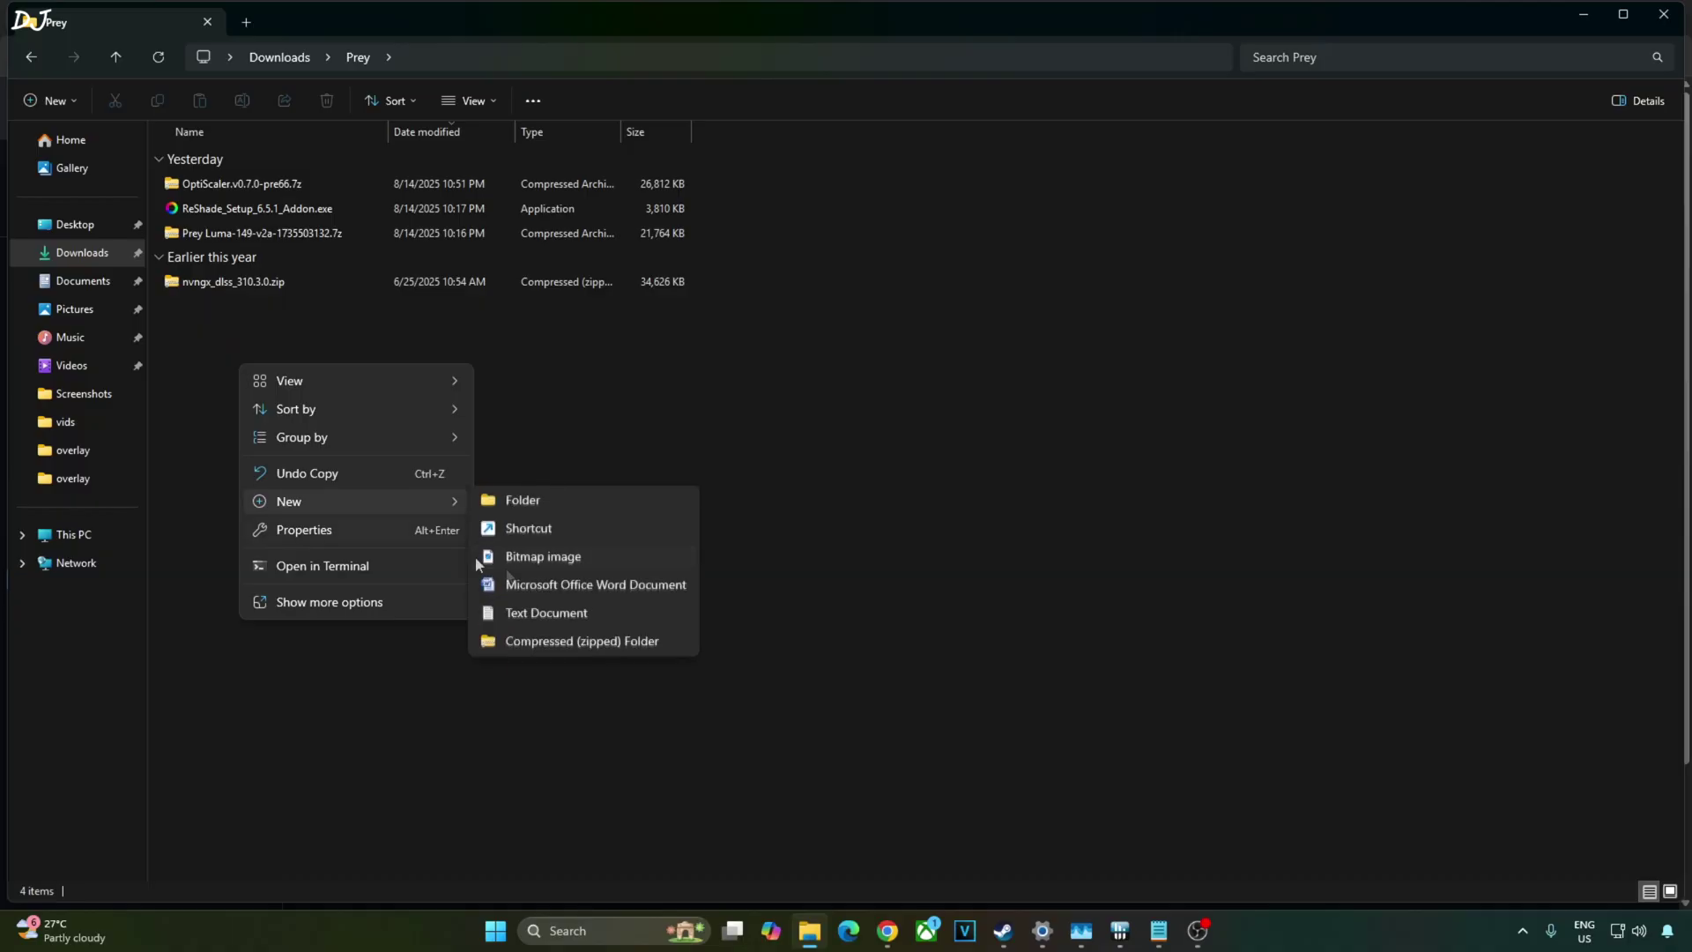
left_click(546, 620)
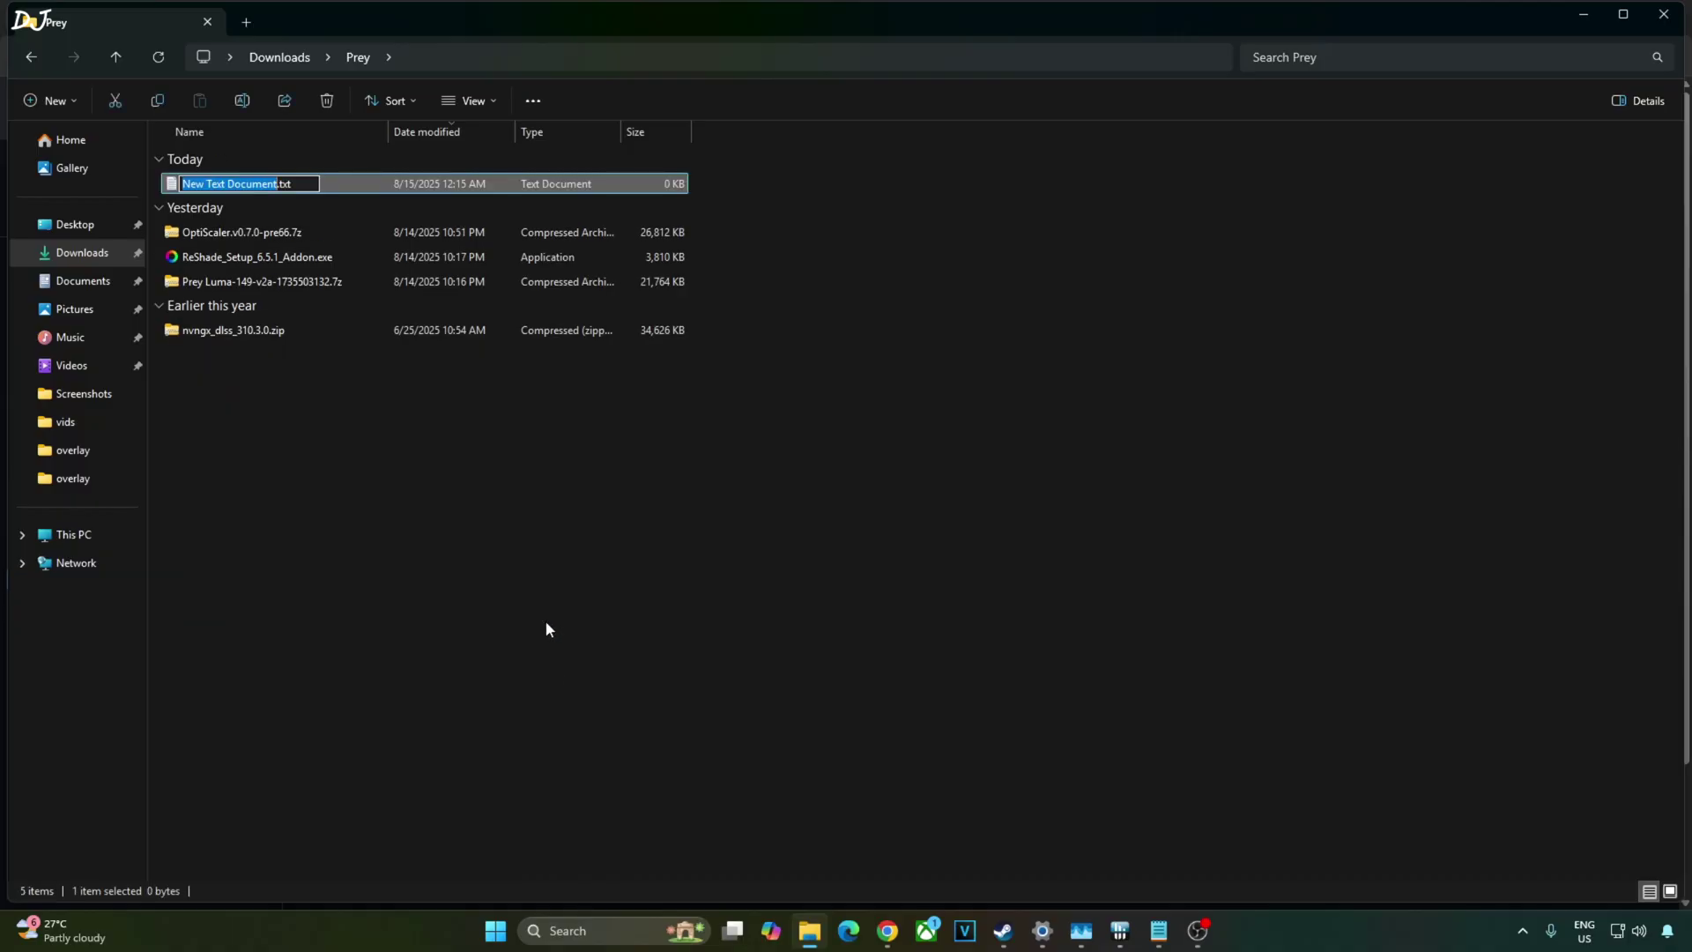
type("ou")
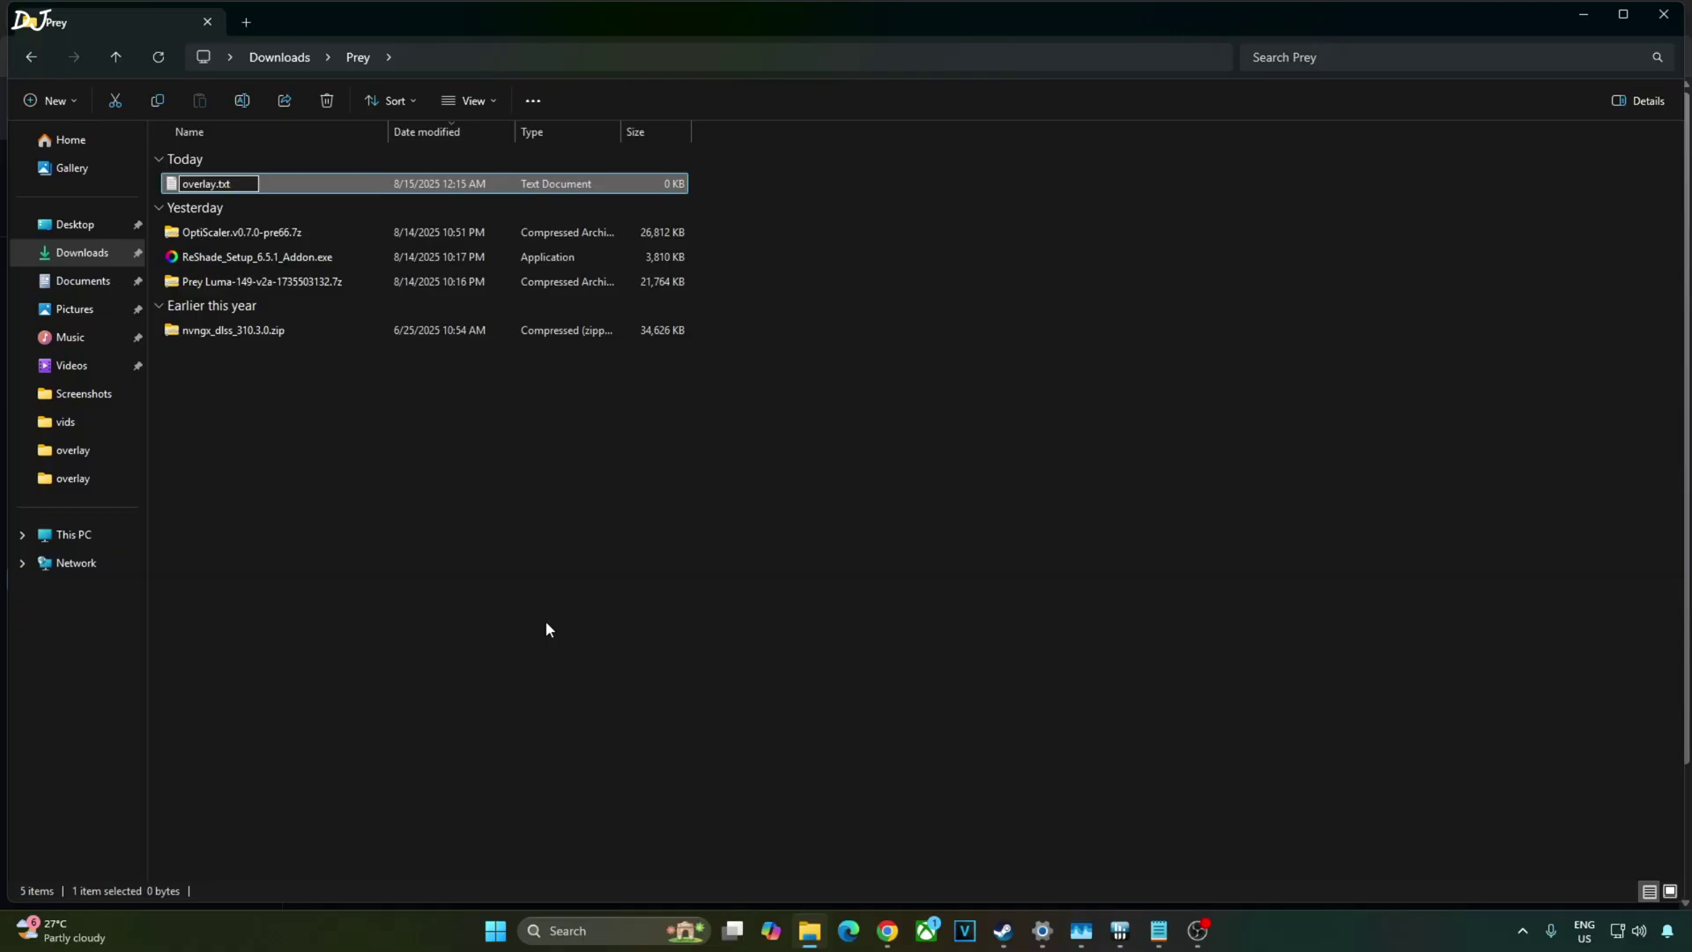
type("erlay.reg")
key("Return")
key("Return")
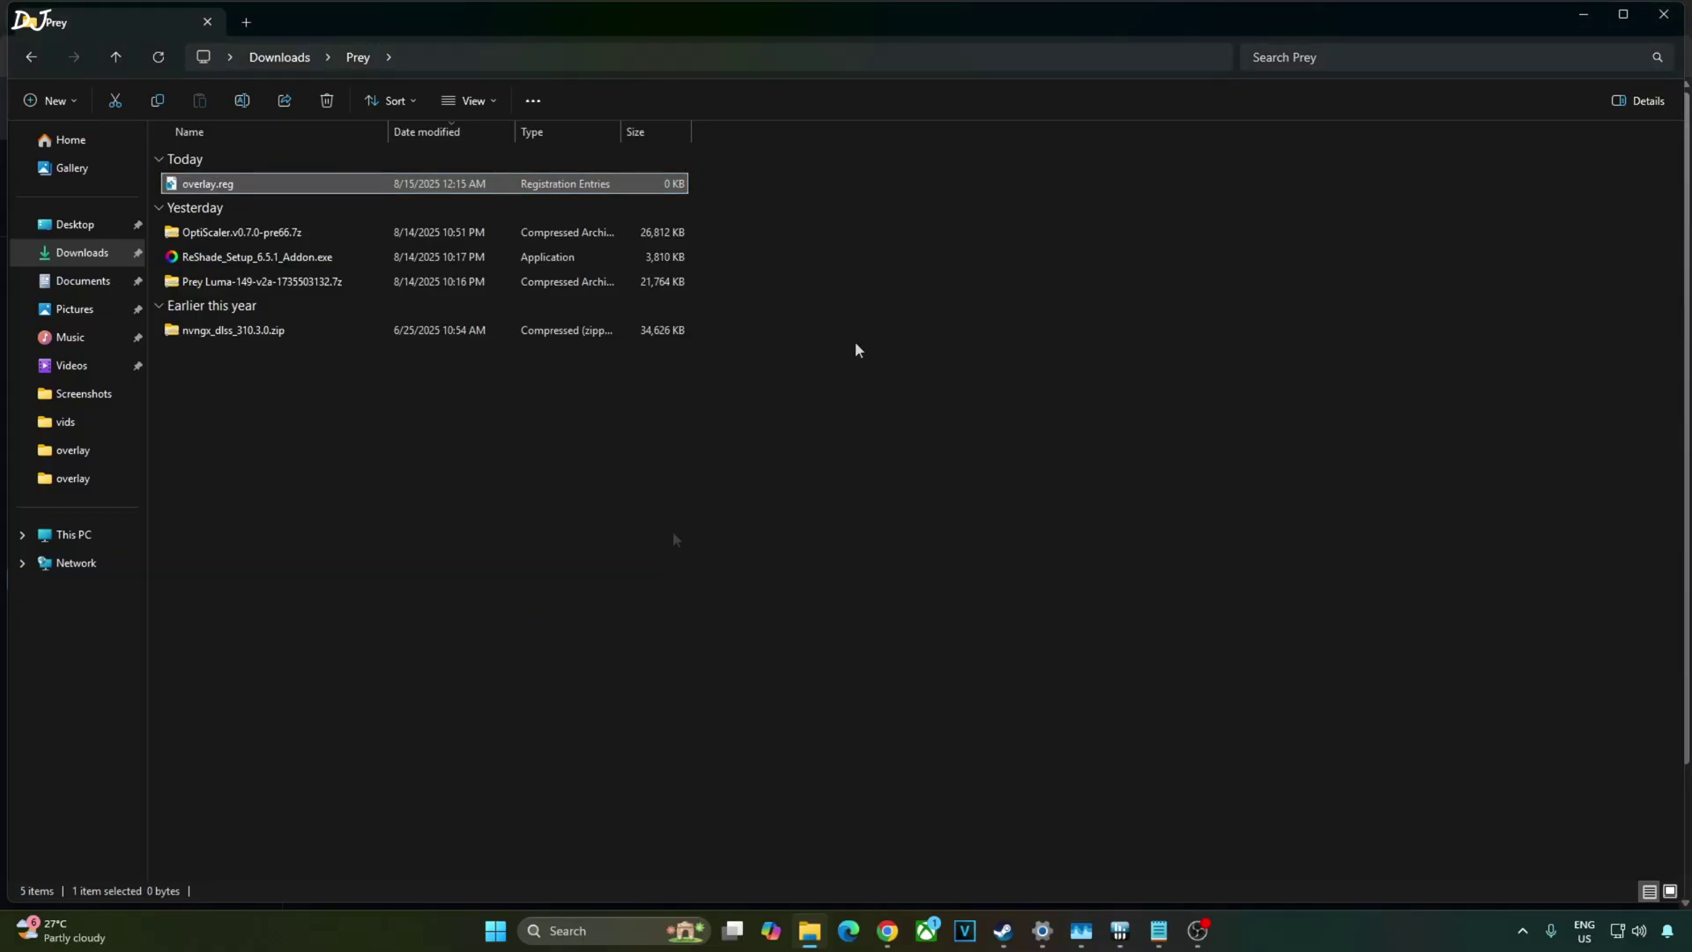
Open overlay.reg in Notepad, paste the copied registry code and save the file
right_click(227, 185)
mouse_move(284, 282)
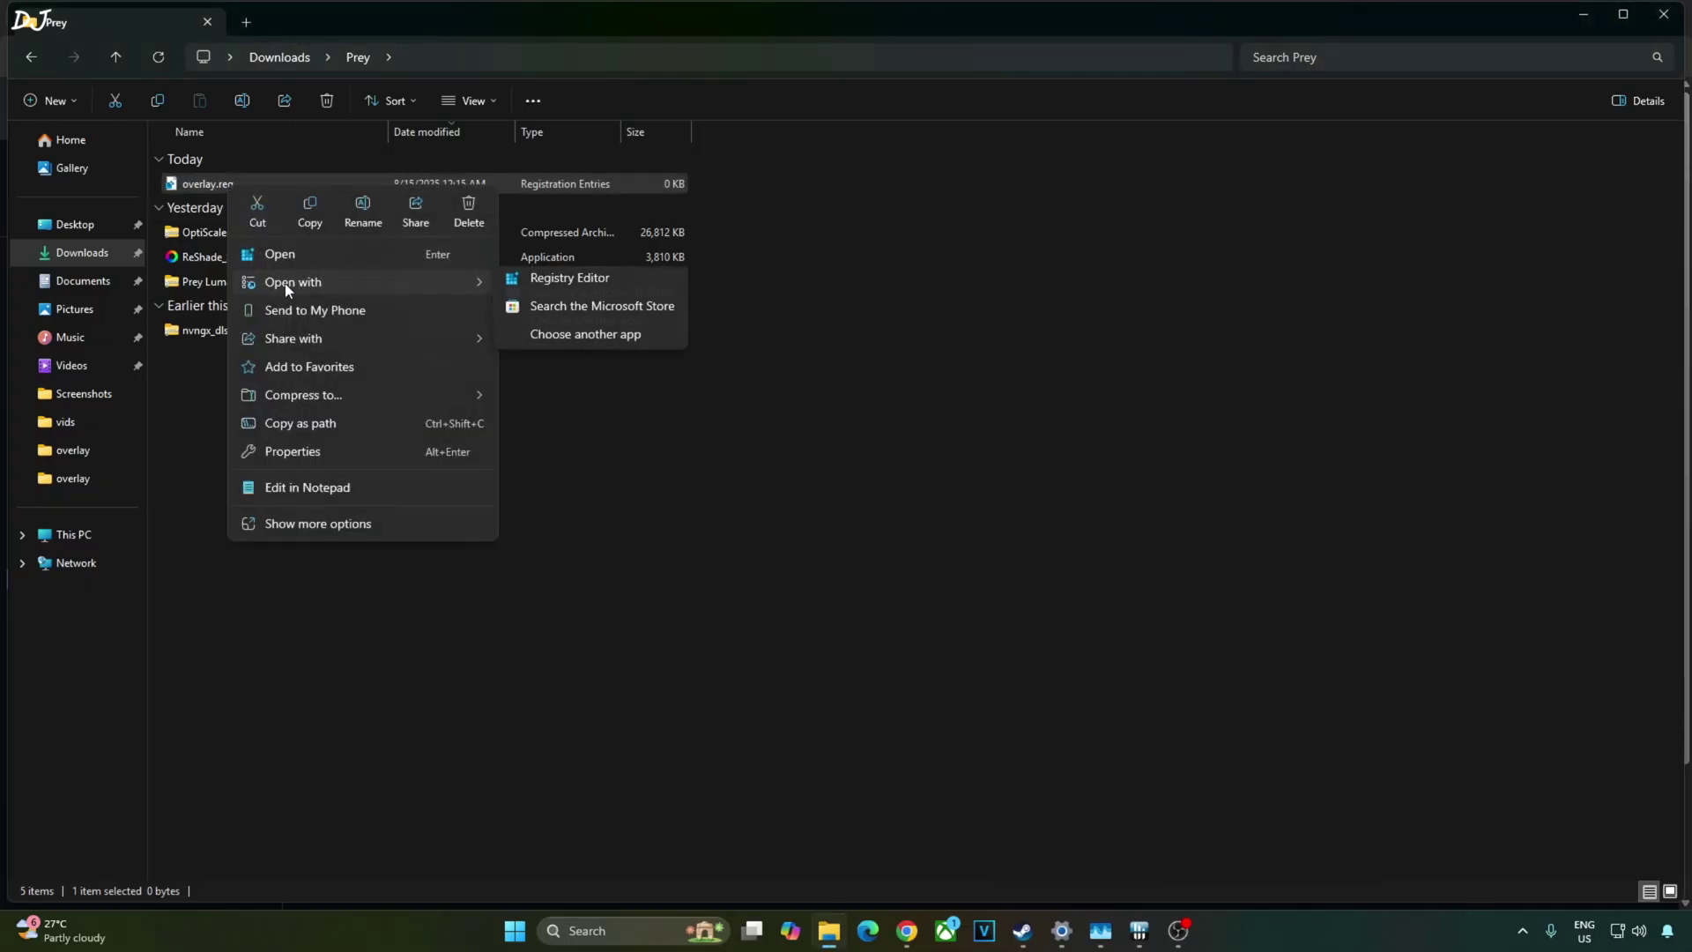
left_click(596, 282)
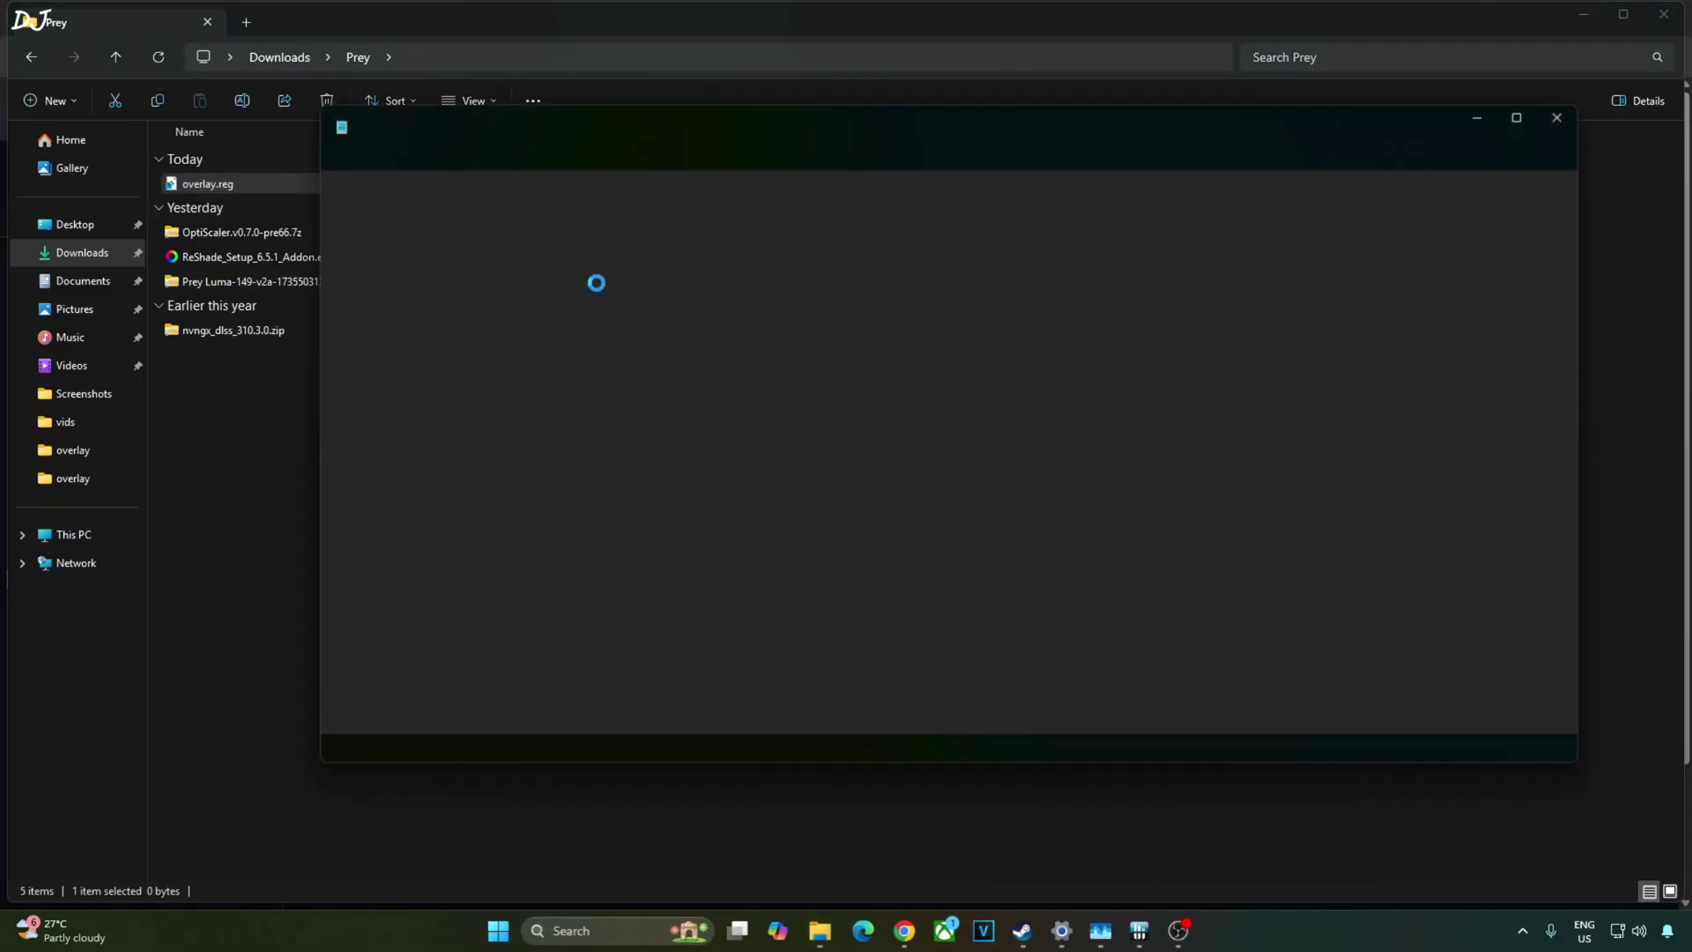
right_click(531, 288)
left_click(559, 370)
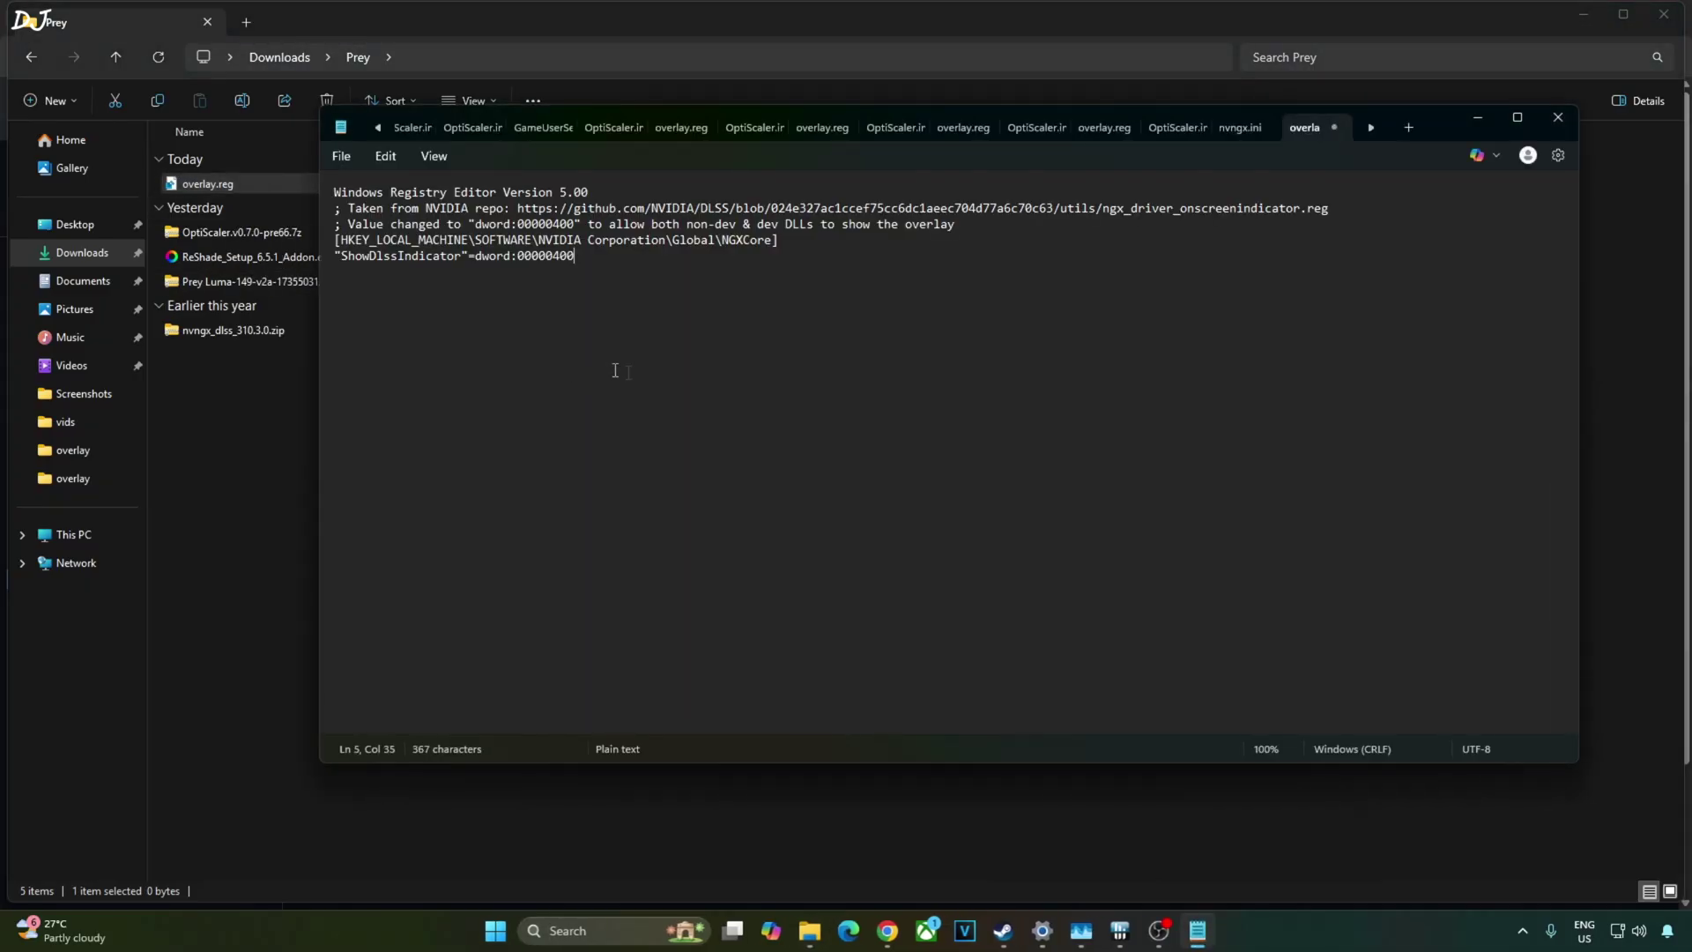
left_click(344, 156)
left_click(384, 335)
Replace the 4 in the ShowDlssIndicator dword value with 0 and save the file
left_click_drag(560, 272, 554, 276)
type("0")
left_click(340, 156)
left_click(393, 323)
Save overlay.reg with ShowDlssIndicator set back to dword:00000400 and close Notepad
left_click(345, 155)
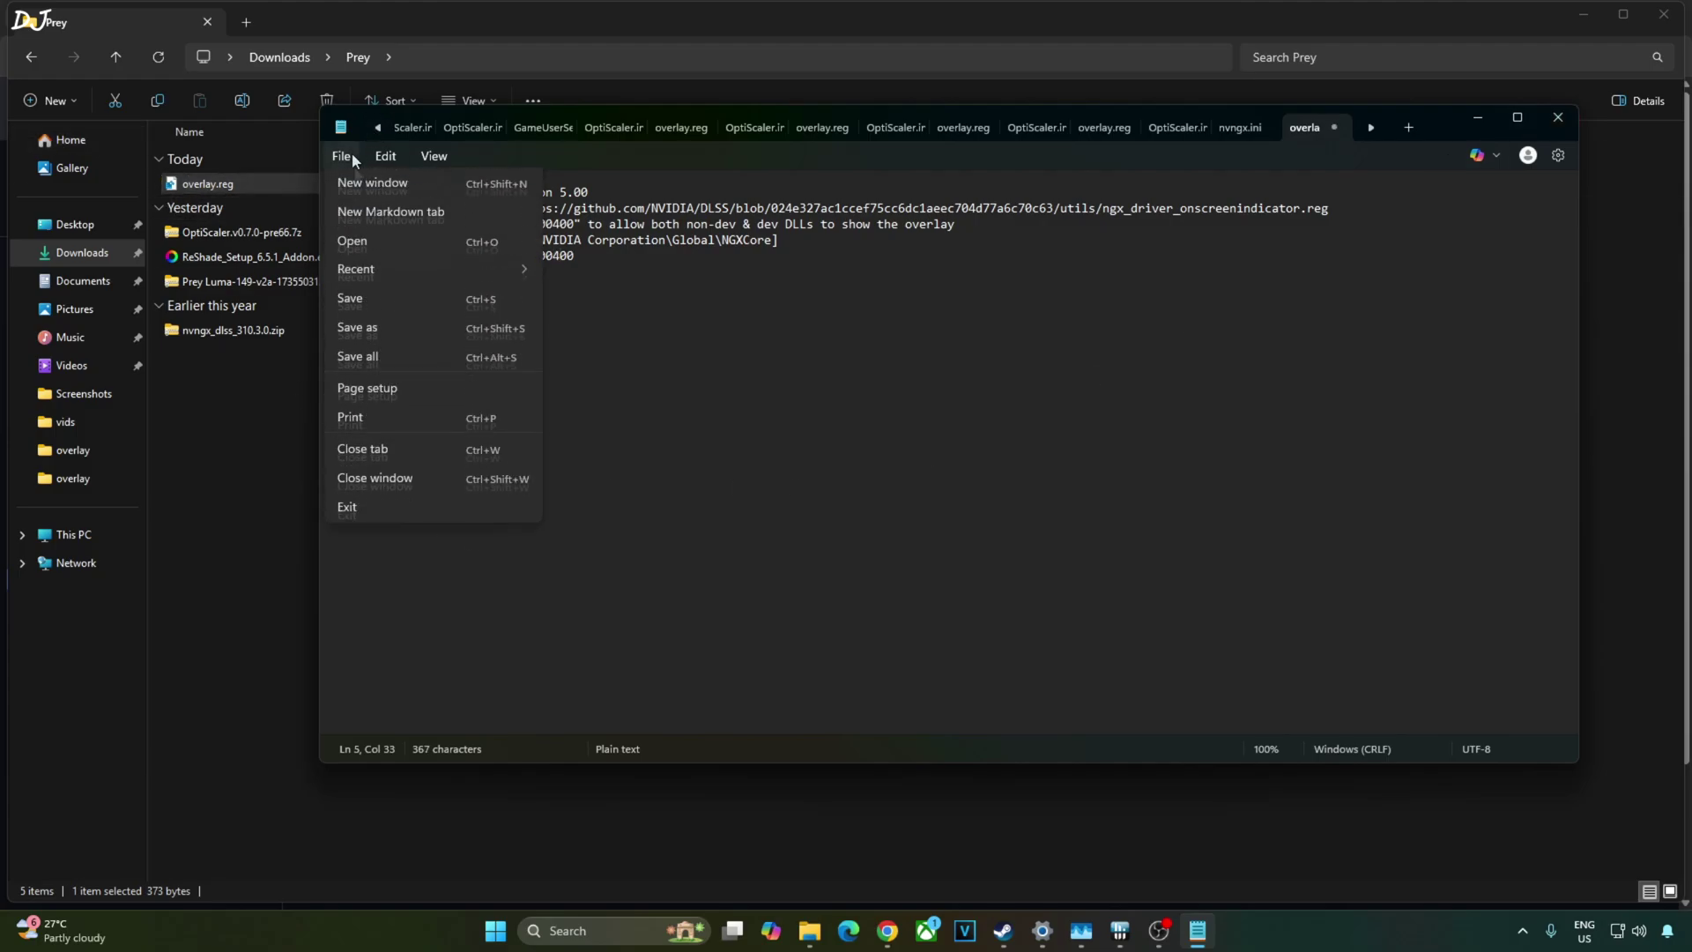
left_click(379, 324)
left_click(1551, 118)
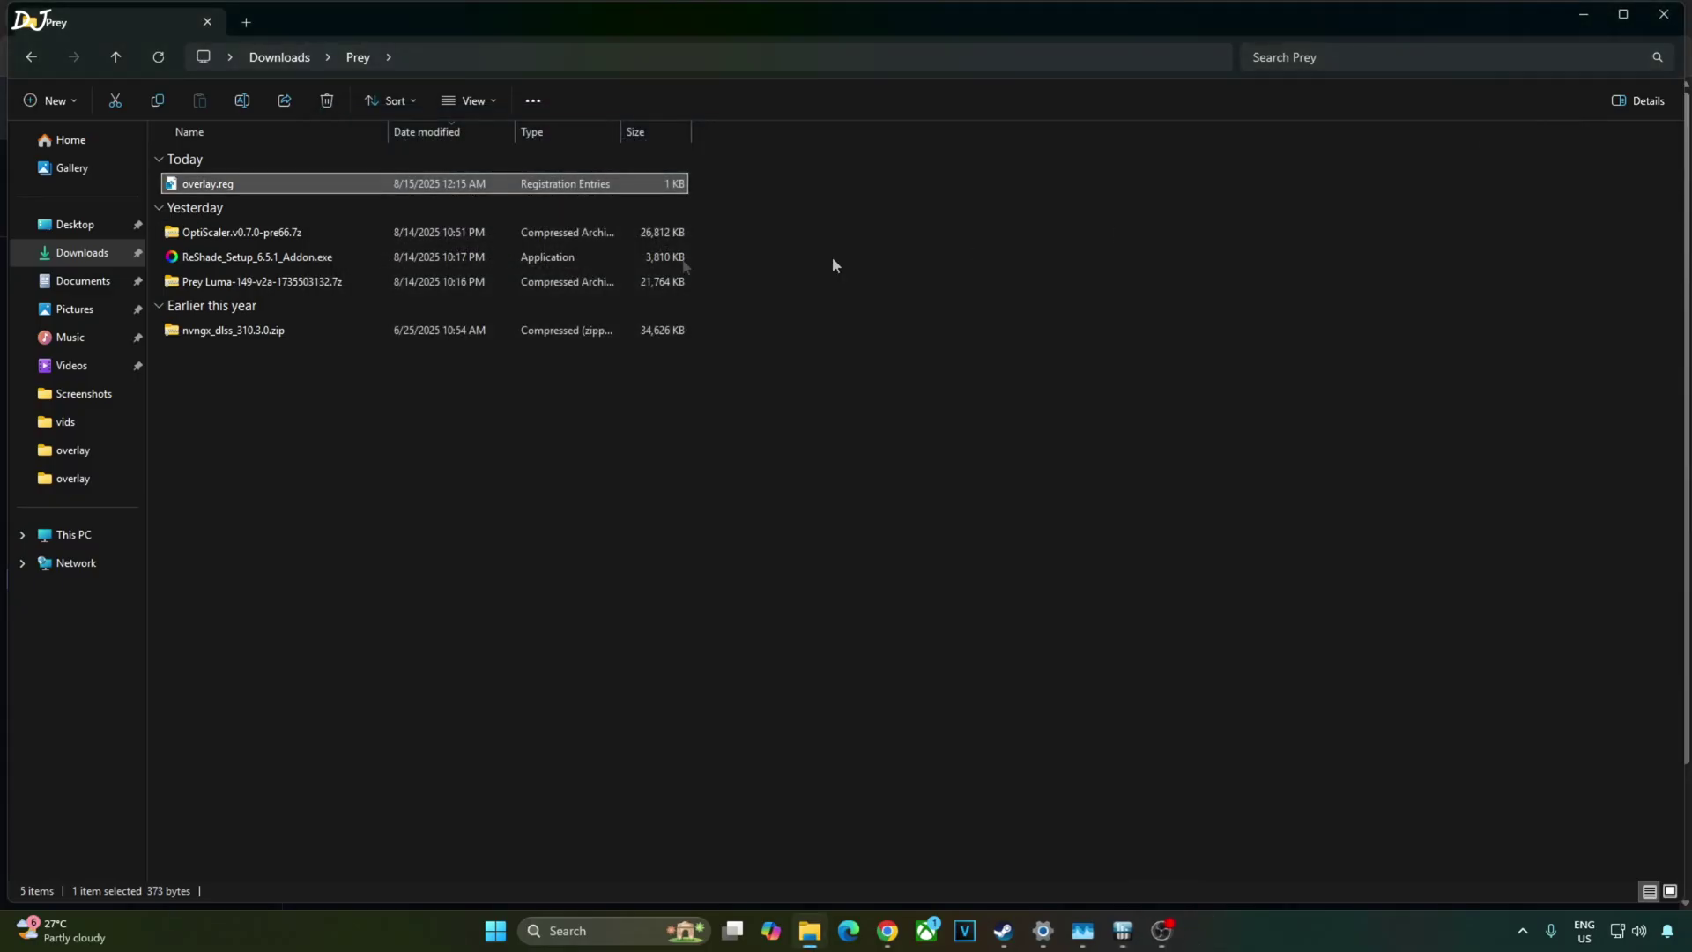
Merge overlay.reg into the Windows registry and dismiss the confirmation
right_click(204, 191)
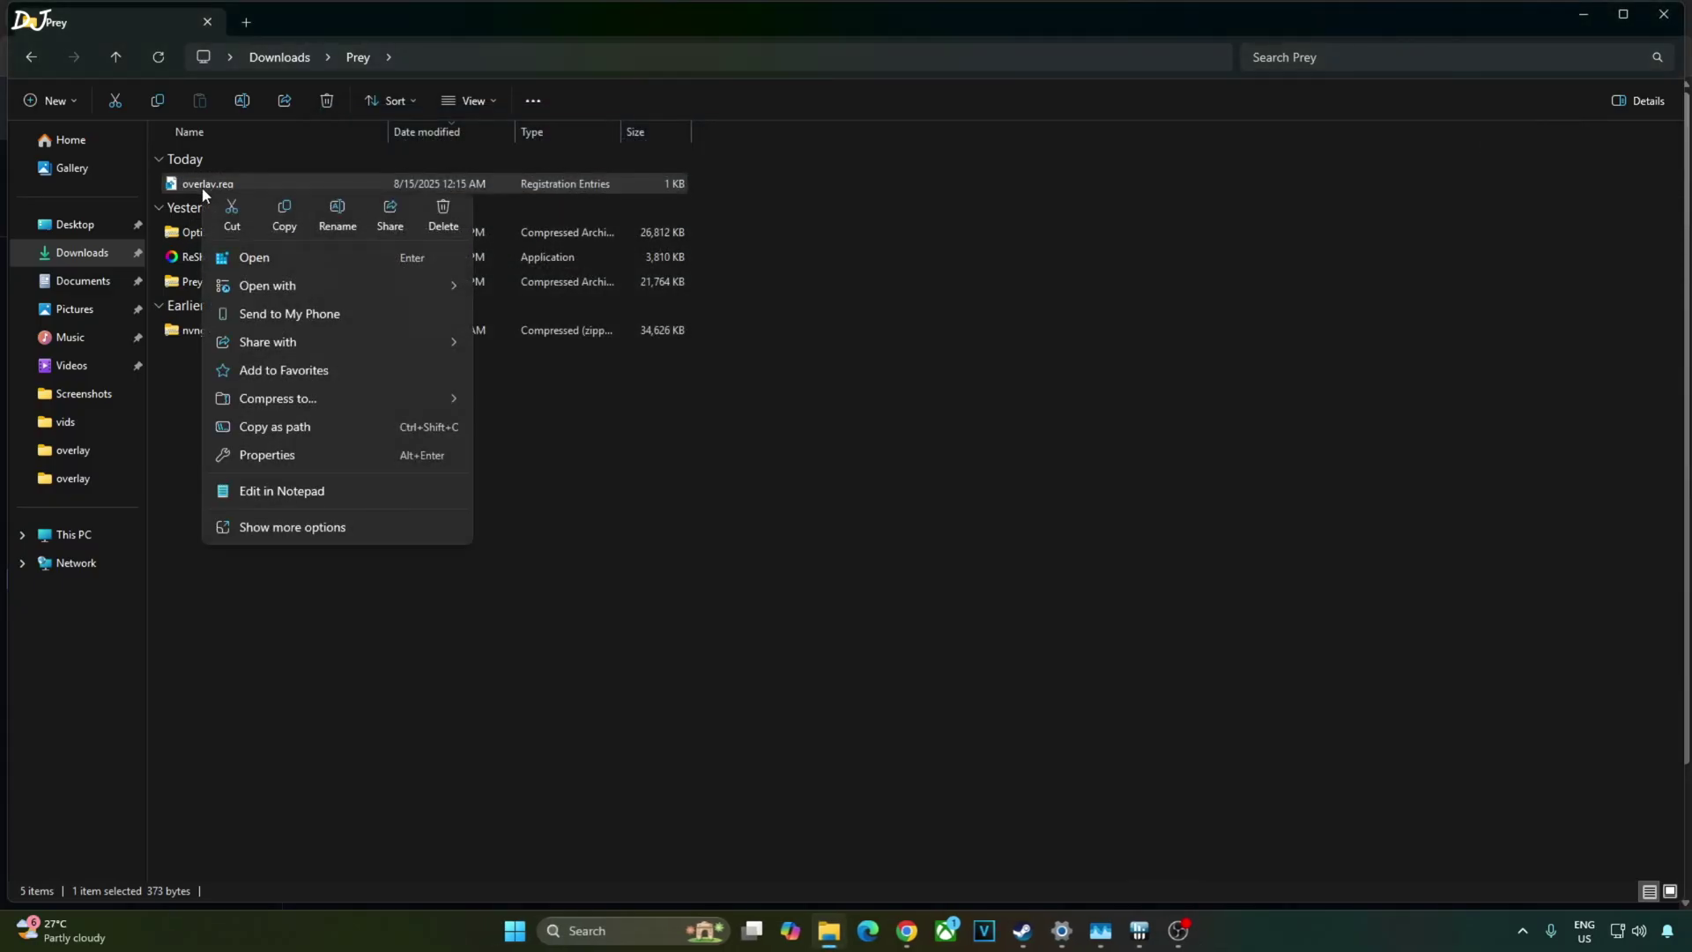
left_click(254, 257)
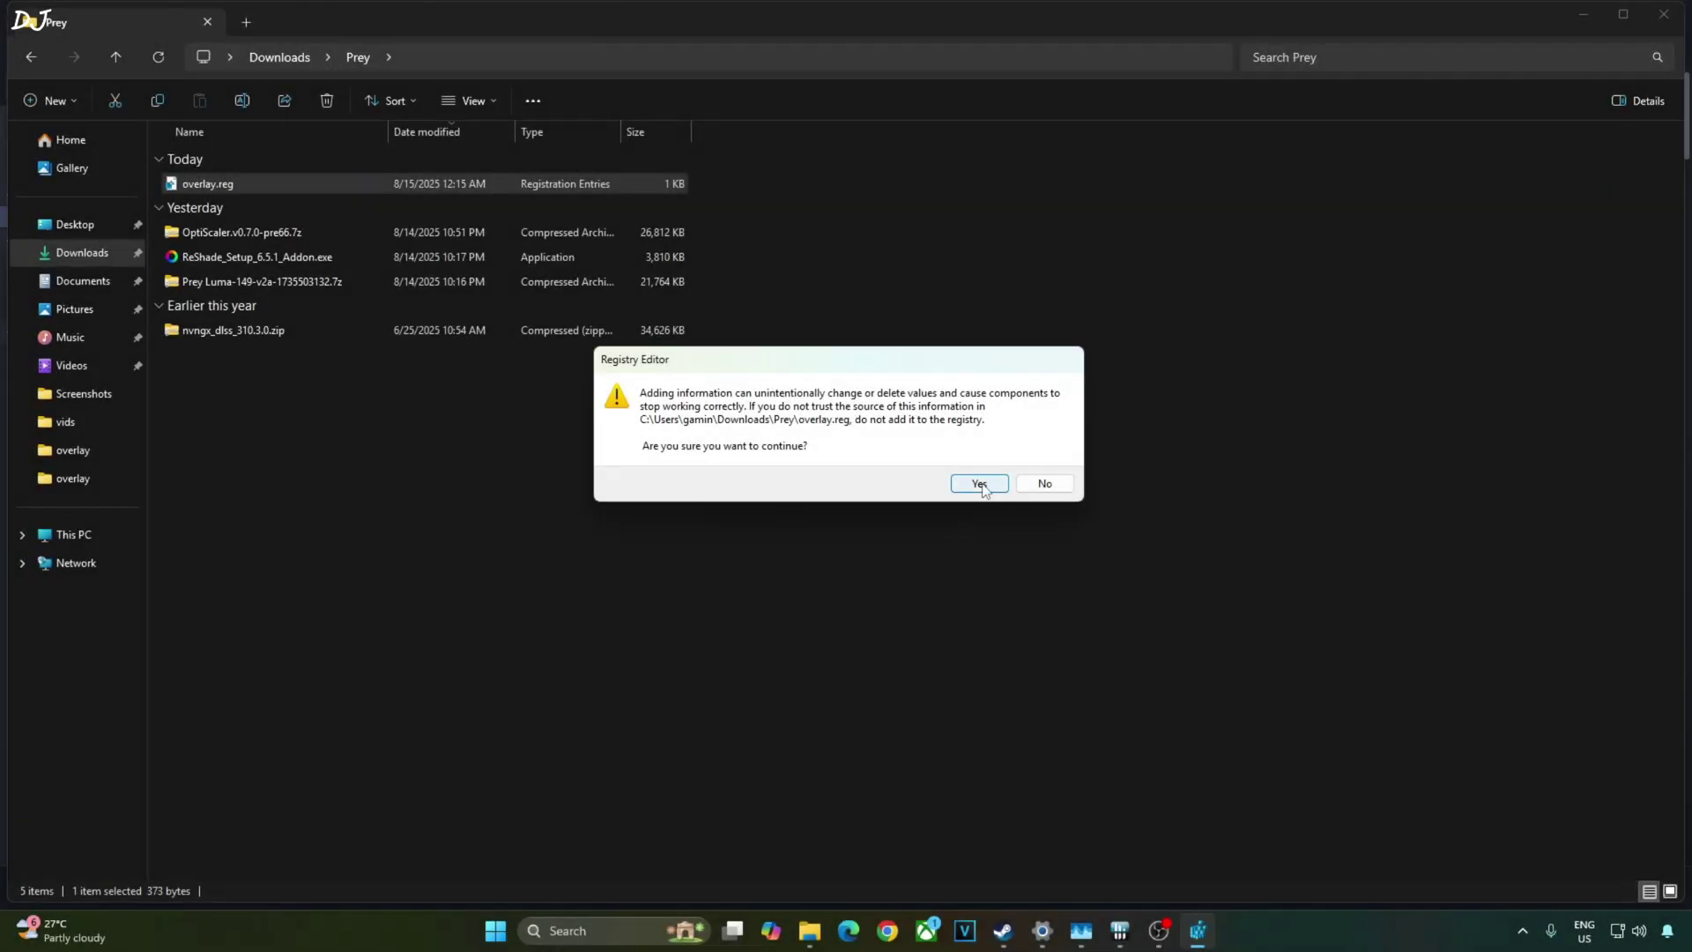
left_click(978, 483)
left_click(1041, 466)
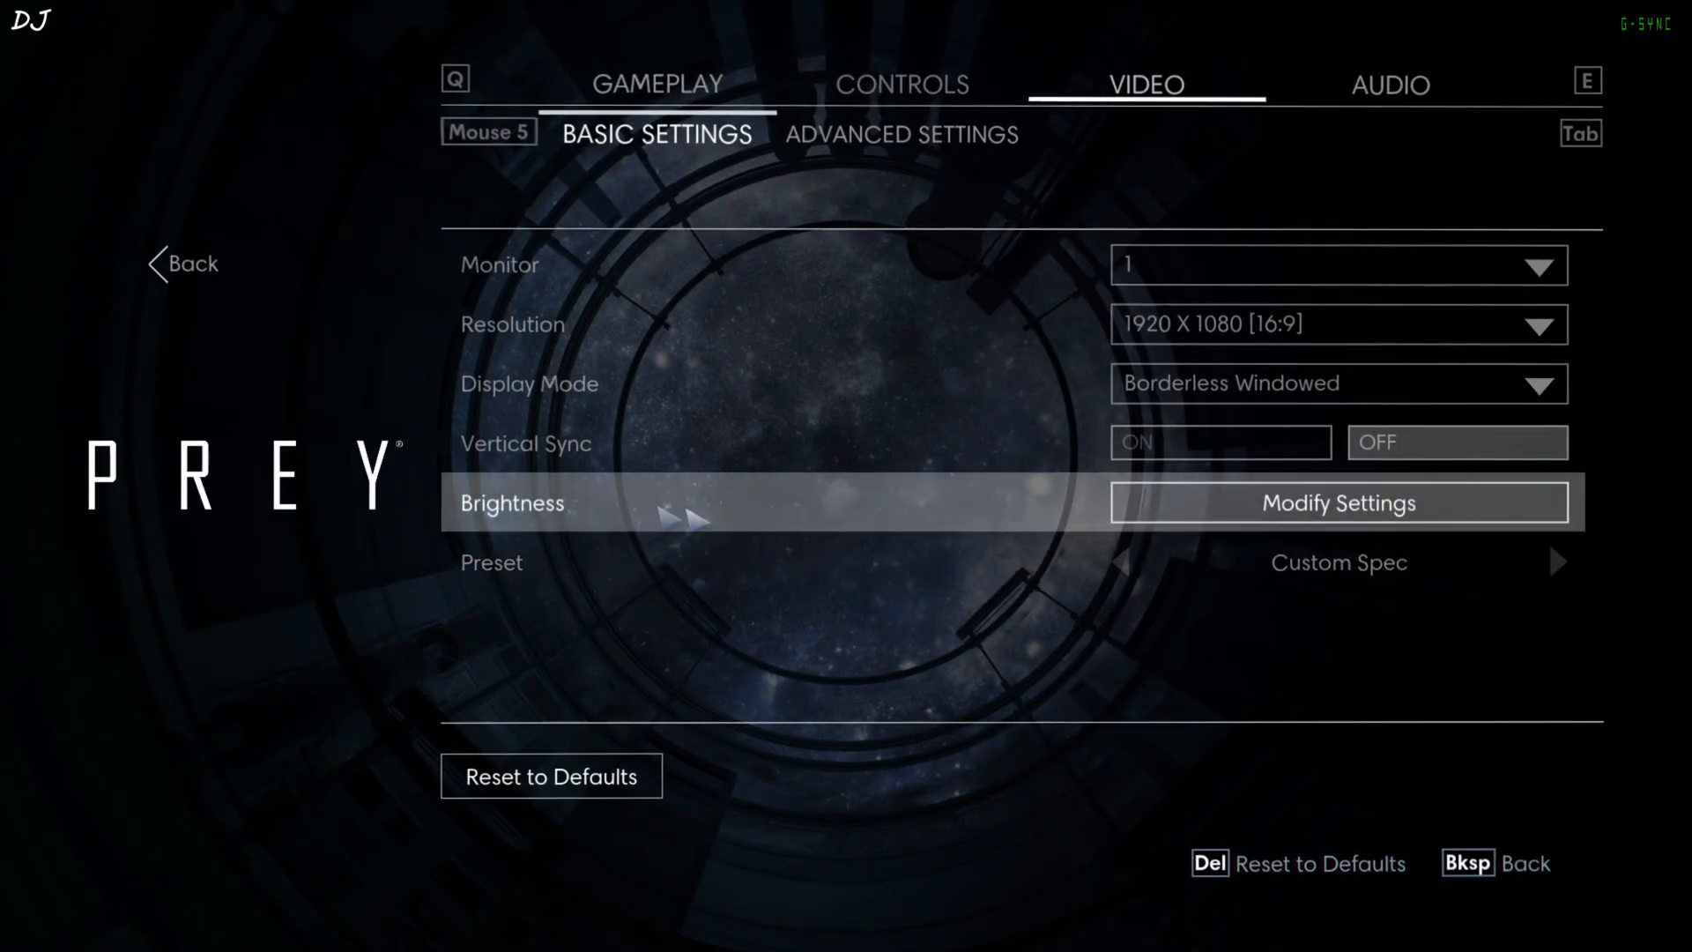
In Prey's advanced video settings, cycle Anti-aliasing back to SMAA 2TX and apply the settings
left_click(917, 141)
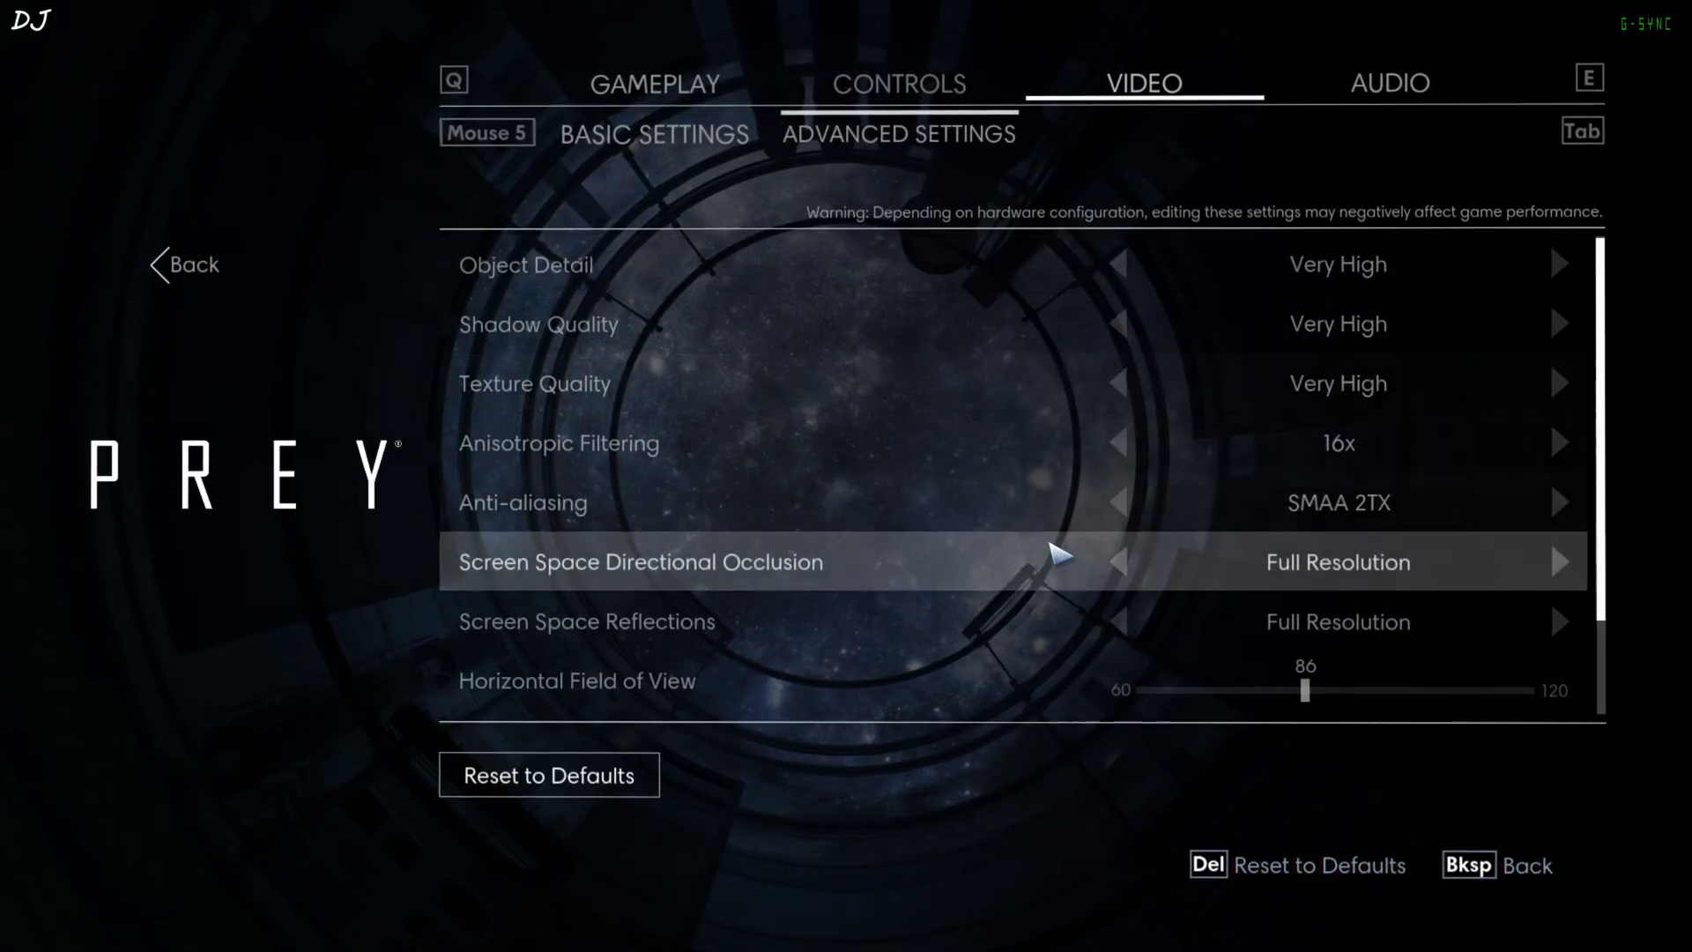
left_click(1559, 502)
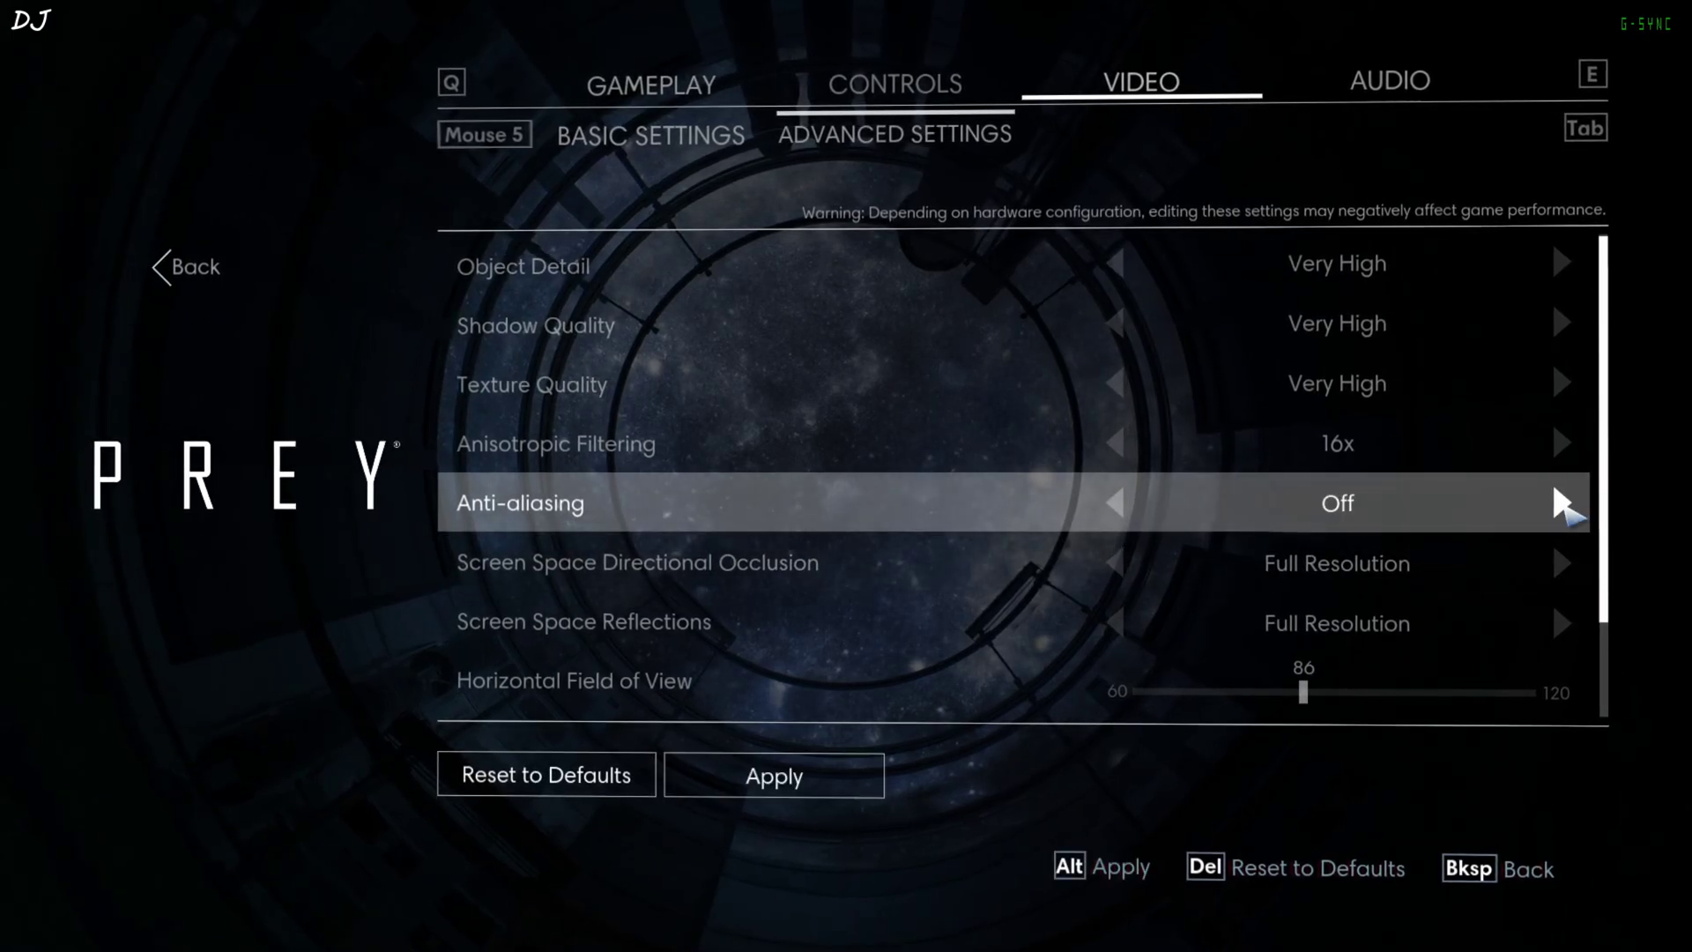
left_click(1558, 502)
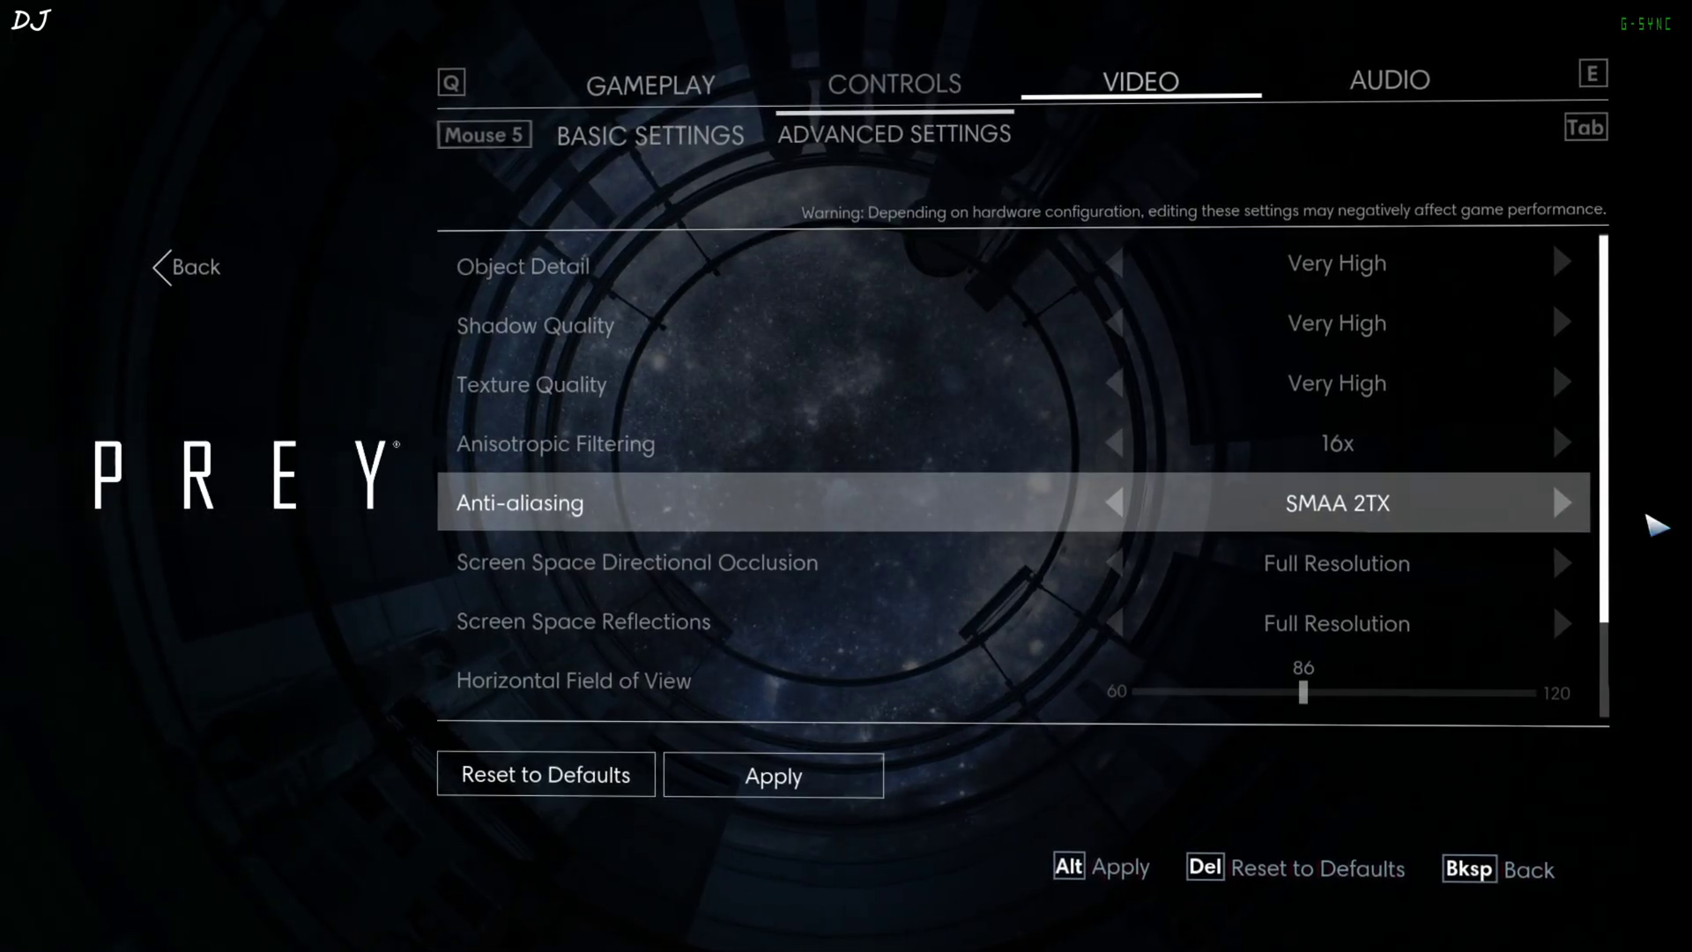
left_click(1560, 503)
left_click(1117, 503)
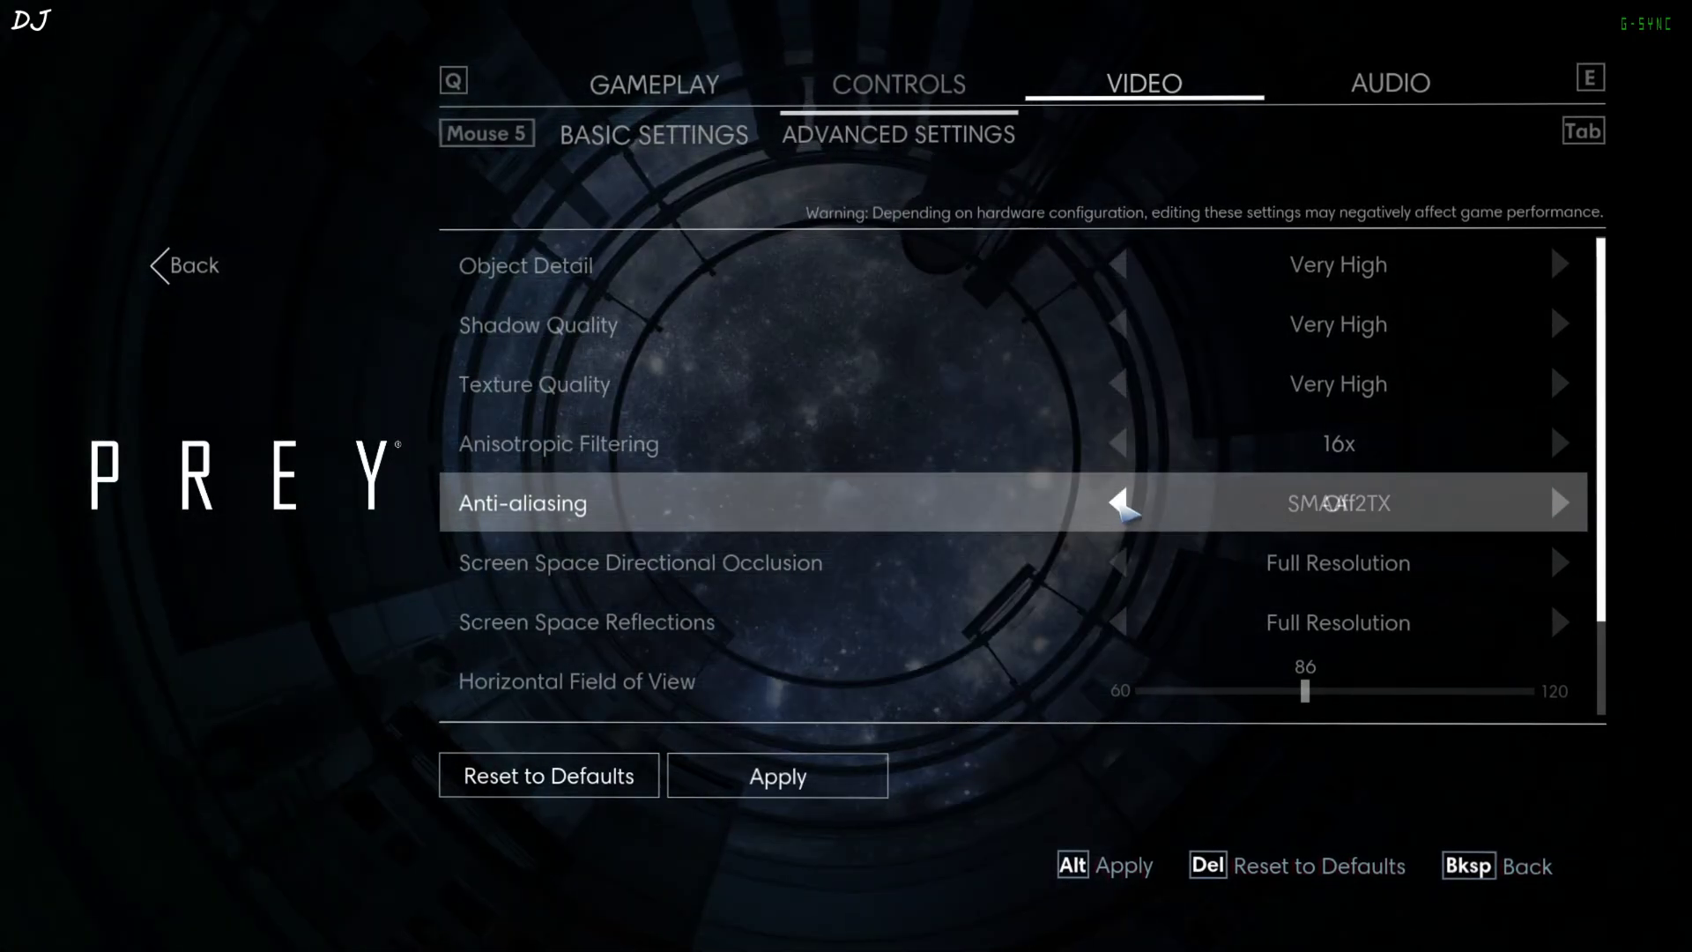
scroll(1233, 573, "down", 2)
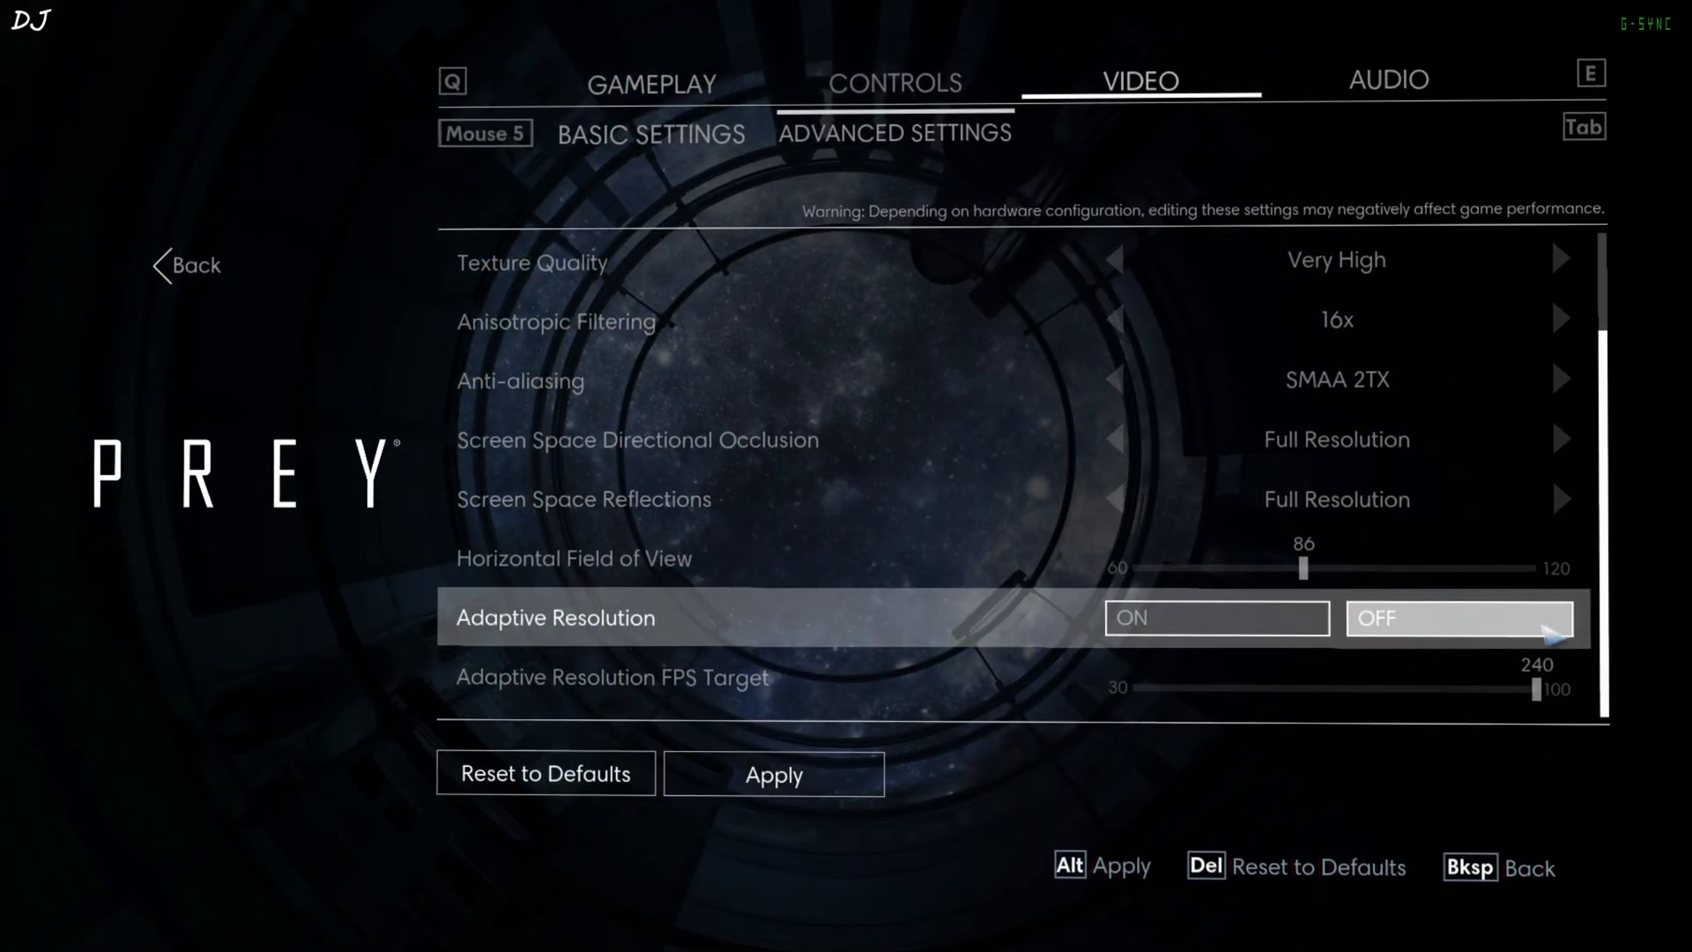
left_click(776, 774)
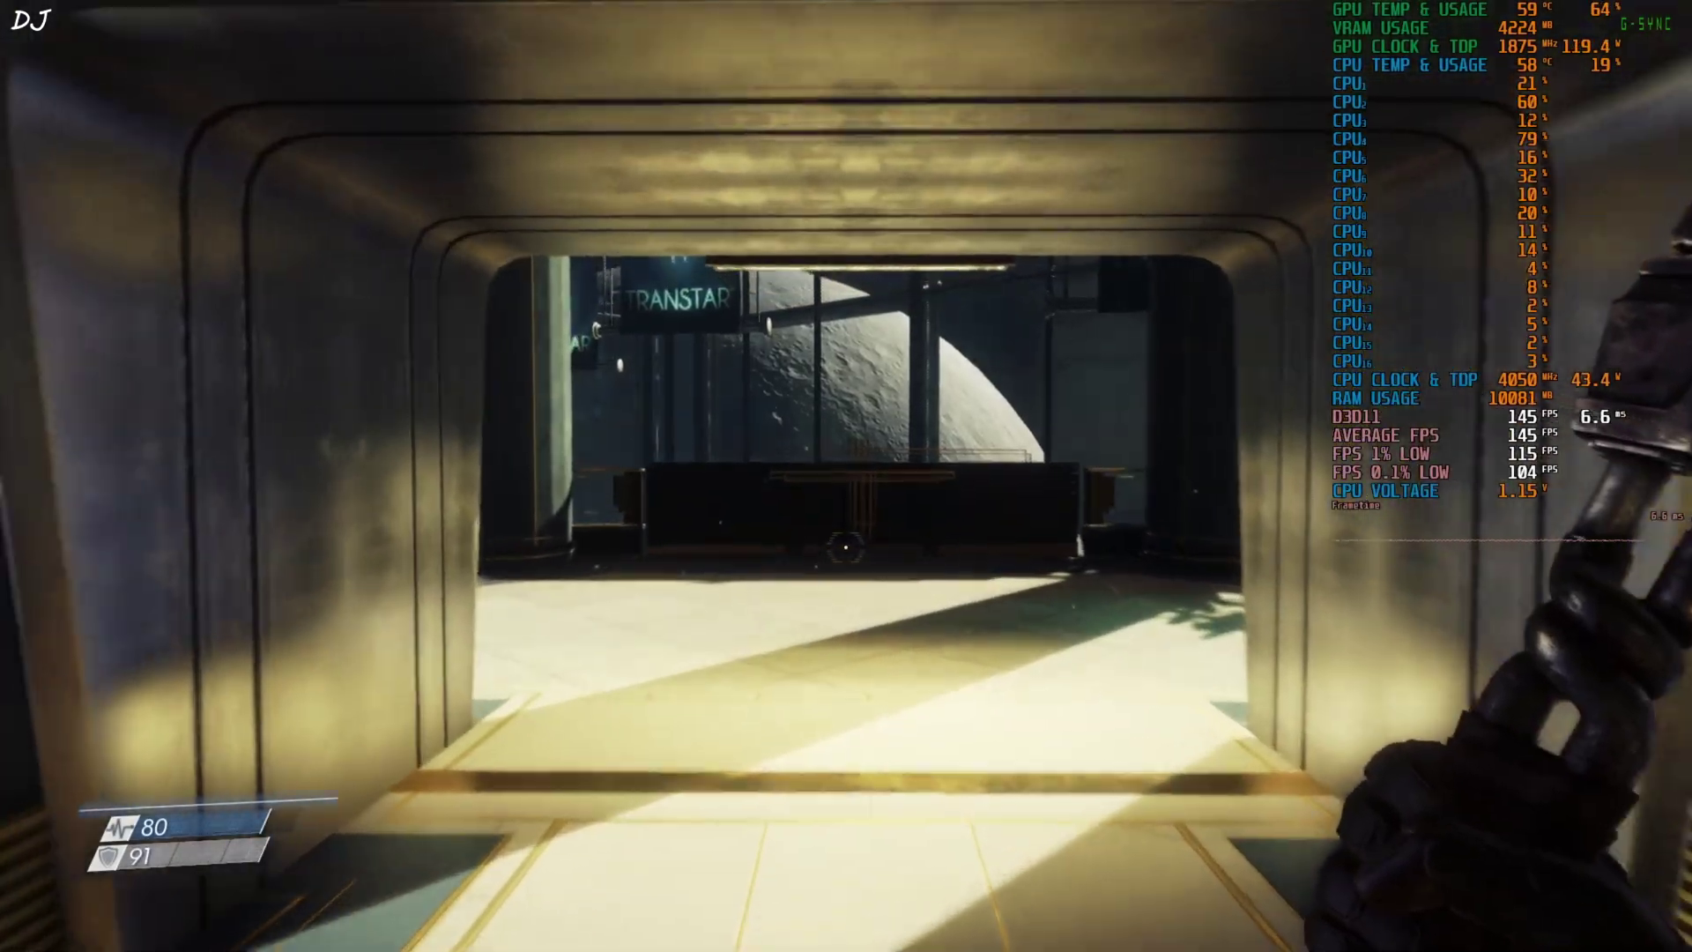
key("w")
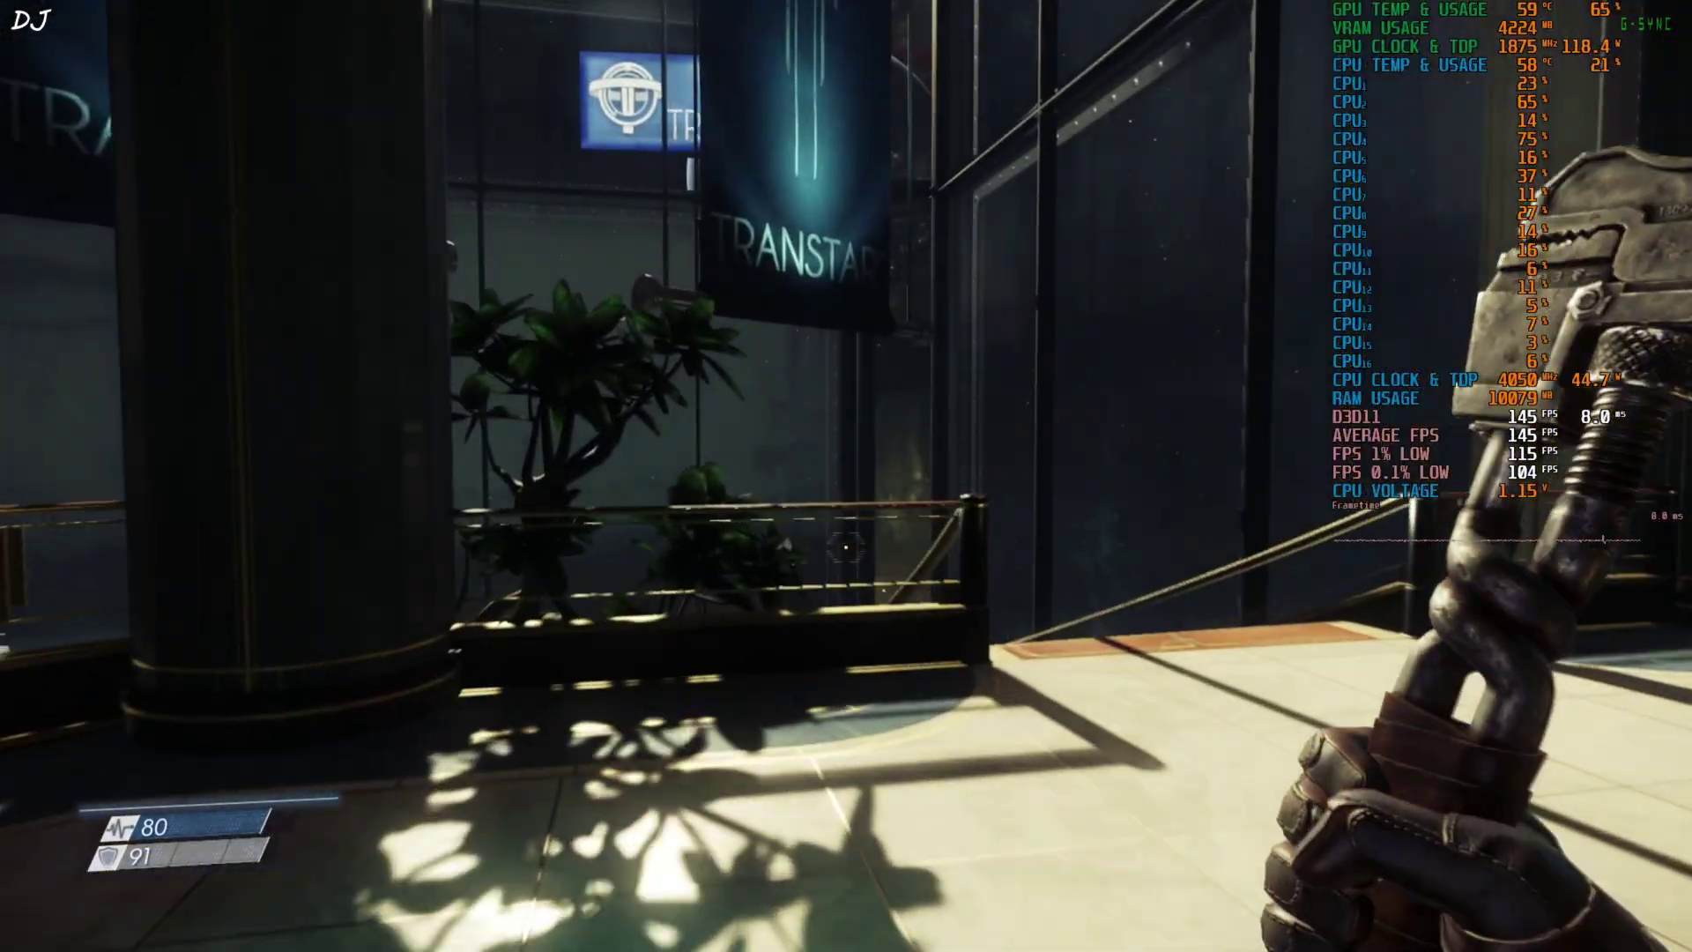
key("w")
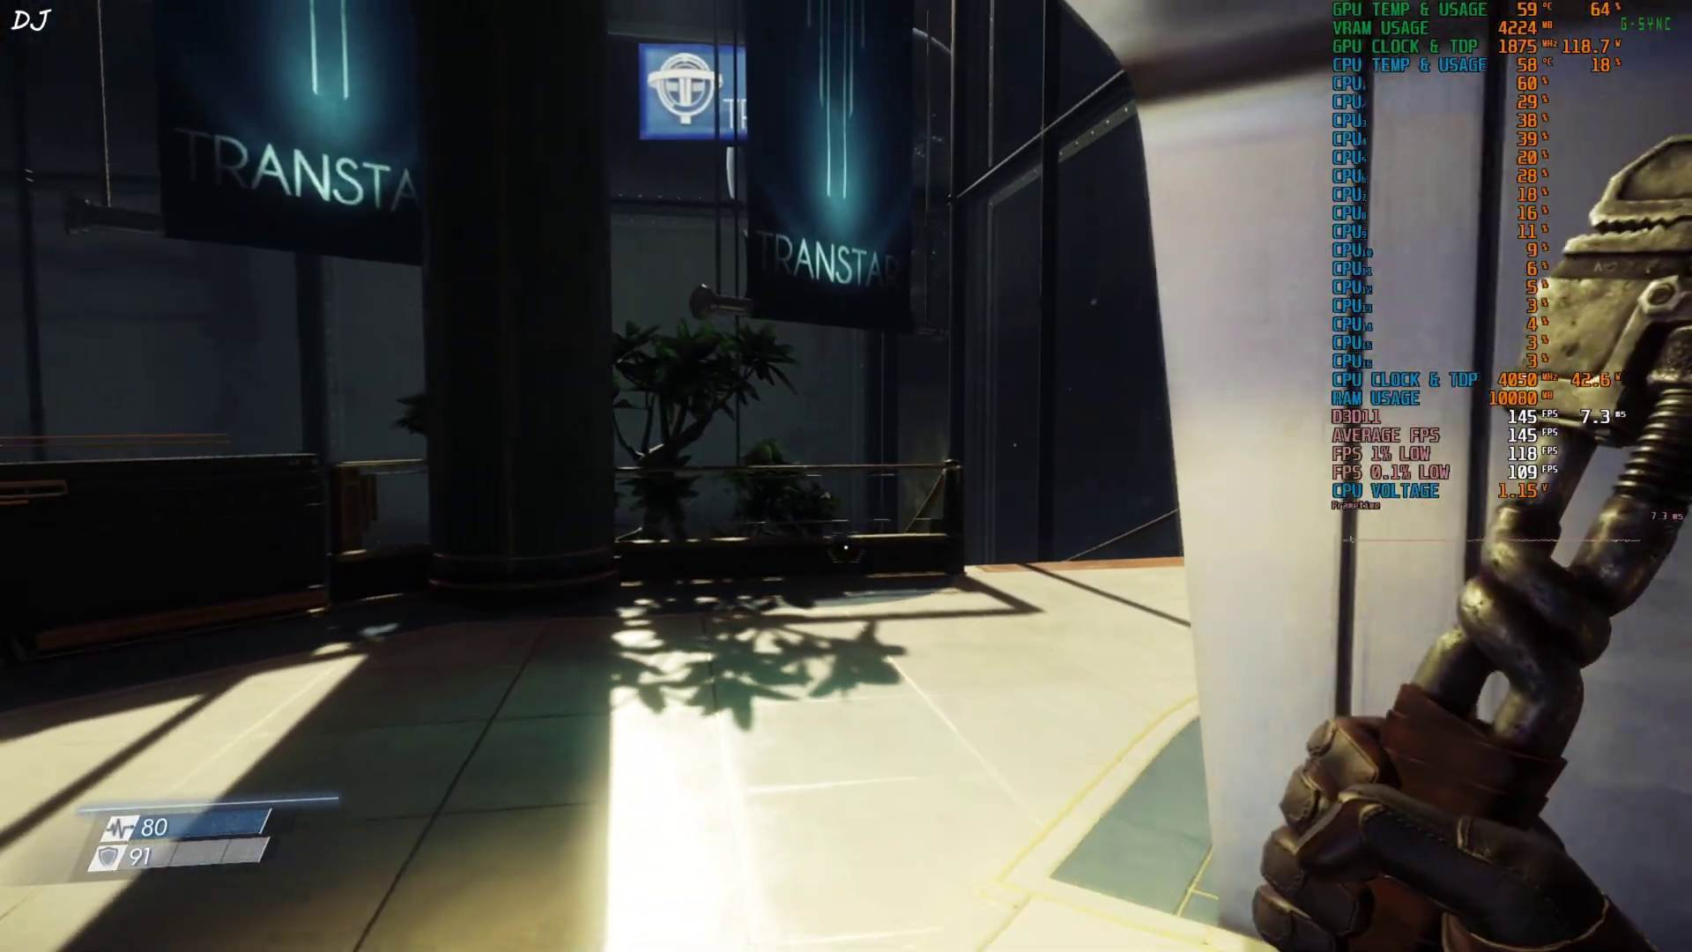
key("w")
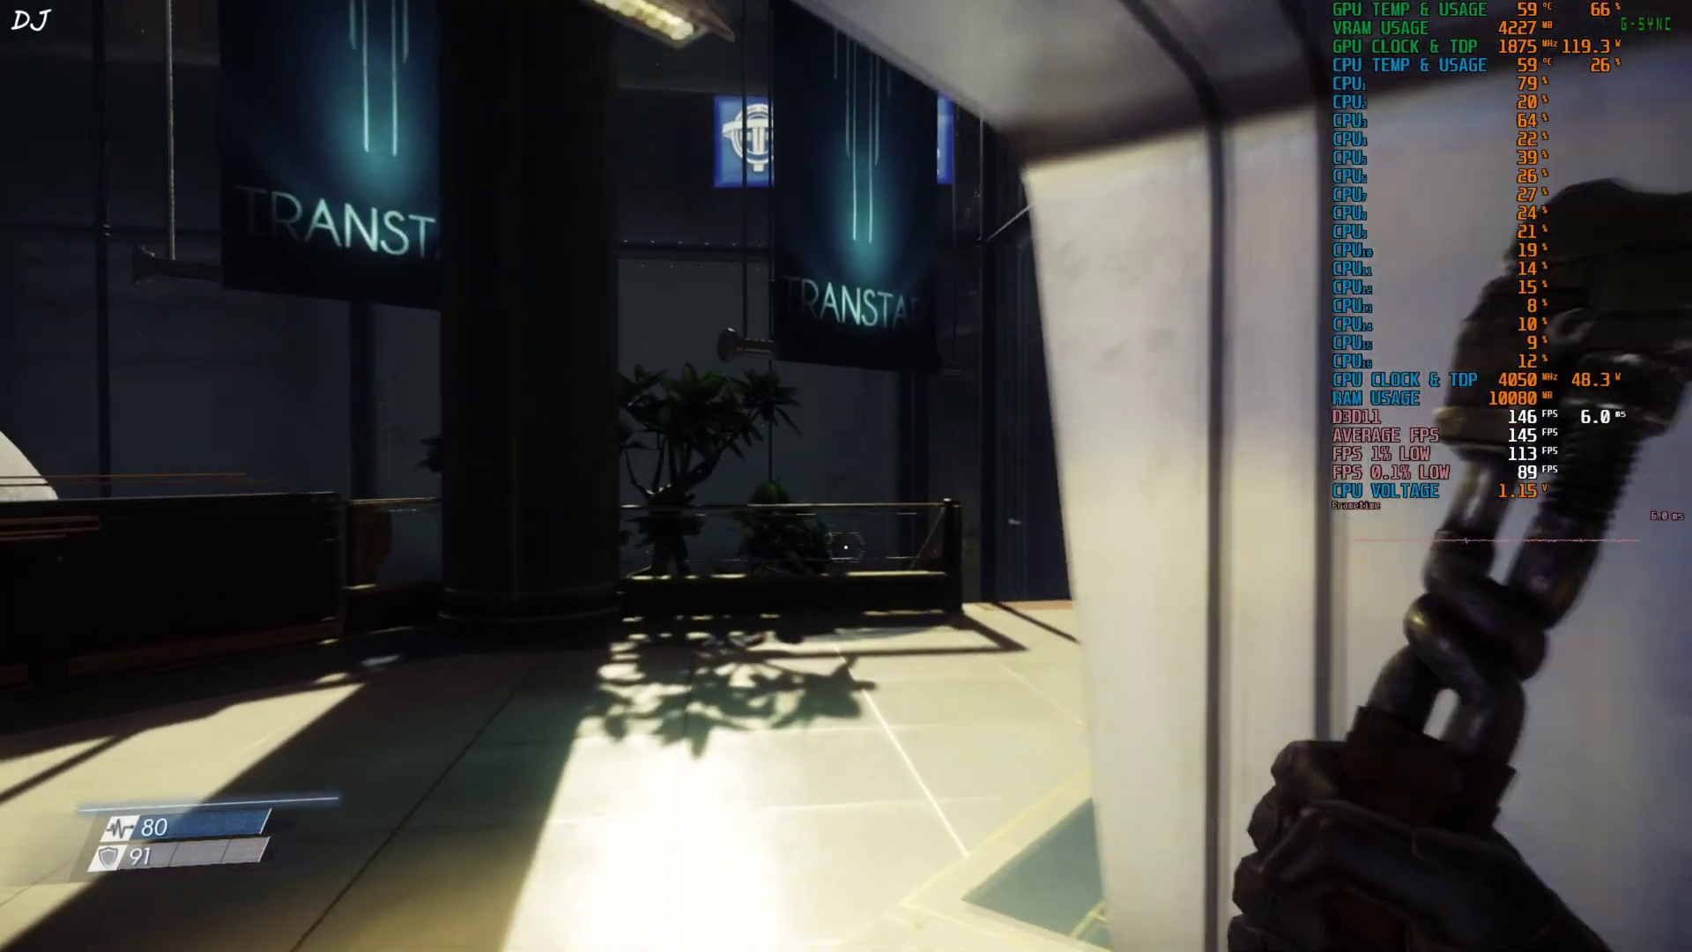
key("w")
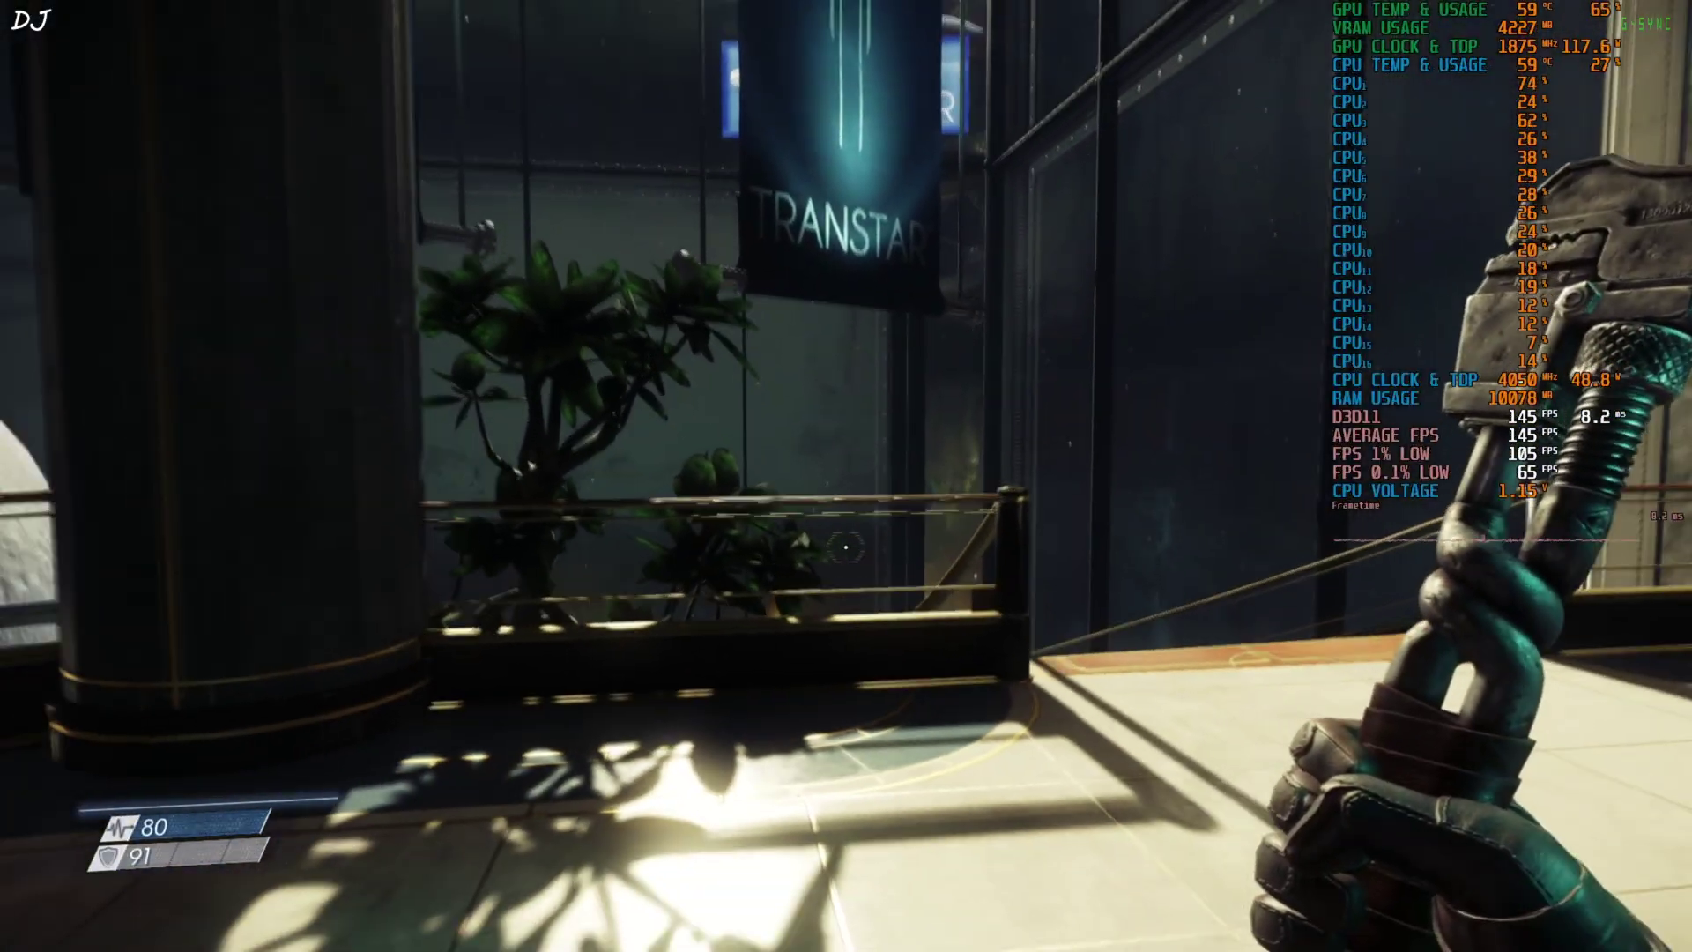
key("s")
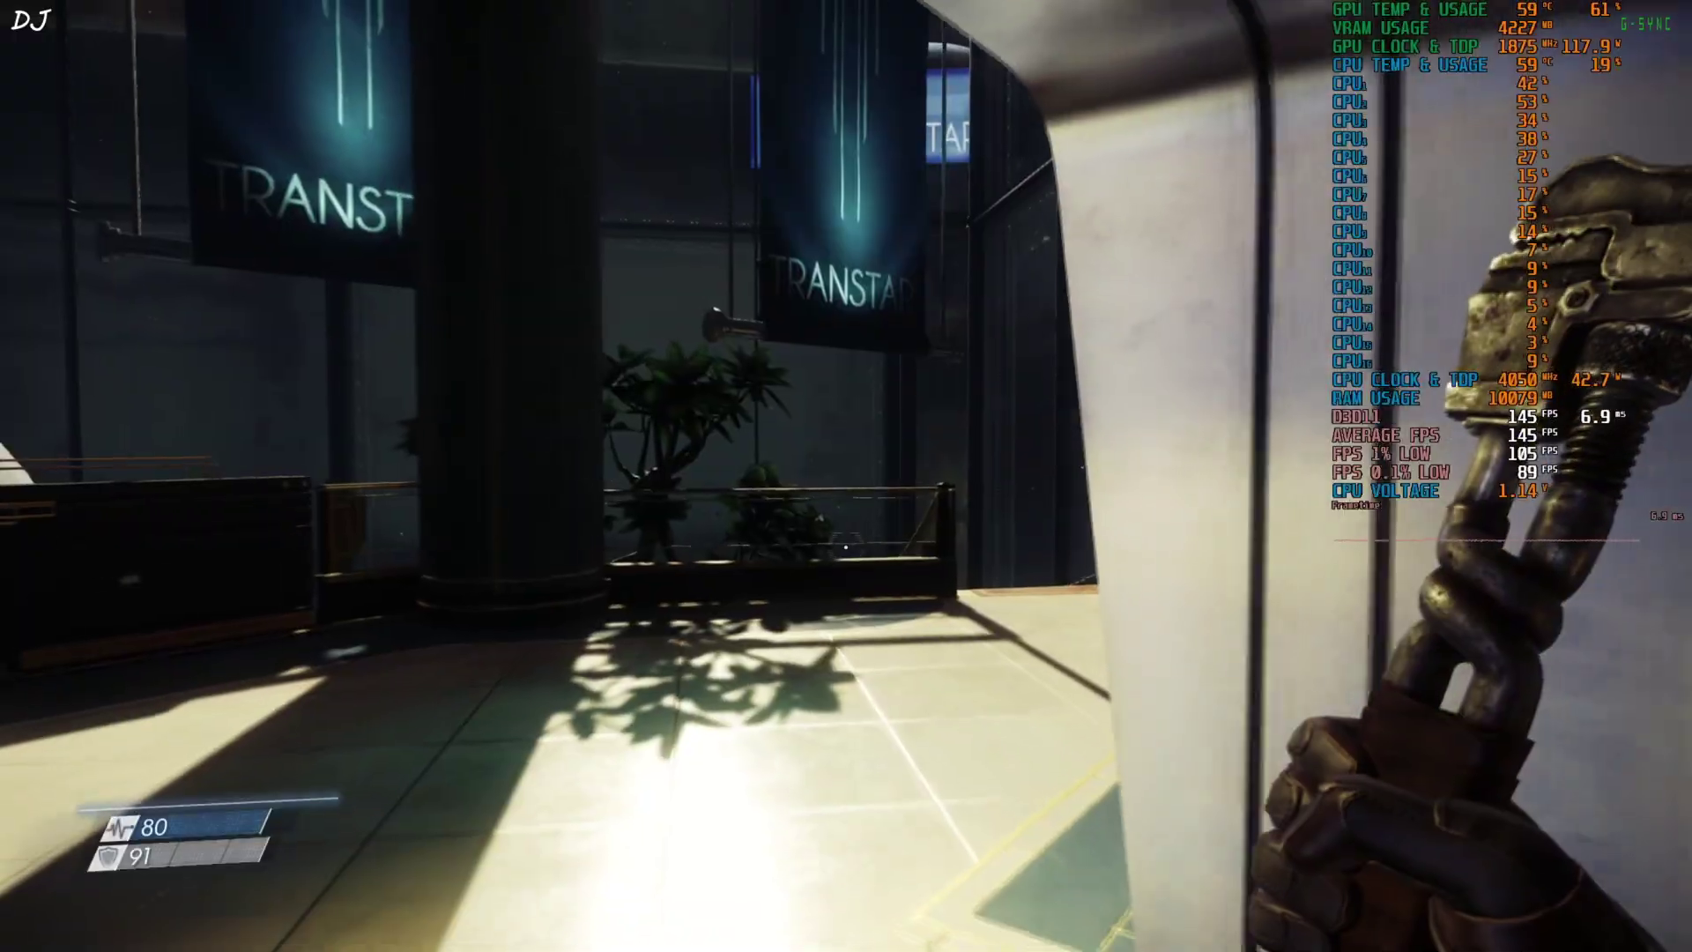
key("w")
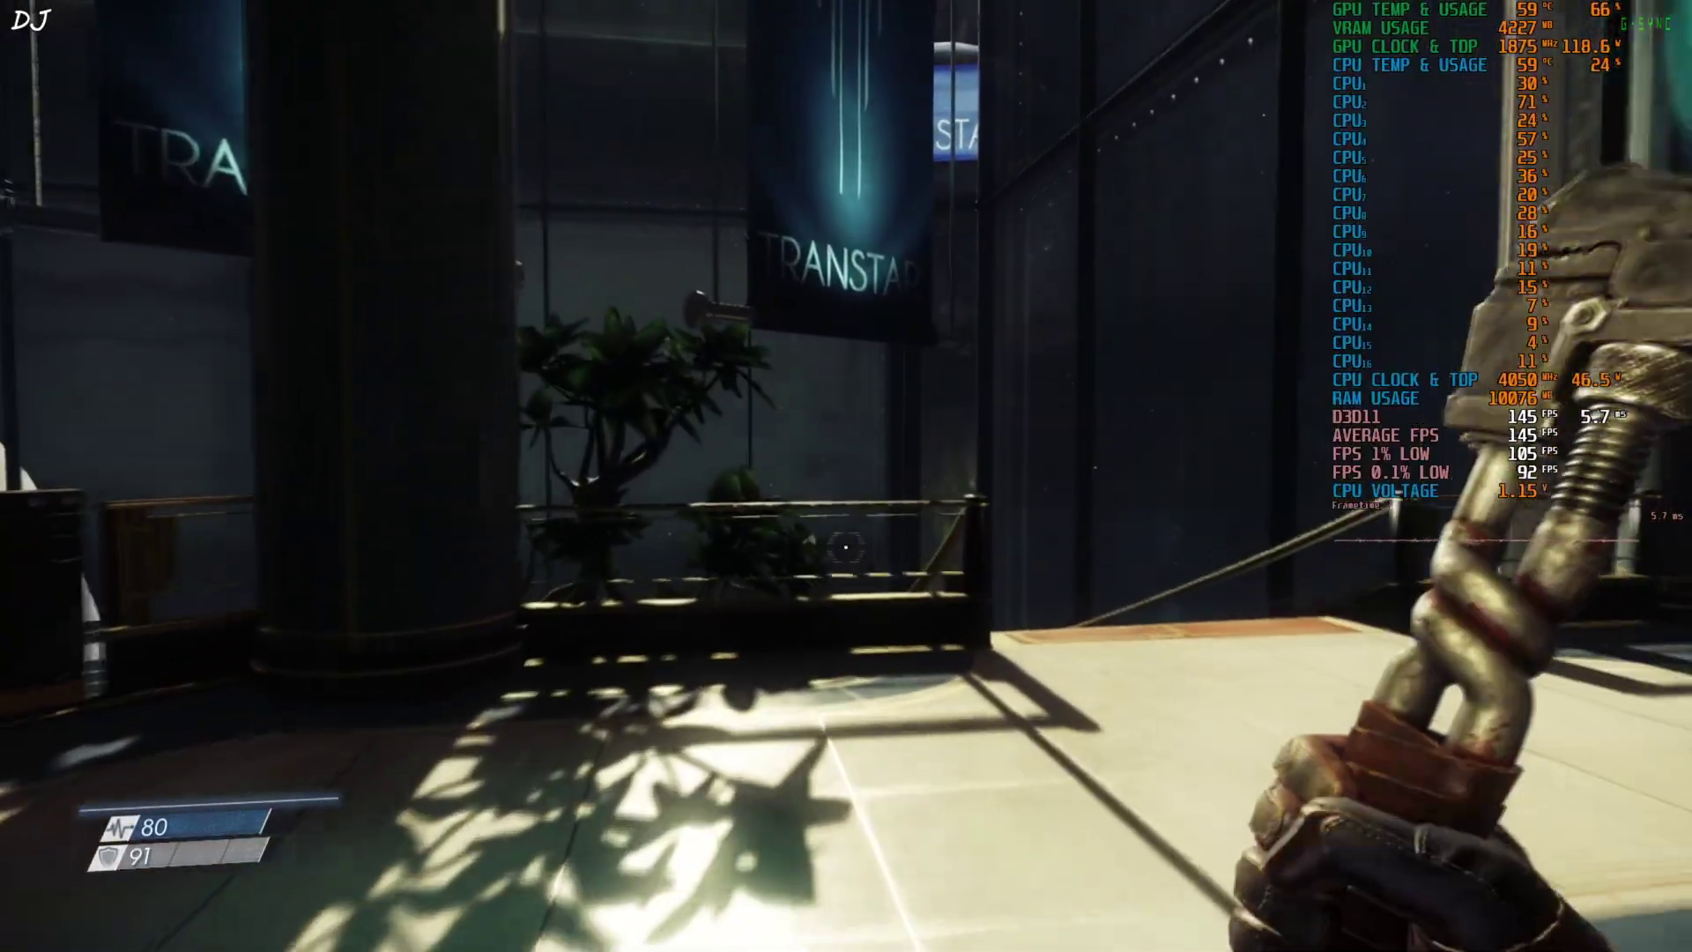
key("w")
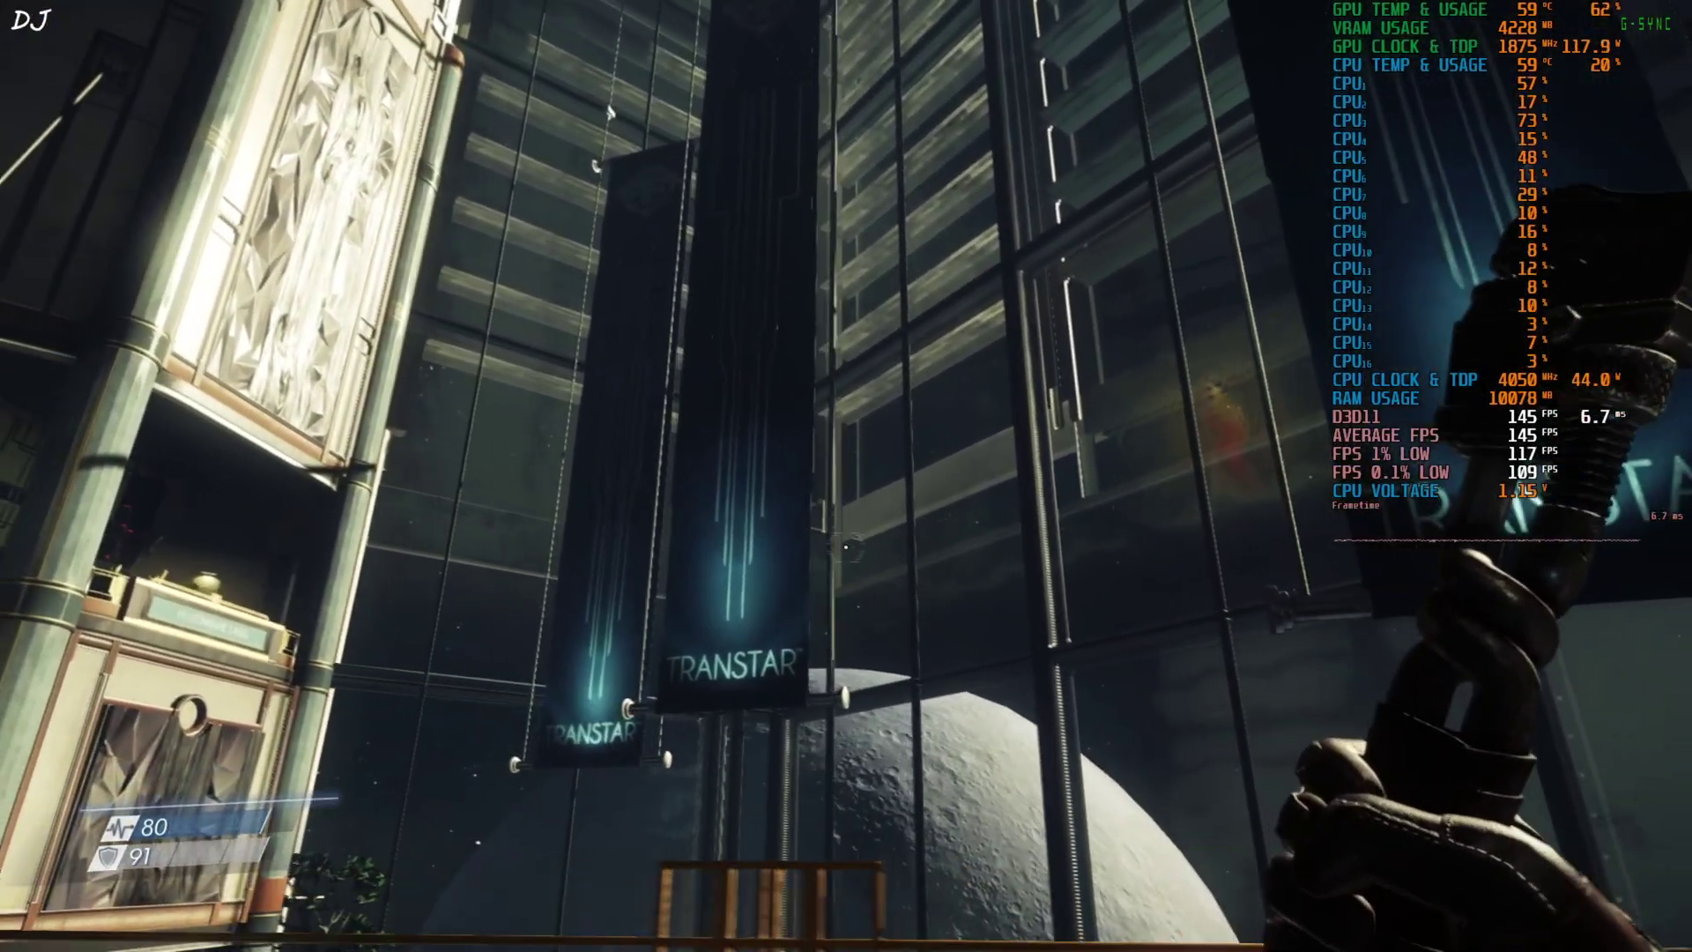
key("d")
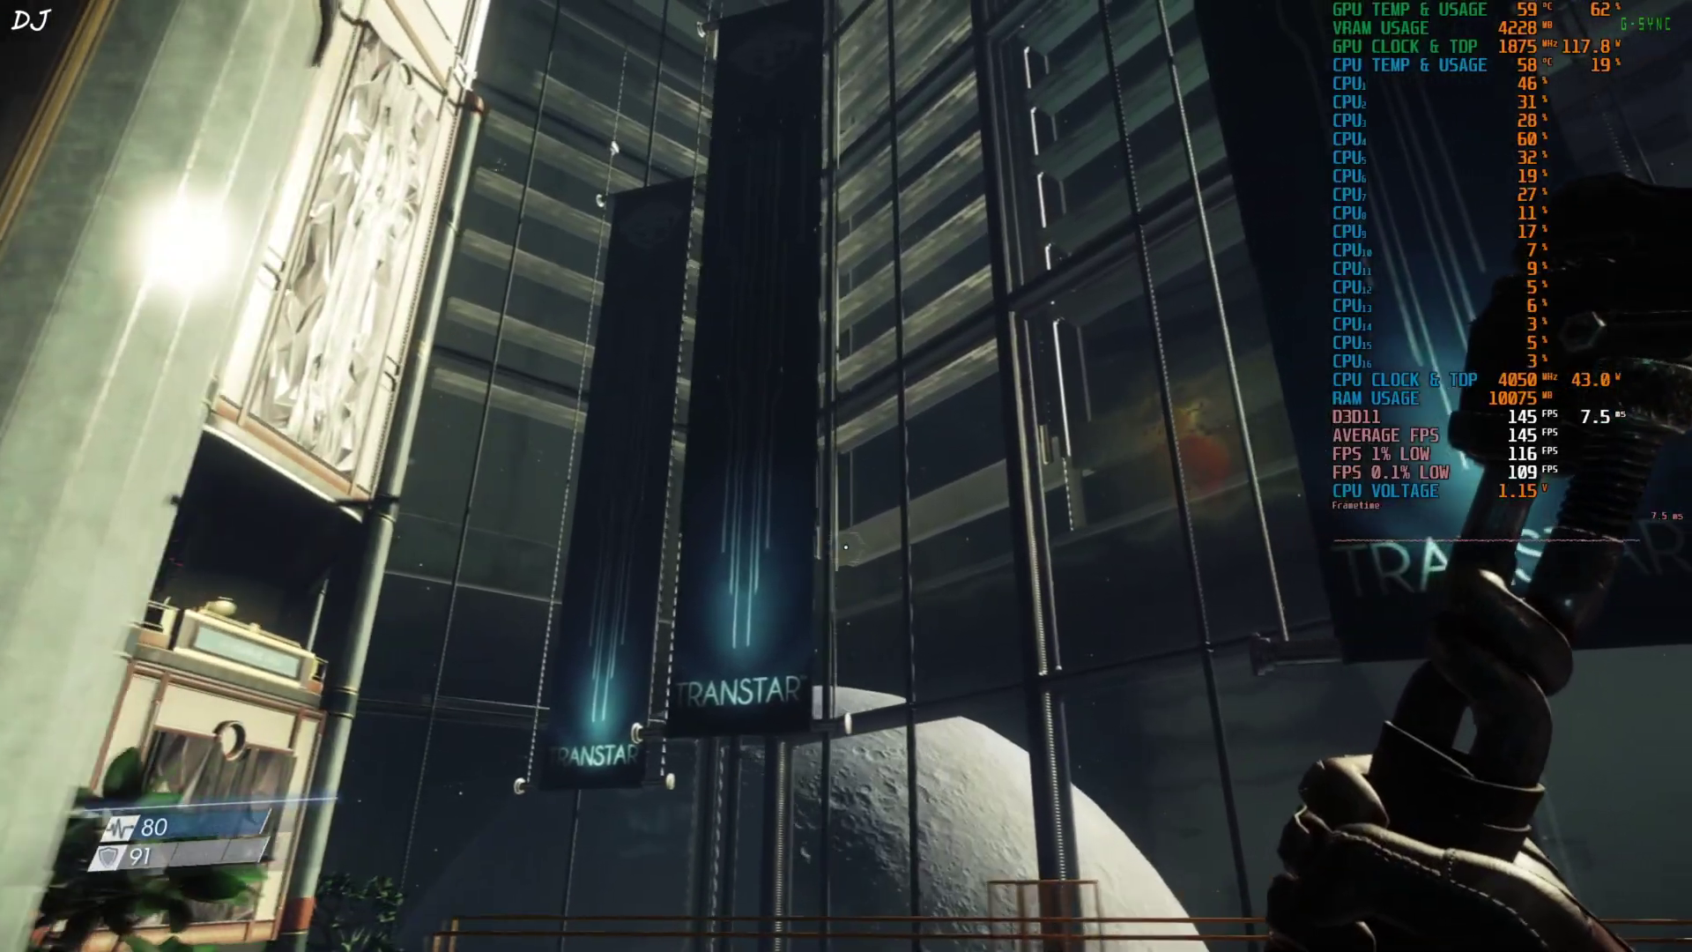
key("d")
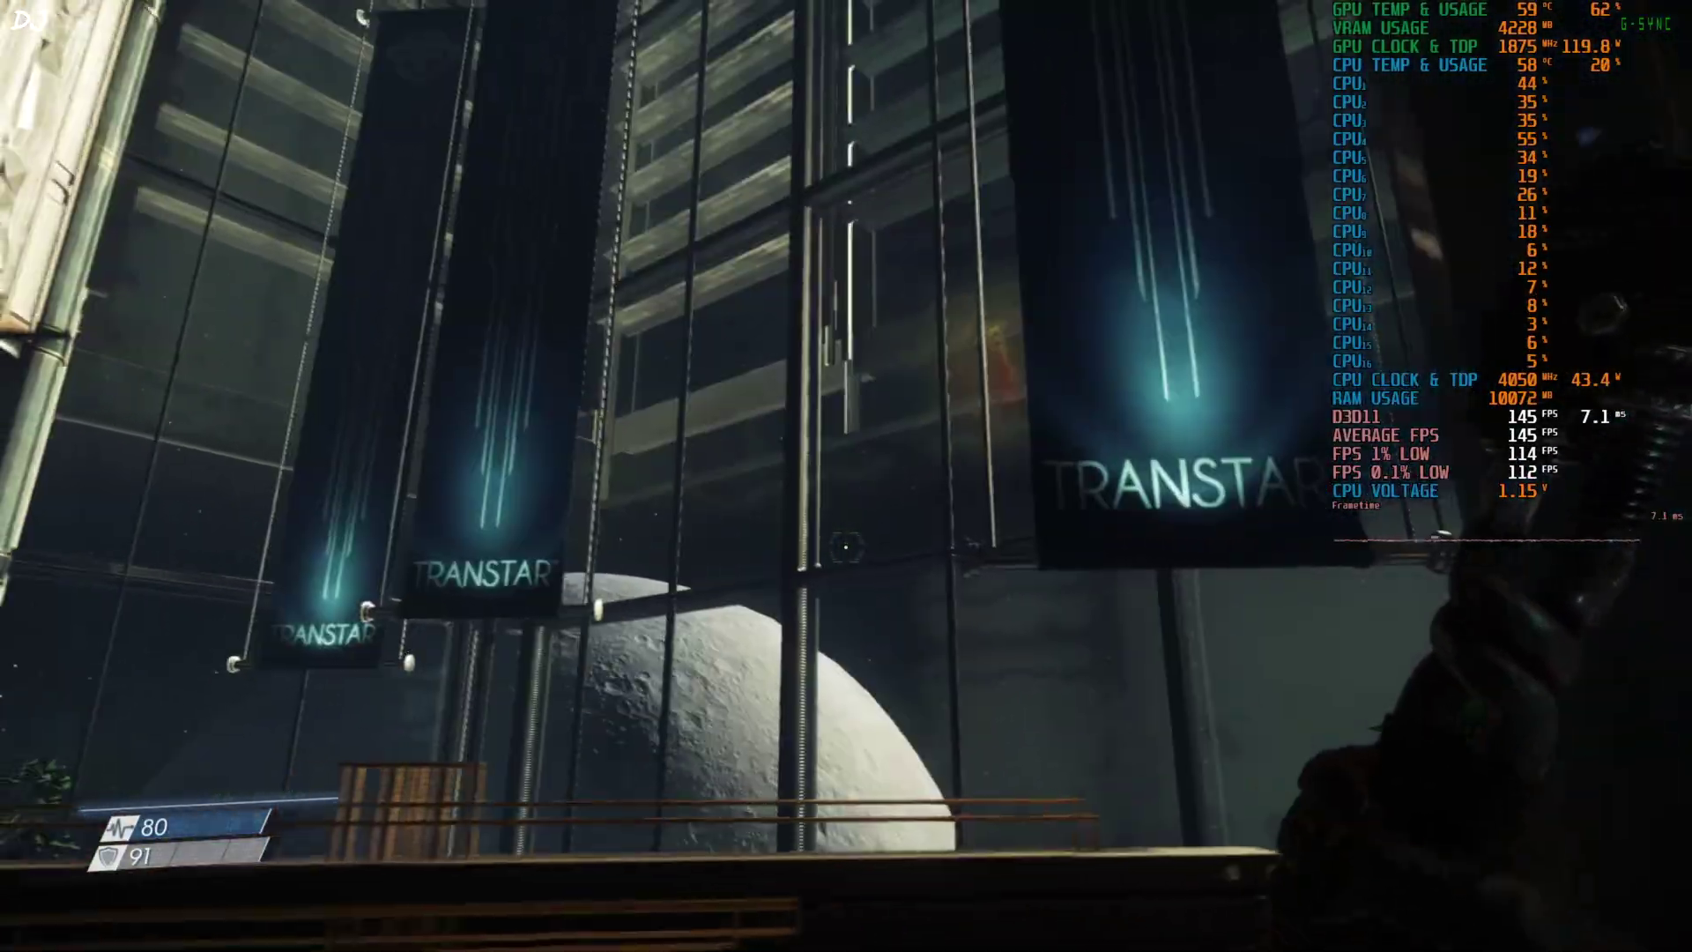
key("d")
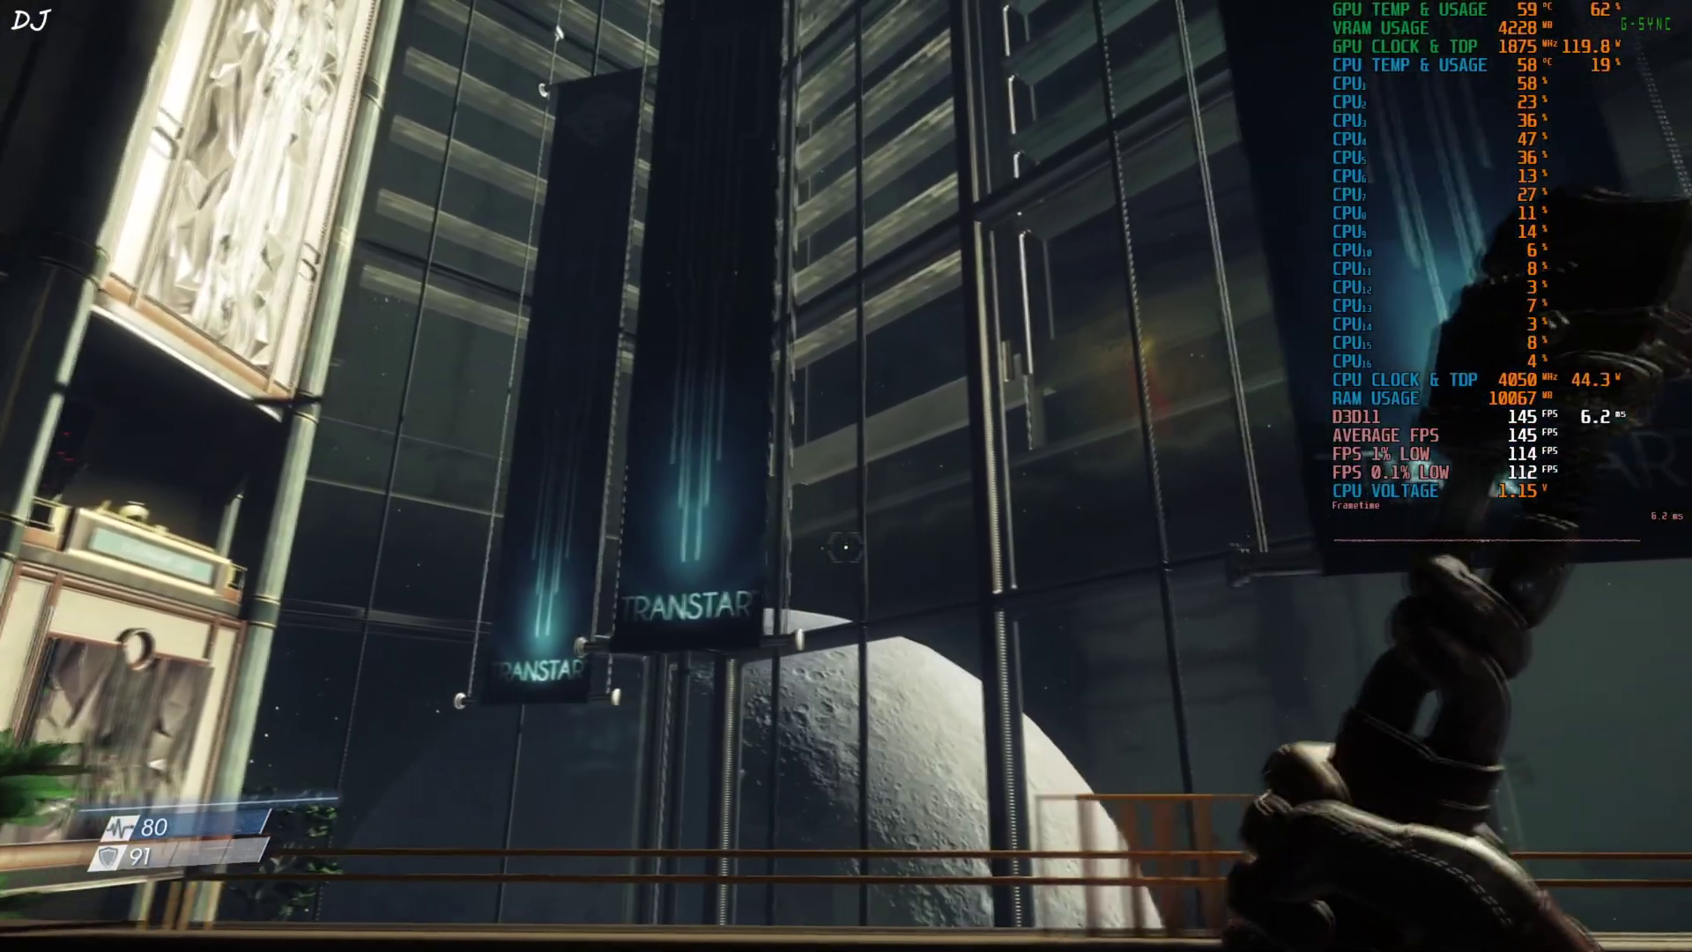
key("d")
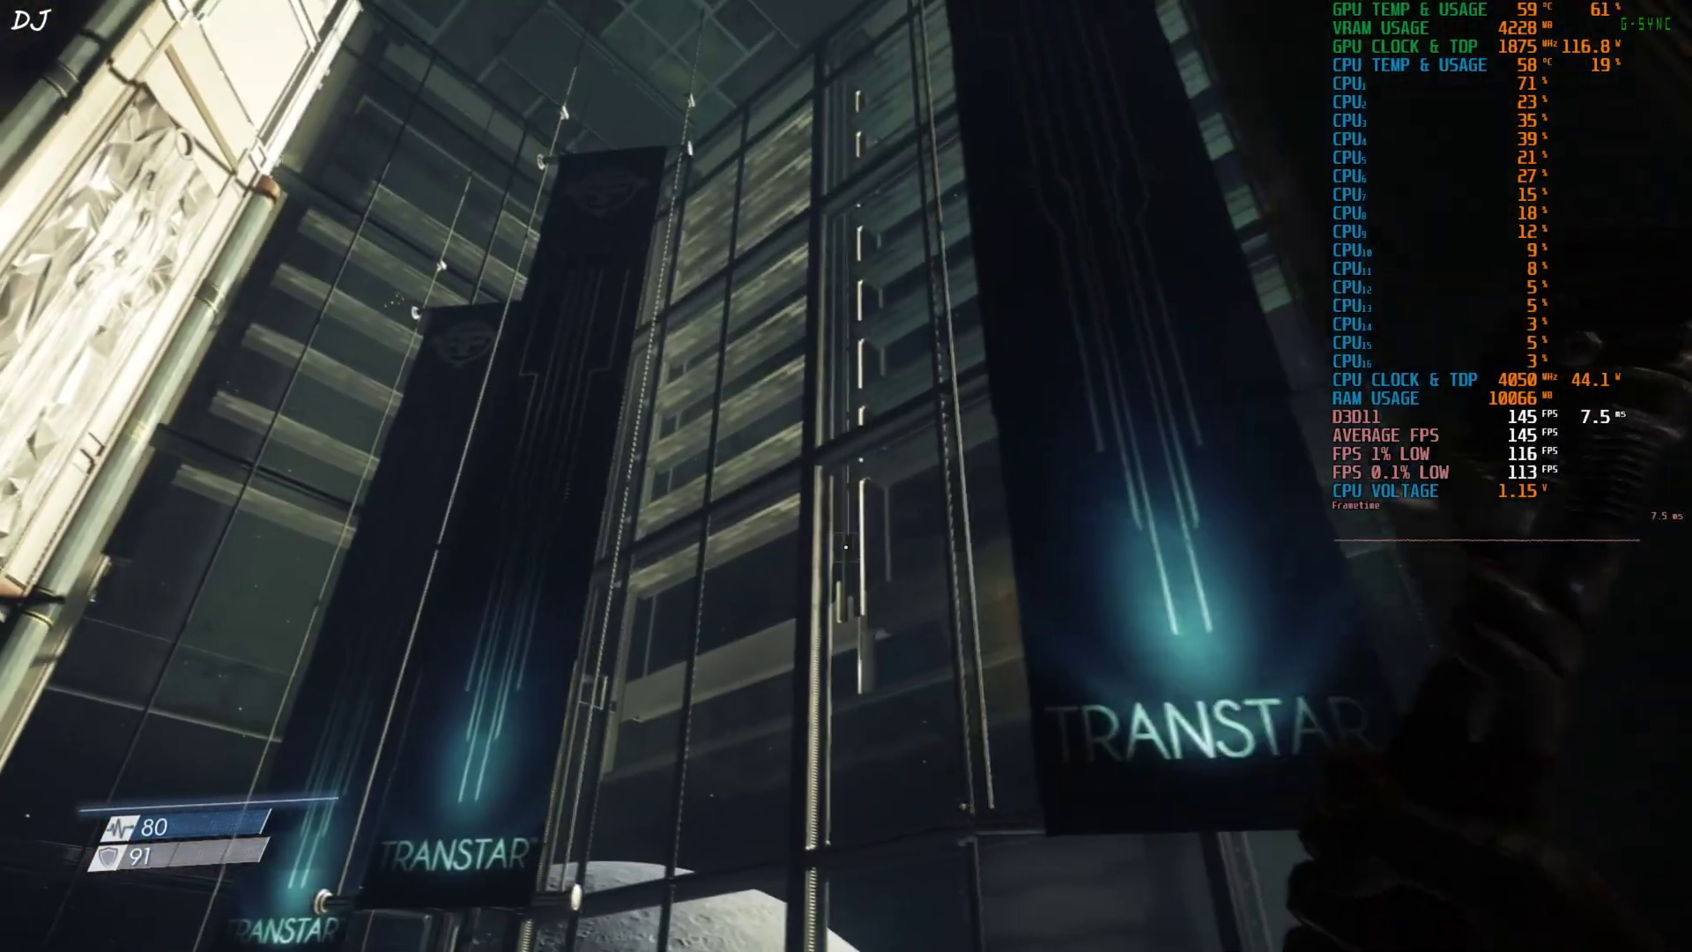
key("a")
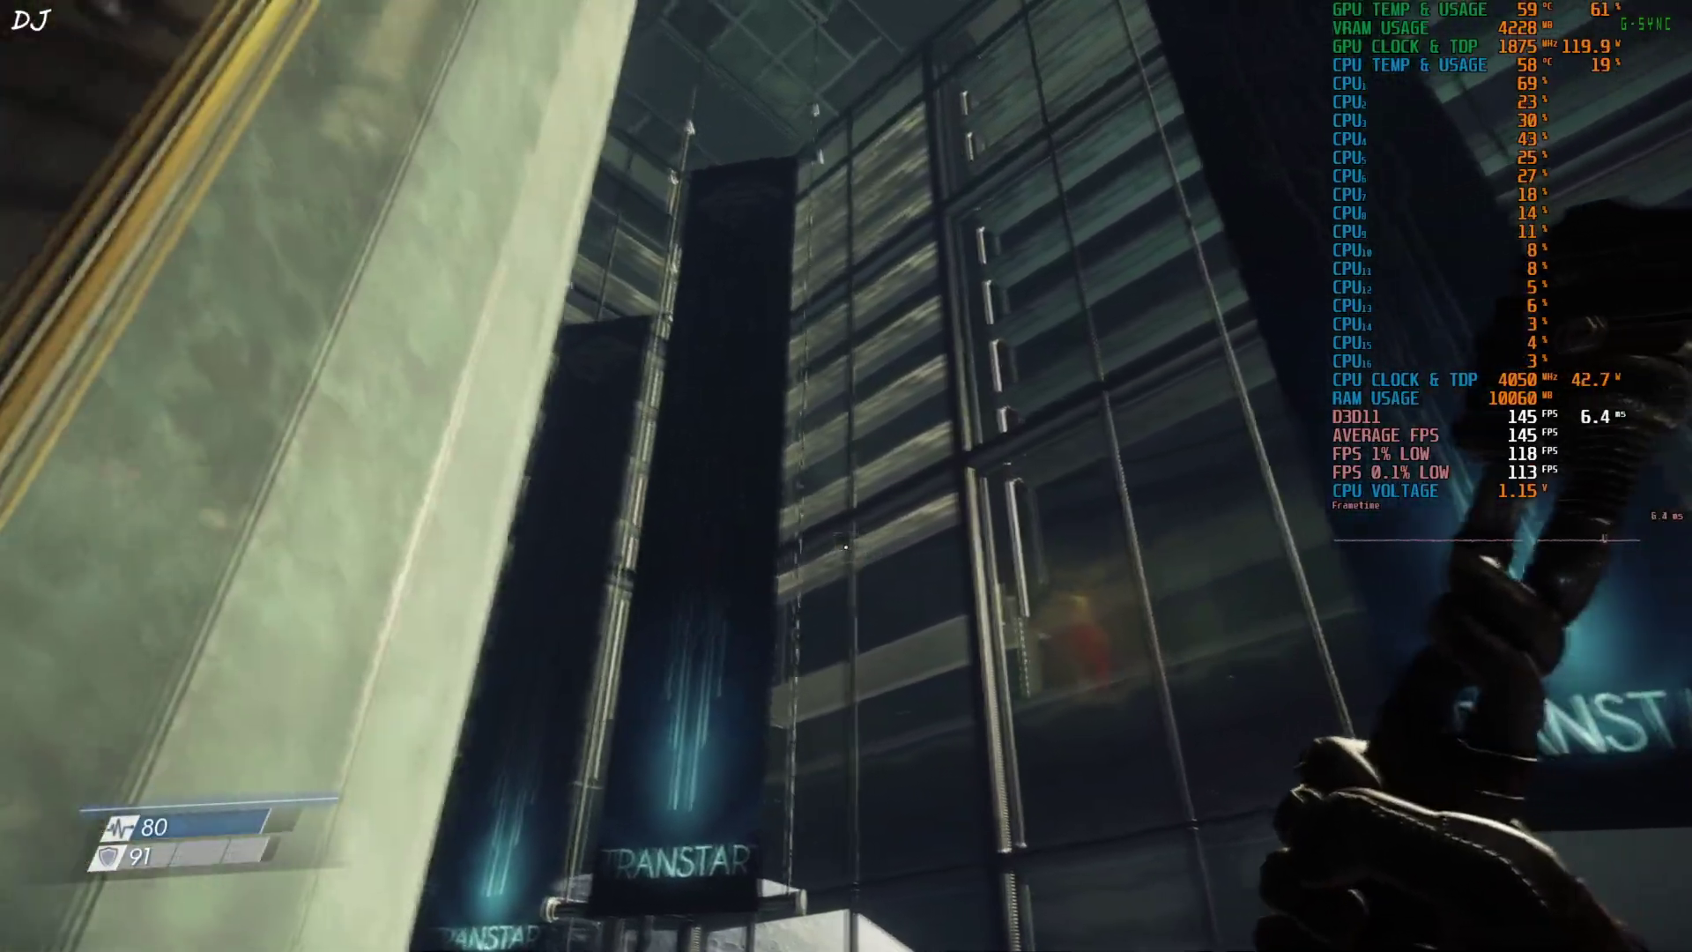
key("w")
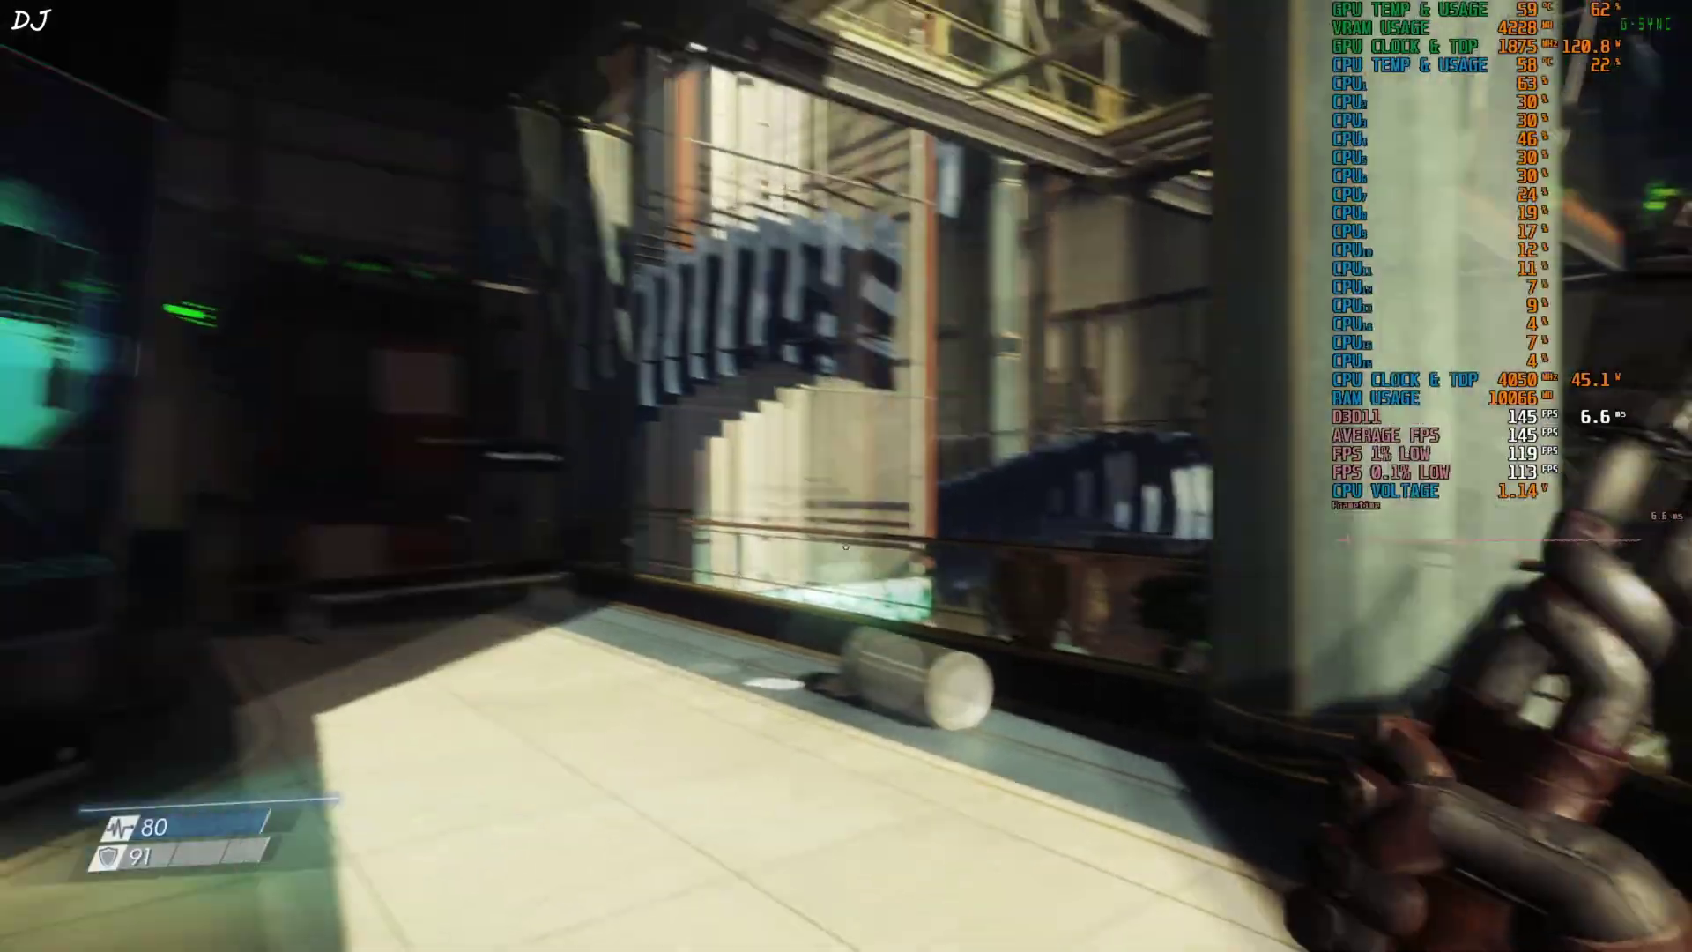
key("w")
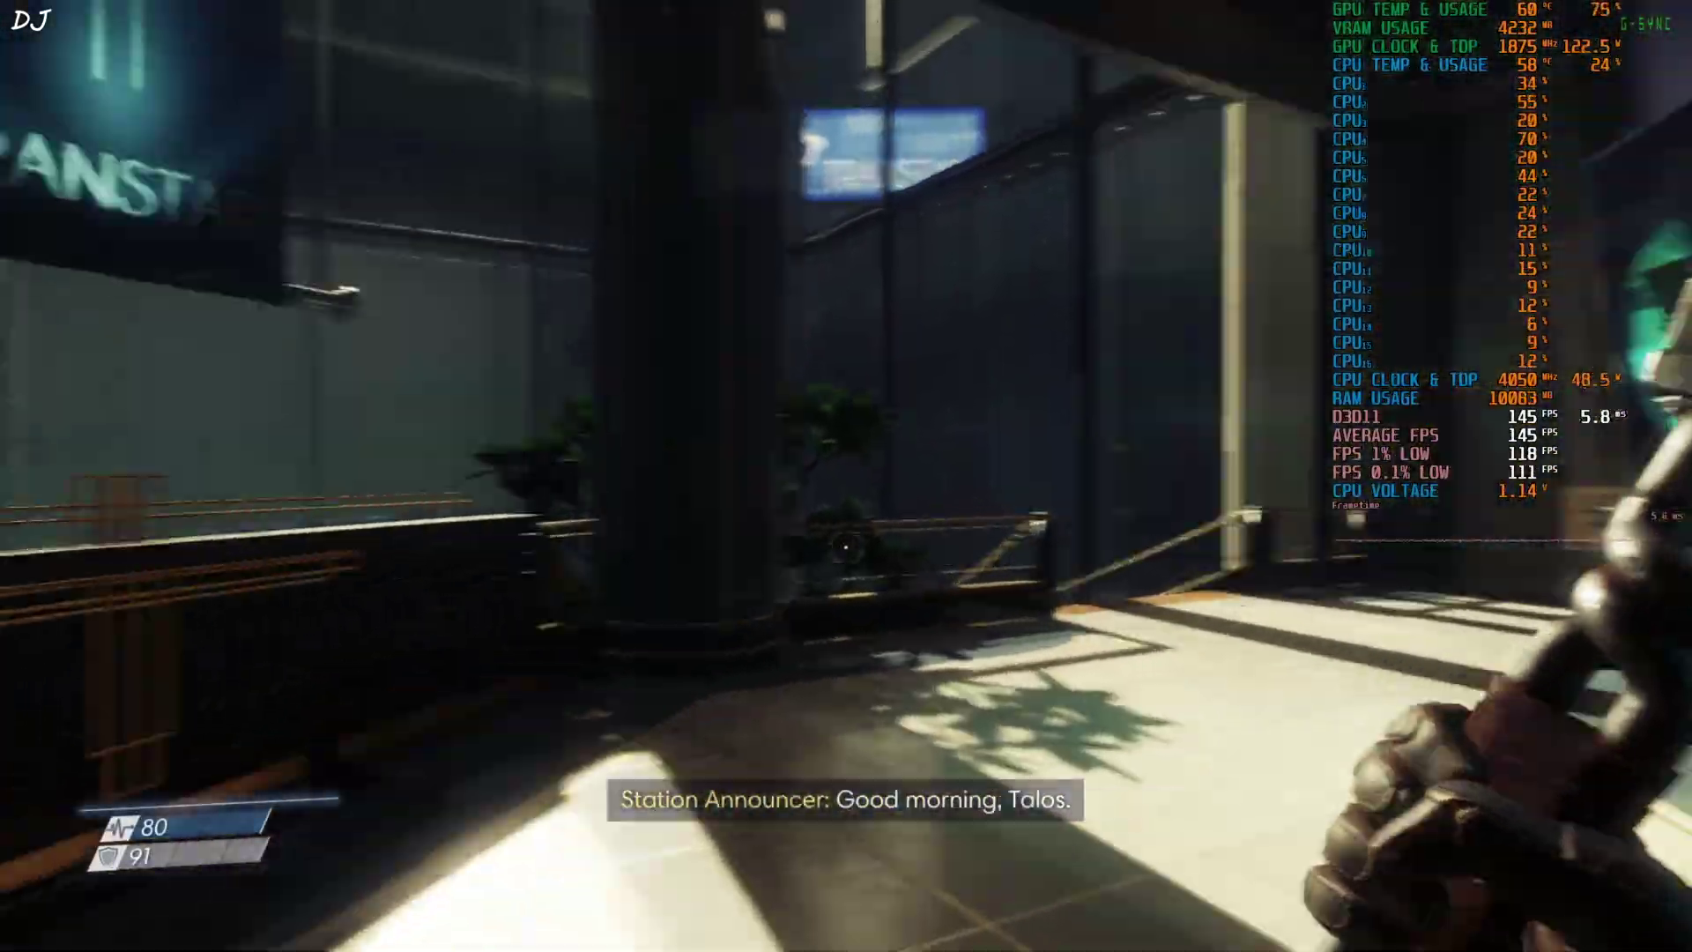
key("w")
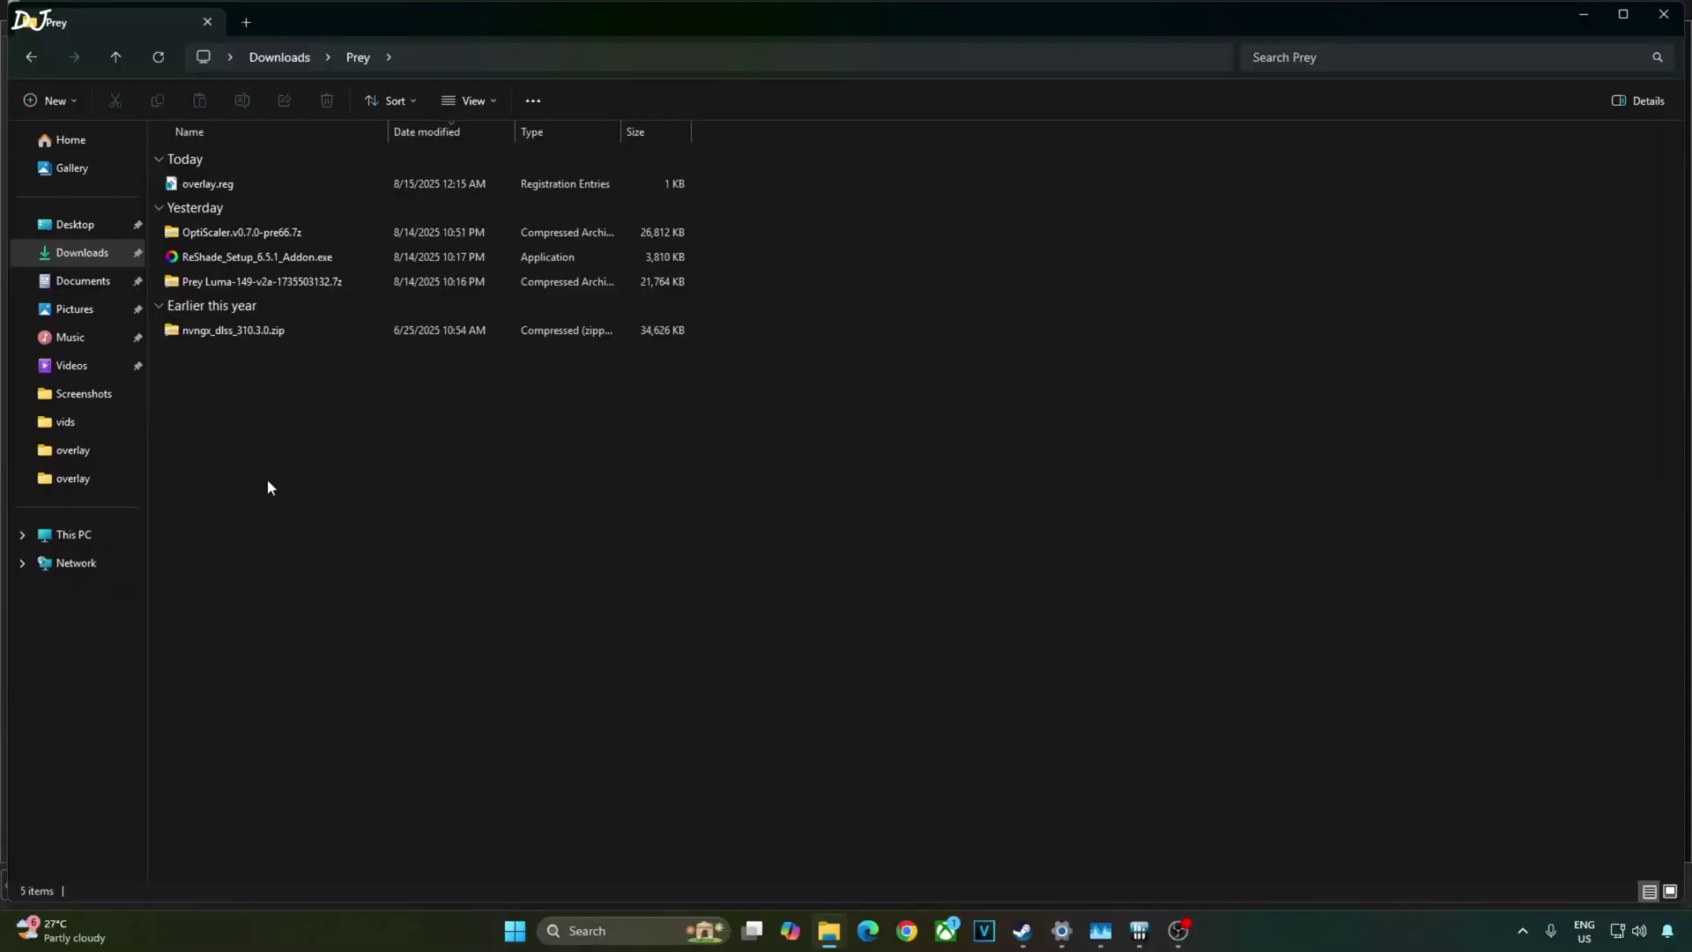
Copy all files and folders from the Prey Luma-149-v2a-1735503132.7z archive in Downloads\Prey
double_click(310, 281)
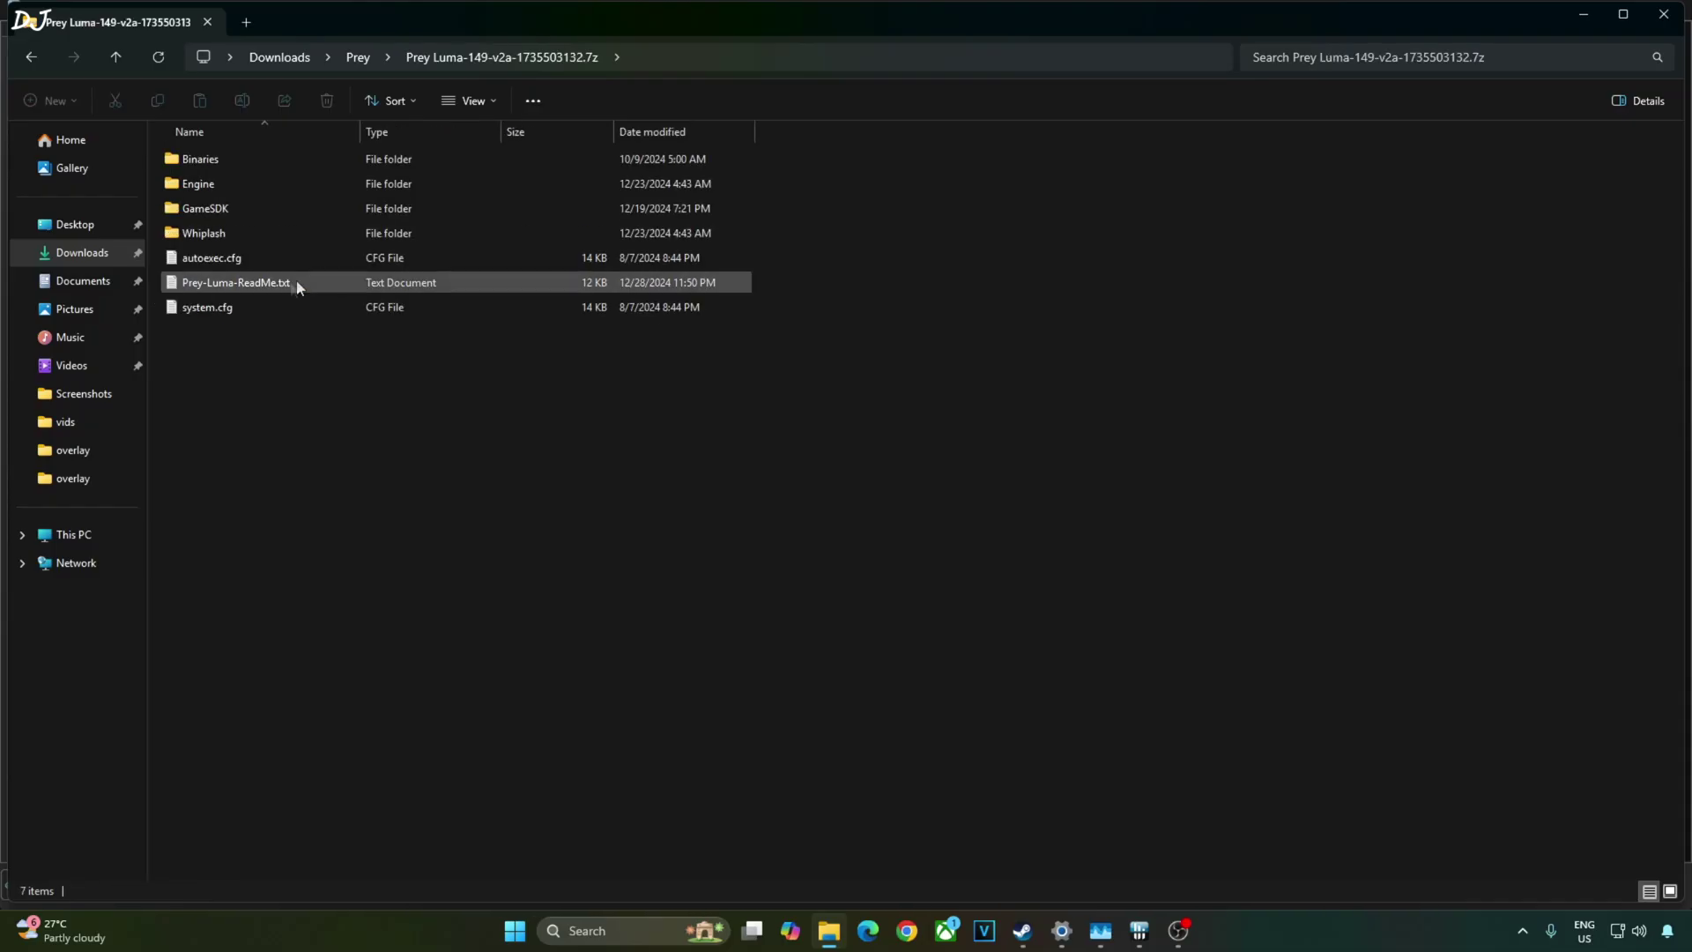
left_click(212, 307)
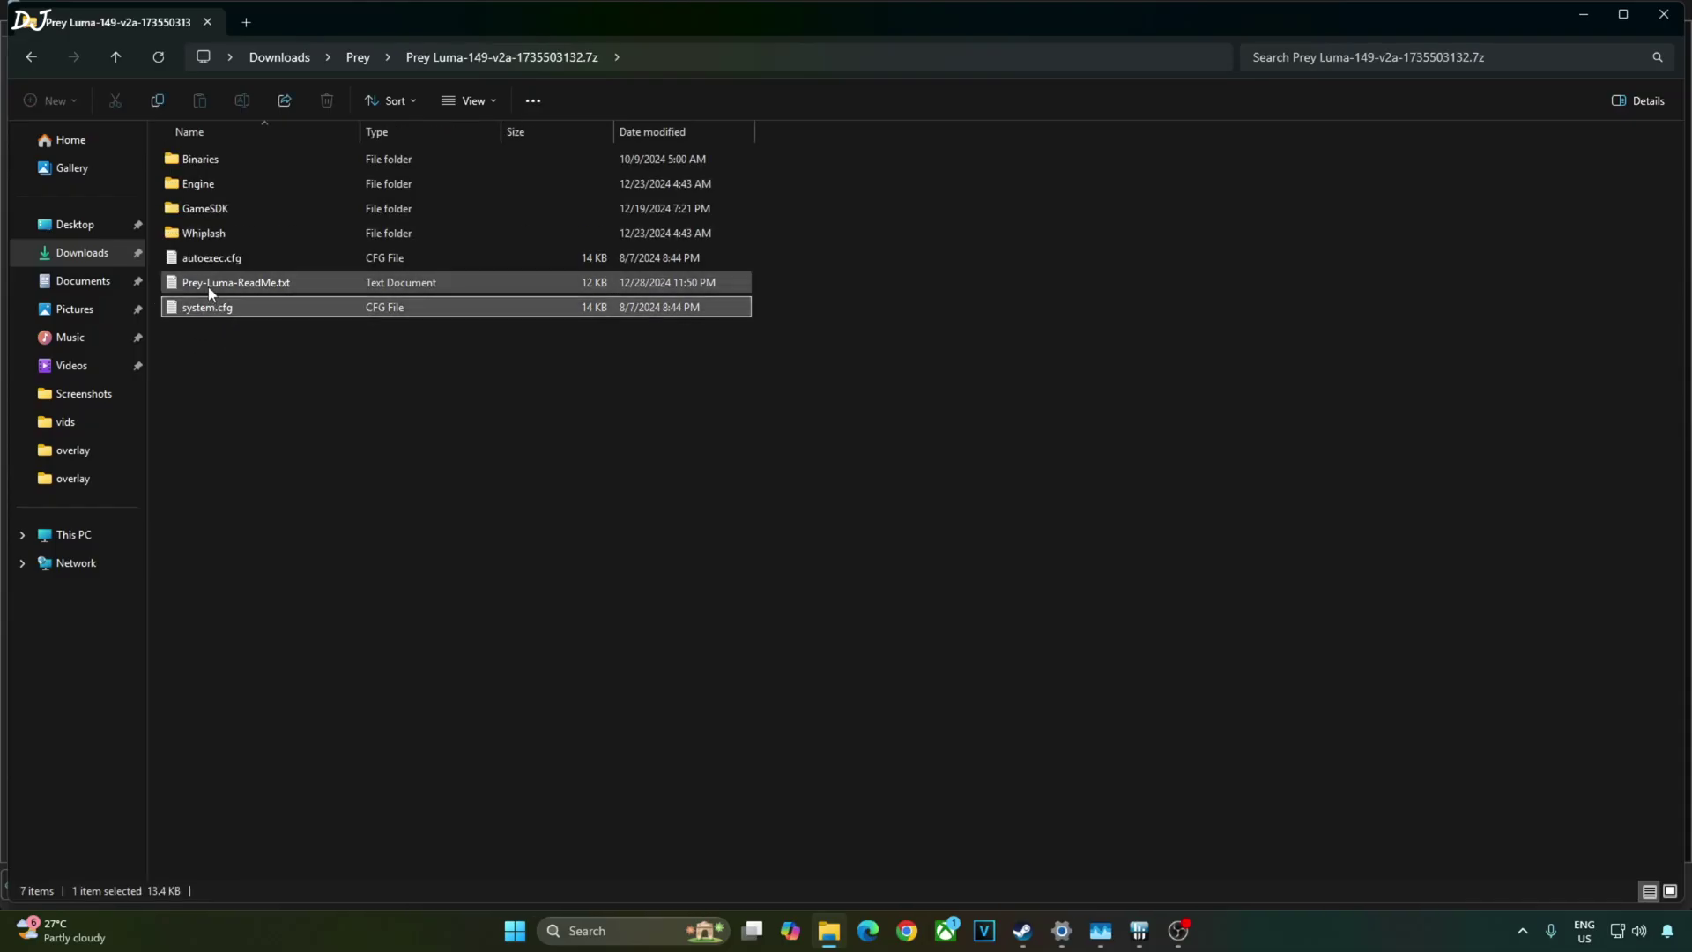
left_click_drag(235, 399, 211, 167)
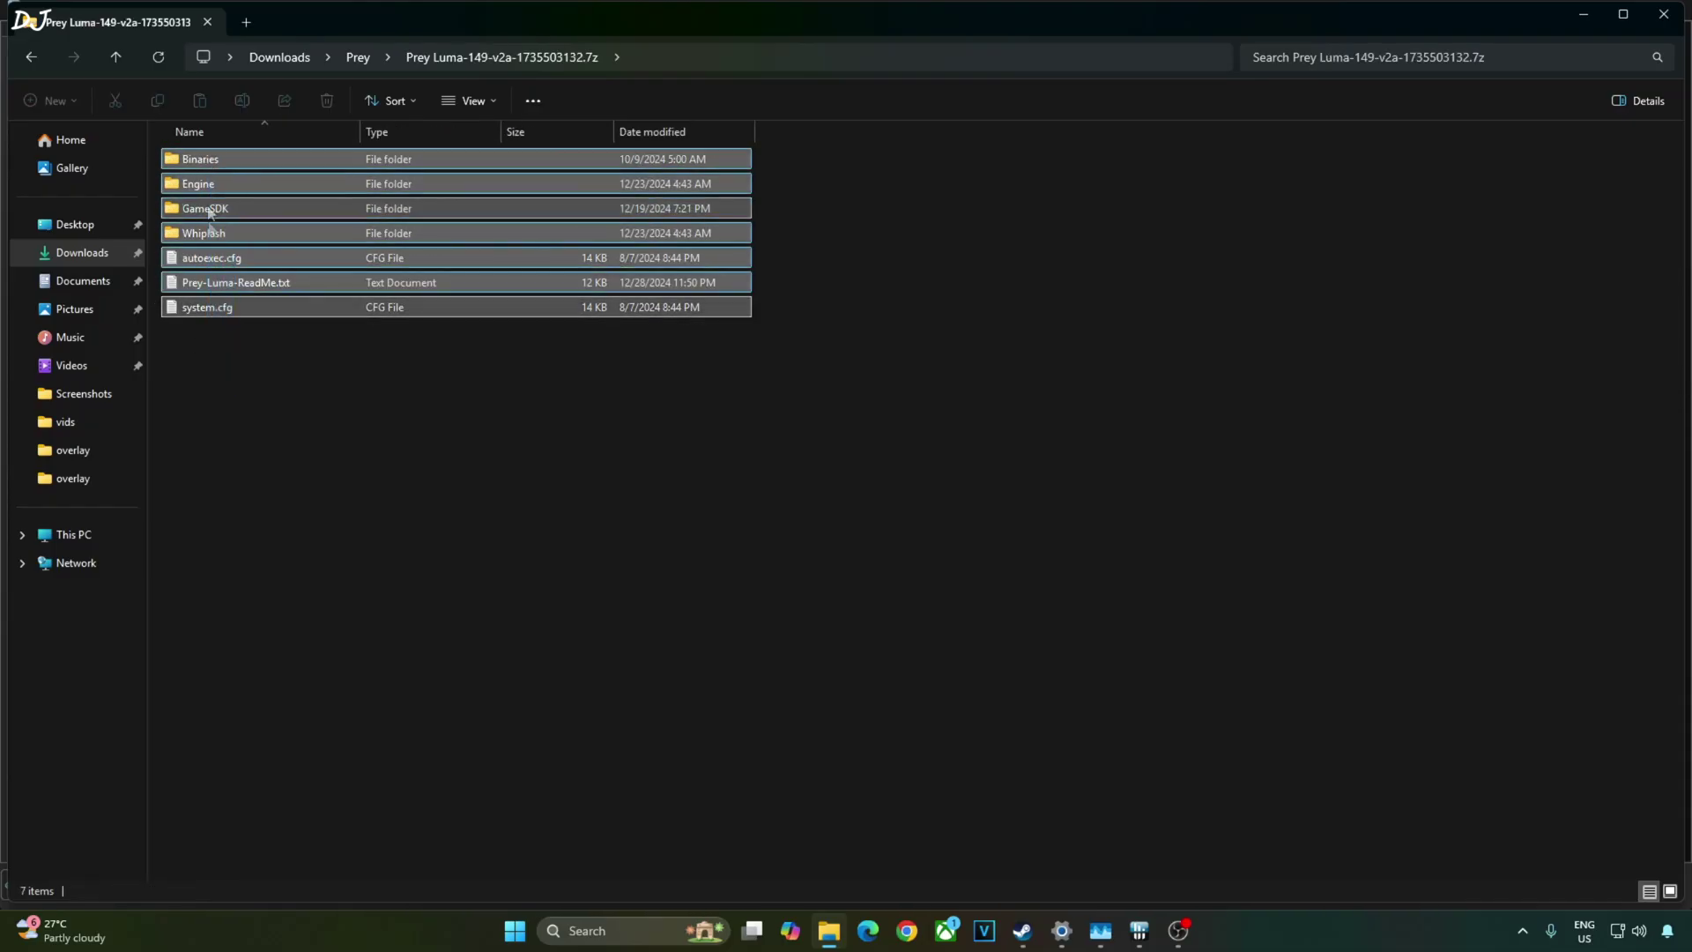
right_click(208, 299)
left_click(239, 342)
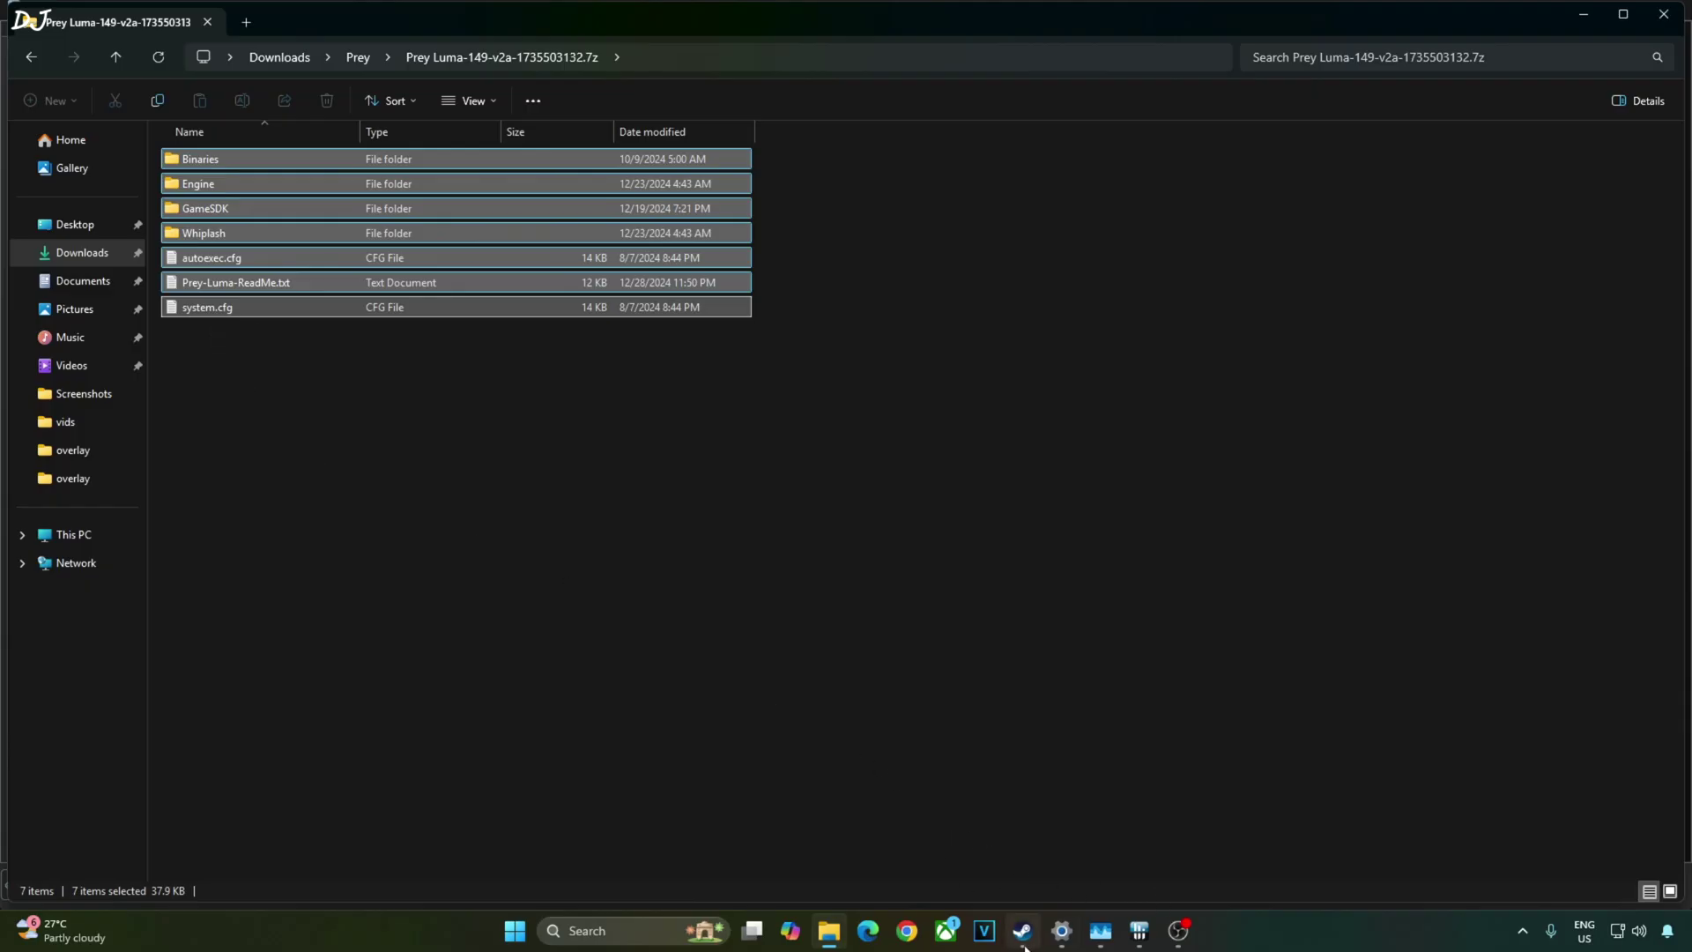
Open Prey's local files from the Steam library and paste the Luma mod files there, replacing the files with the same names
left_click(1022, 930)
right_click(80, 226)
mouse_move(137, 327)
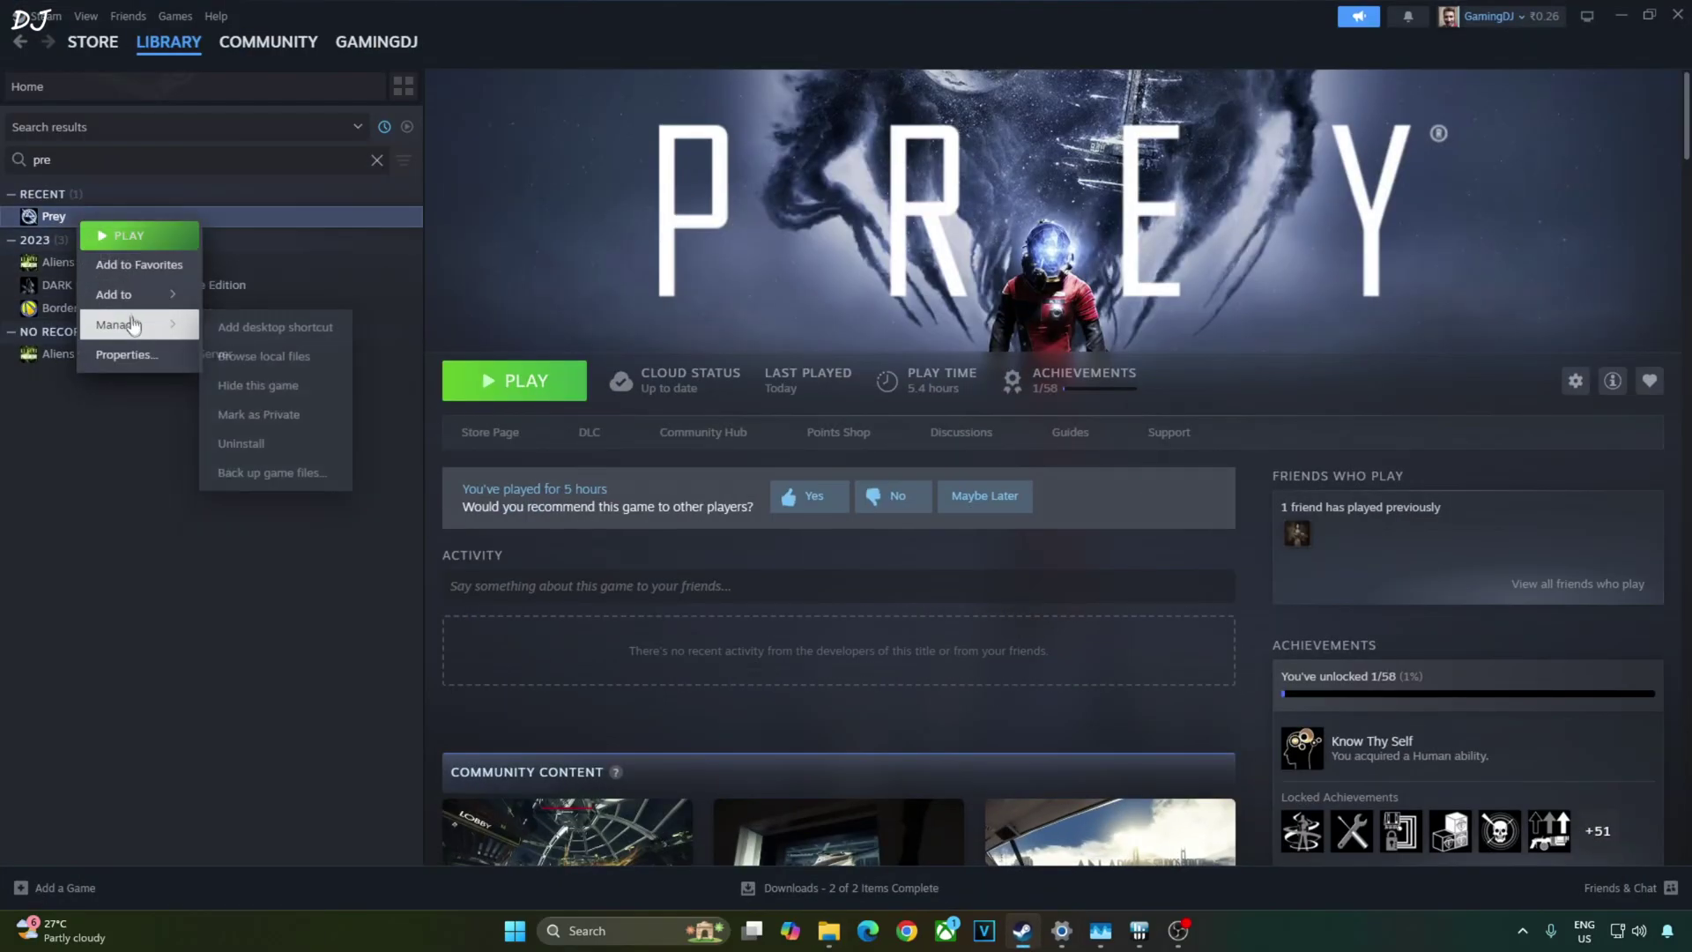
left_click(261, 361)
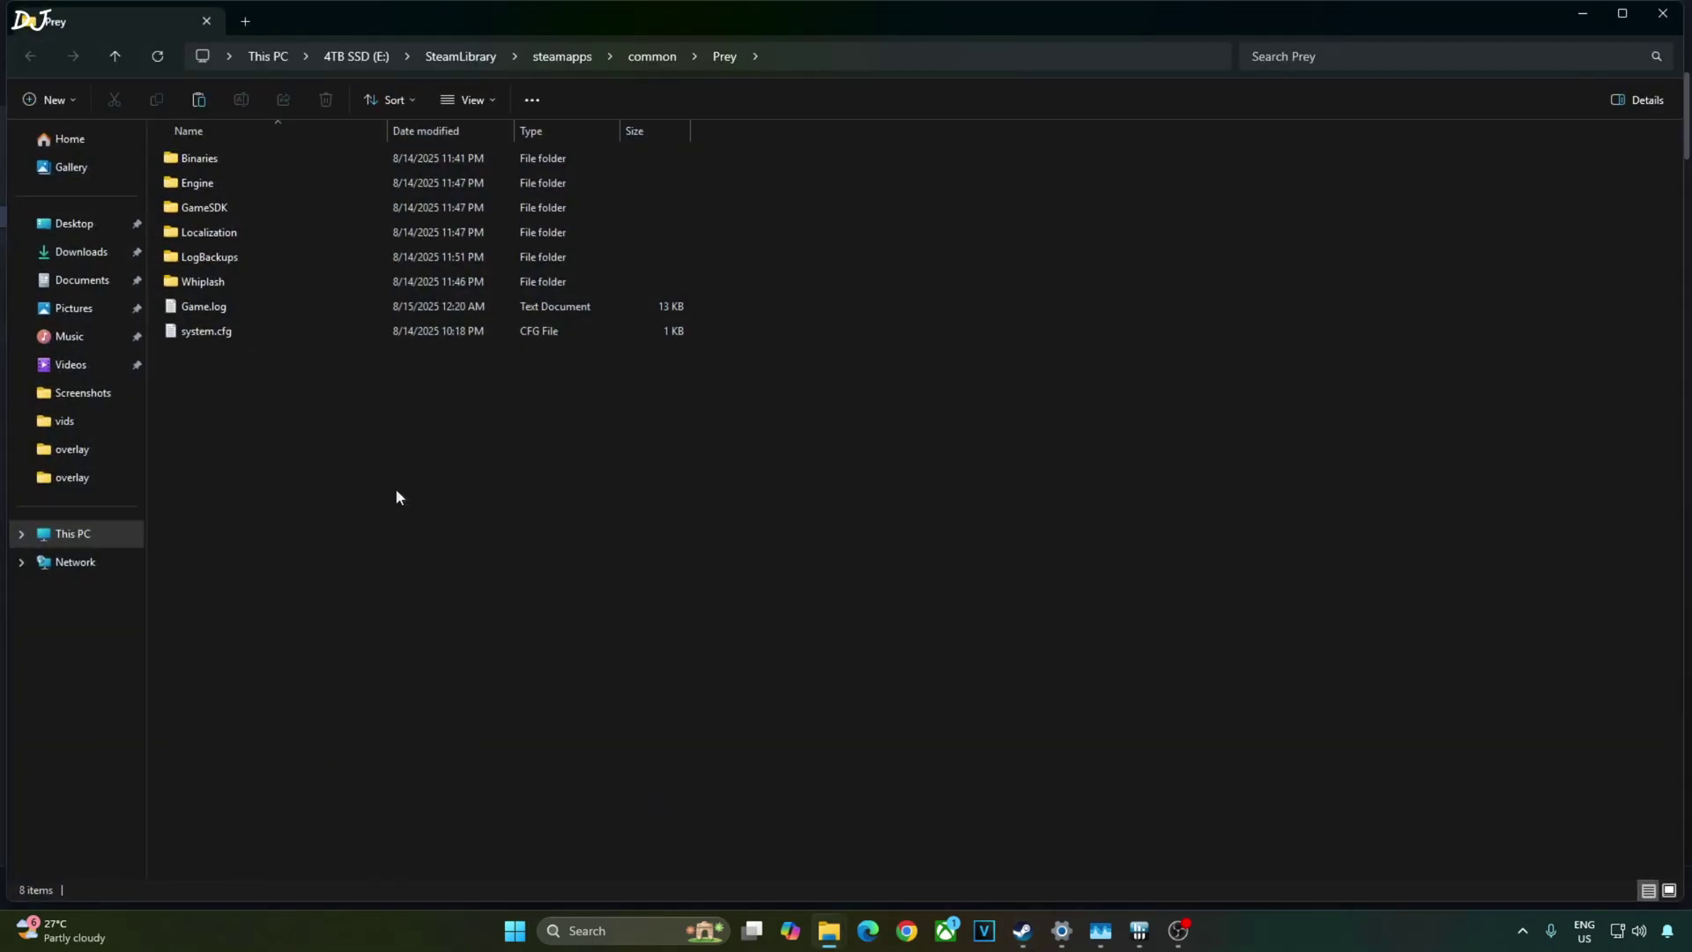
key("ctrl+v")
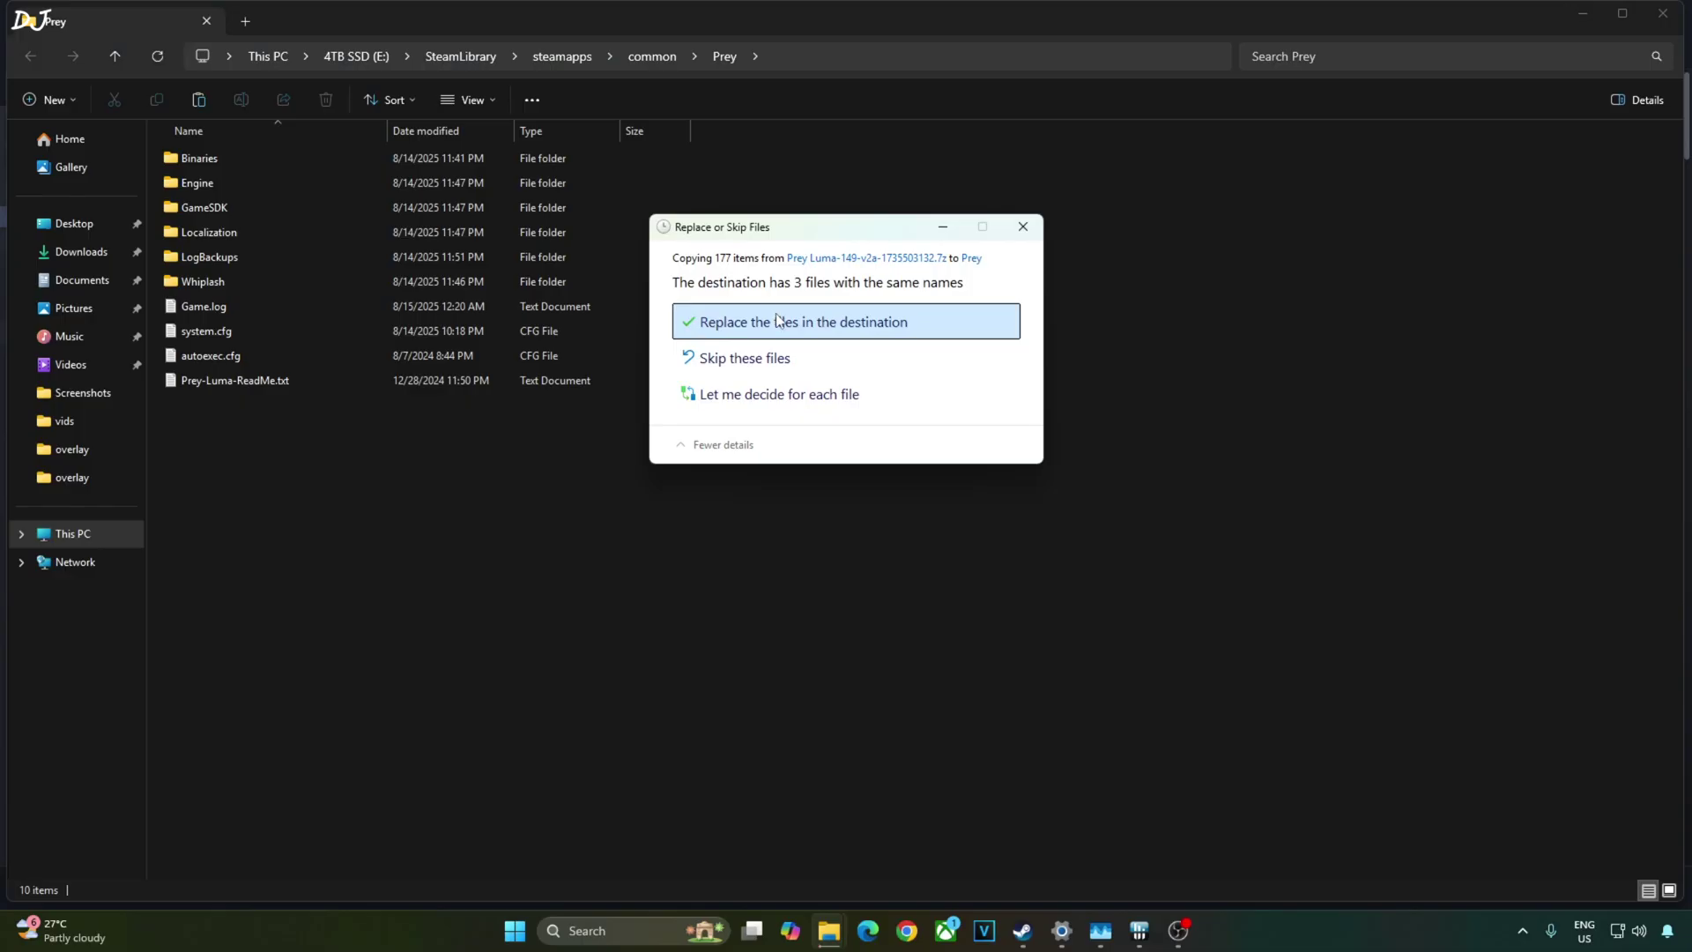
left_click(779, 321)
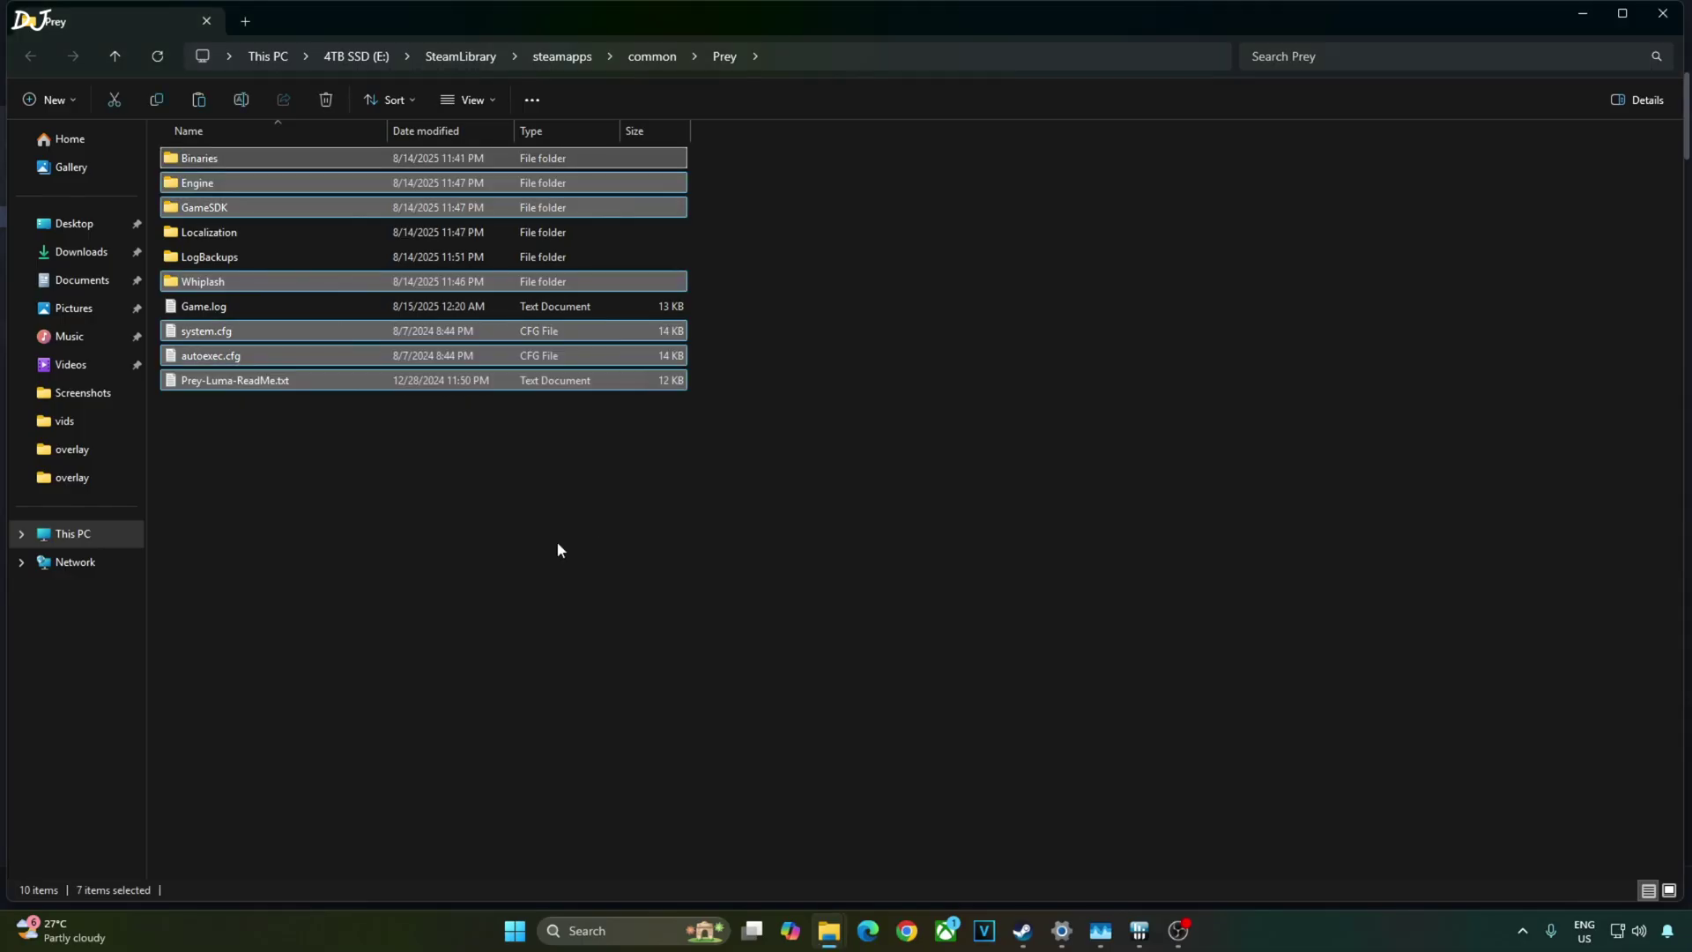
left_click(557, 550)
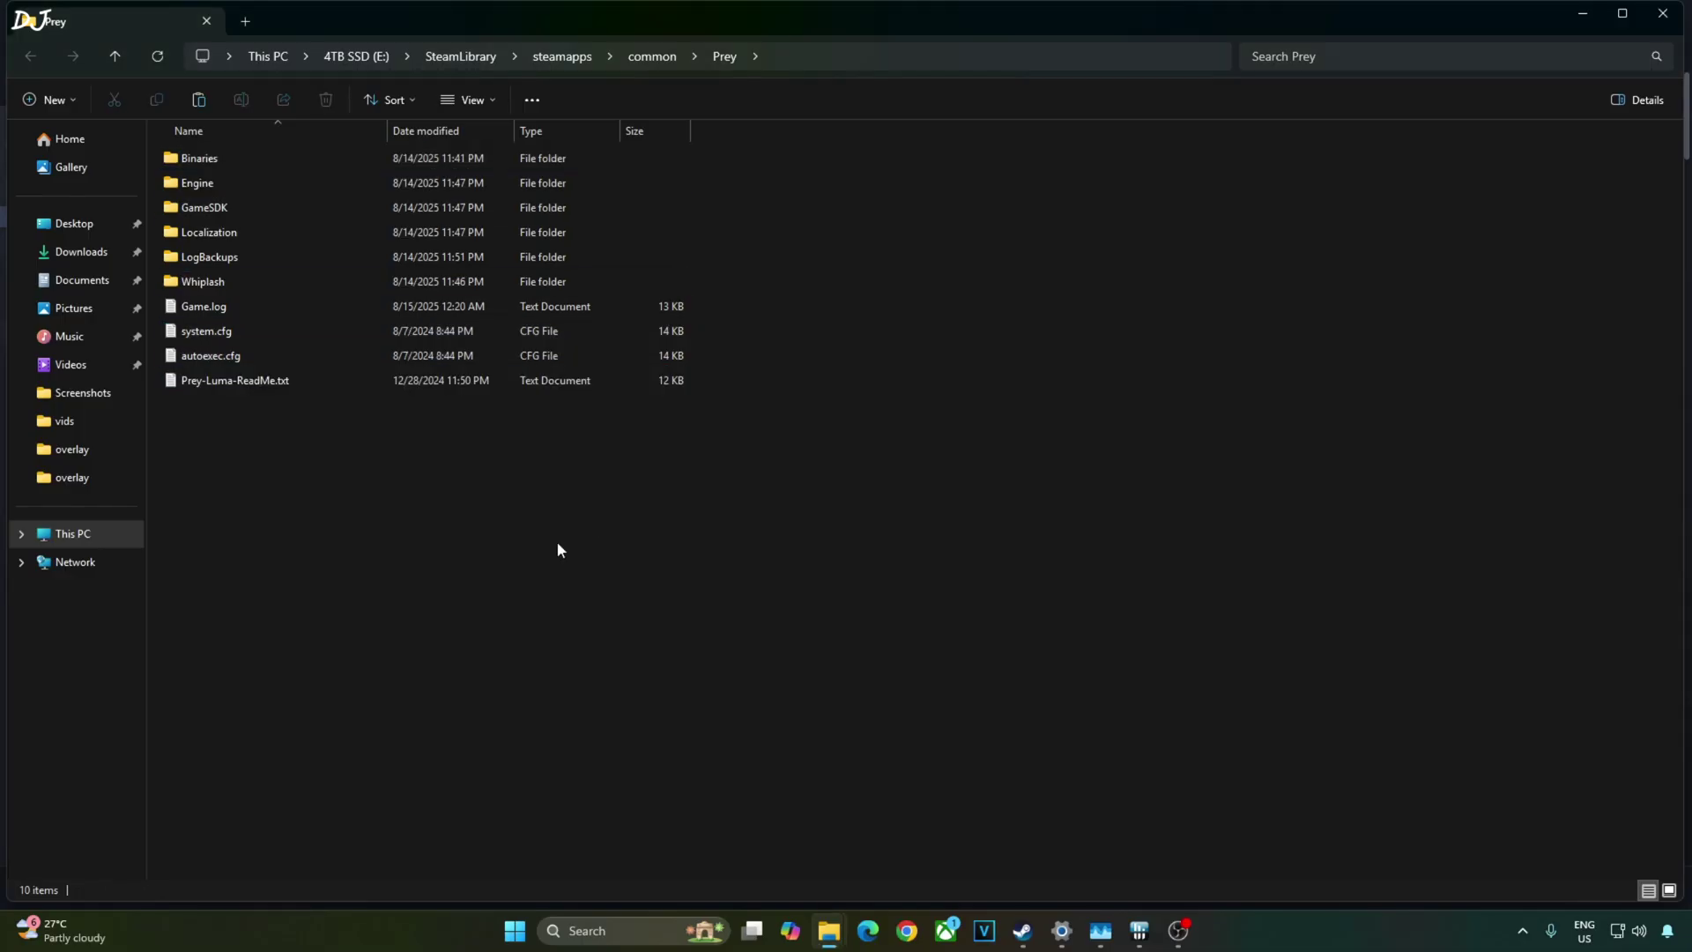
Delete d3dcompiler_47.dll from Prey's Binaries\Danielle\x64\Release folder
double_click(240, 157)
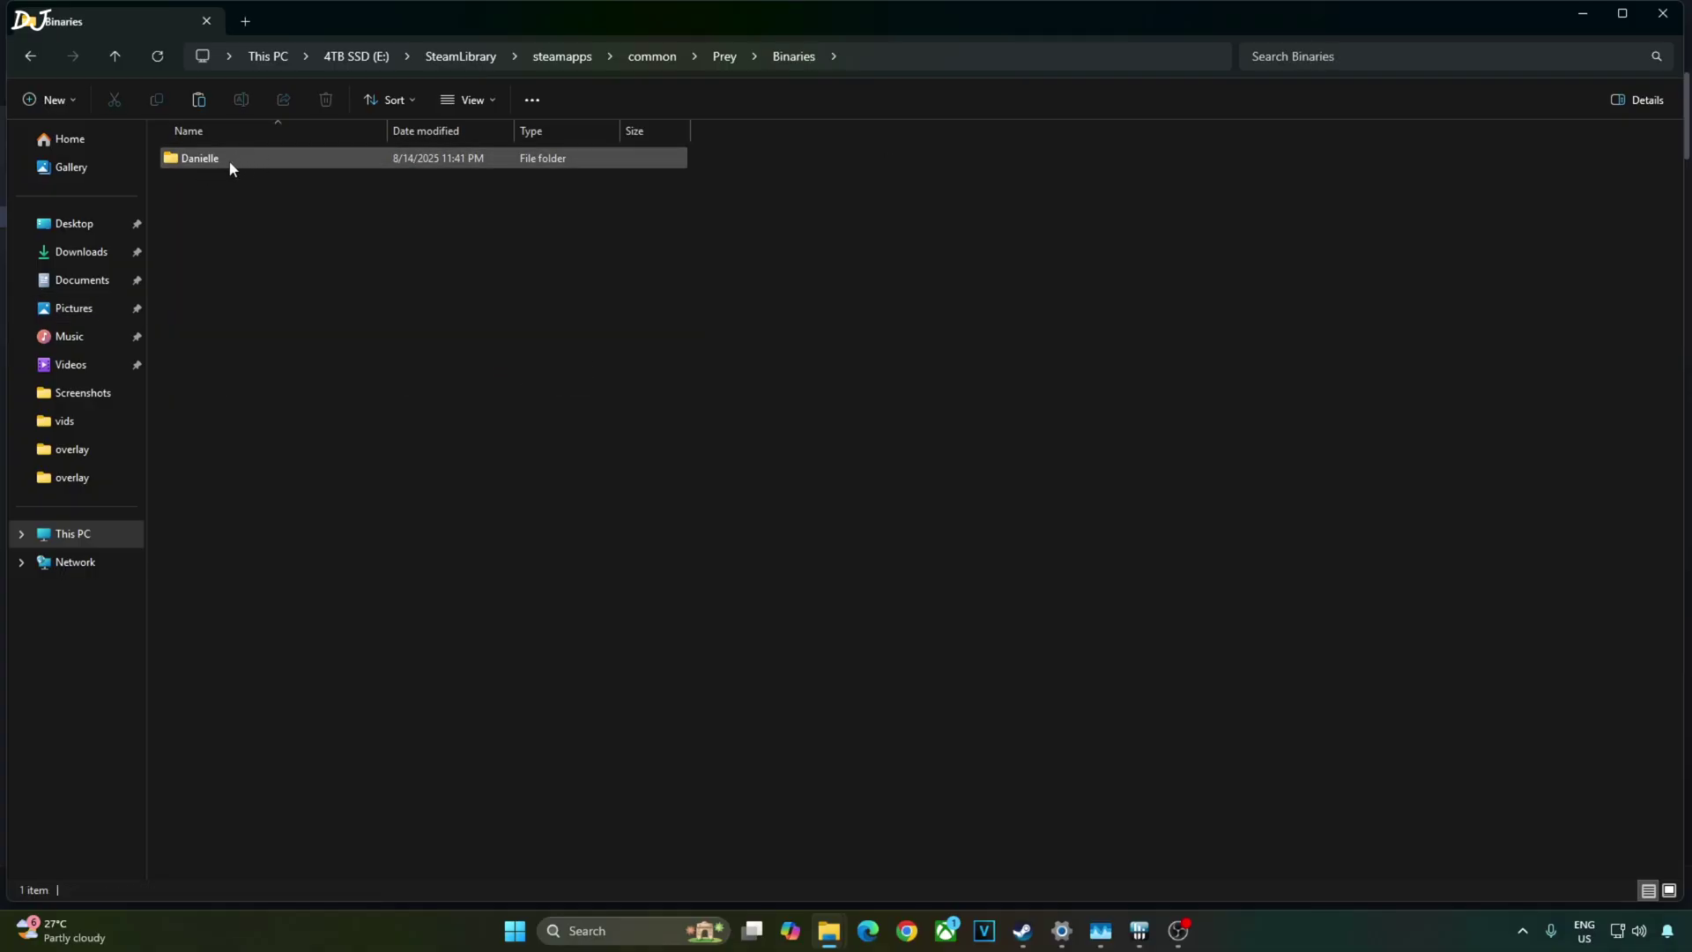
double_click(235, 159)
double_click(238, 157)
double_click(261, 157)
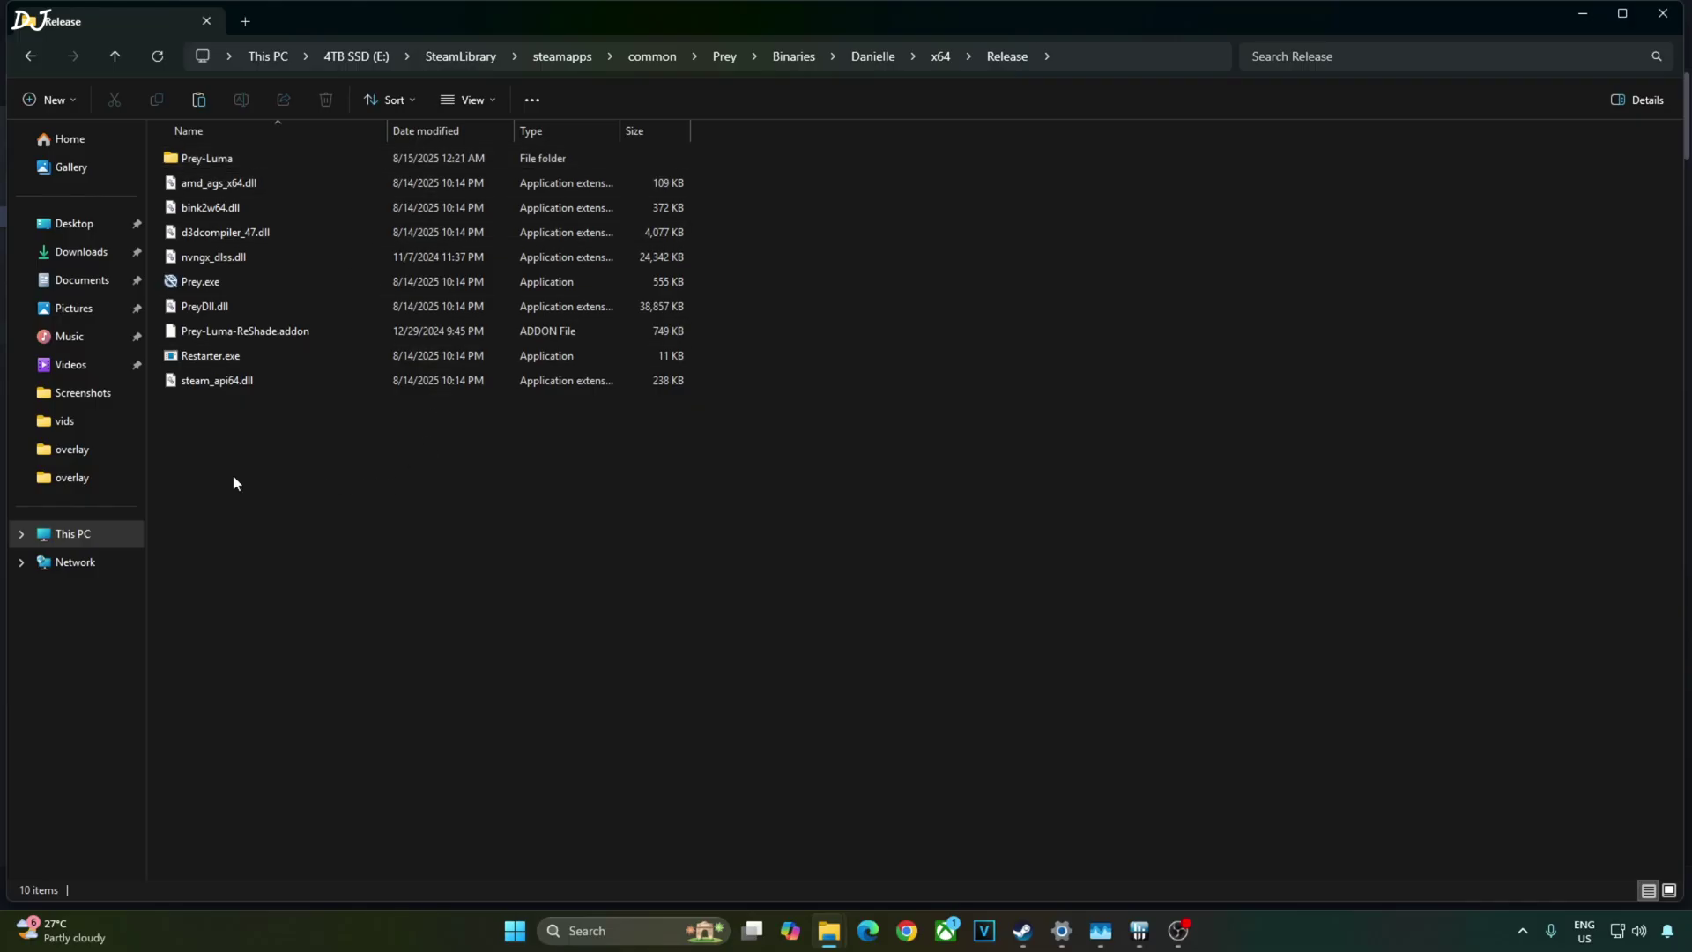
left_click(250, 234)
right_click(227, 240)
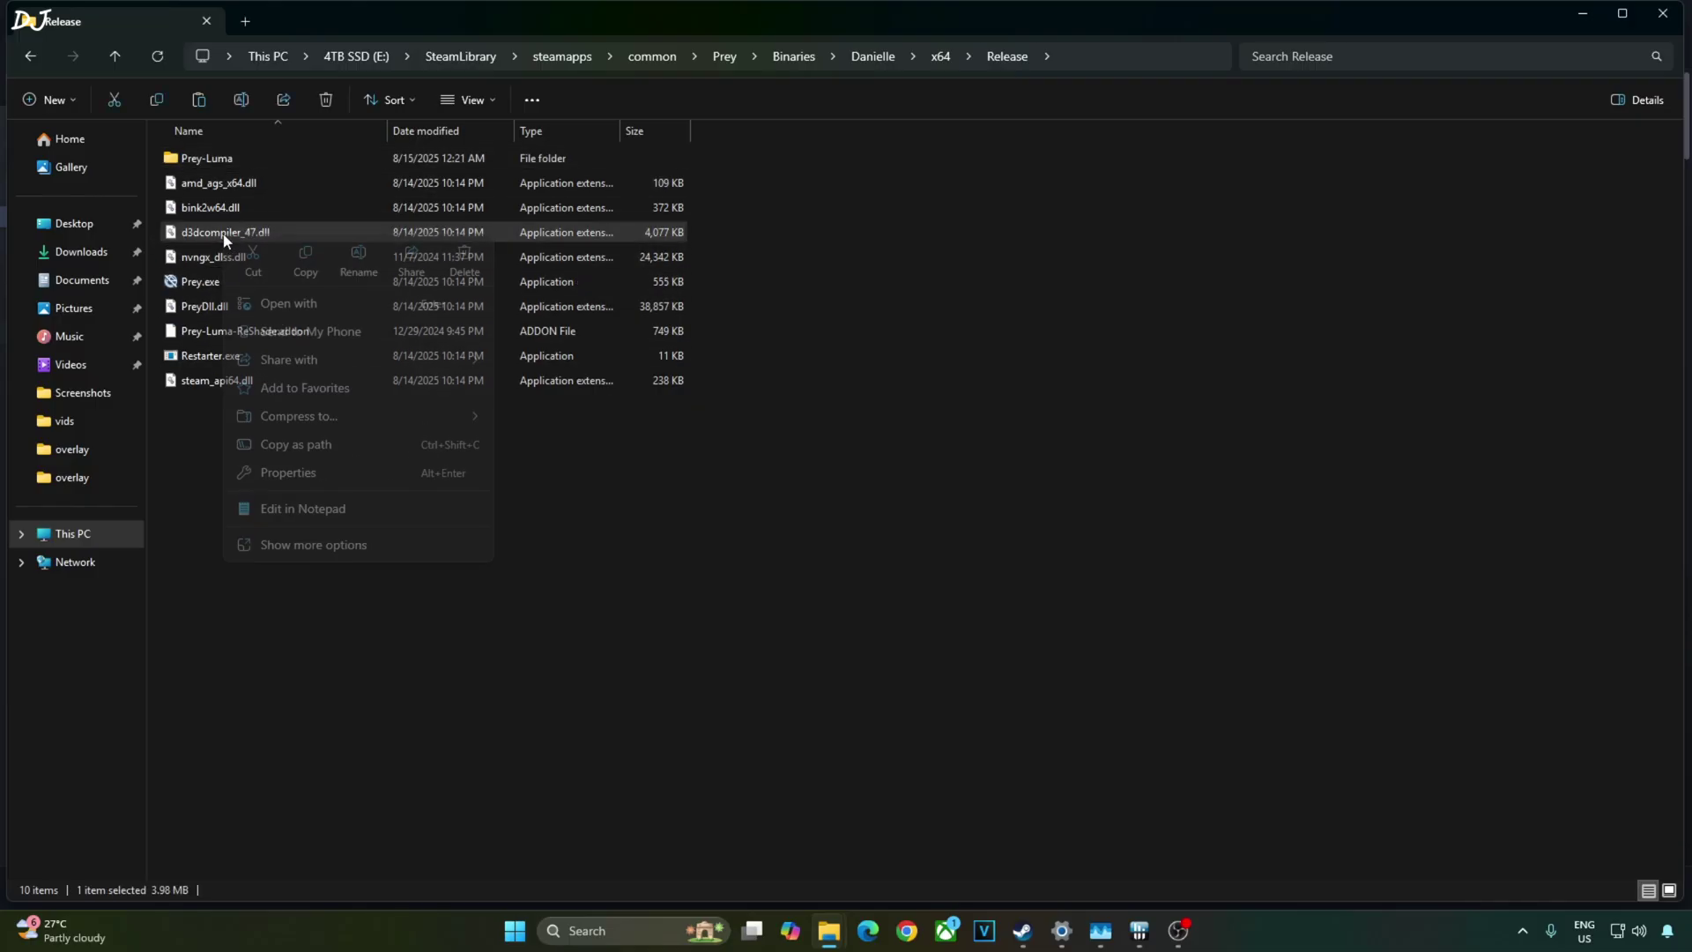
left_click(462, 264)
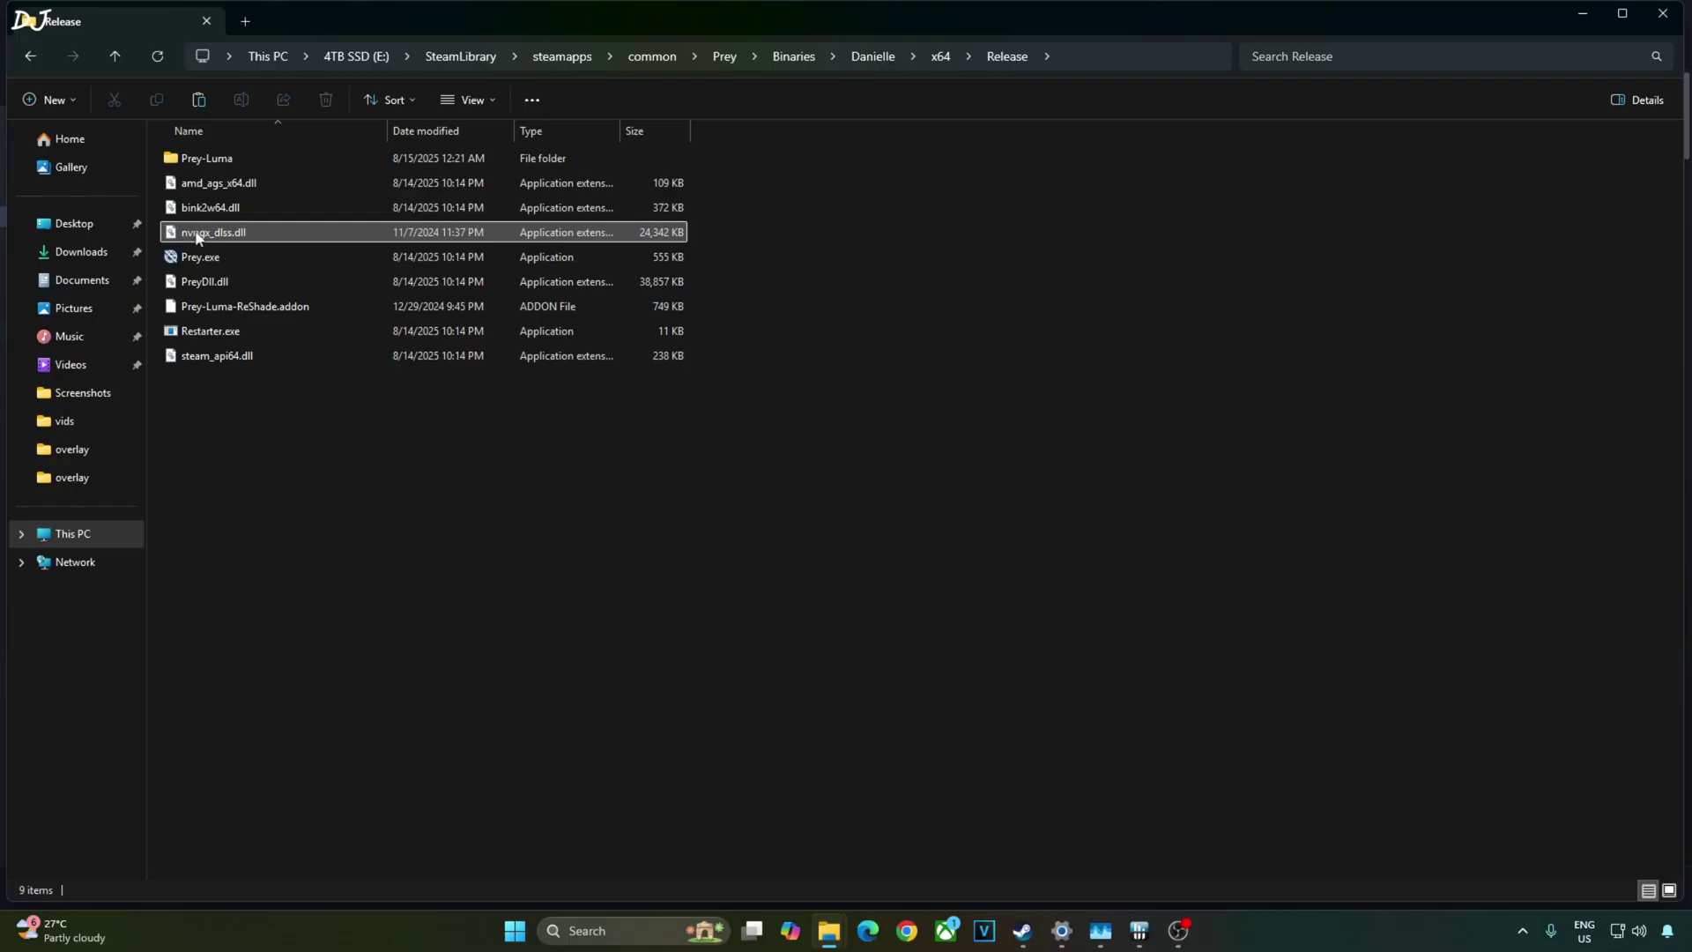
Copy nvngx_dlss.dll from the nvngx_dlss_310.3.0.zip archive in Downloads\Prey
mouse_move(230, 238)
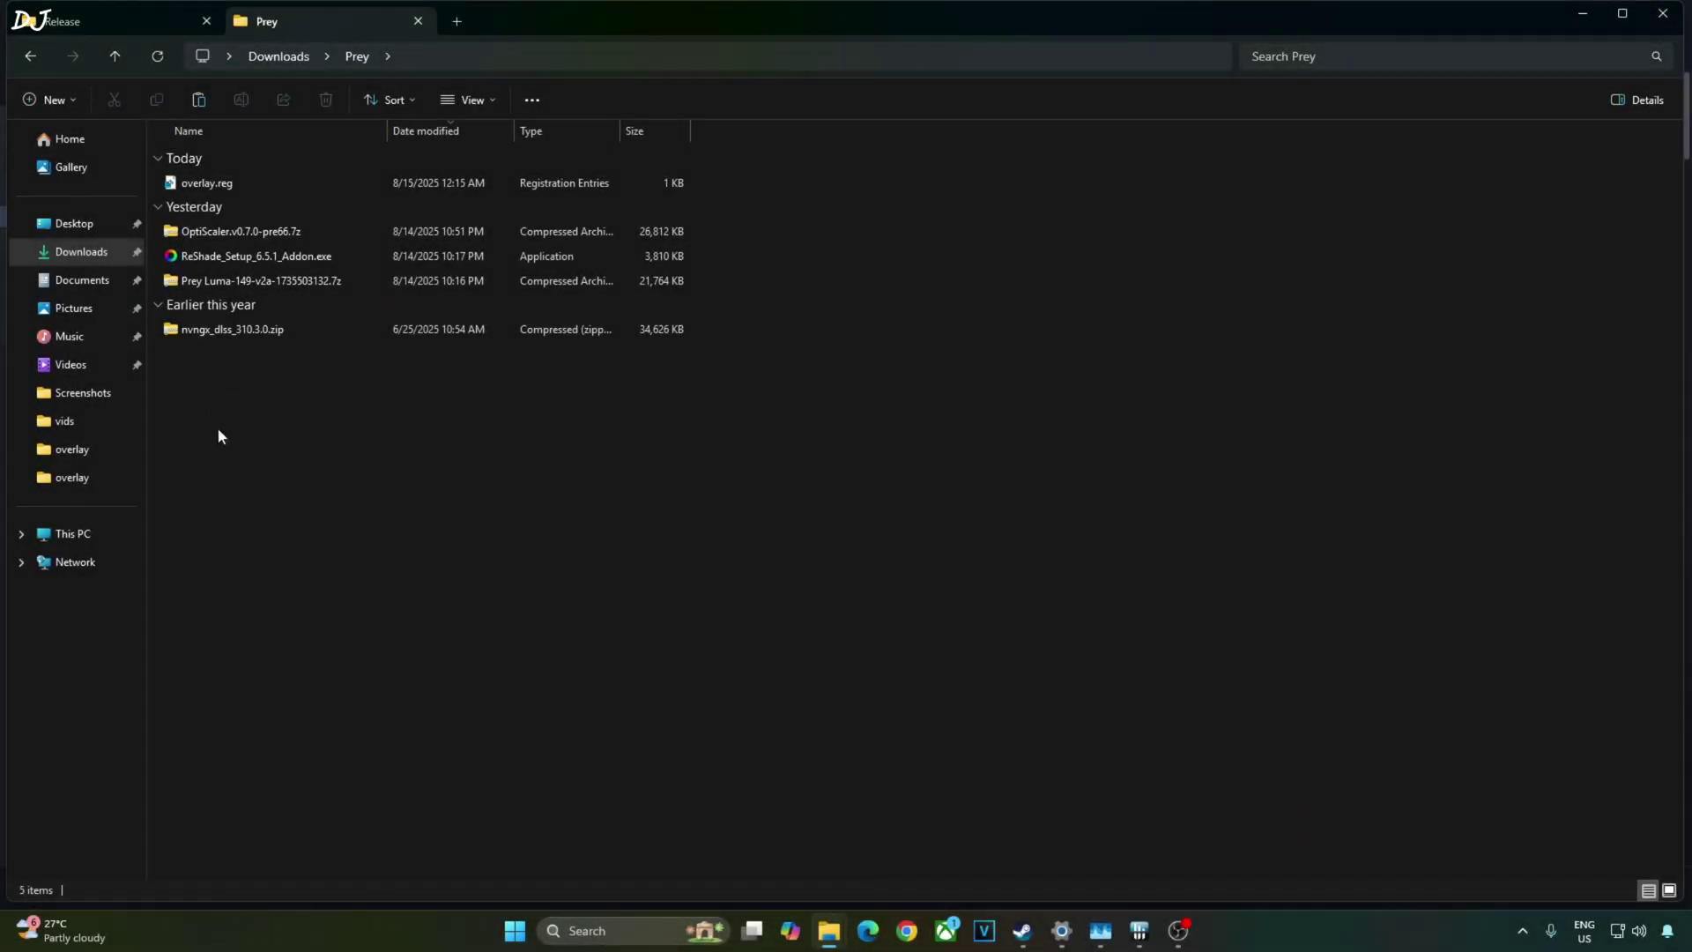
double_click(210, 335)
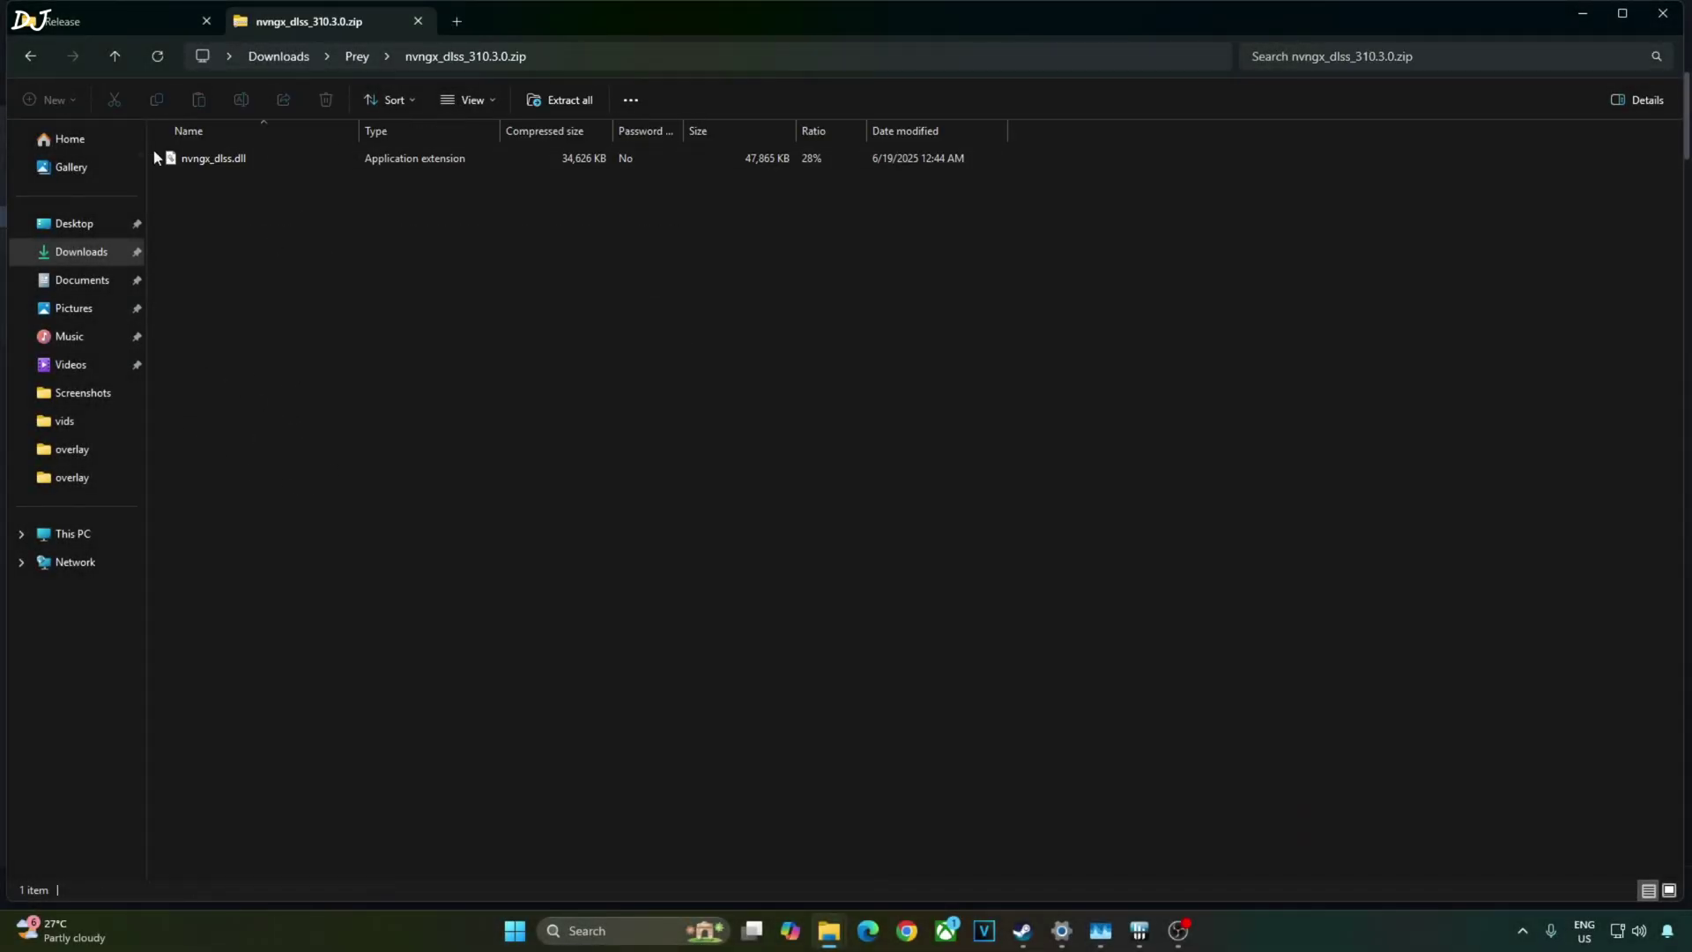
right_click(196, 161)
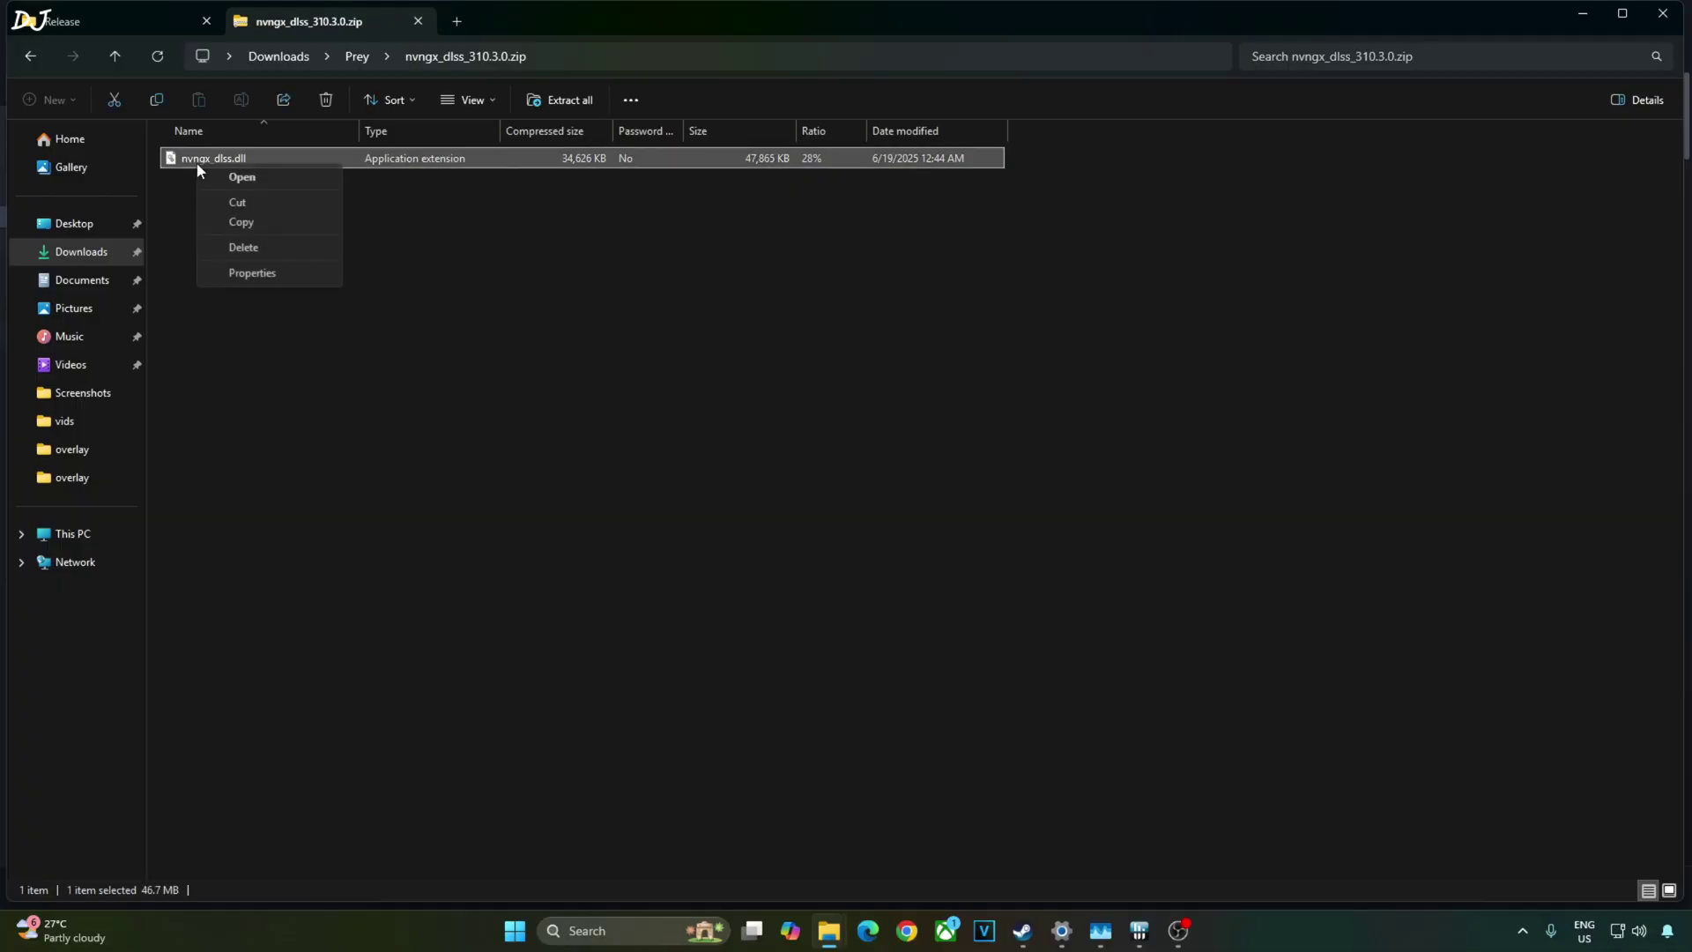
left_click(251, 222)
Browse Prey's local files from Steam to Binaries\Danielle\x64\Release and paste the newer nvngx_dlss.dll, replacing the existing file
left_click(1021, 929)
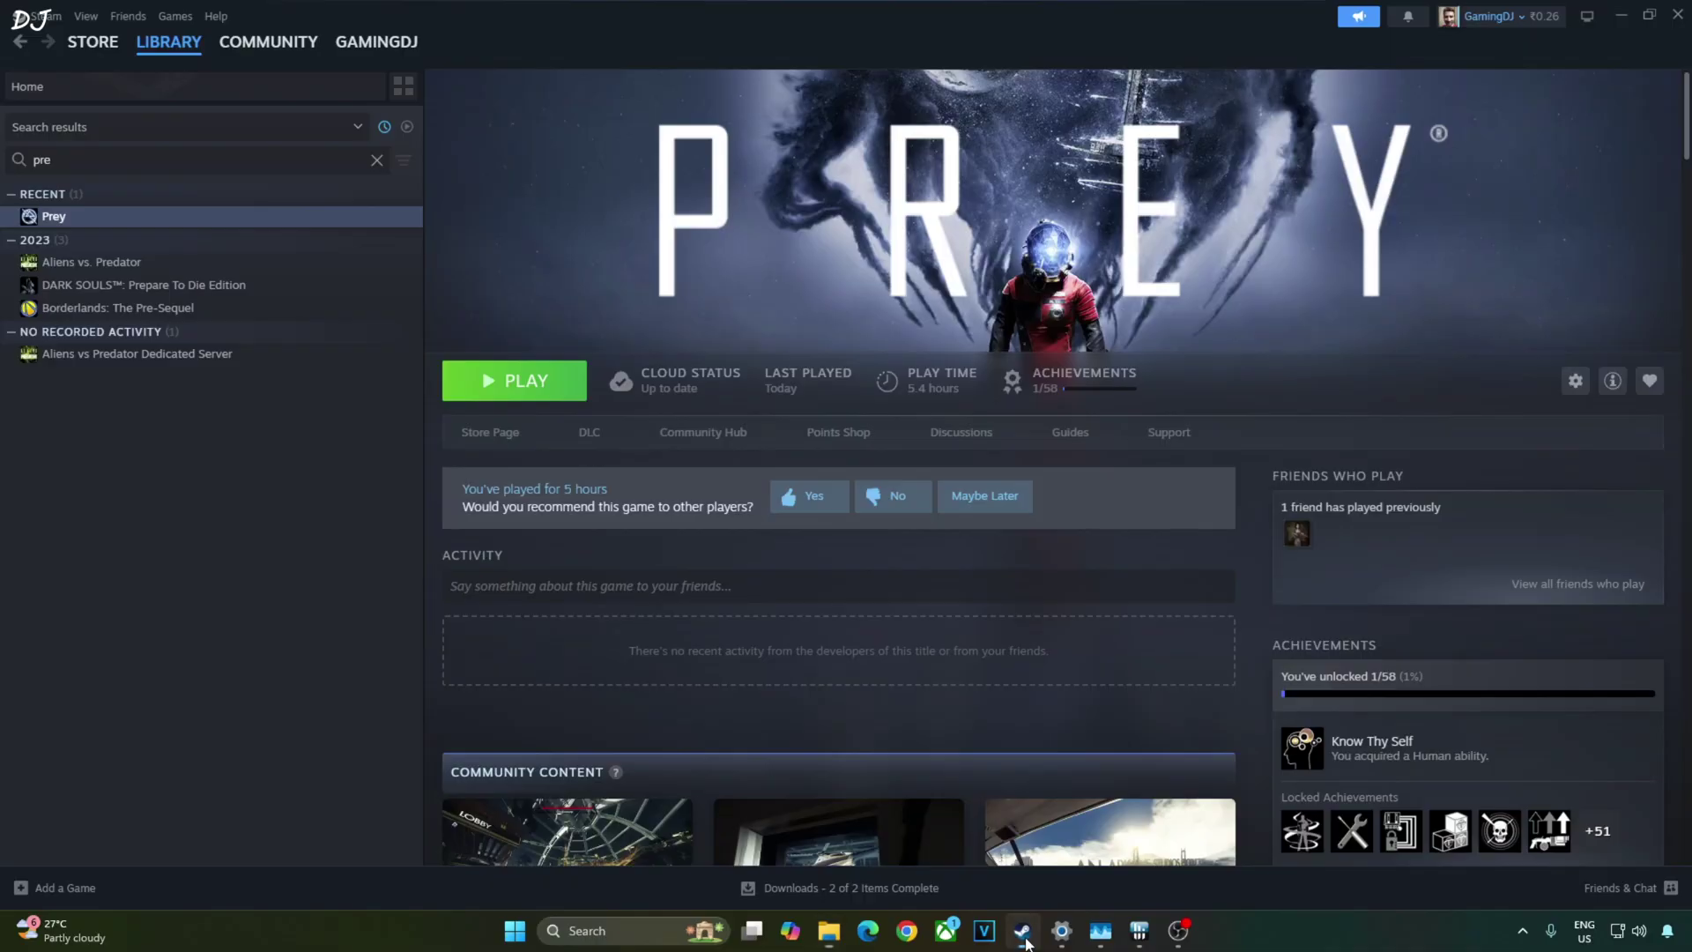
right_click(119, 221)
mouse_move(168, 328)
left_click(277, 362)
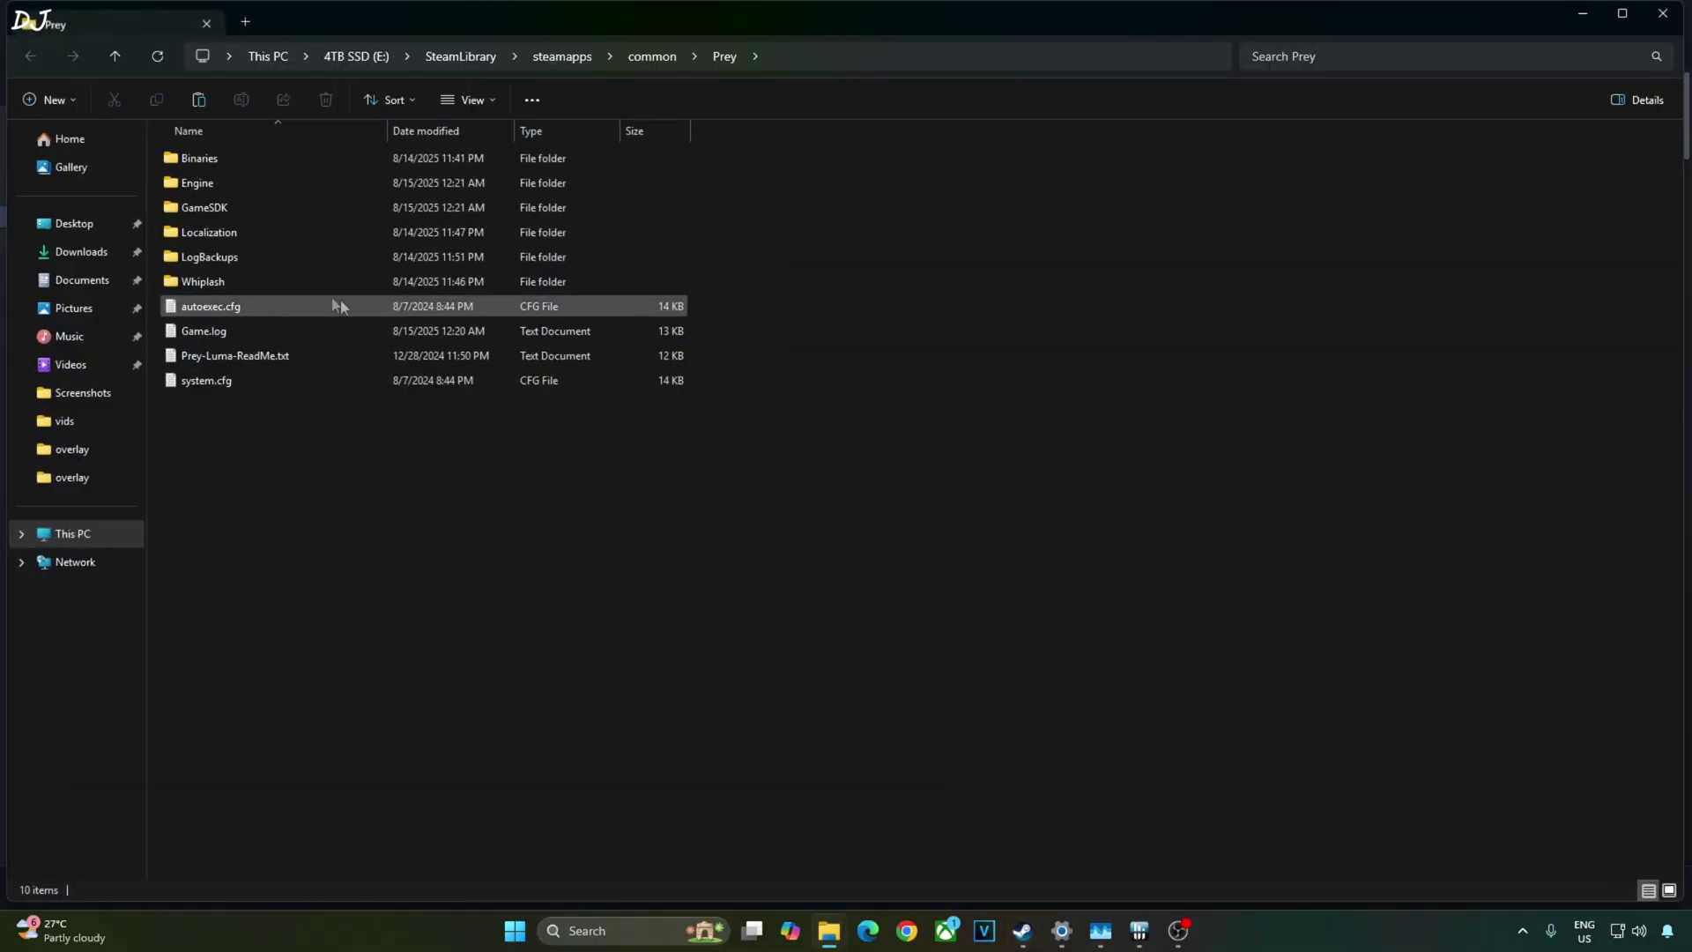
double_click(211, 165)
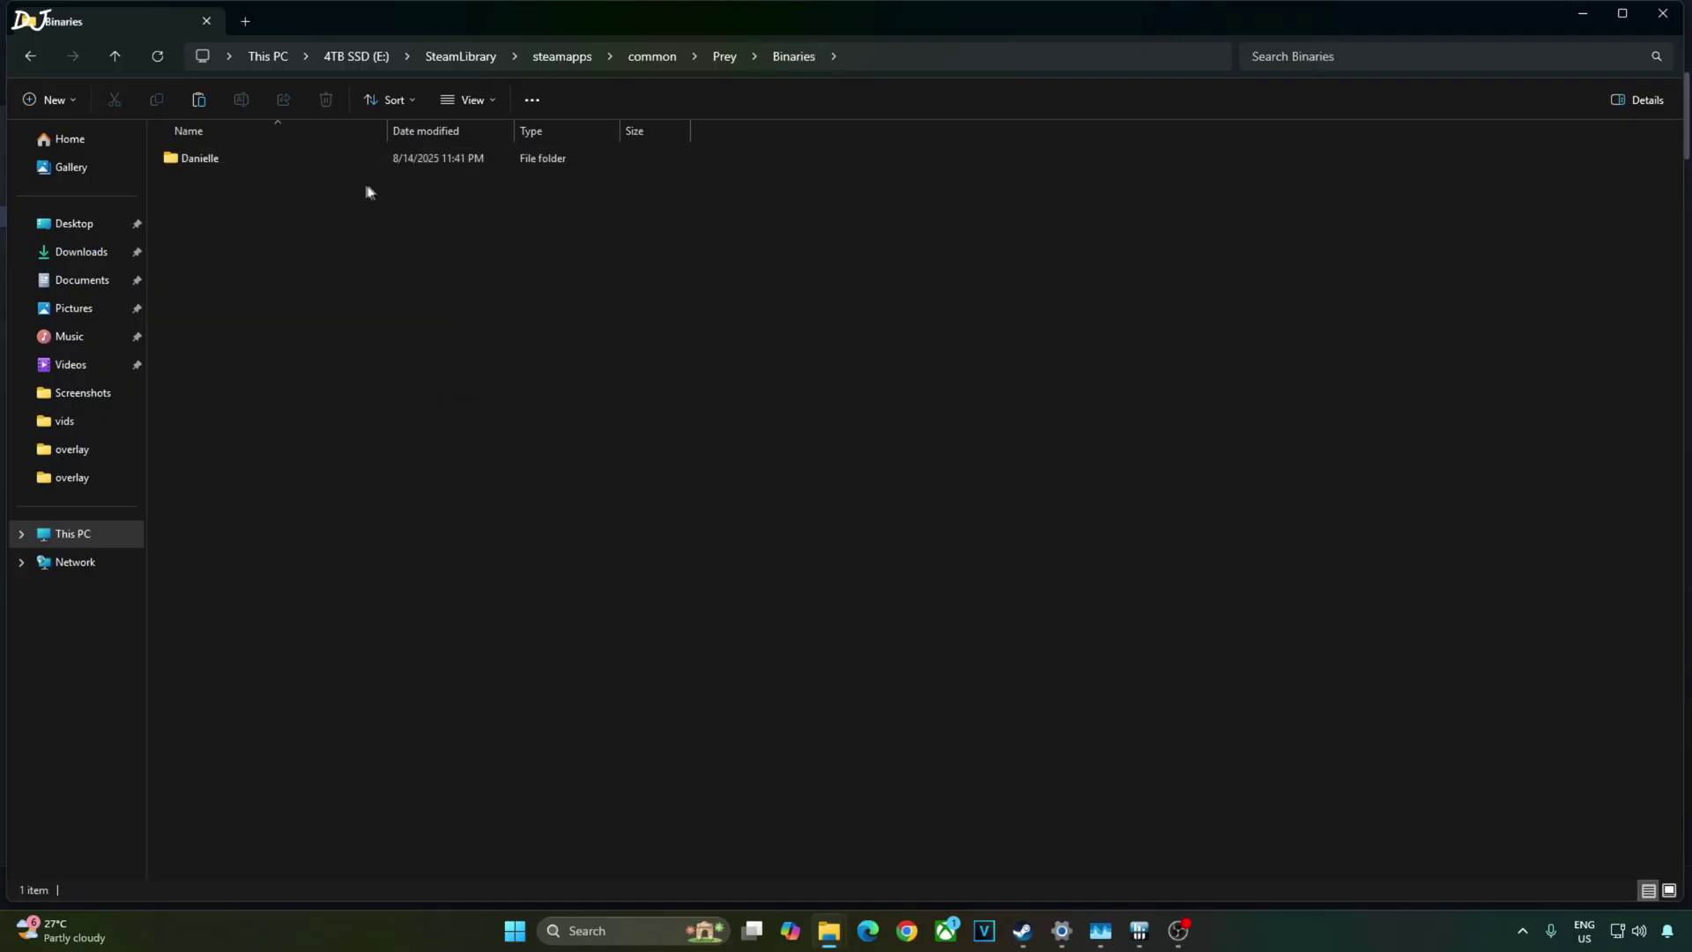
double_click(250, 157)
double_click(236, 161)
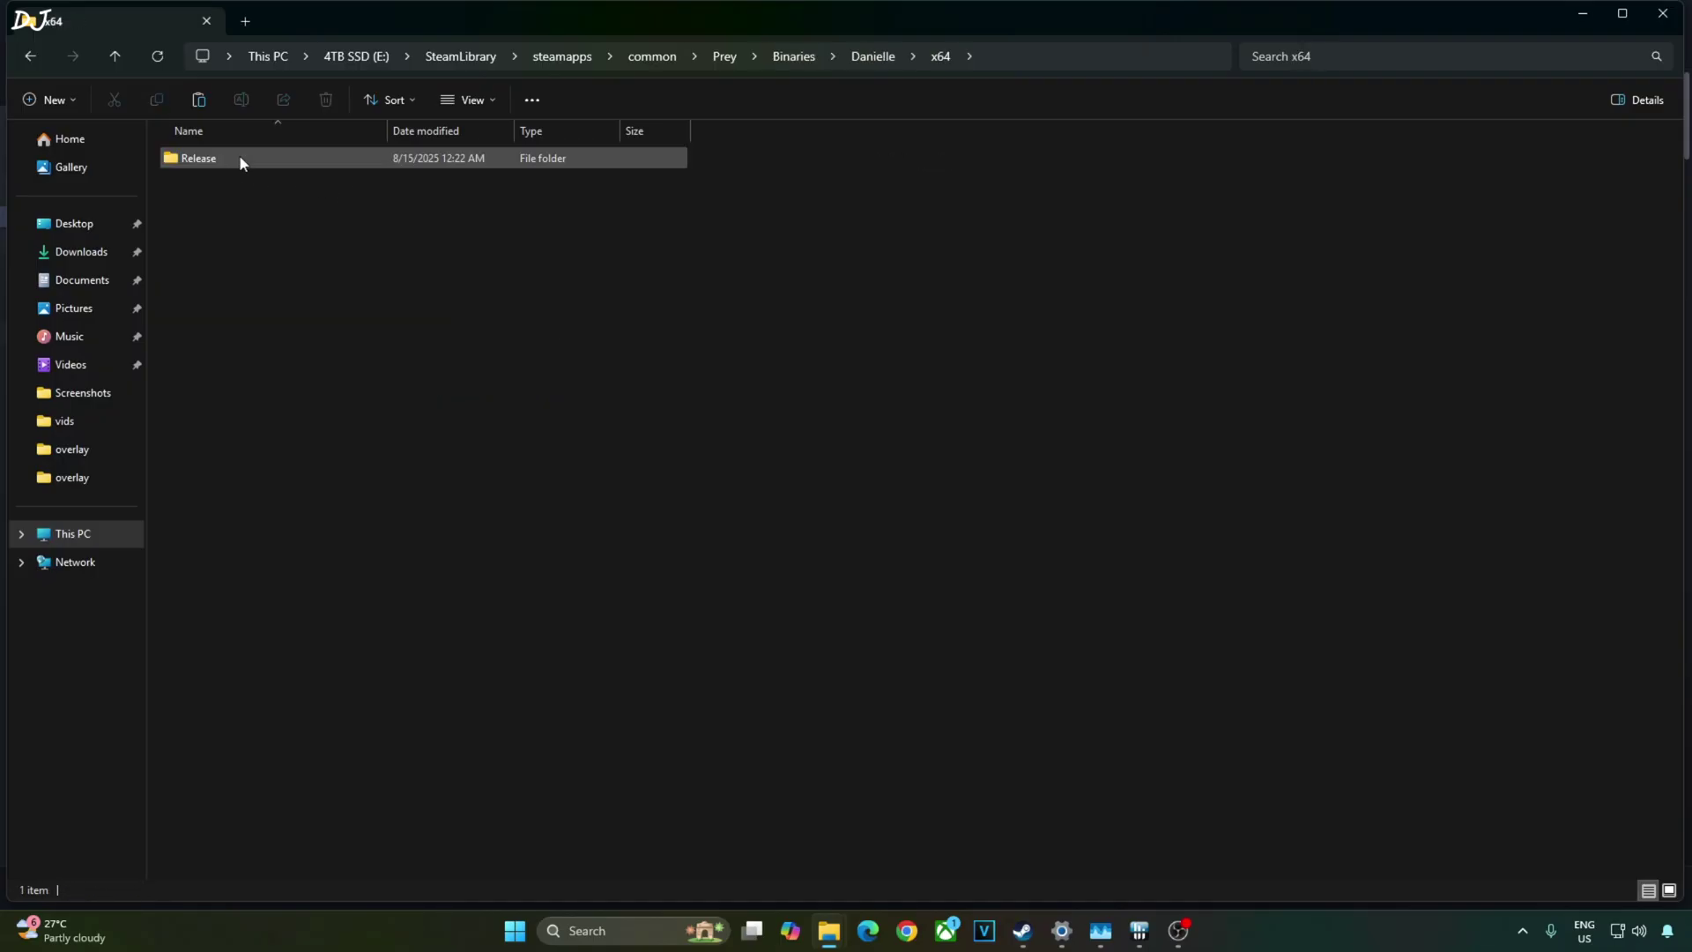
double_click(241, 158)
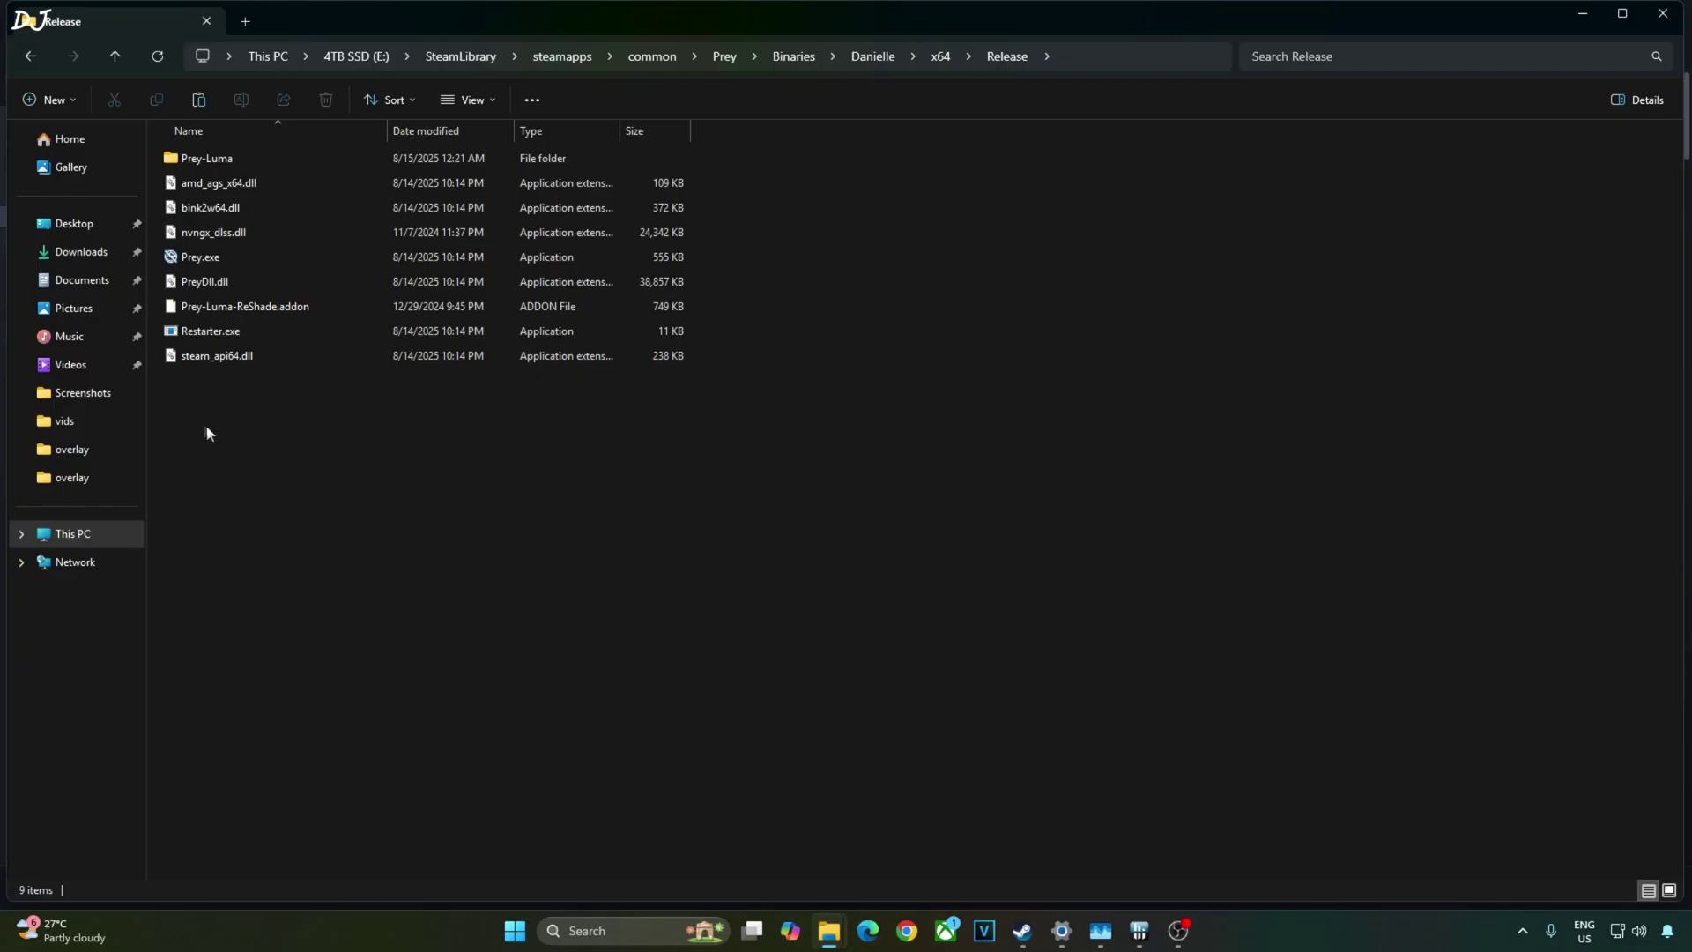
right_click(270, 418)
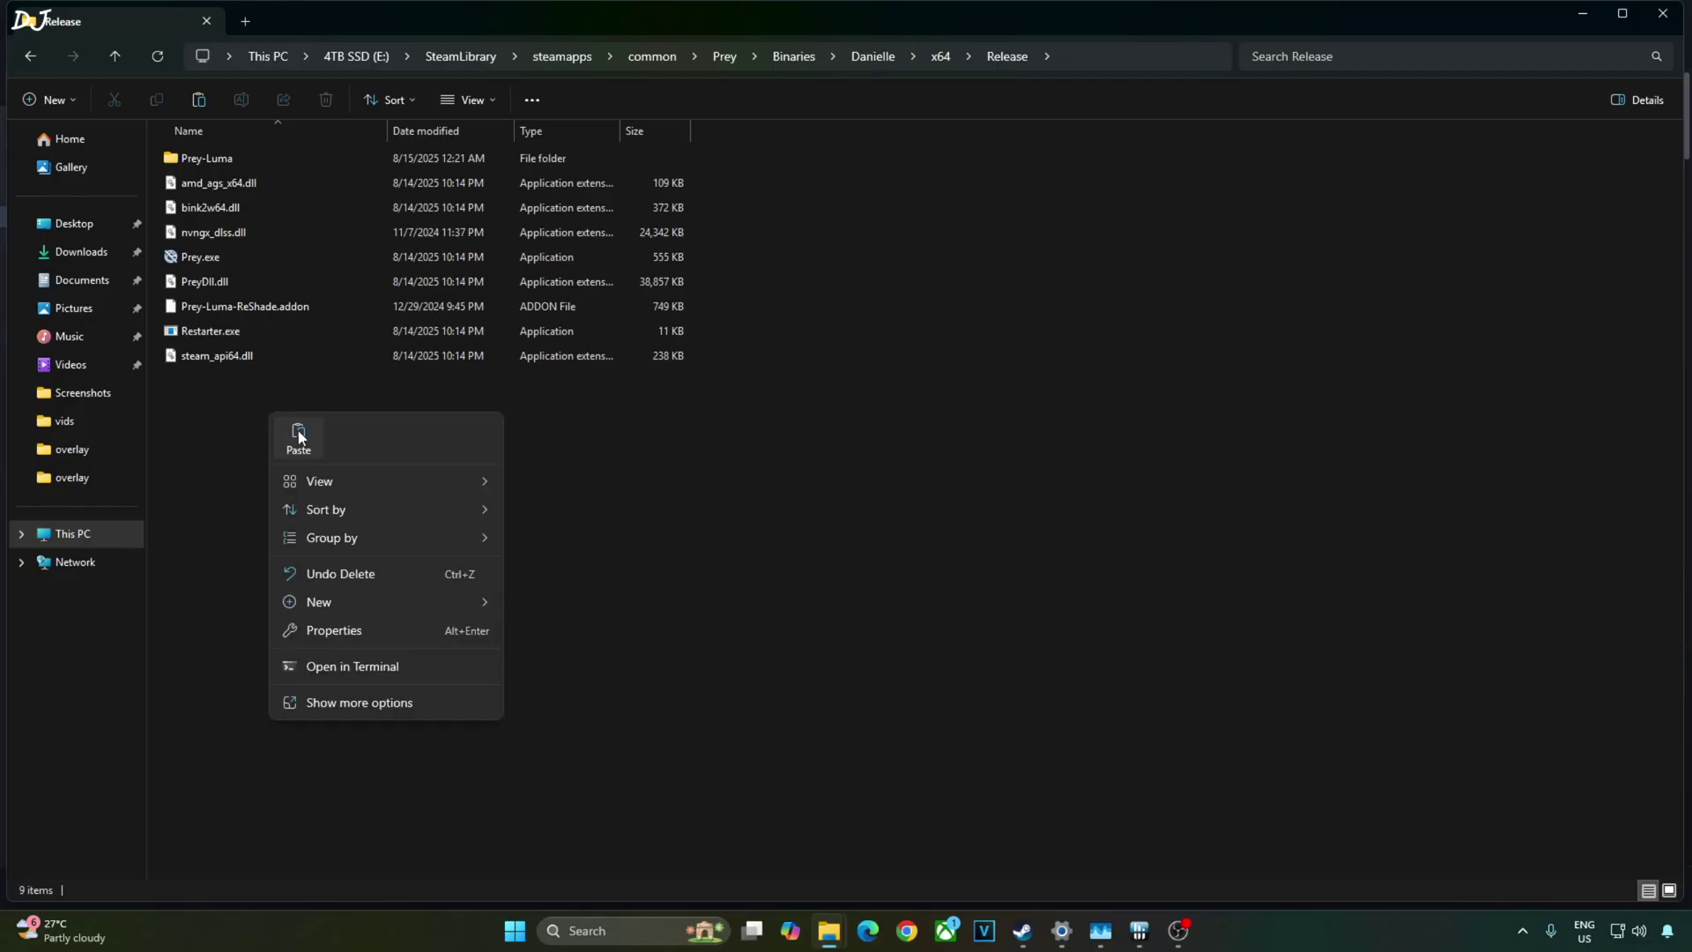
left_click(299, 437)
left_click(719, 322)
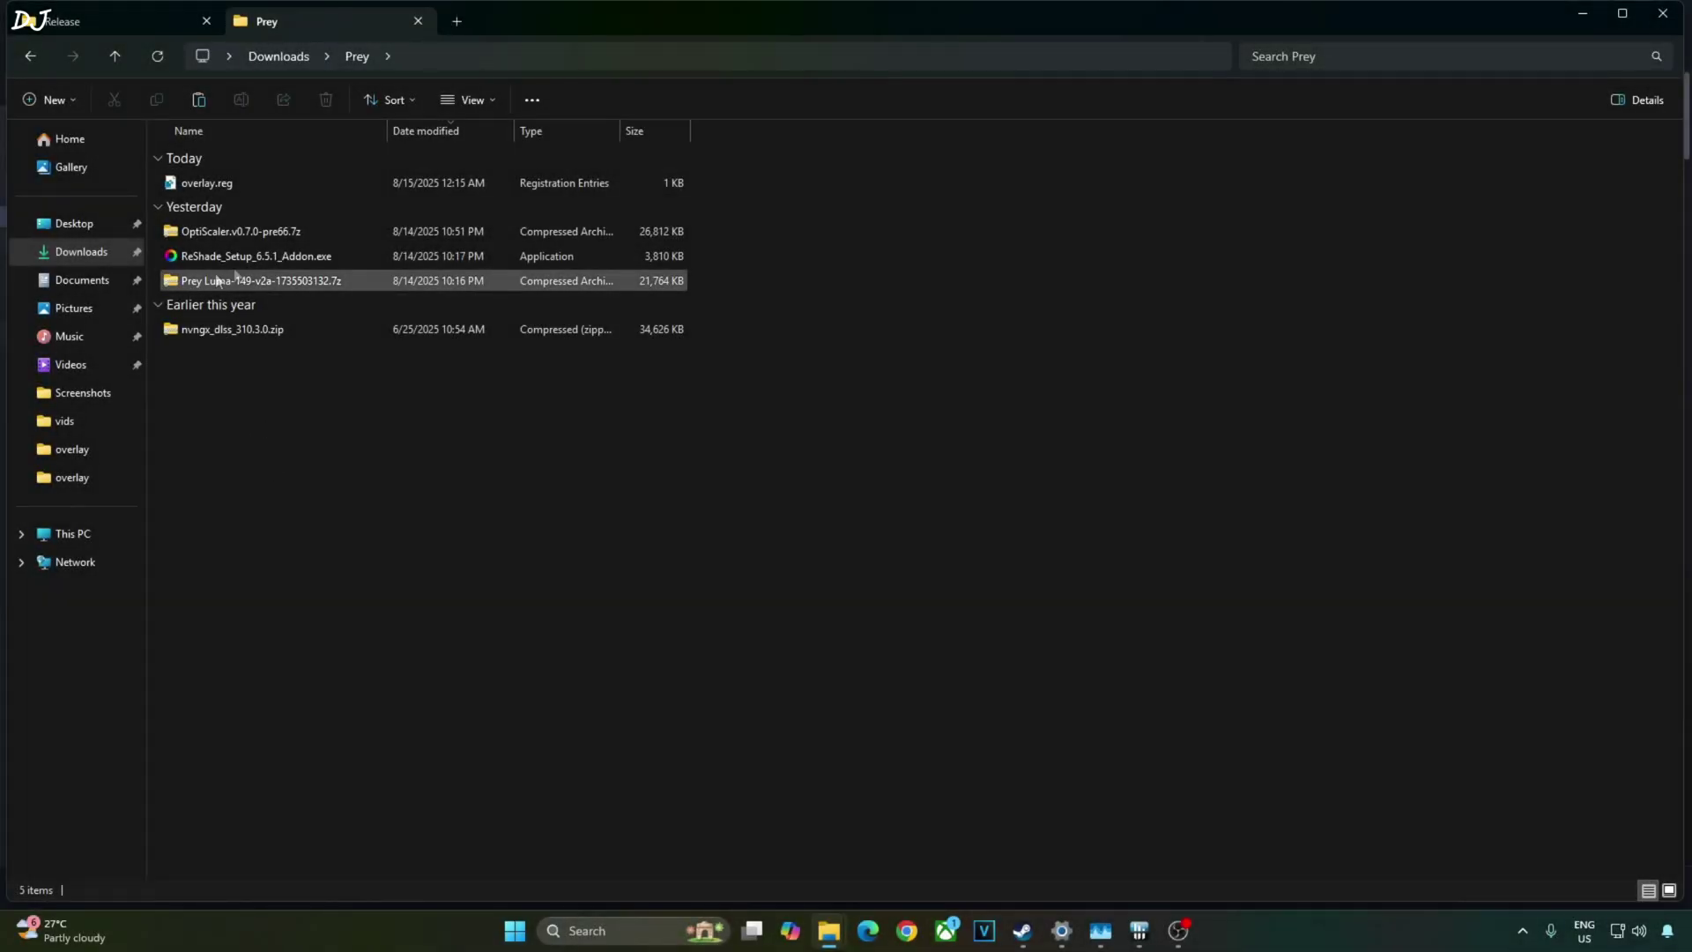
Run ReShade_Setup_6.5.1_Addon.exe from Downloads\Prey, accept the warning and choose Prey (Prey.exe) as the game to install to
double_click(251, 257)
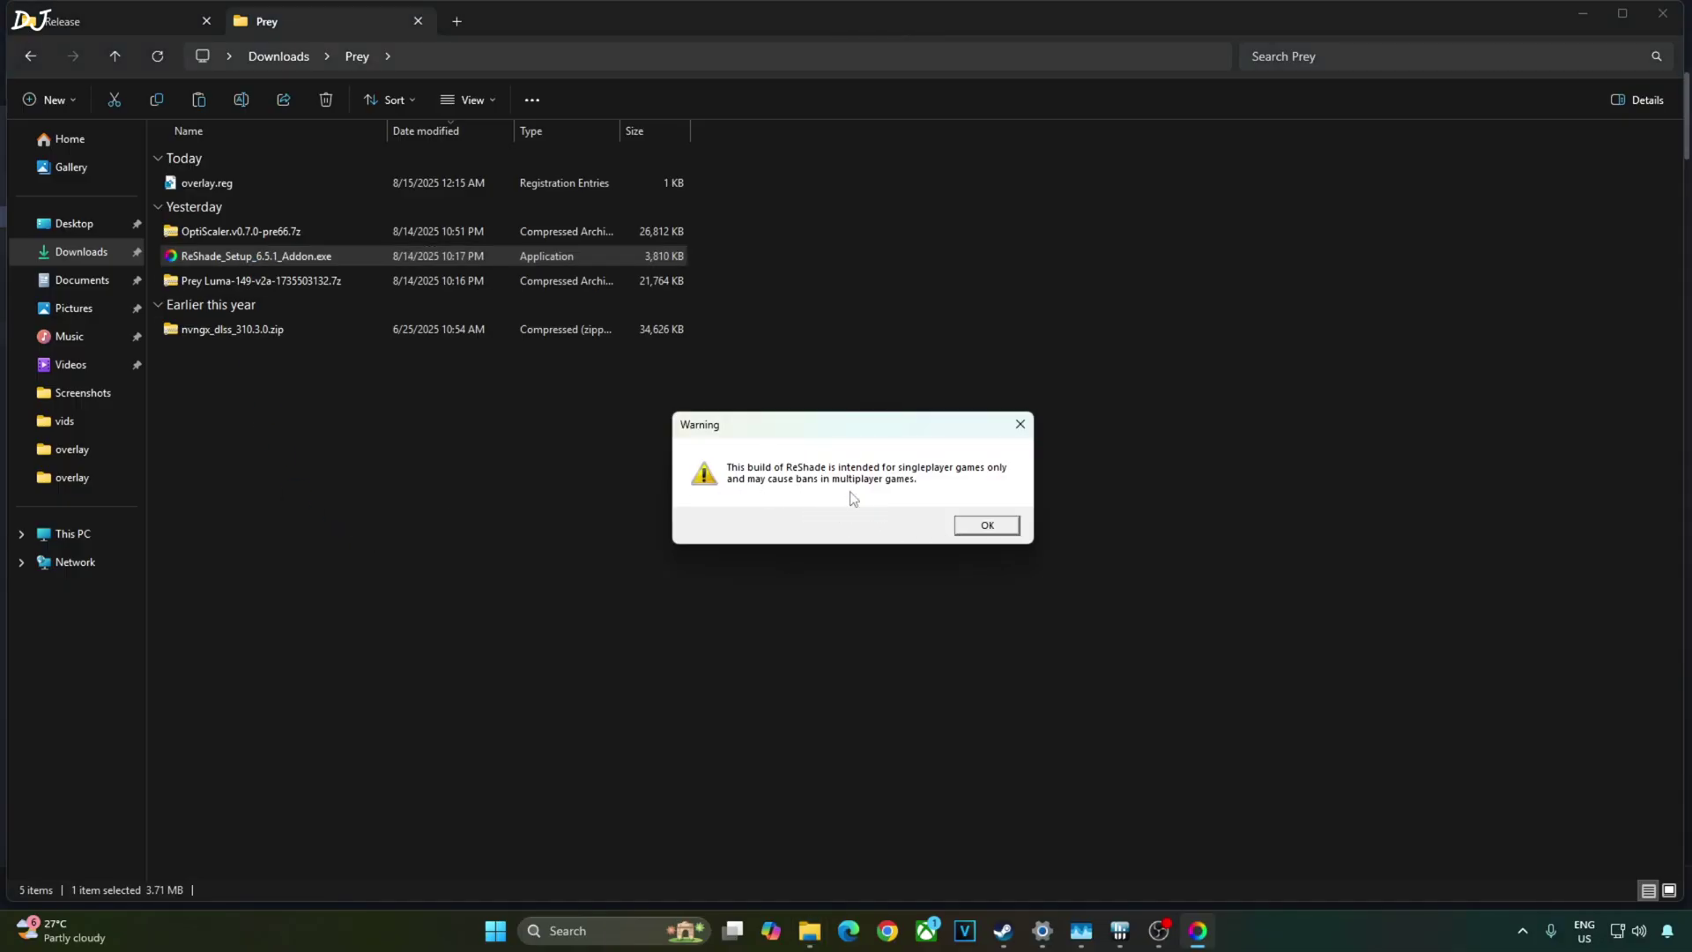
left_click(986, 526)
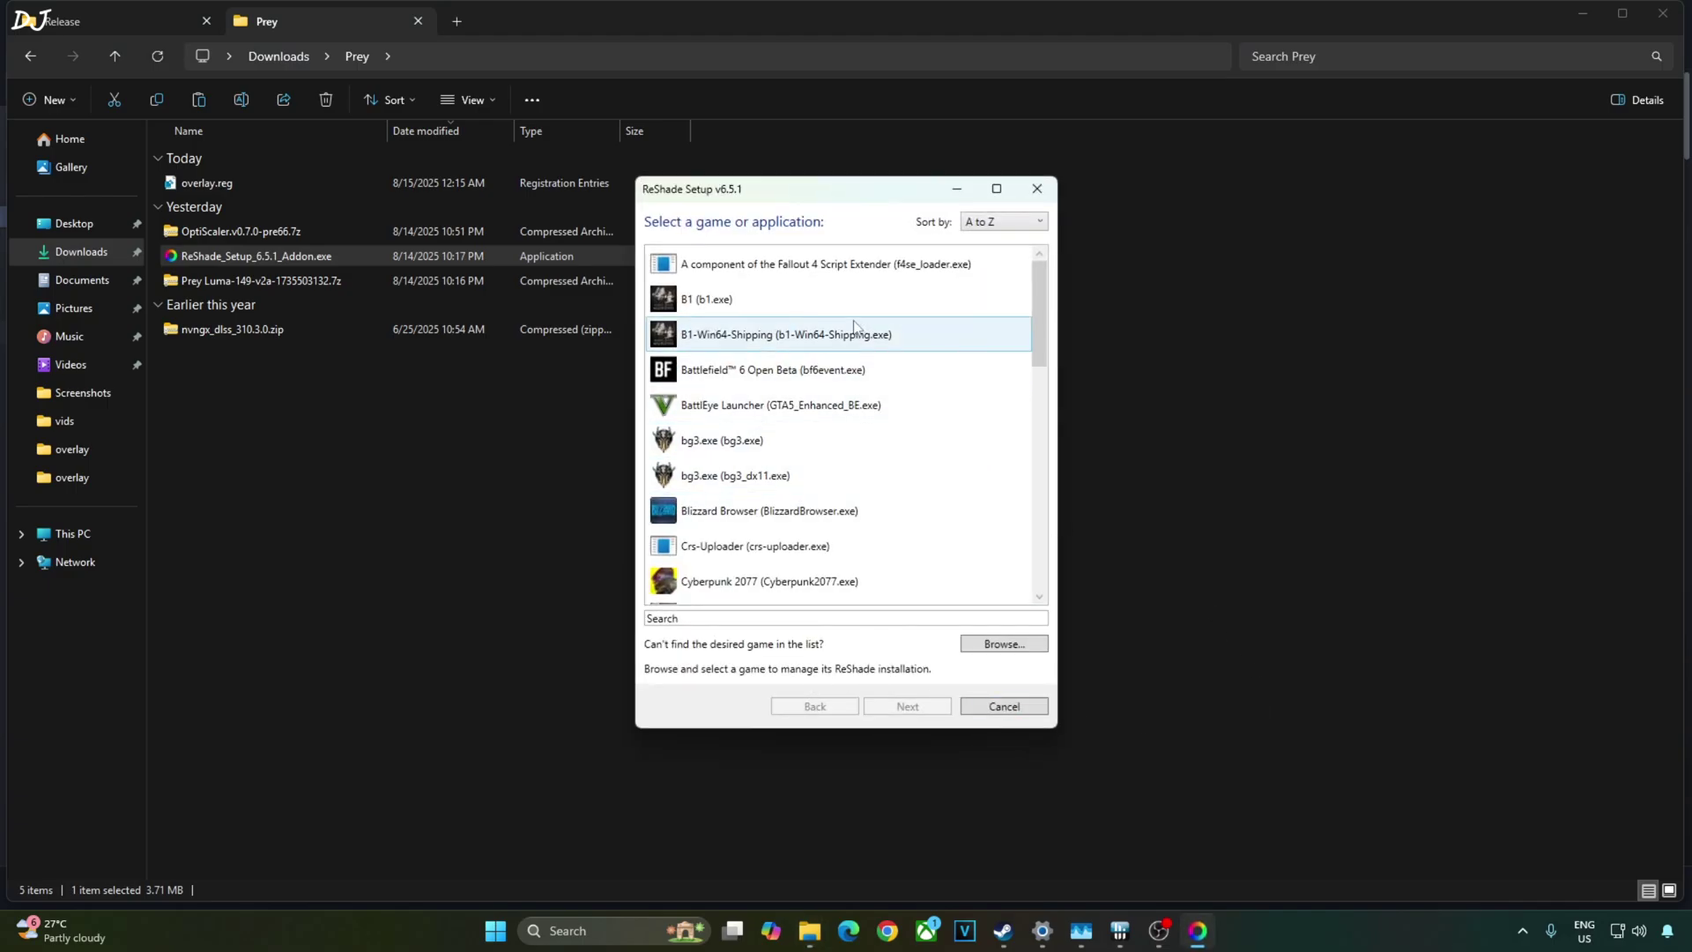
left_click(760, 619)
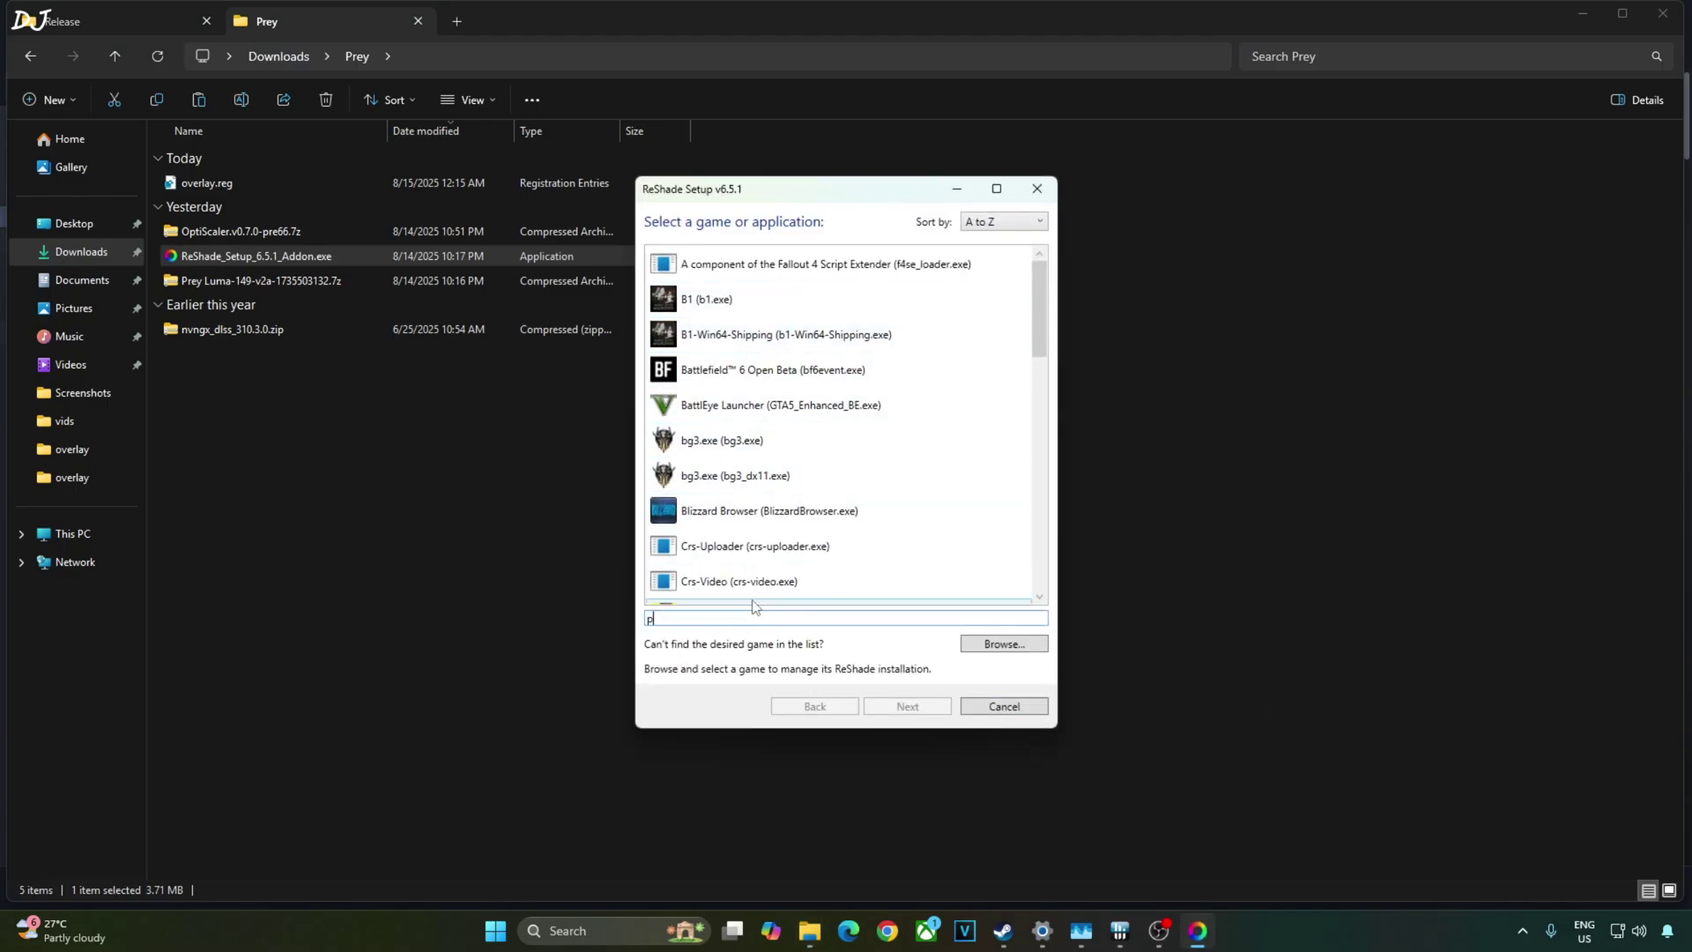
type("rey")
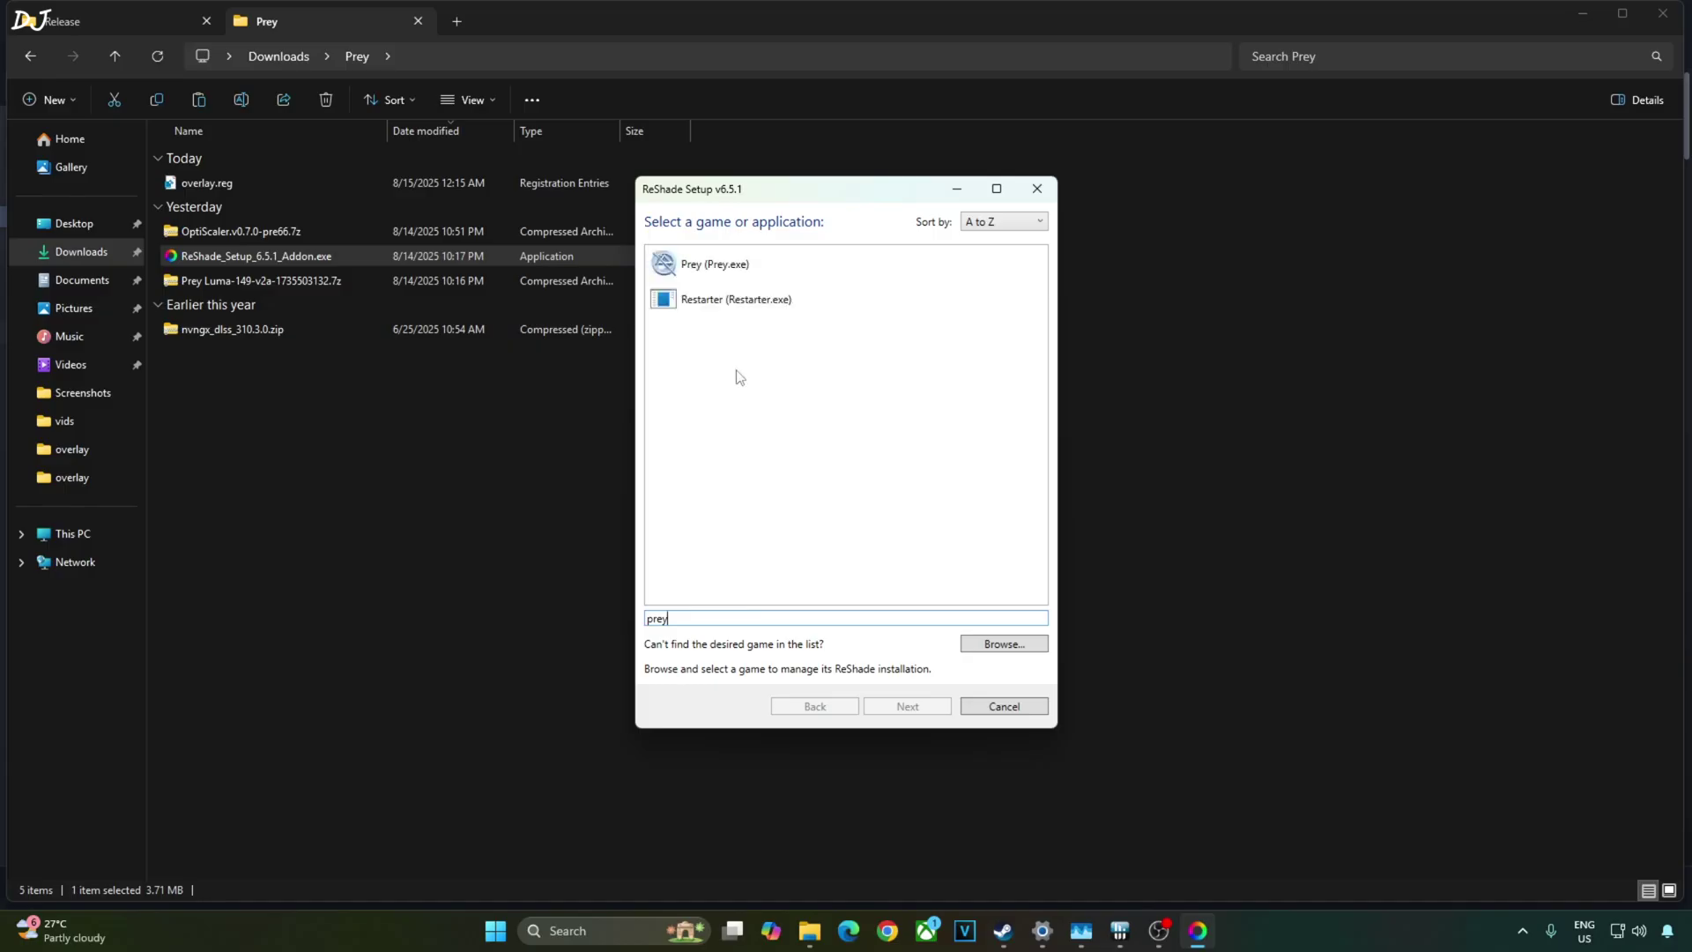
left_click(740, 267)
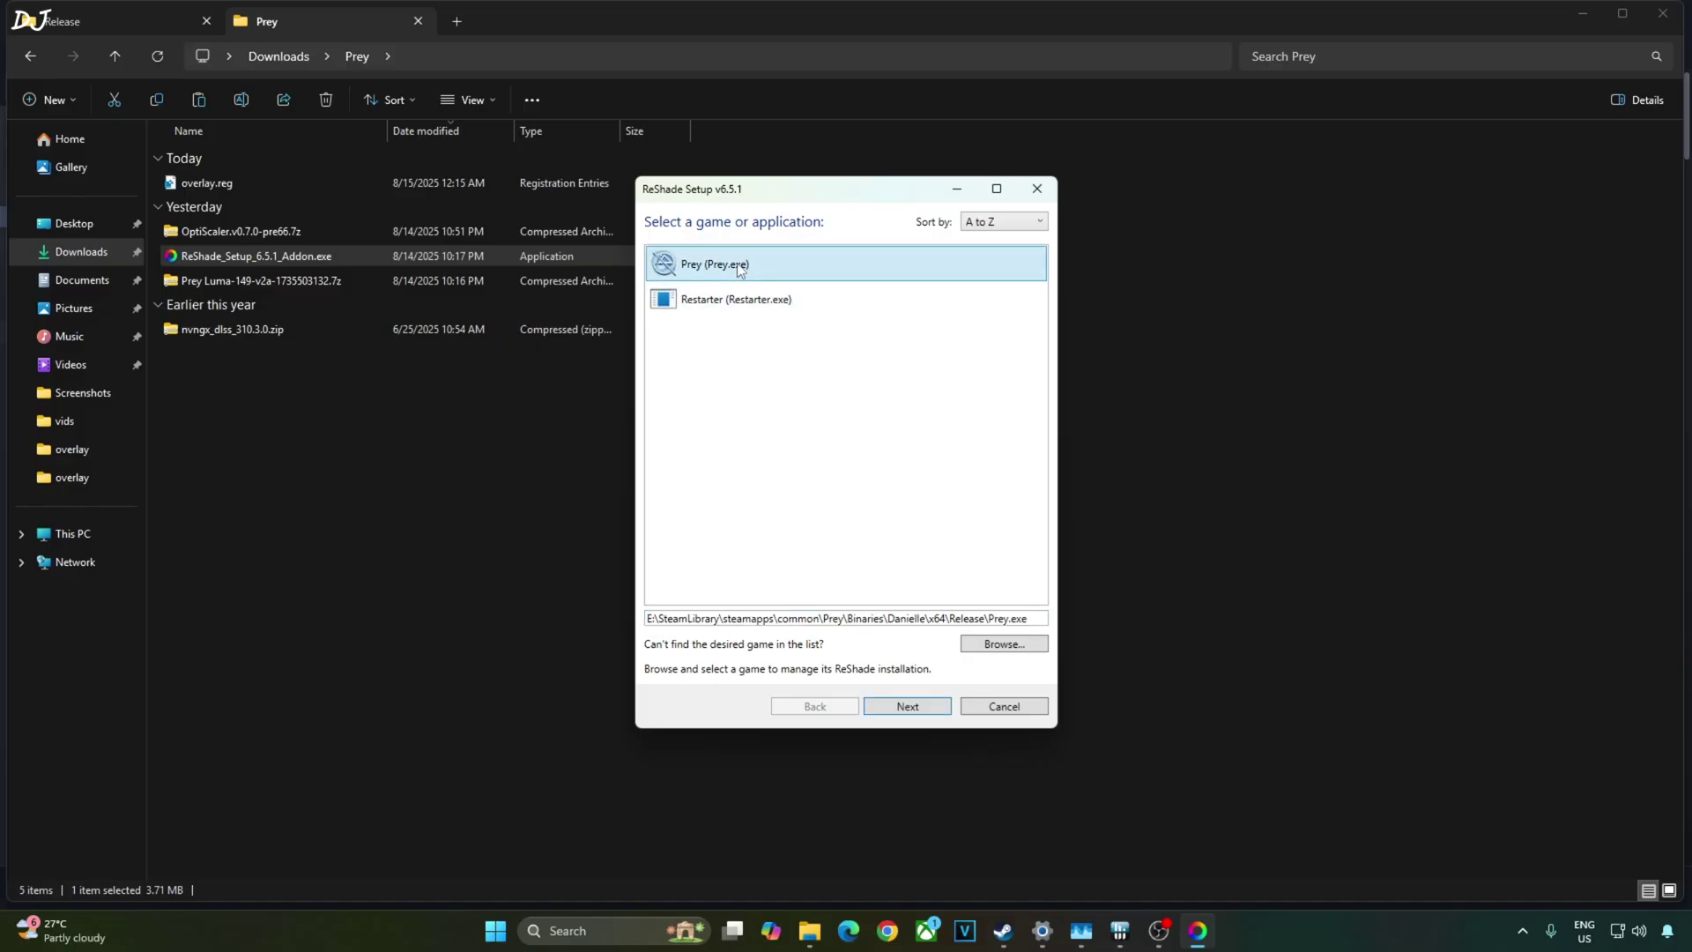
left_click(933, 708)
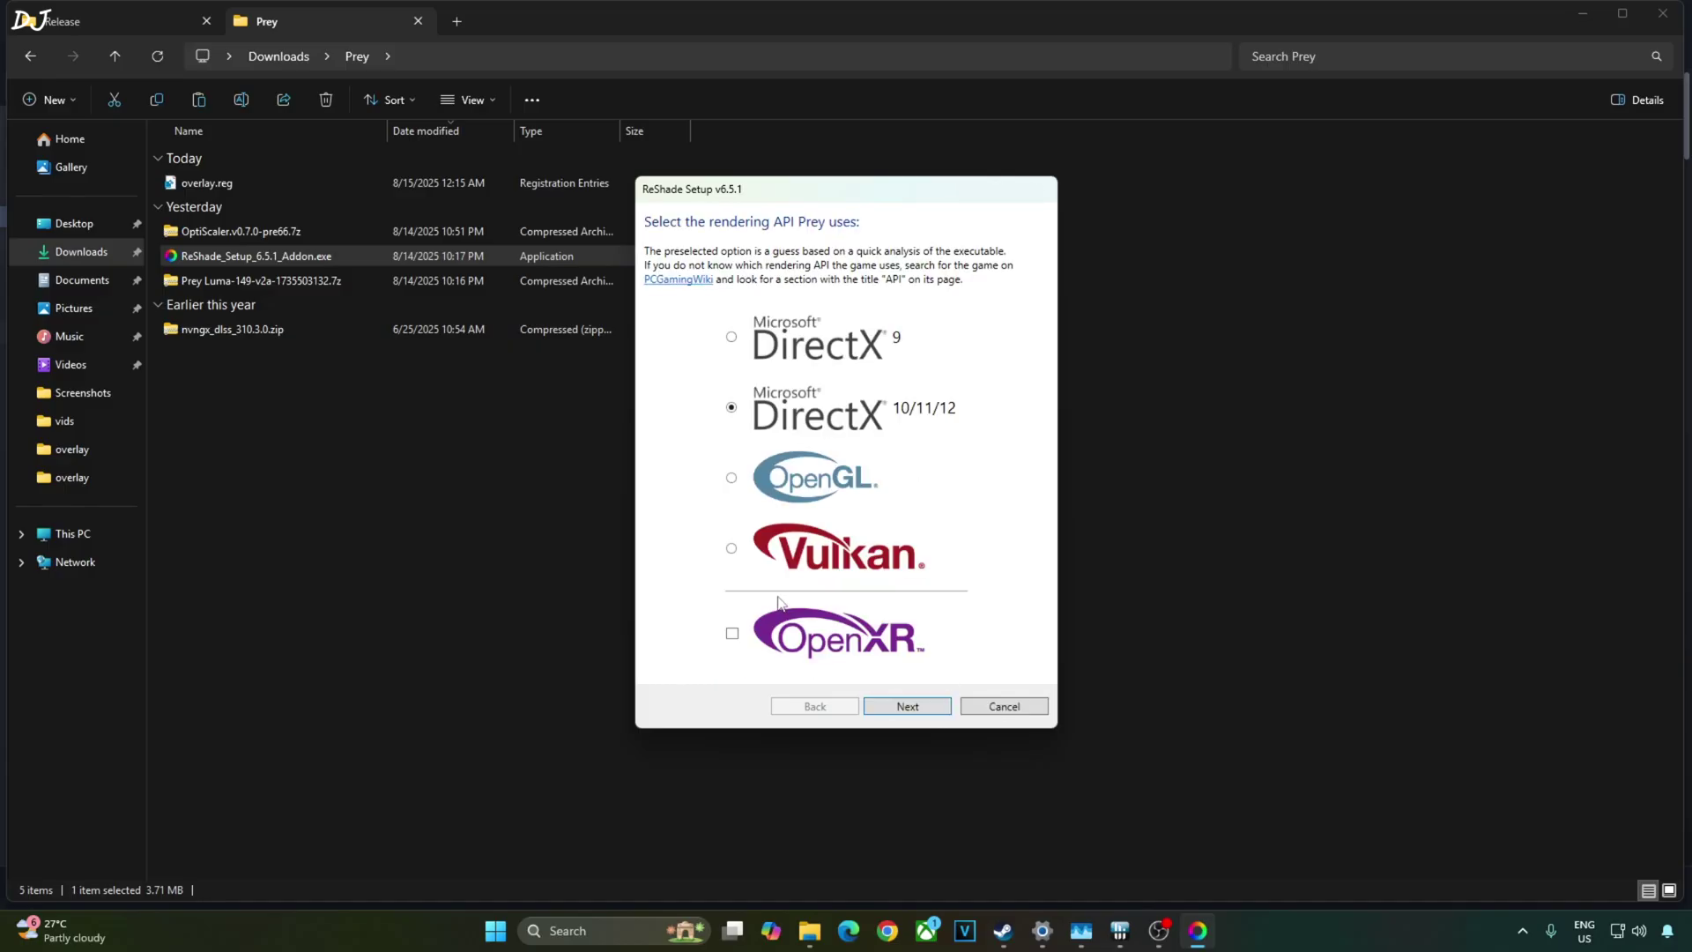
Complete the ReShade installation for DirectX 10/11/12 with the preselected effects and no add-ons
left_click(923, 710)
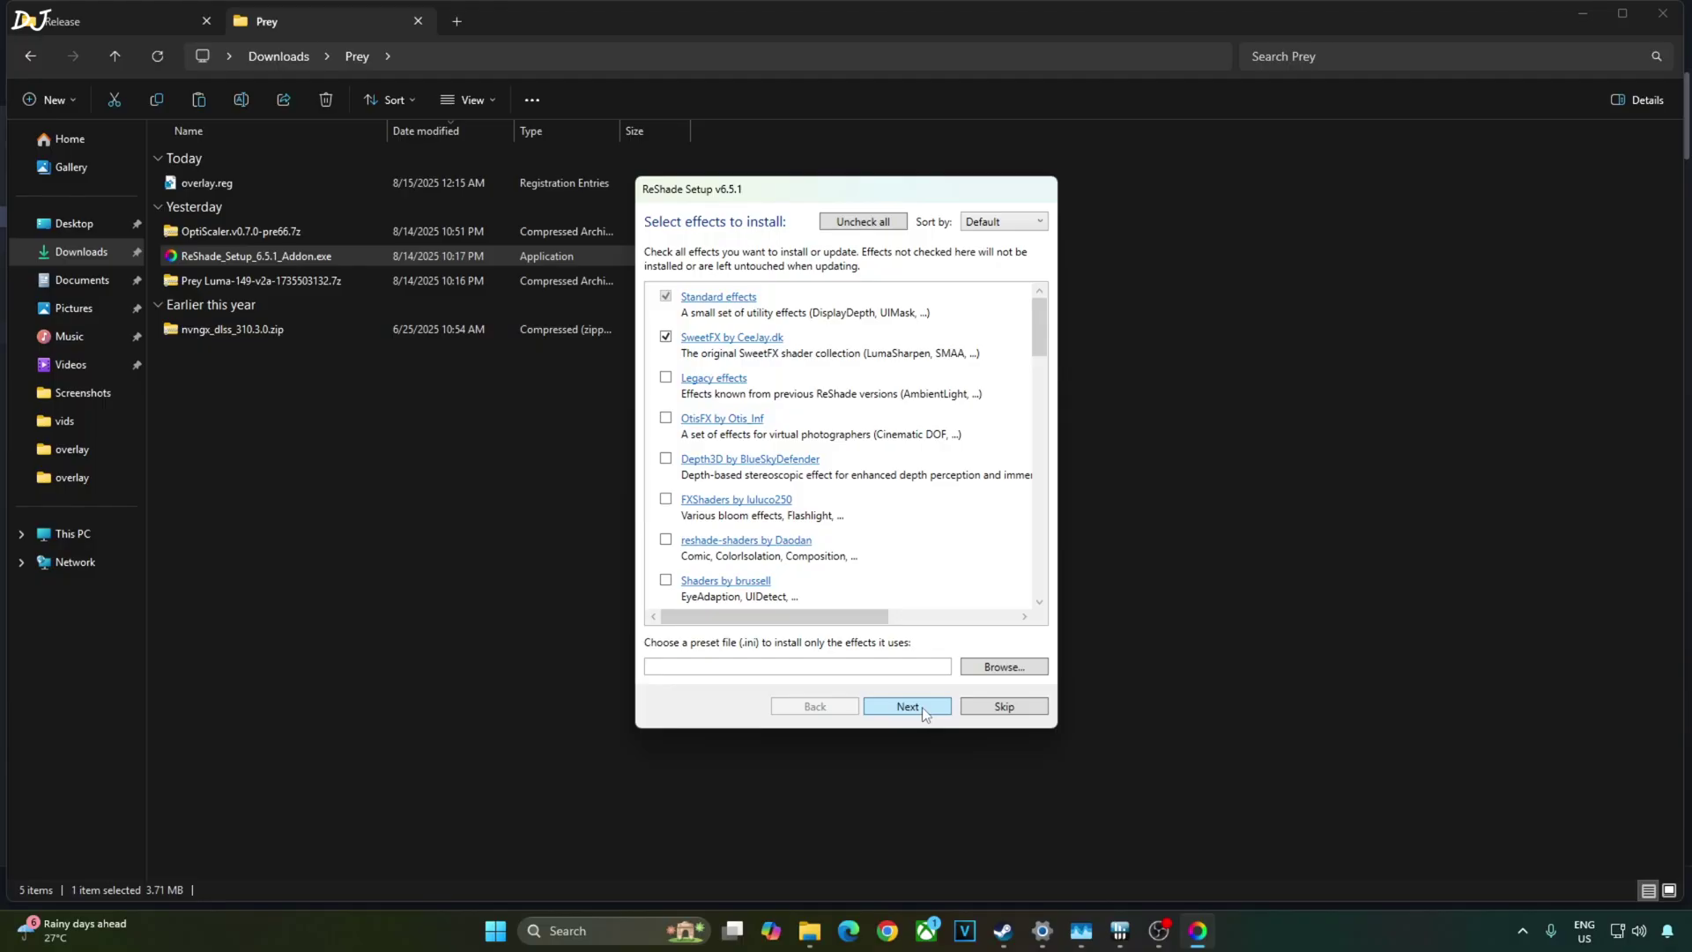
left_click(922, 707)
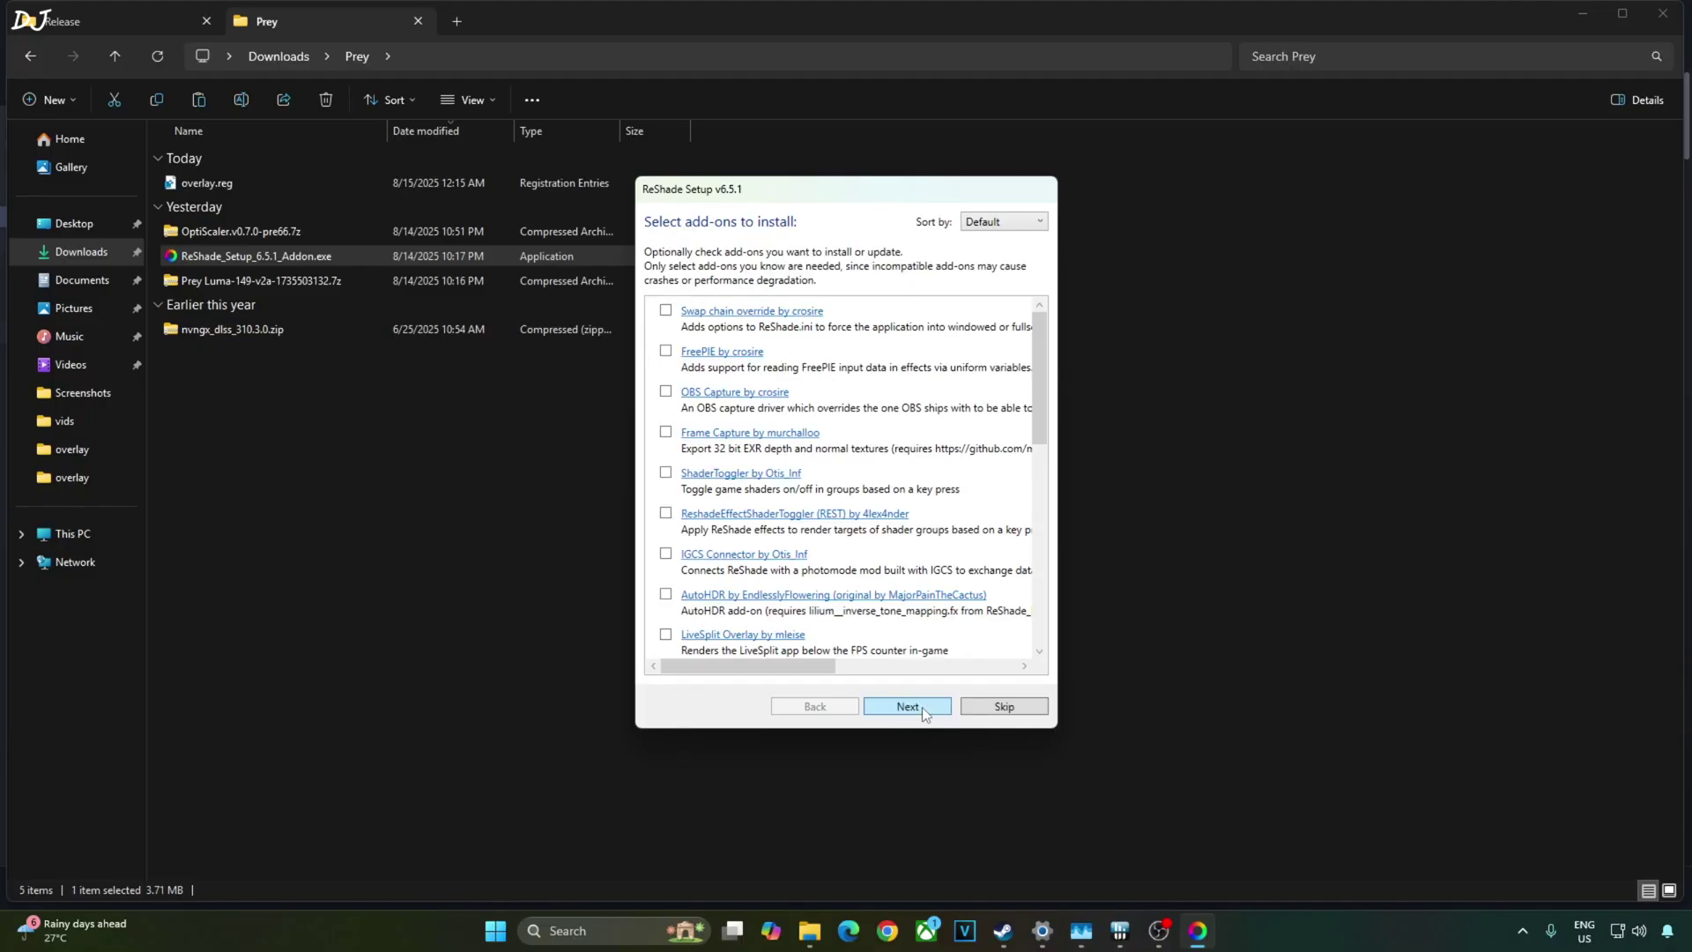
left_click(922, 707)
left_click(922, 707)
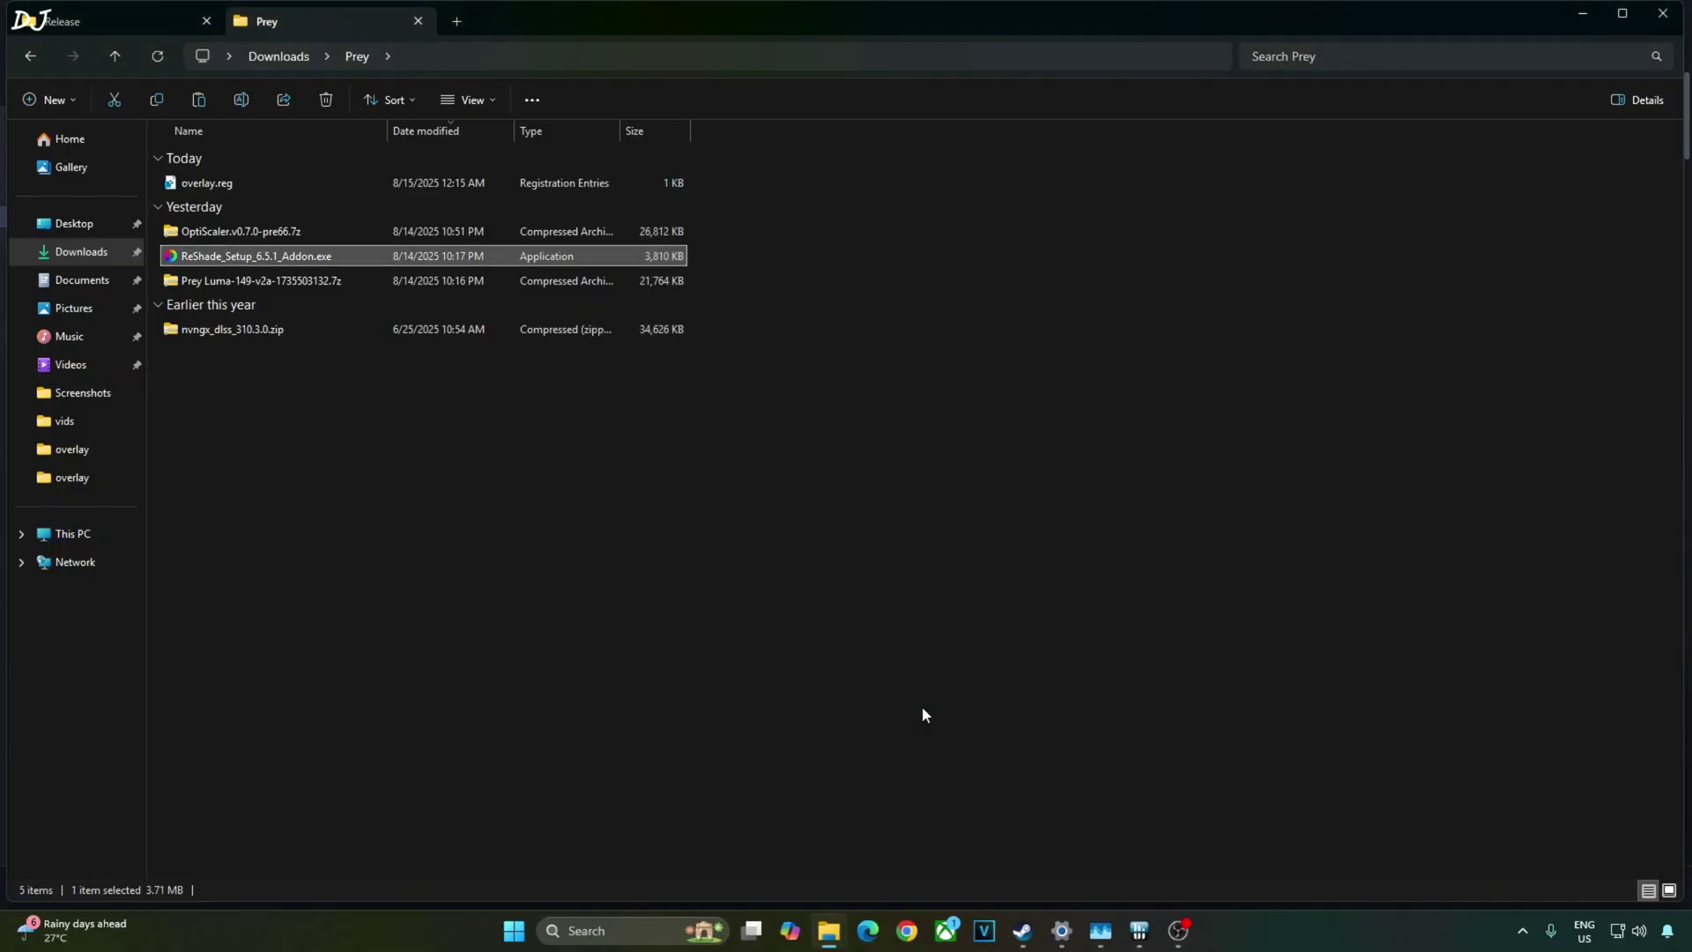
left_click(976, 539)
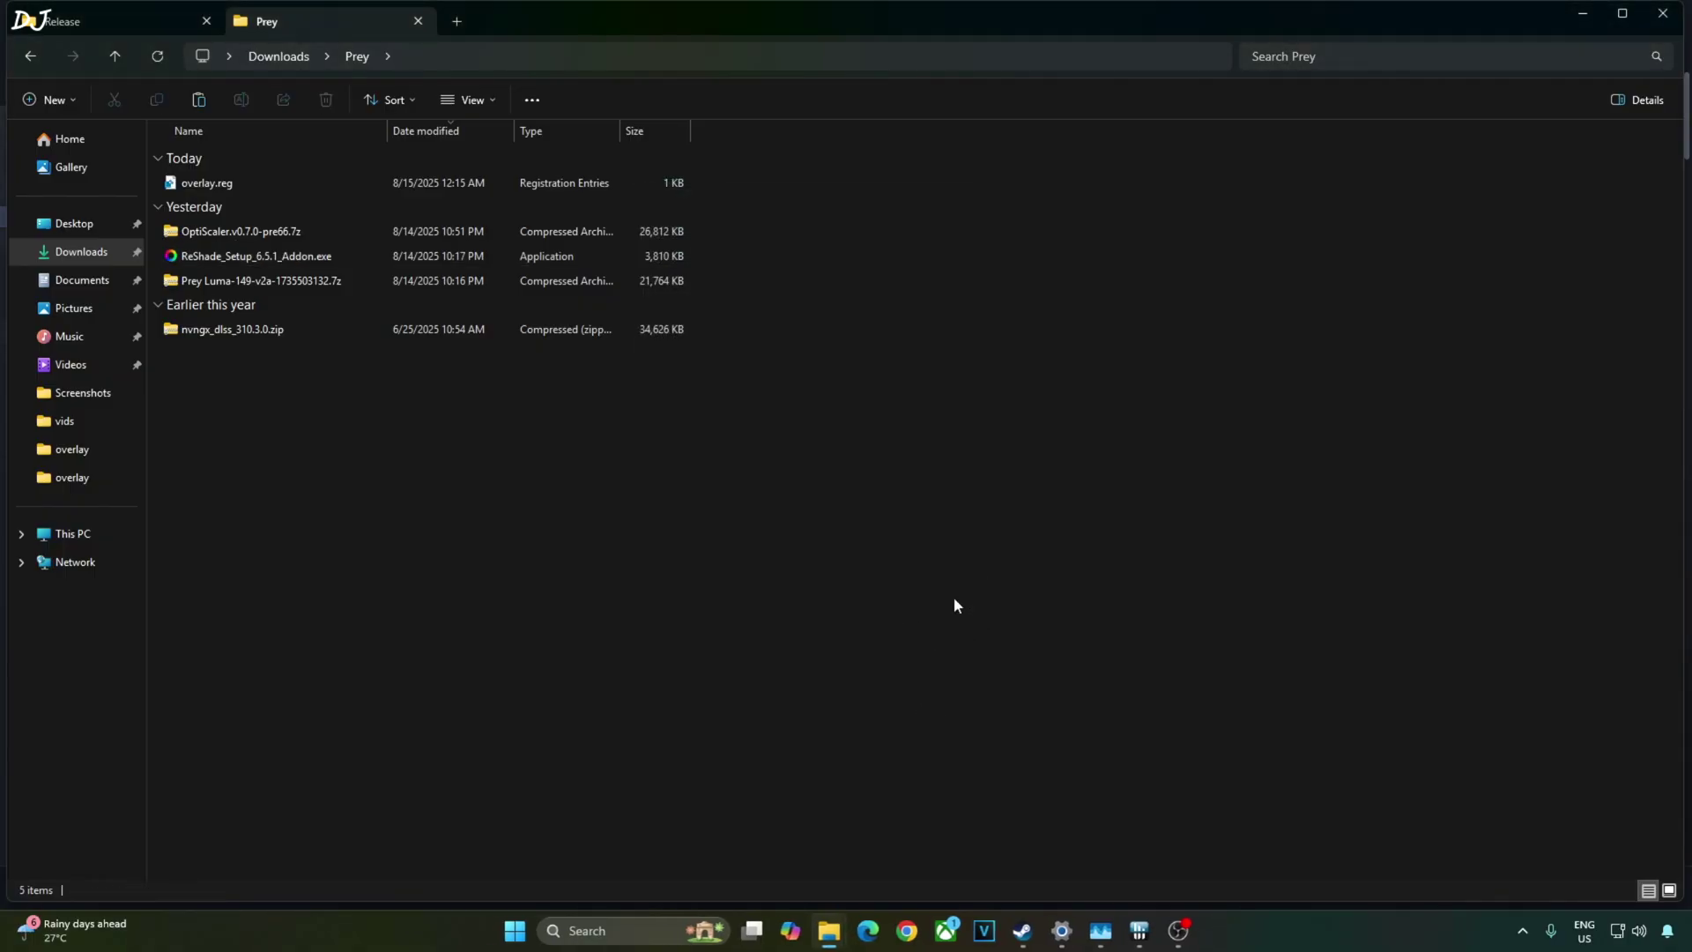
Copy nvngx.dll and nvngx.ini from the OptiScaler.v0.7.0-pre66.7z archive
double_click(272, 234)
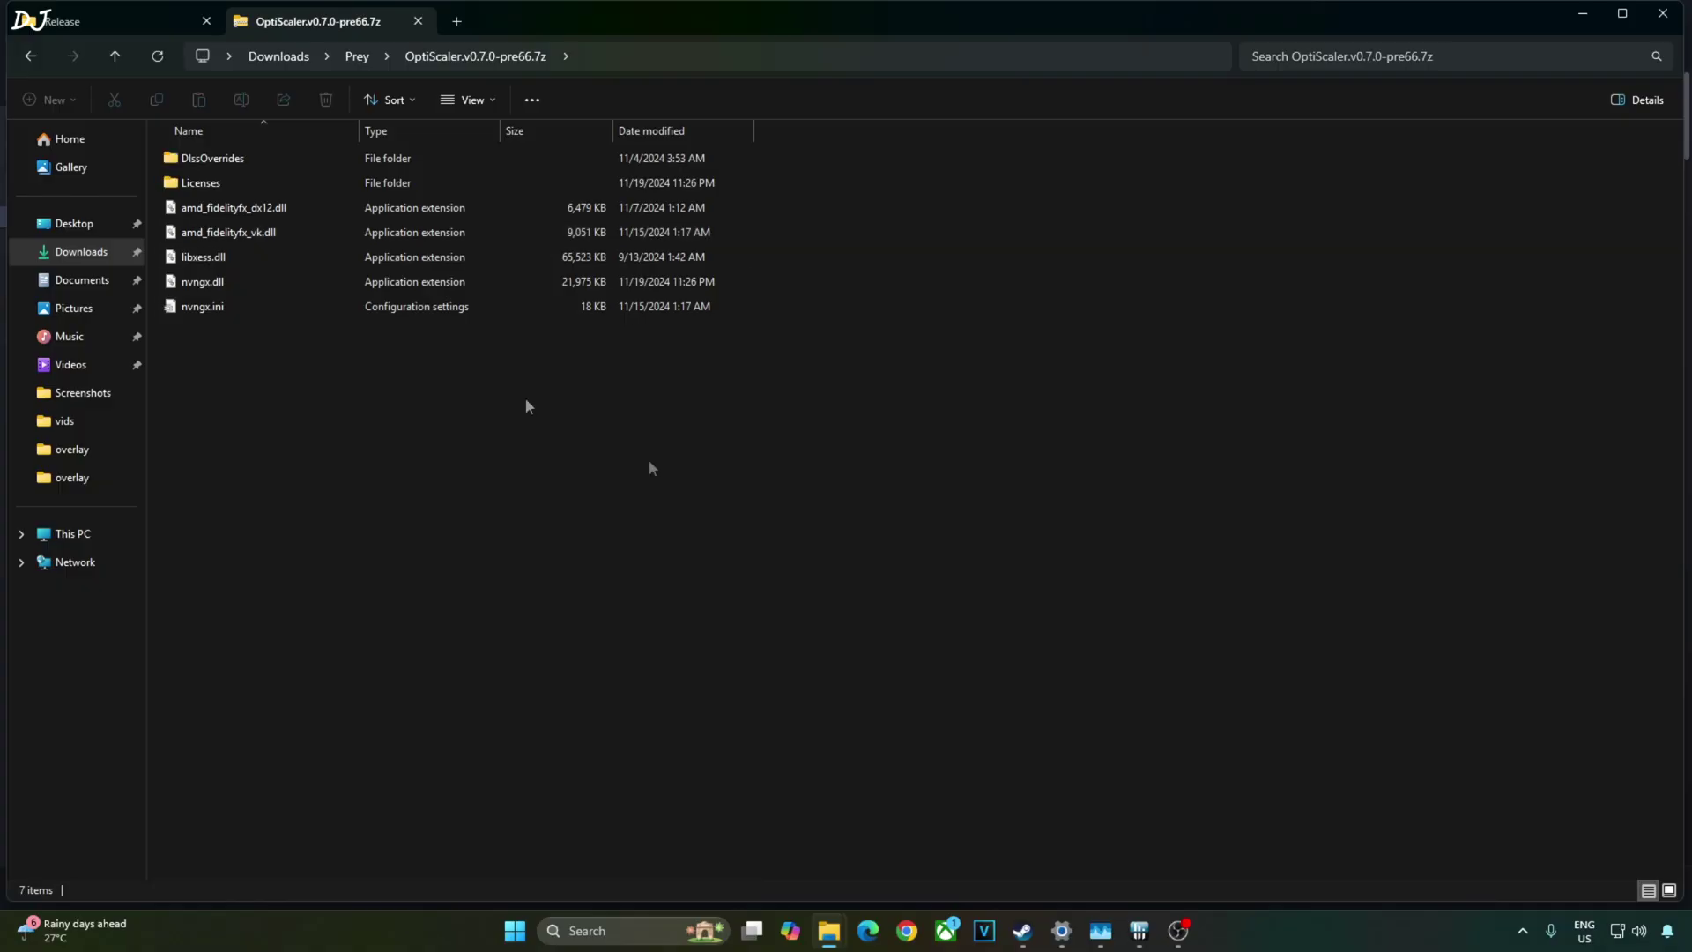
left_click(199, 307)
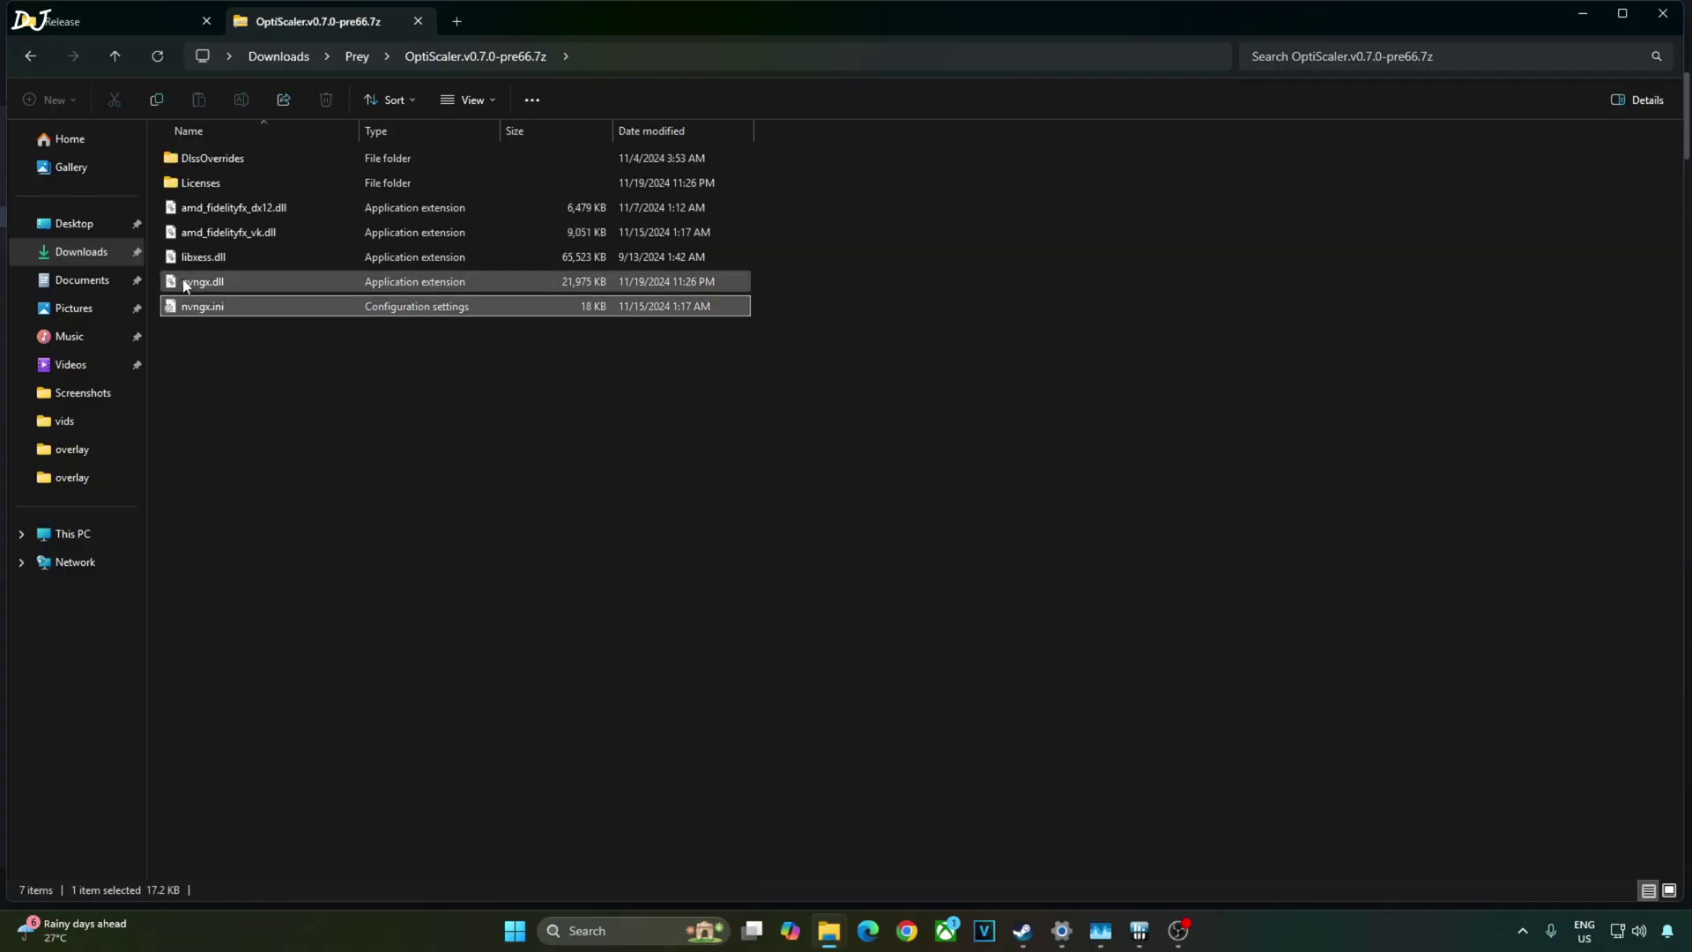
left_click(186, 283, "ctrl")
right_click(204, 315)
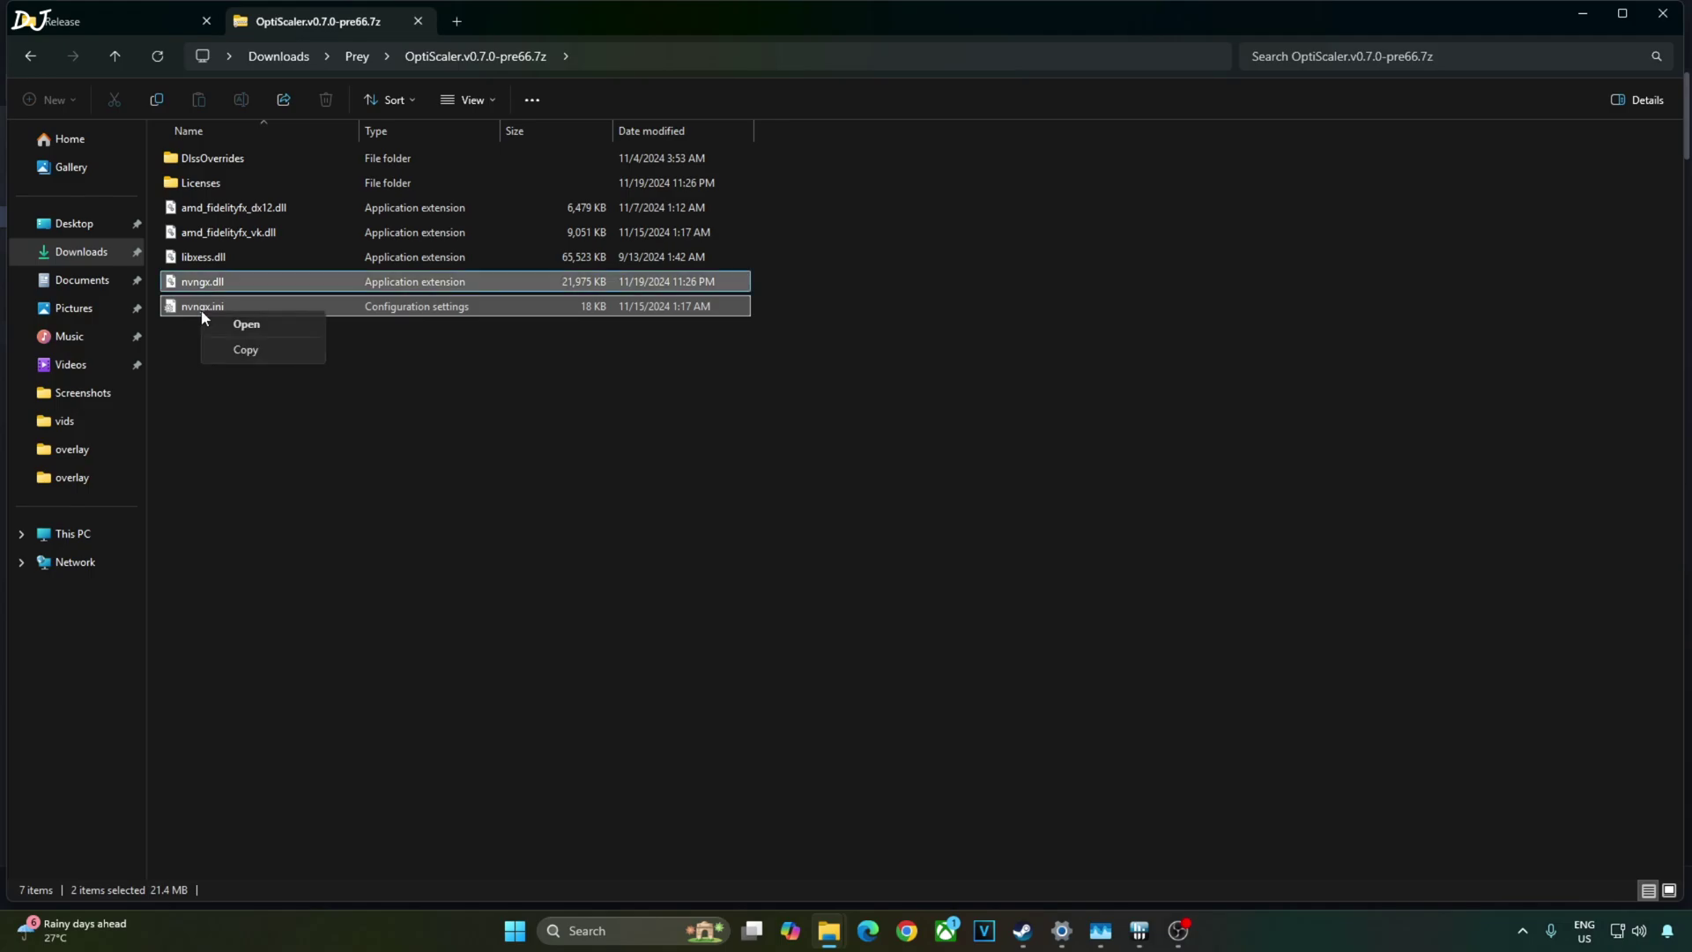
left_click(238, 350)
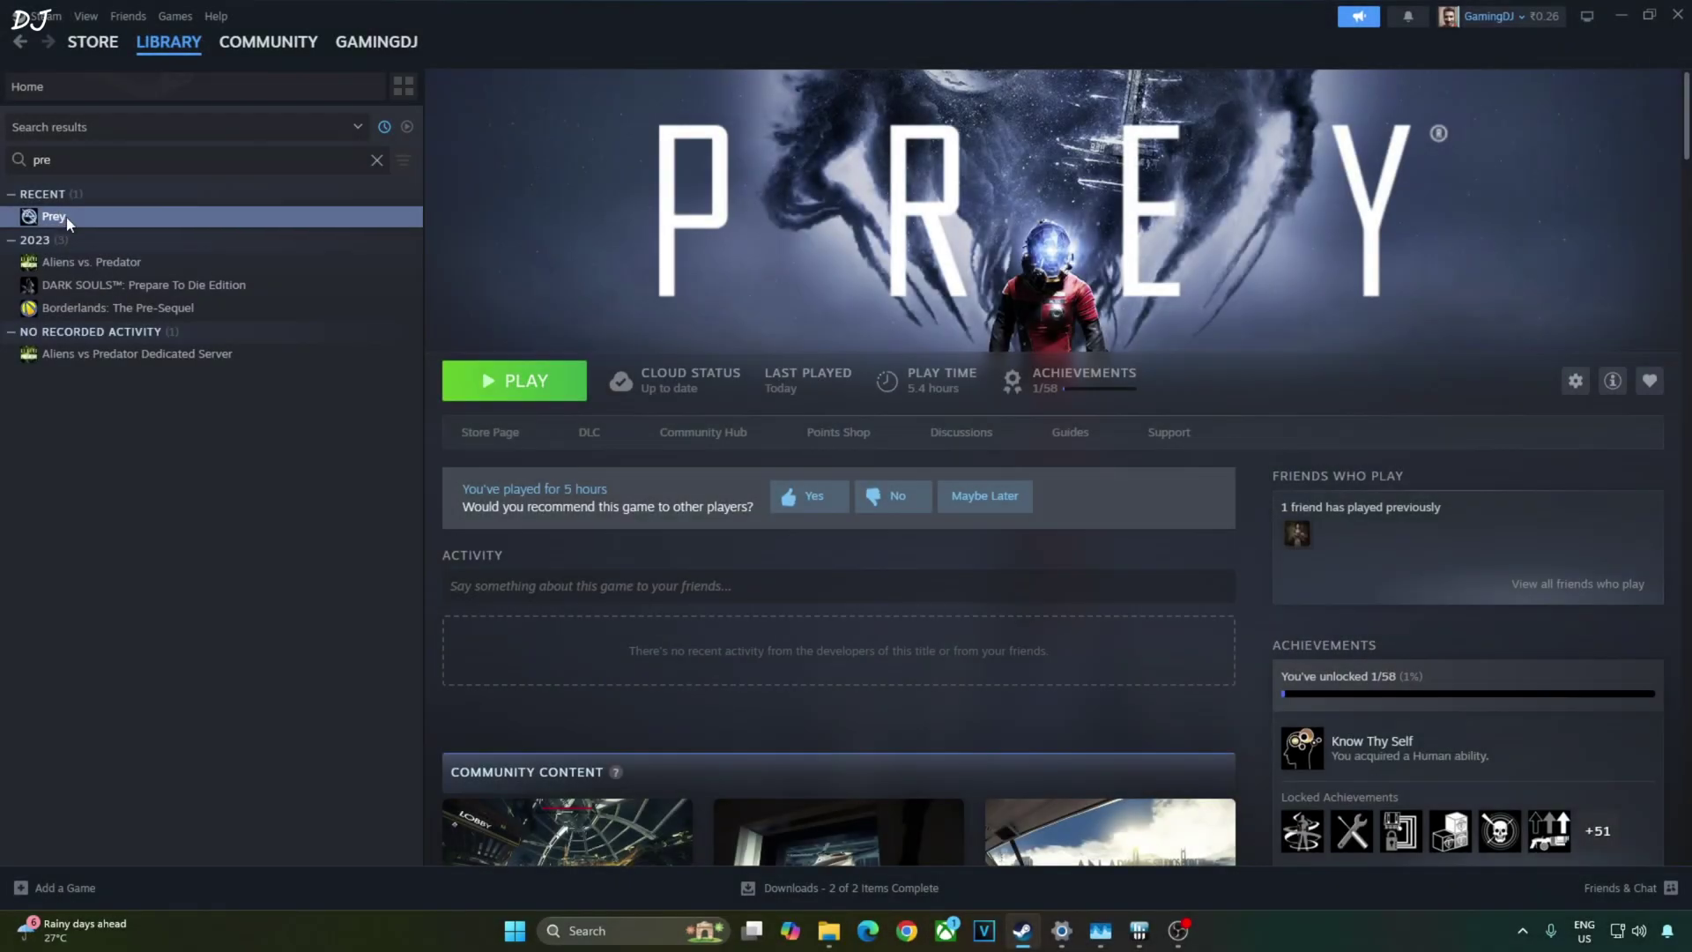
Browse Prey's local files from Steam to Binaries\Danielle\x64\Release and paste the two OptiScaler files there
right_click(66, 217)
mouse_move(117, 334)
left_click(251, 355)
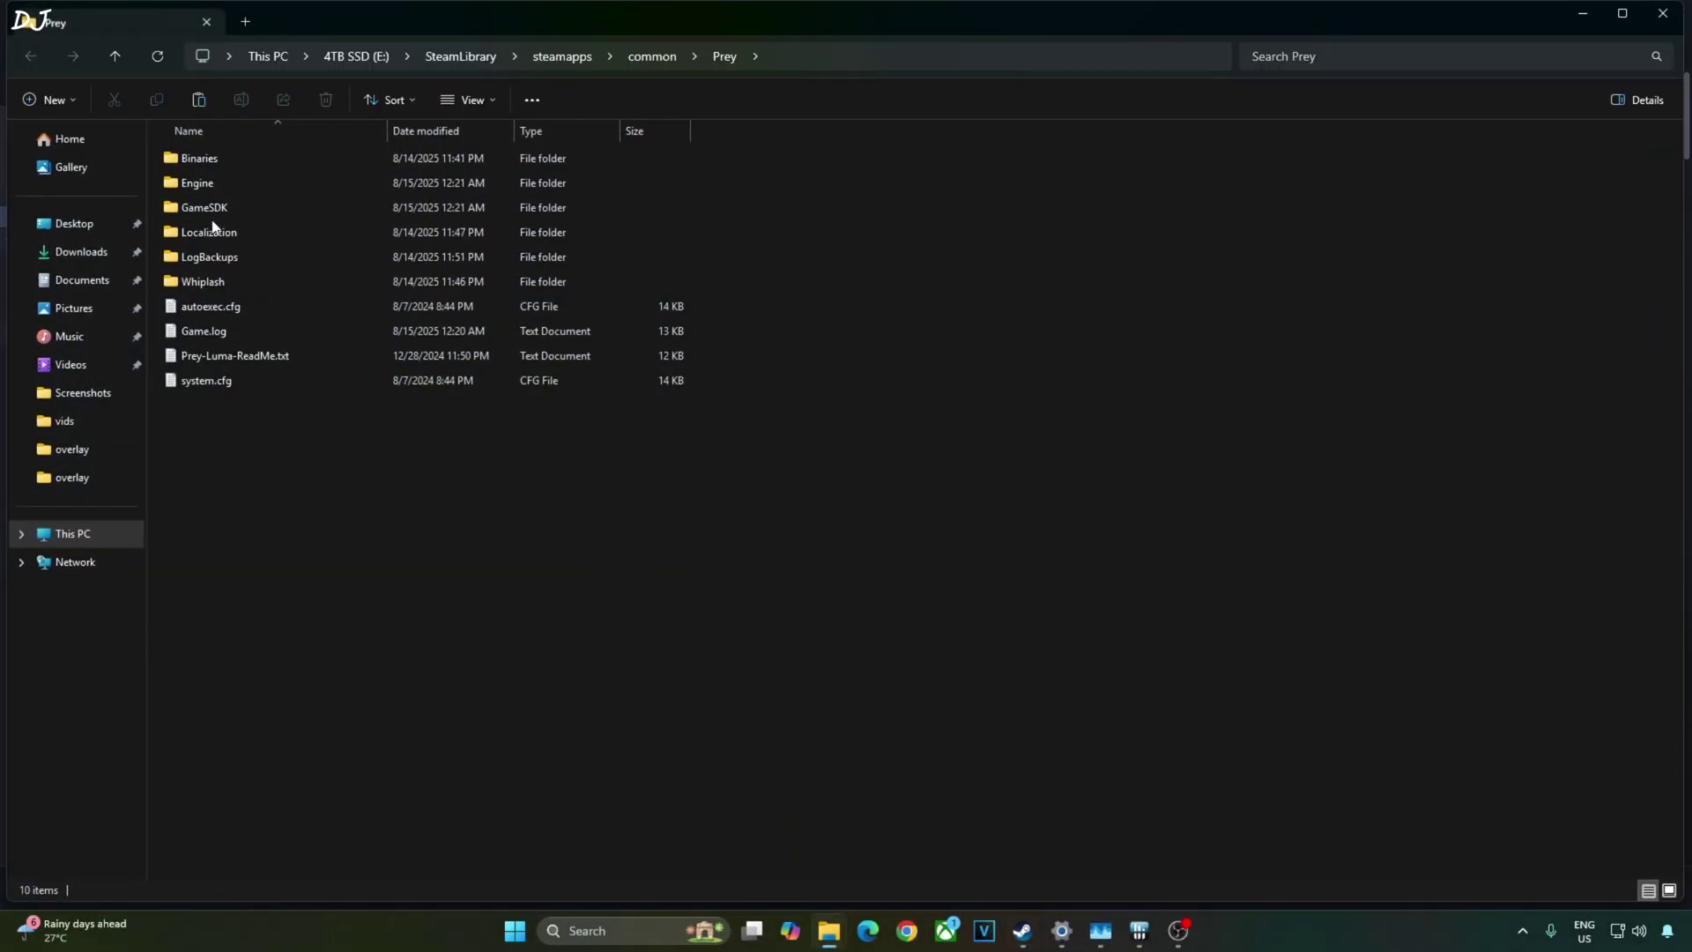
double_click(212, 160)
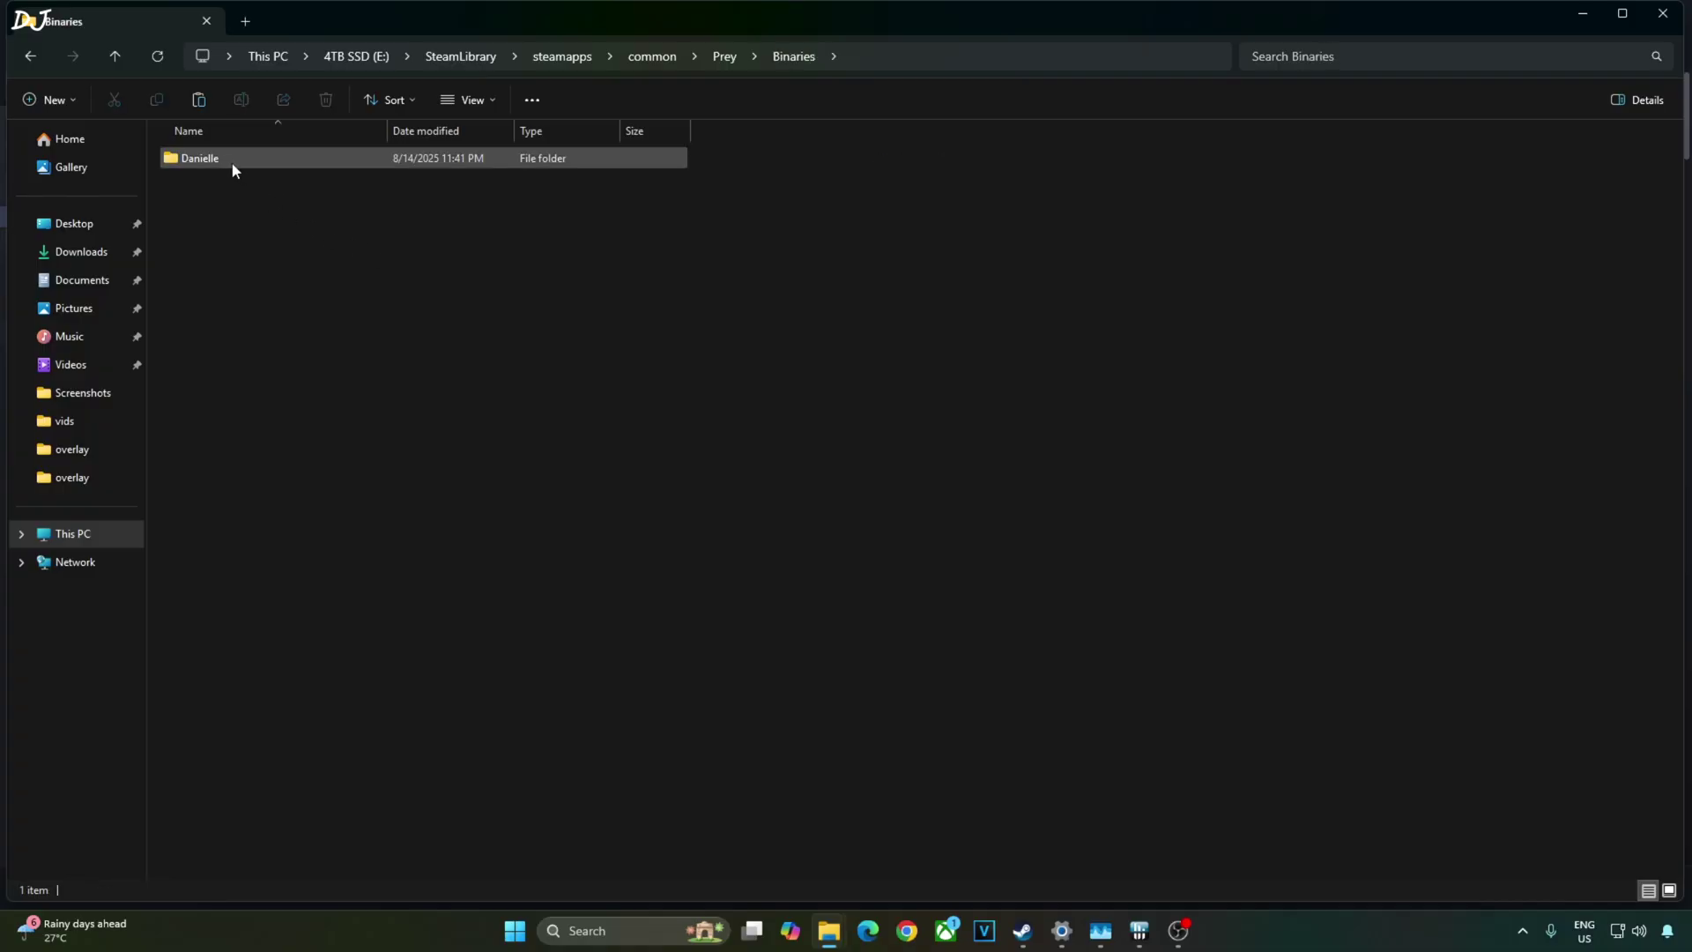
double_click(227, 159)
double_click(230, 166)
right_click(333, 576)
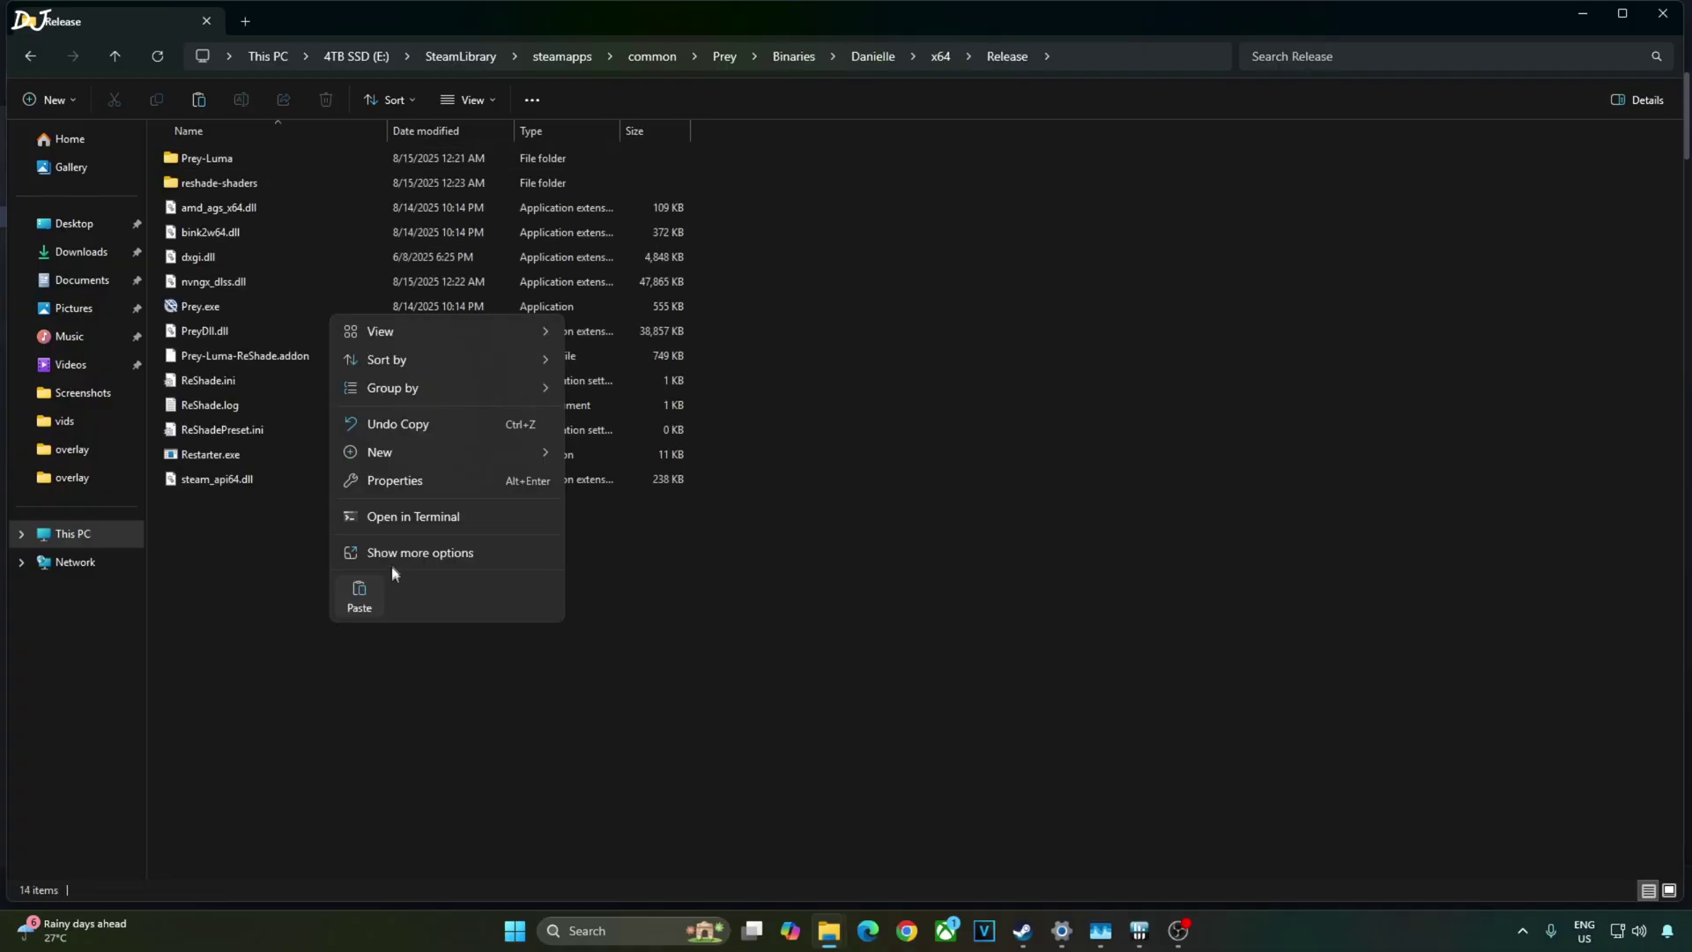
left_click(365, 588)
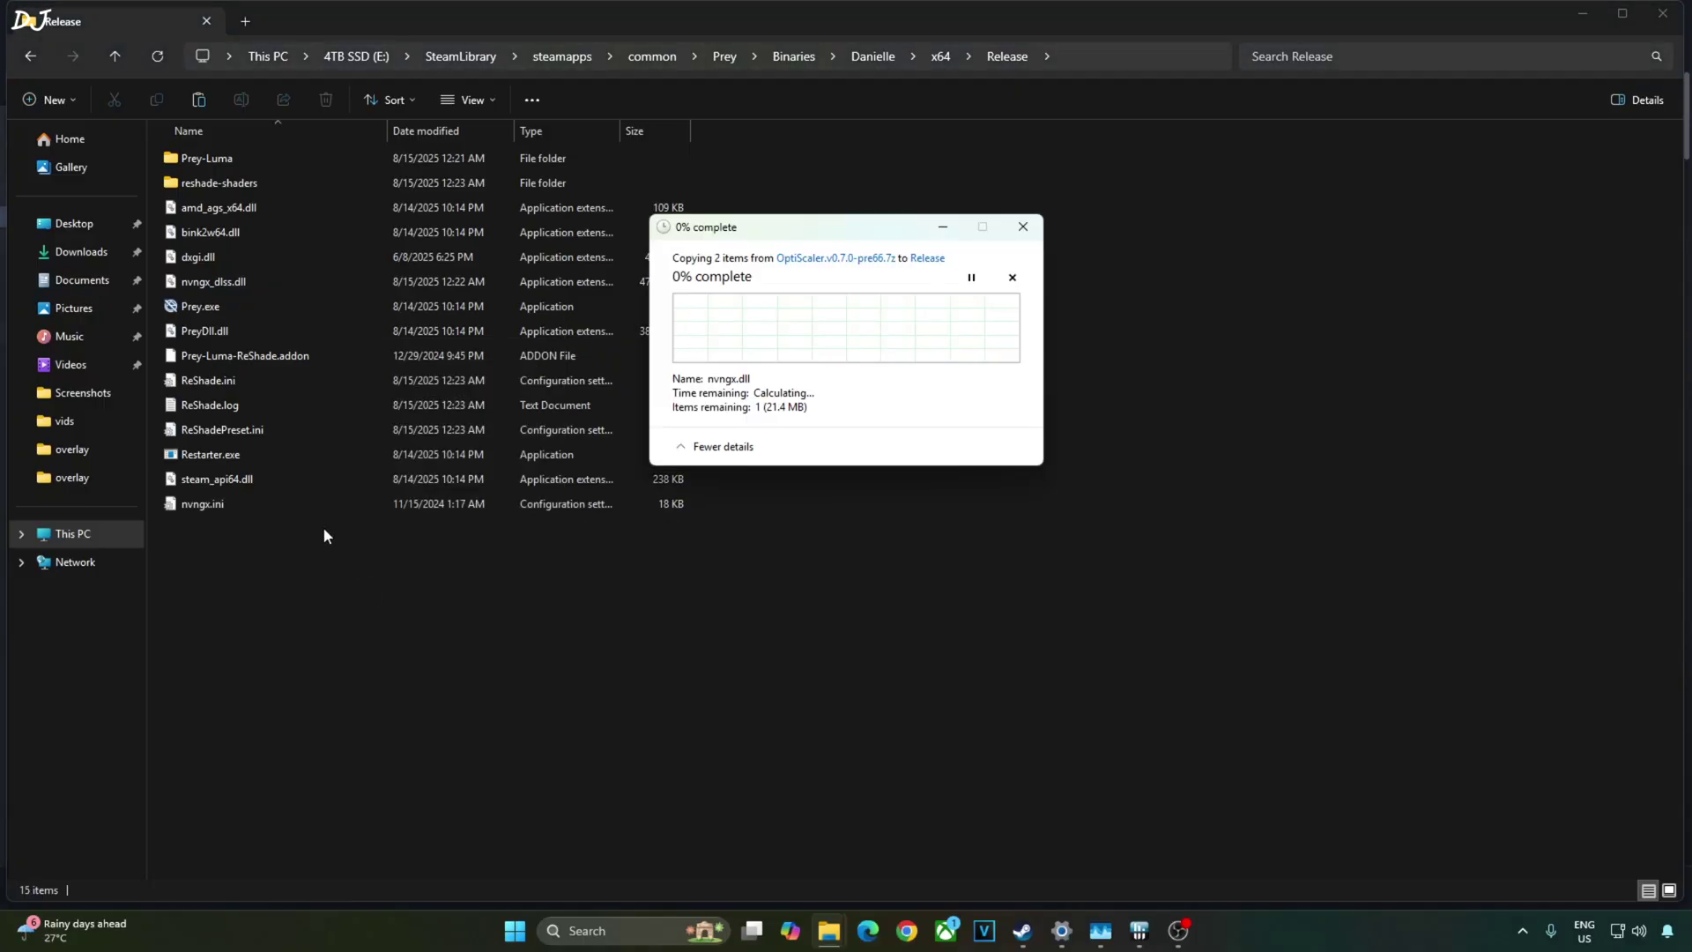
Rename nvngx.dll in the Release folder to winmm.dll
right_click(203, 529)
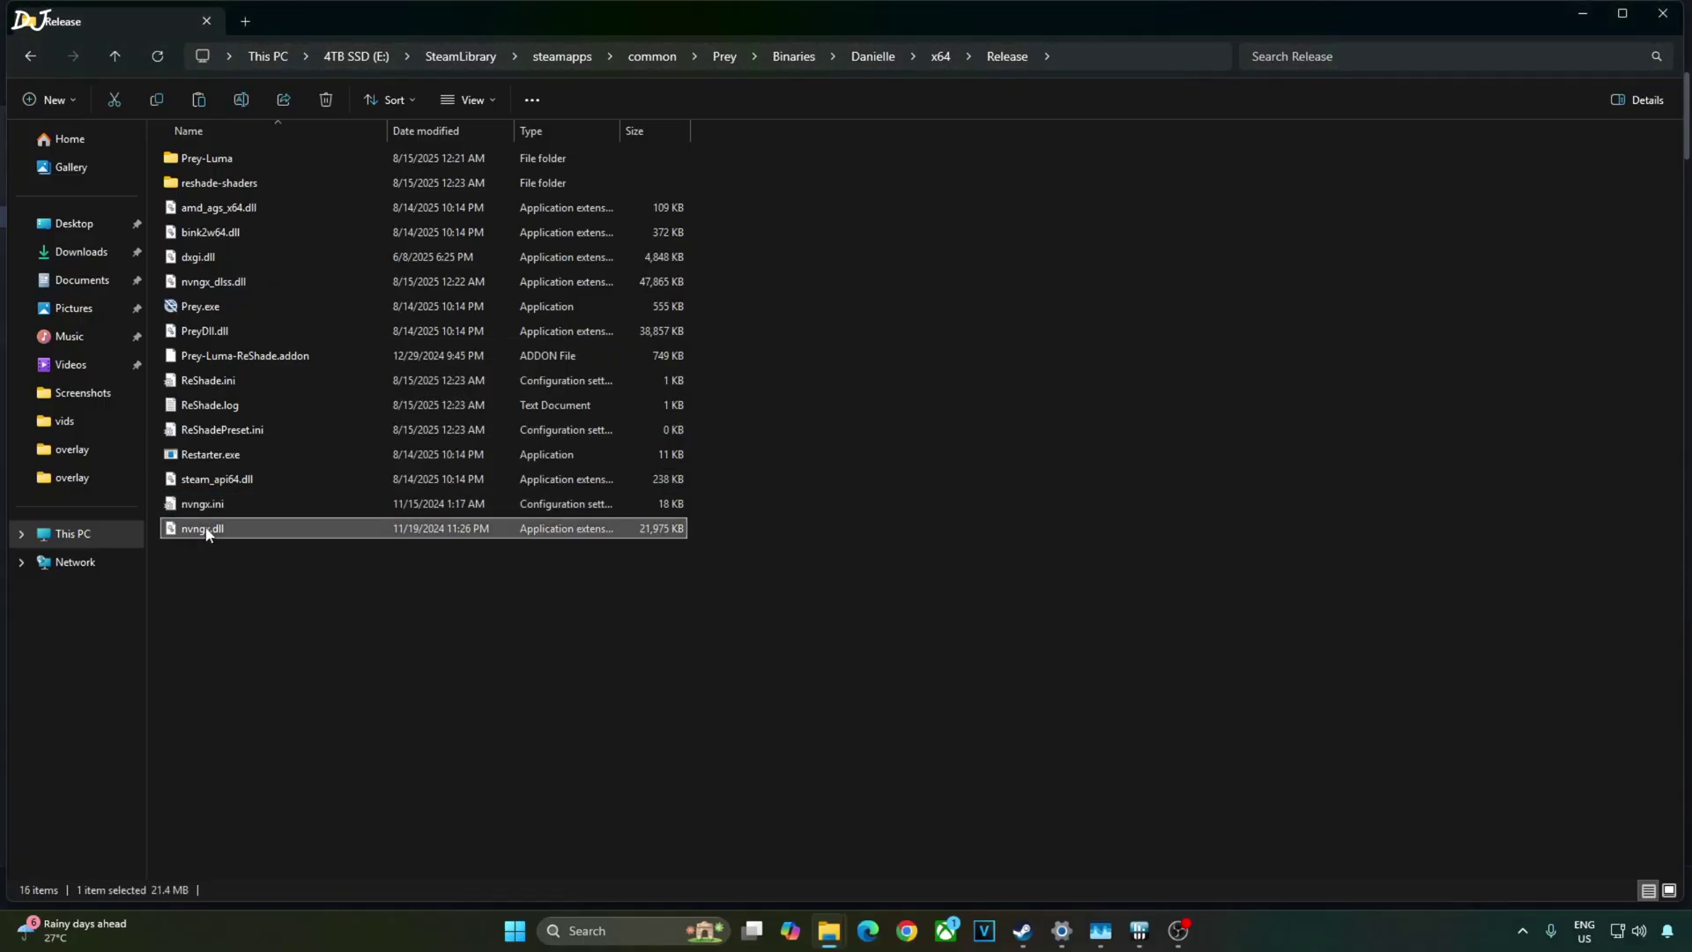
left_click(296, 510)
left_click(251, 769)
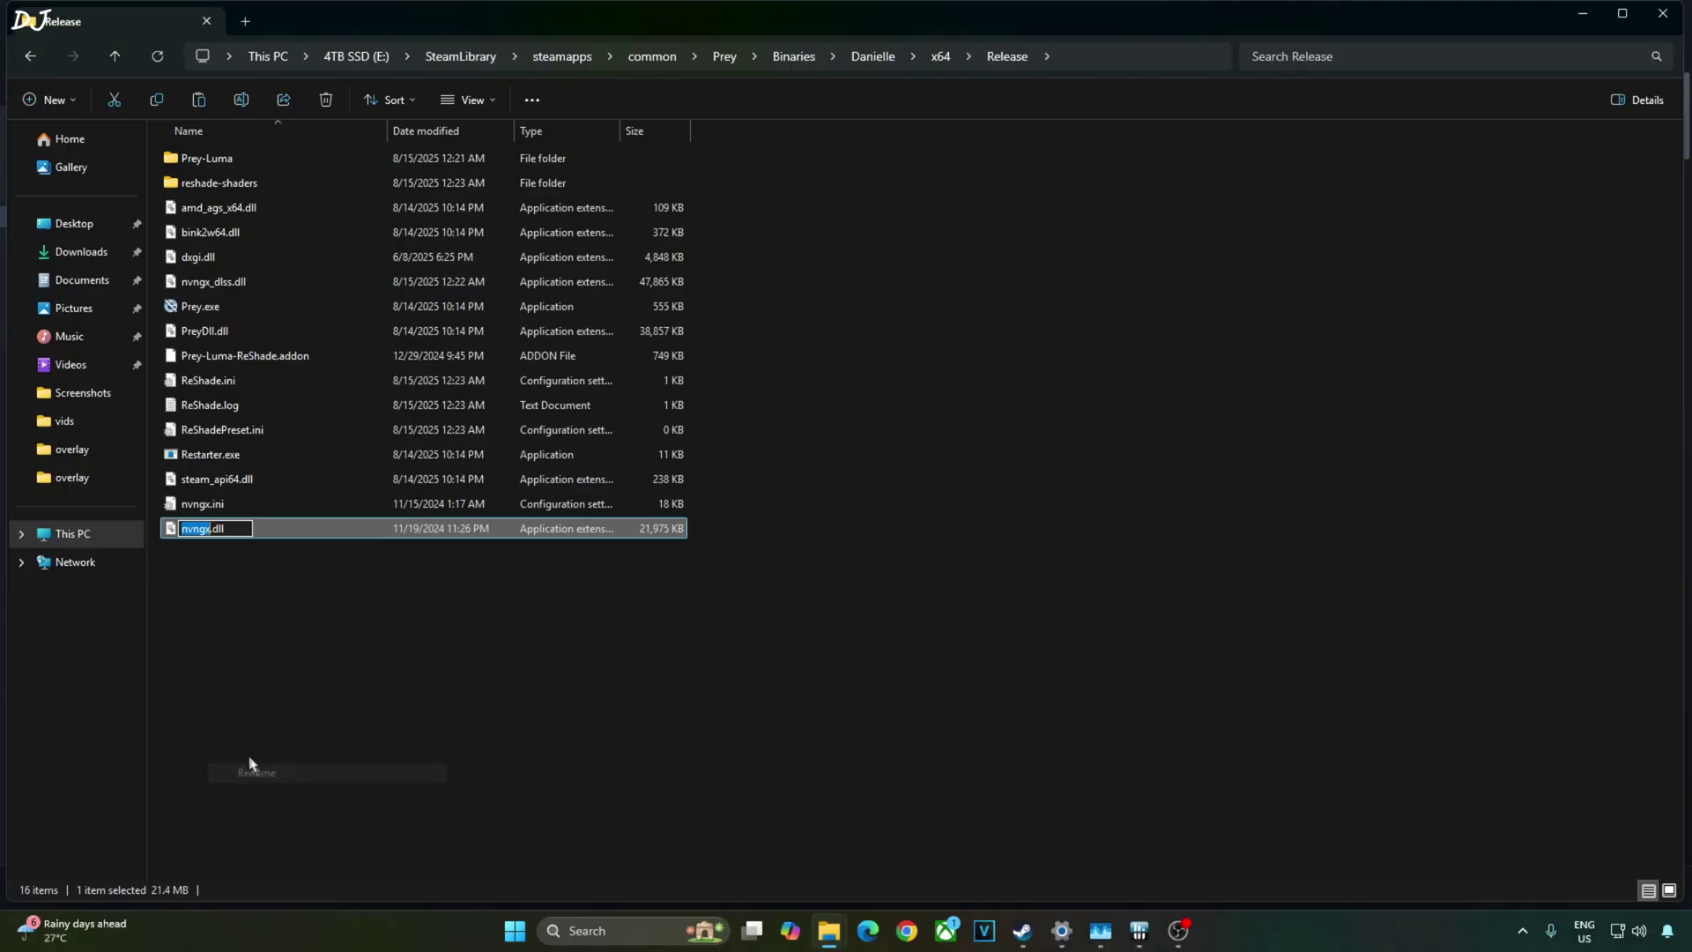
type("winmm")
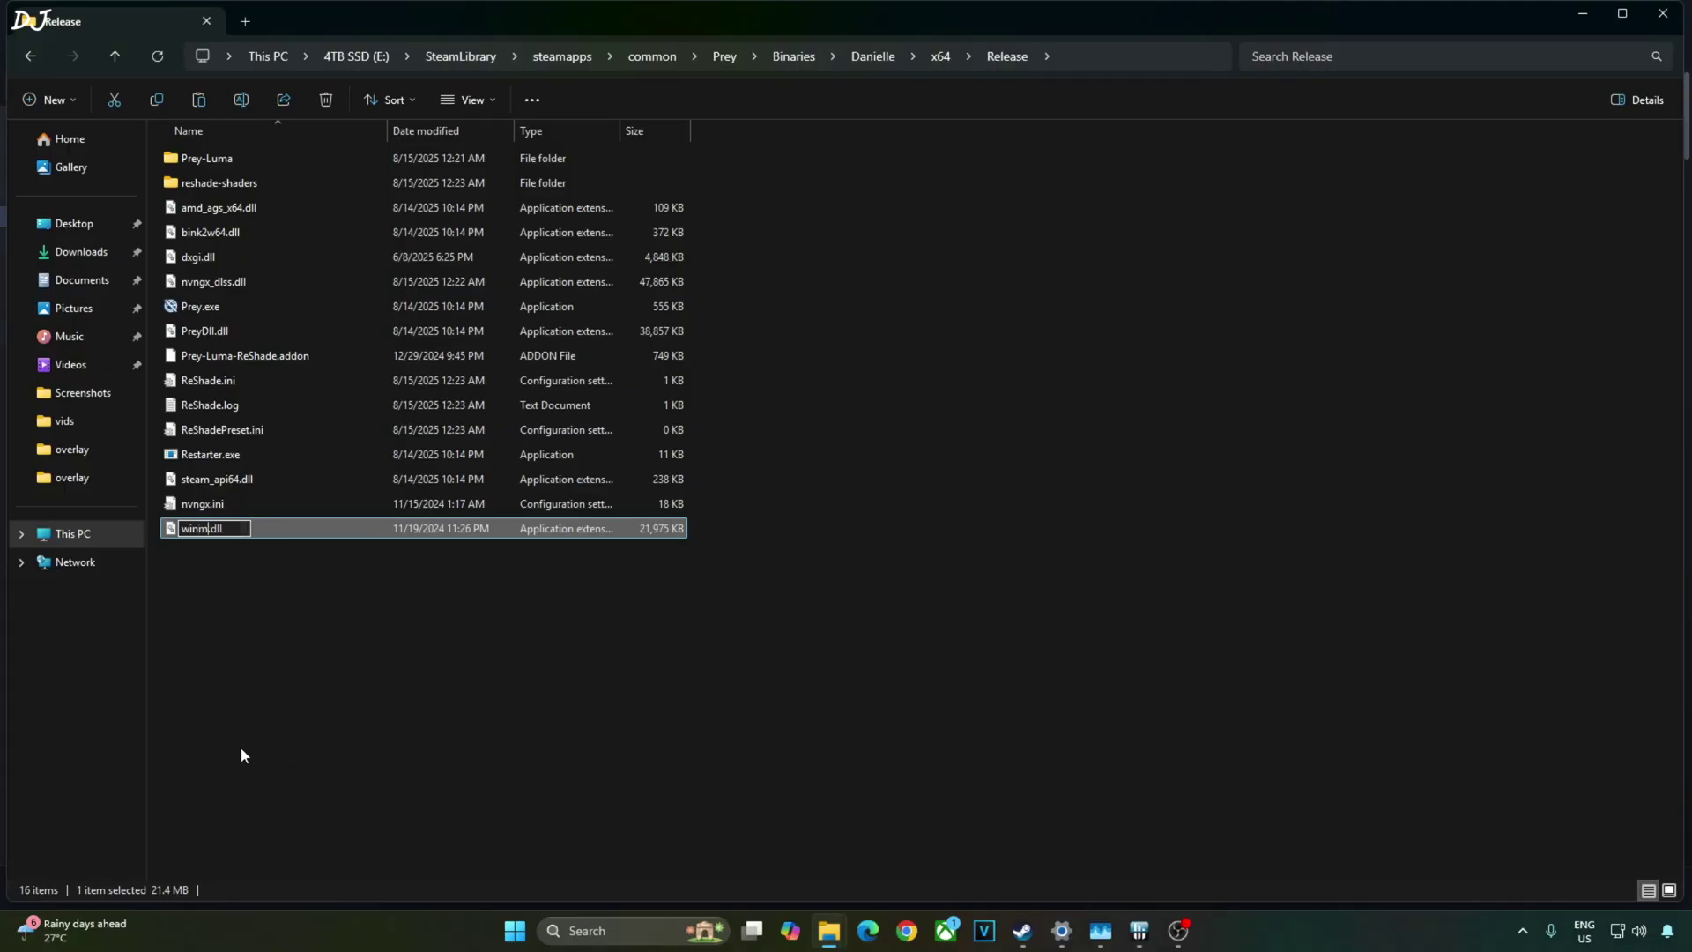
key("Return")
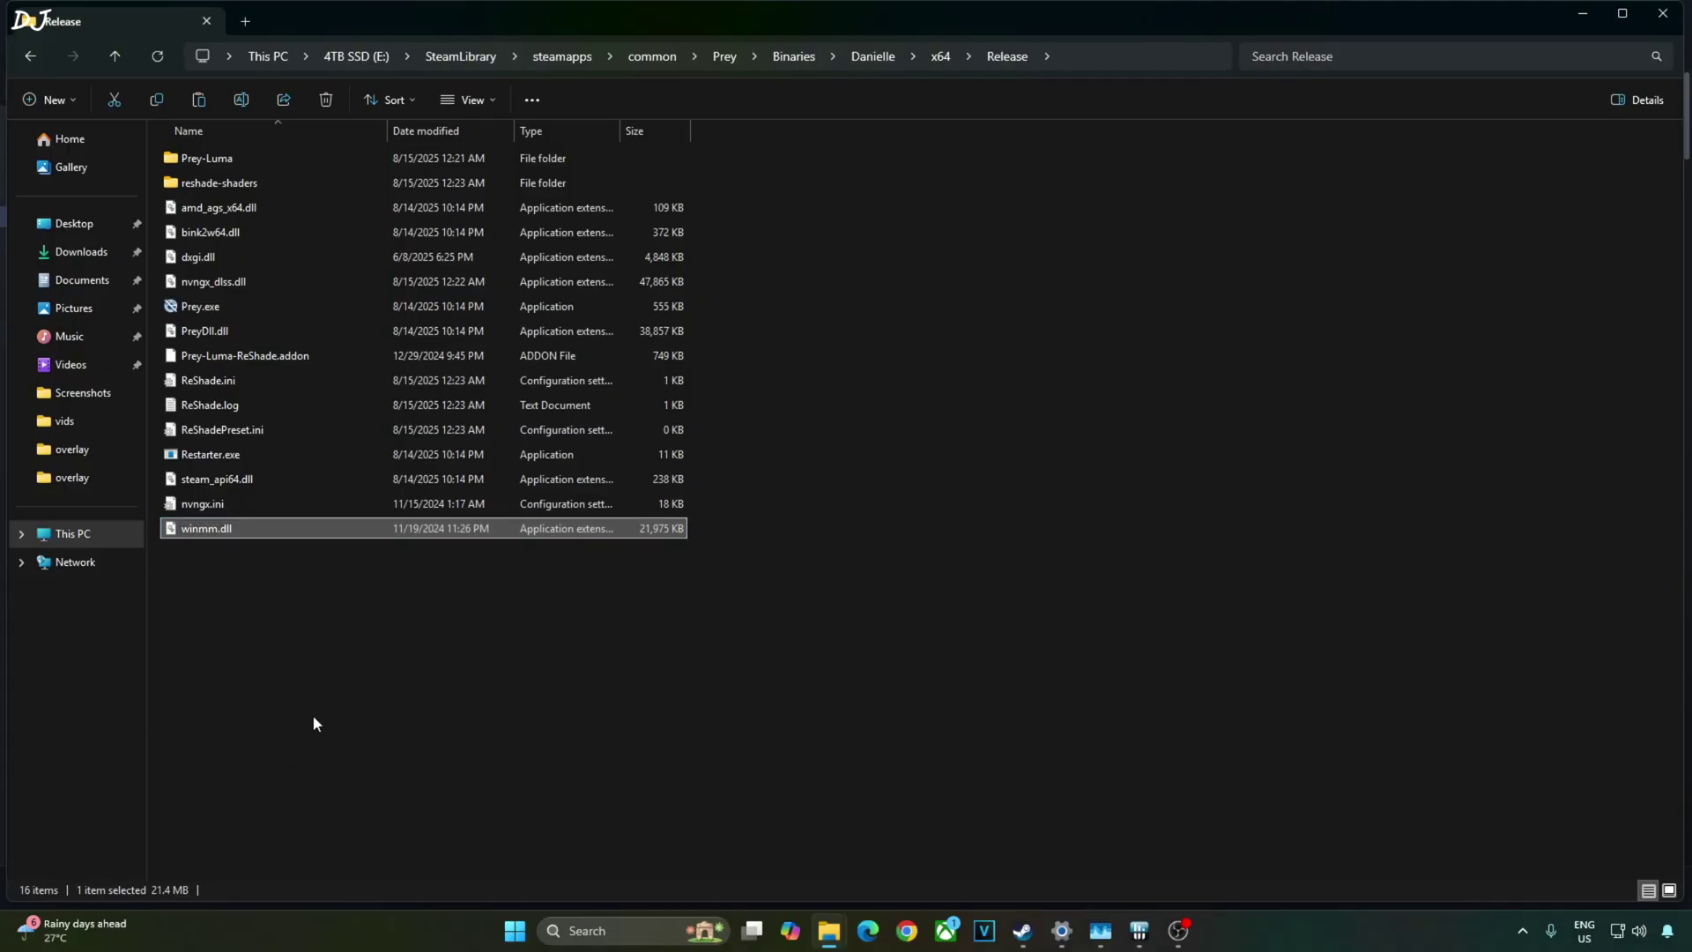
left_click(311, 713)
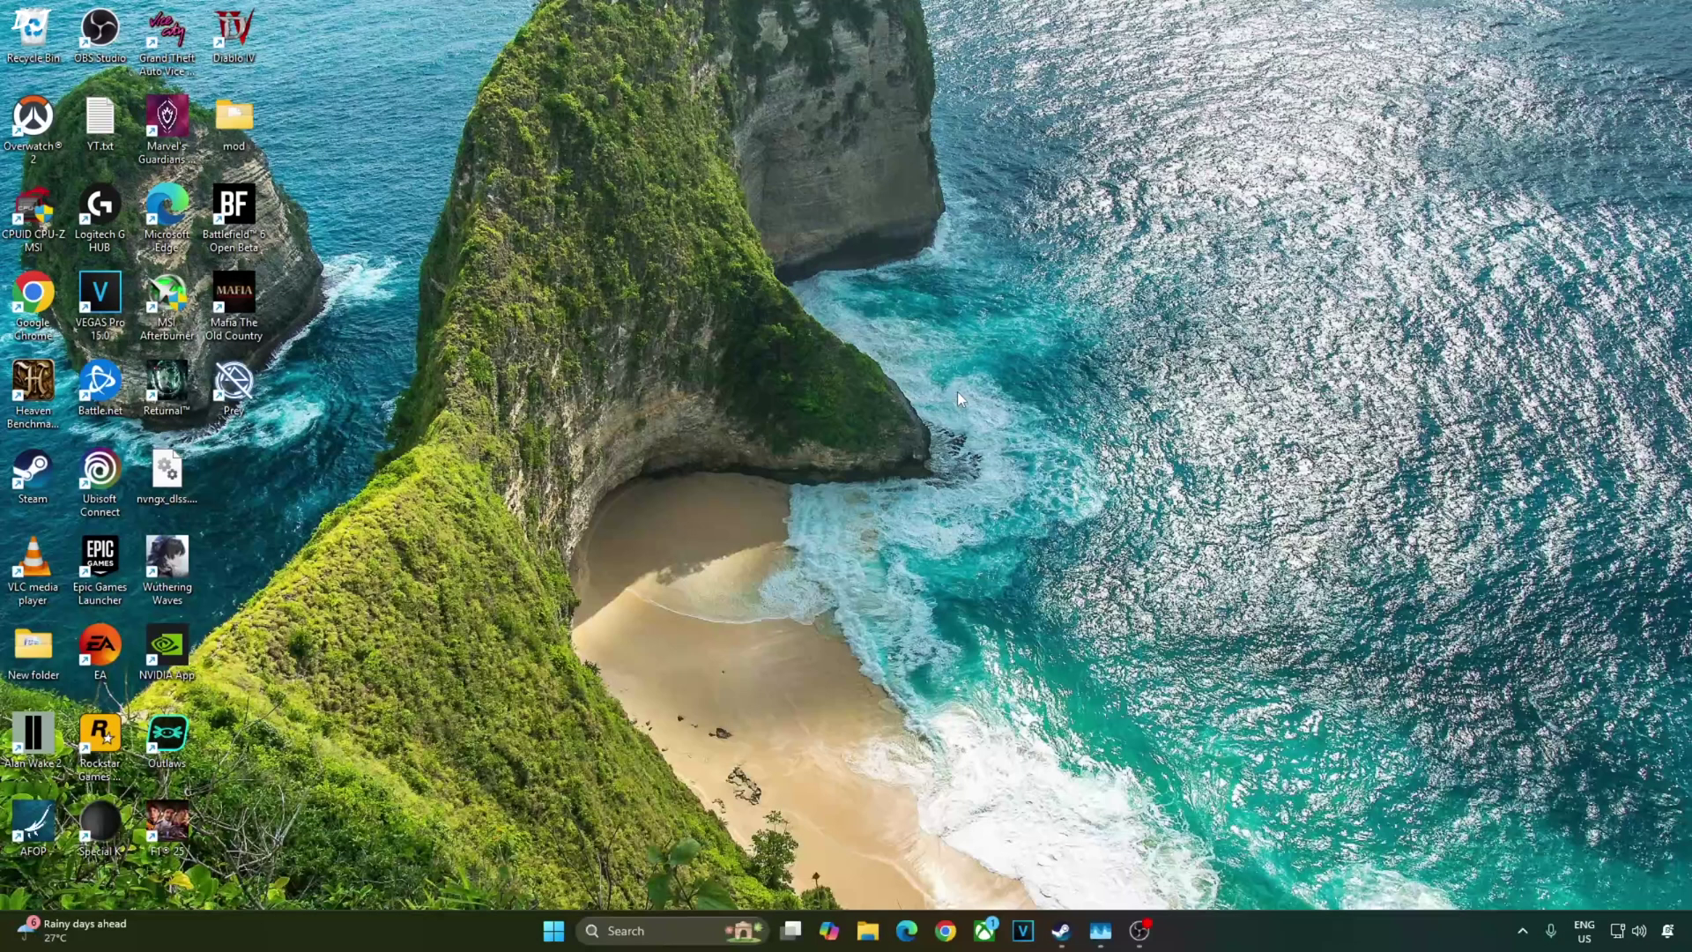
Open the Windows display graphics settings and check hardware-accelerated GPU scheduling and variable refresh rate under the advanced graphics settings
right_click(957, 393)
left_click(1015, 618)
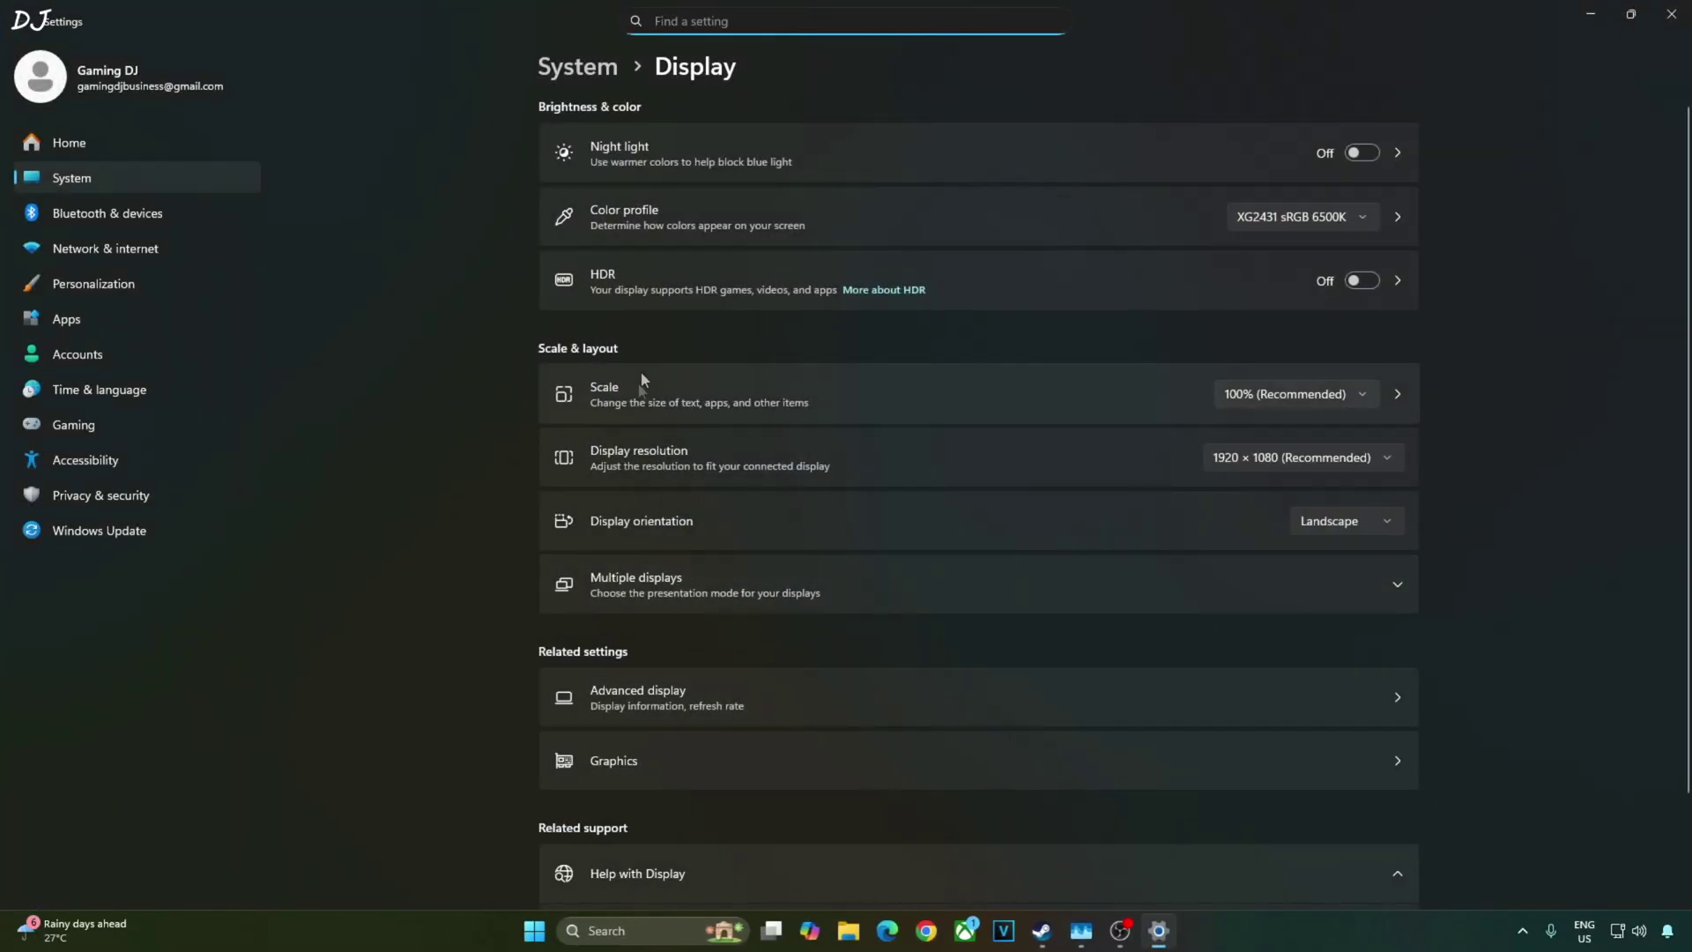
left_click(628, 782)
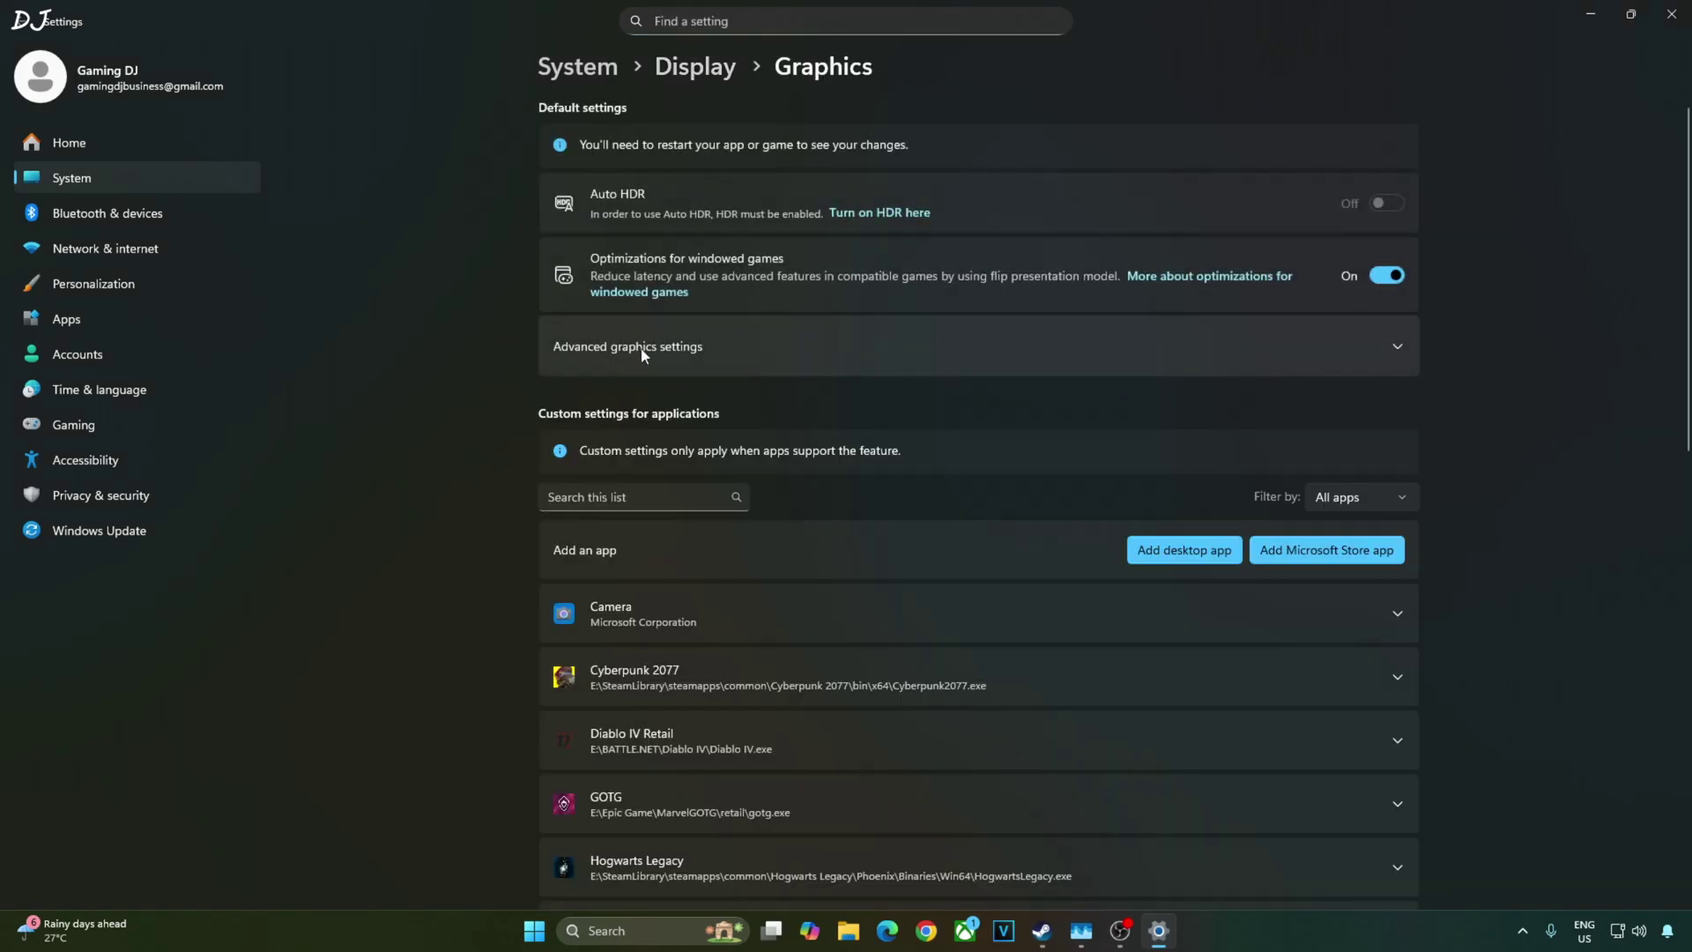
left_click(657, 346)
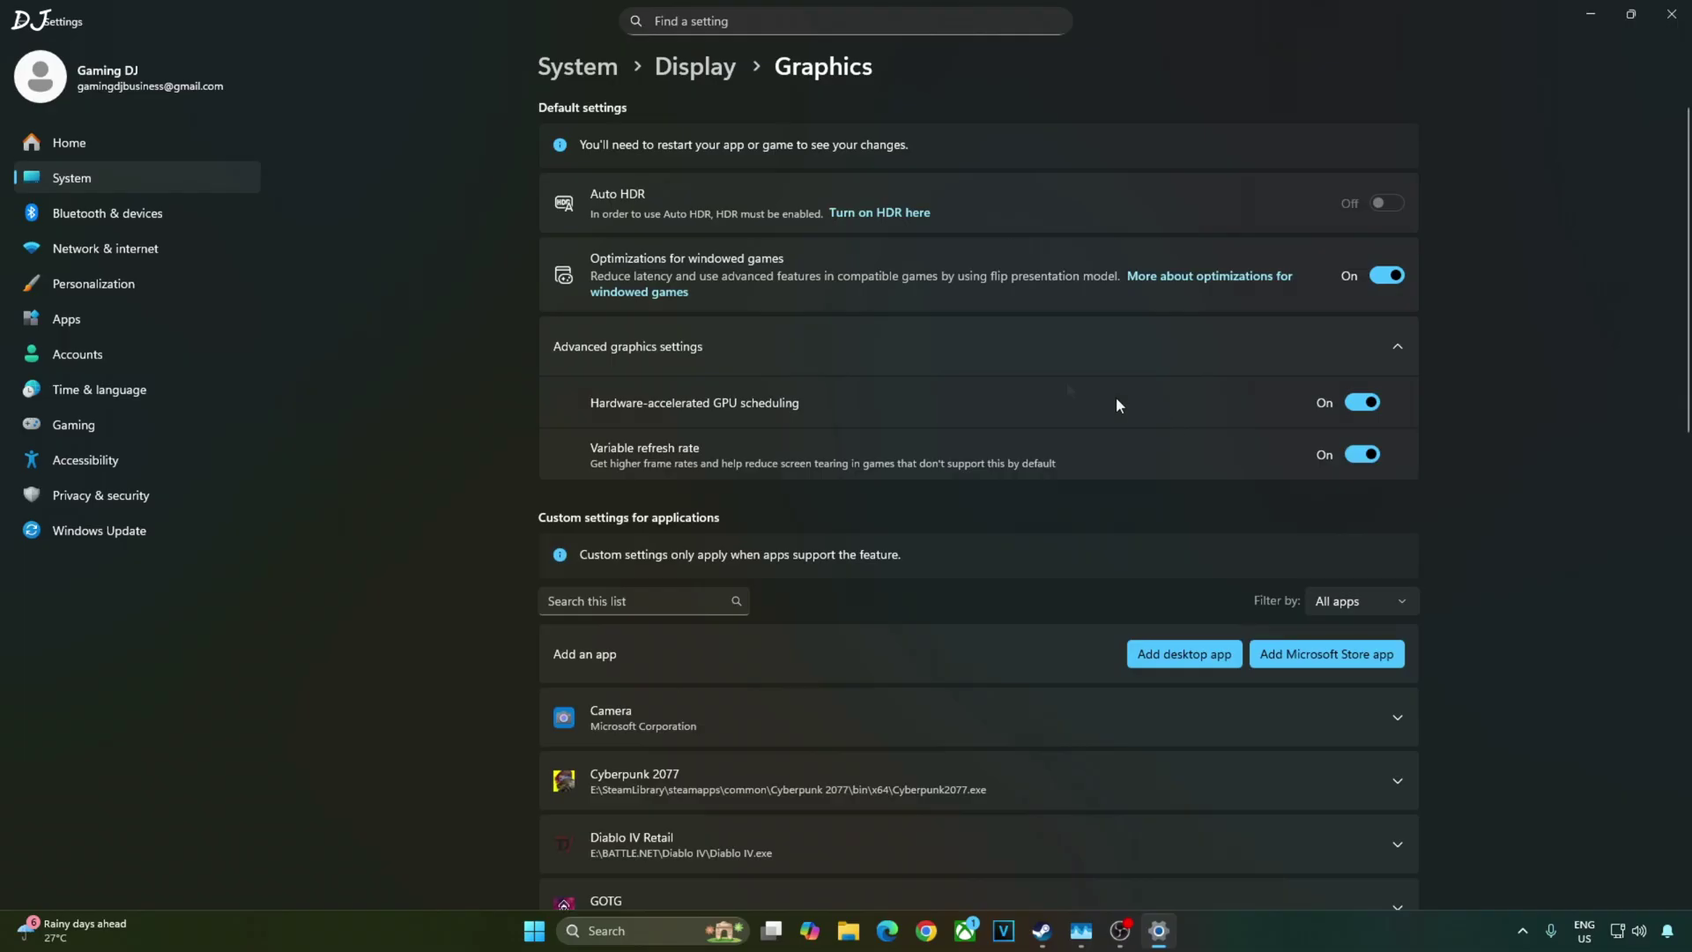
Open NVIDIA Control Panel and set vertical sync to On in the 3D program settings for Prey (2017), applying the change
key("super")
type("nvidia app")
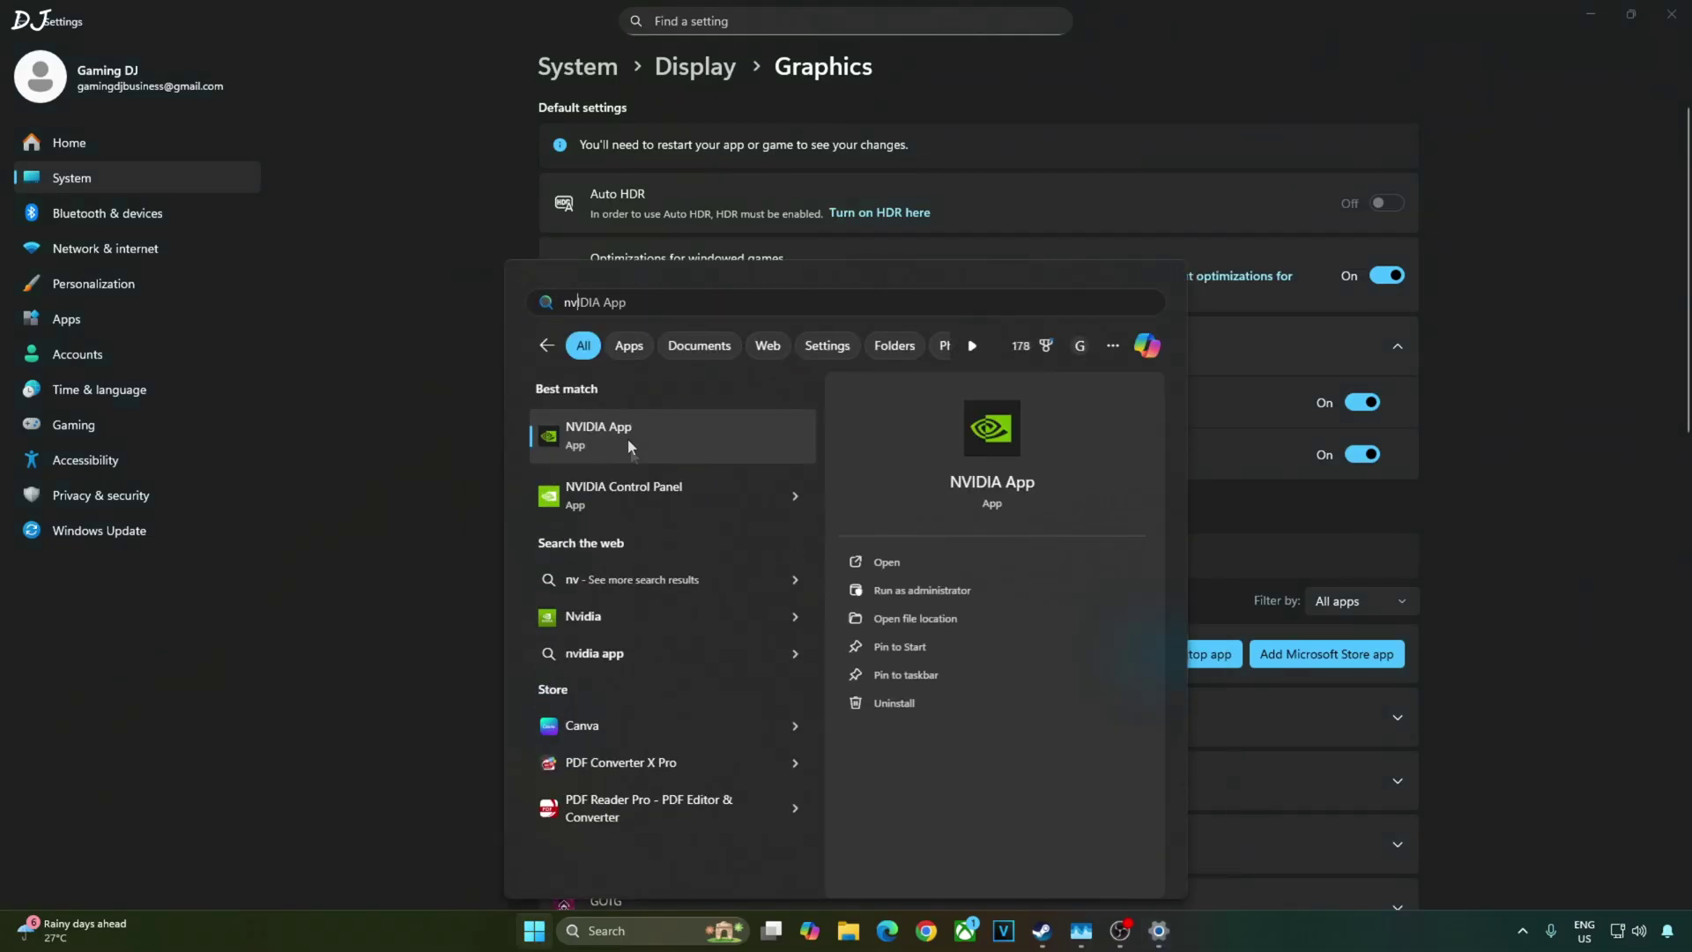
left_click(636, 479)
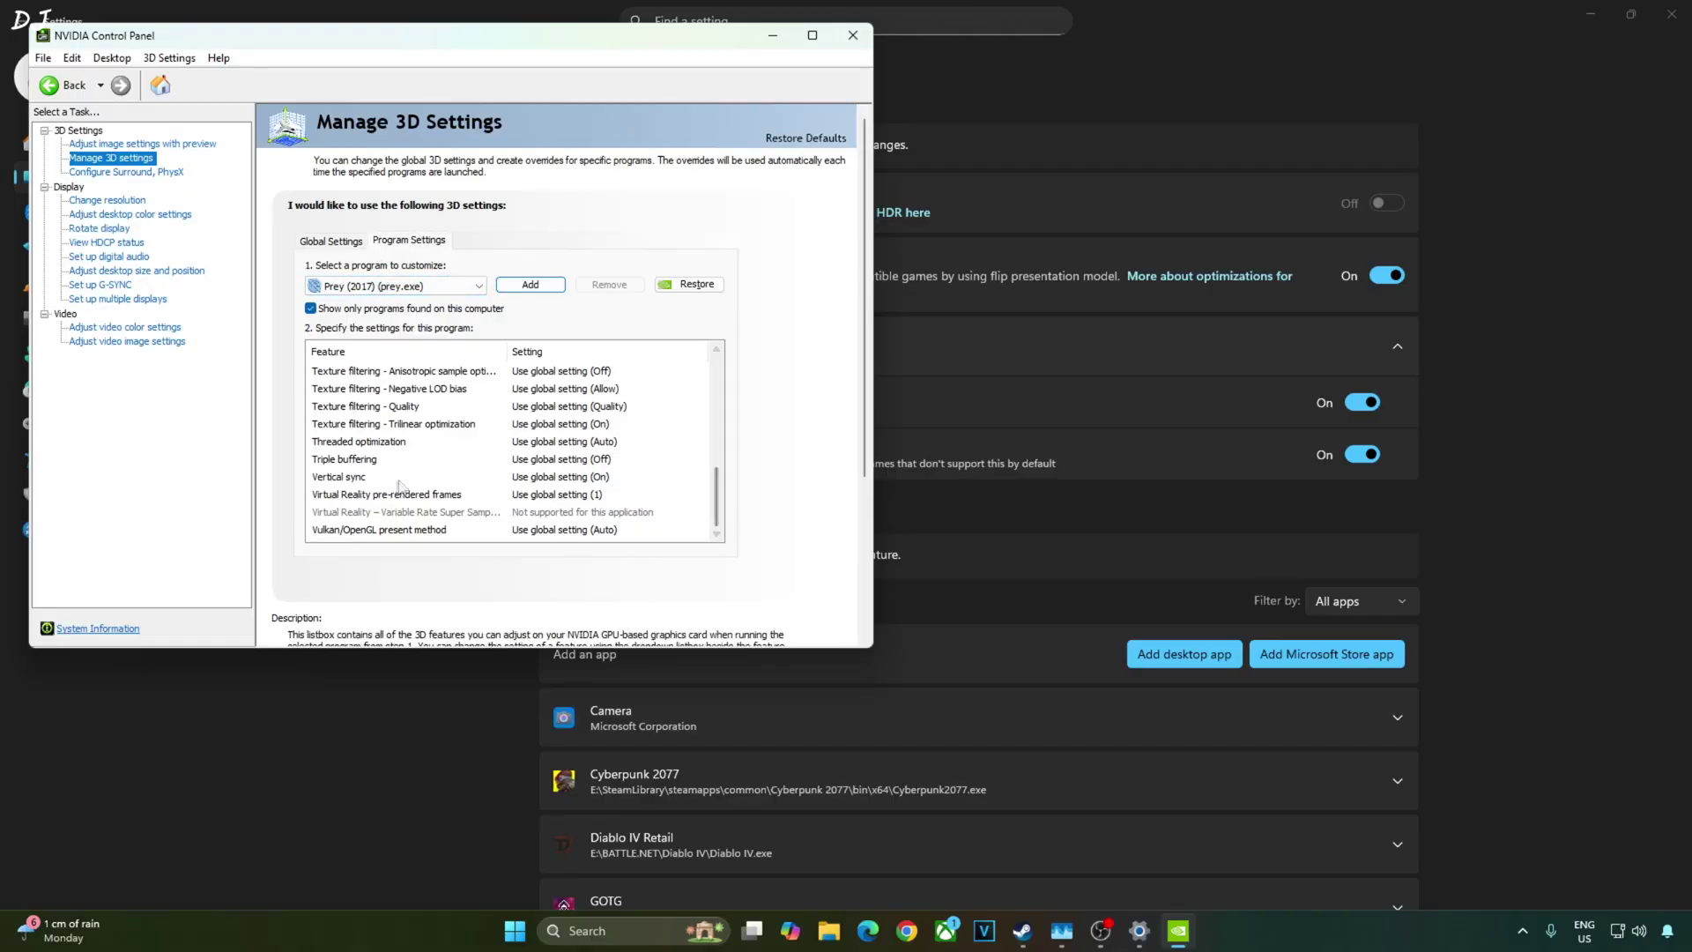
left_click(546, 477)
left_click(529, 527)
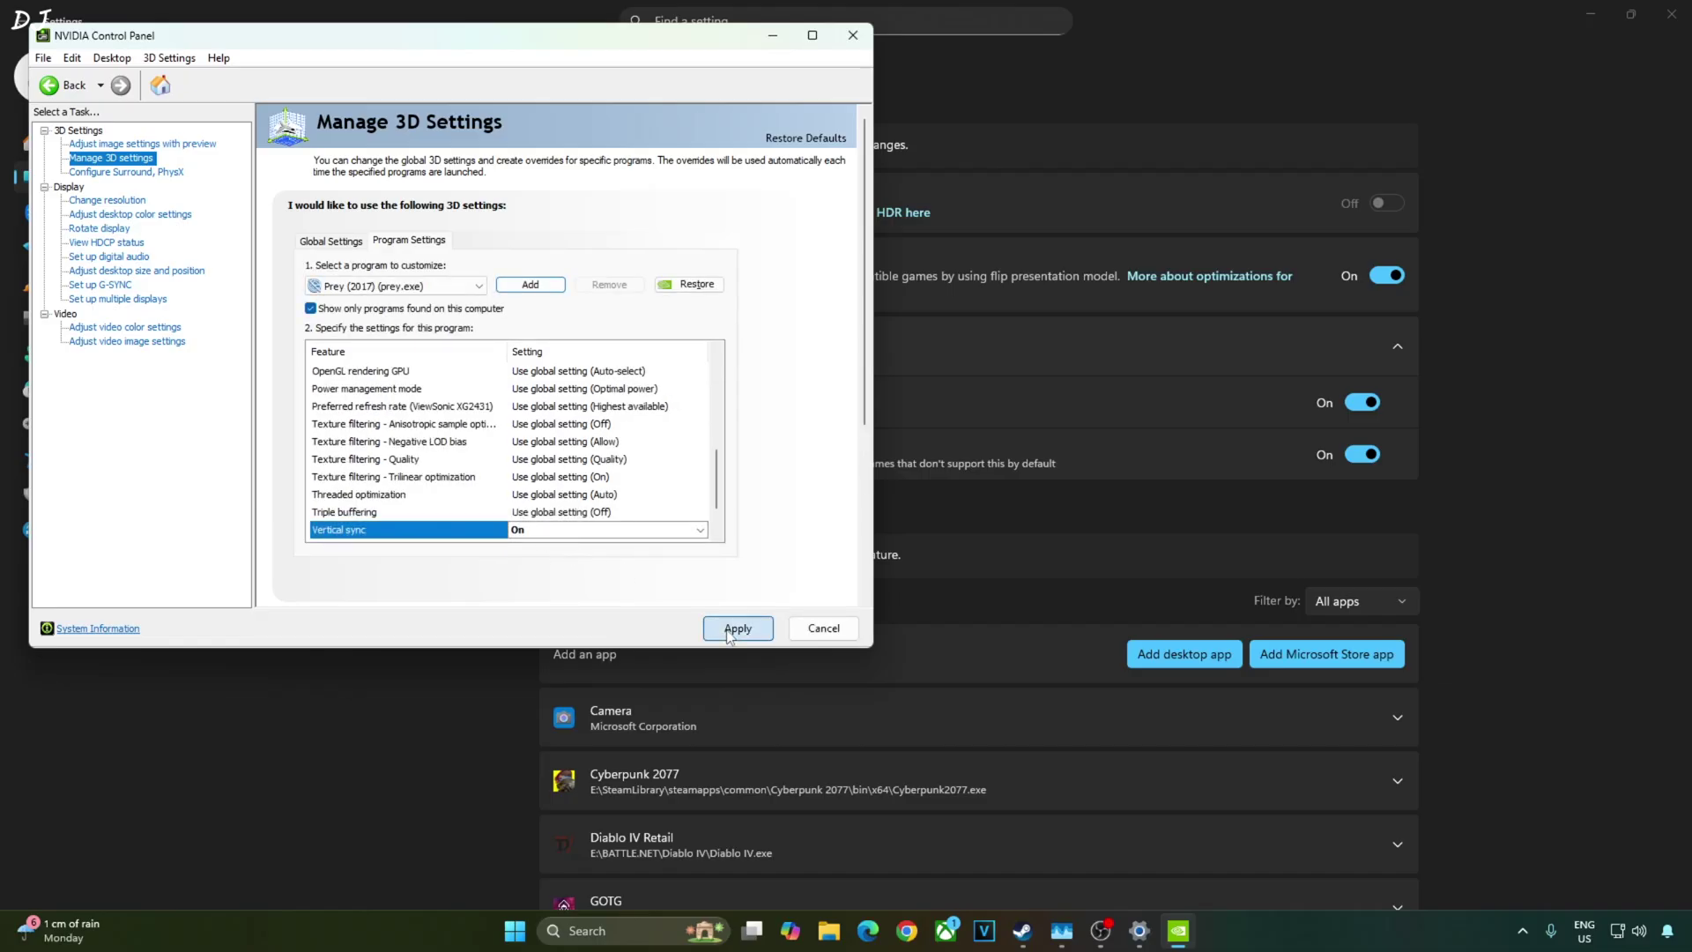
left_click(743, 627)
Check the G-SYNC setup and the G-SYNC Compatible Indicator option, and close NVIDIA Control Panel
left_click(109, 286)
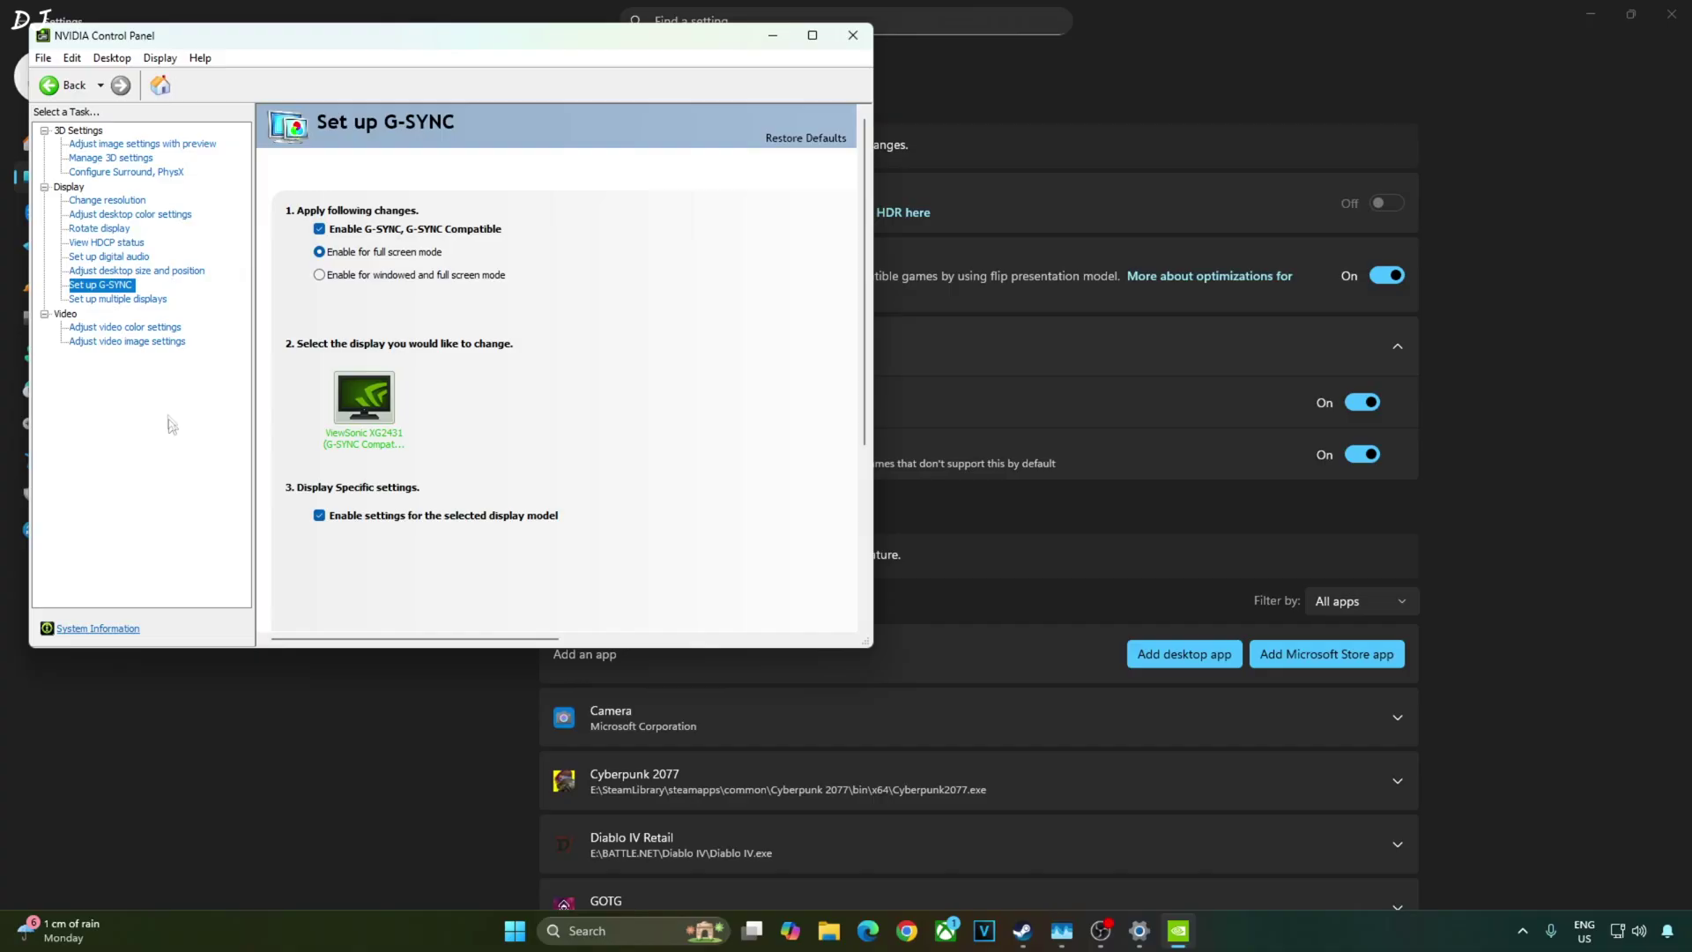
left_click(162, 58)
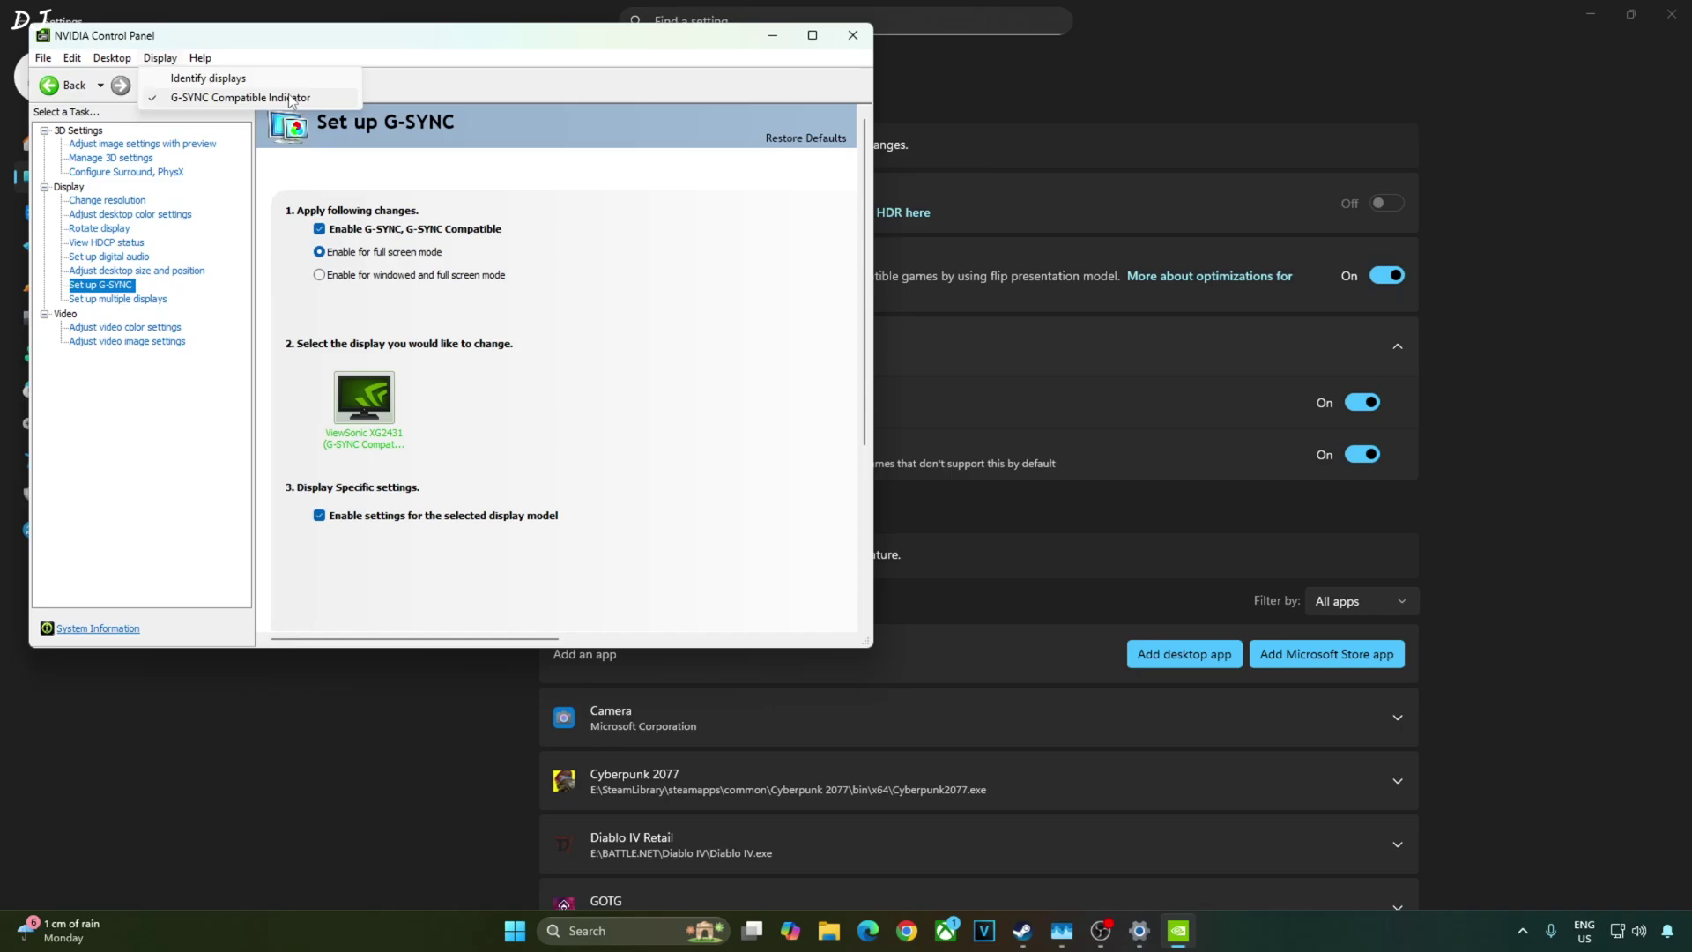
left_click(854, 36)
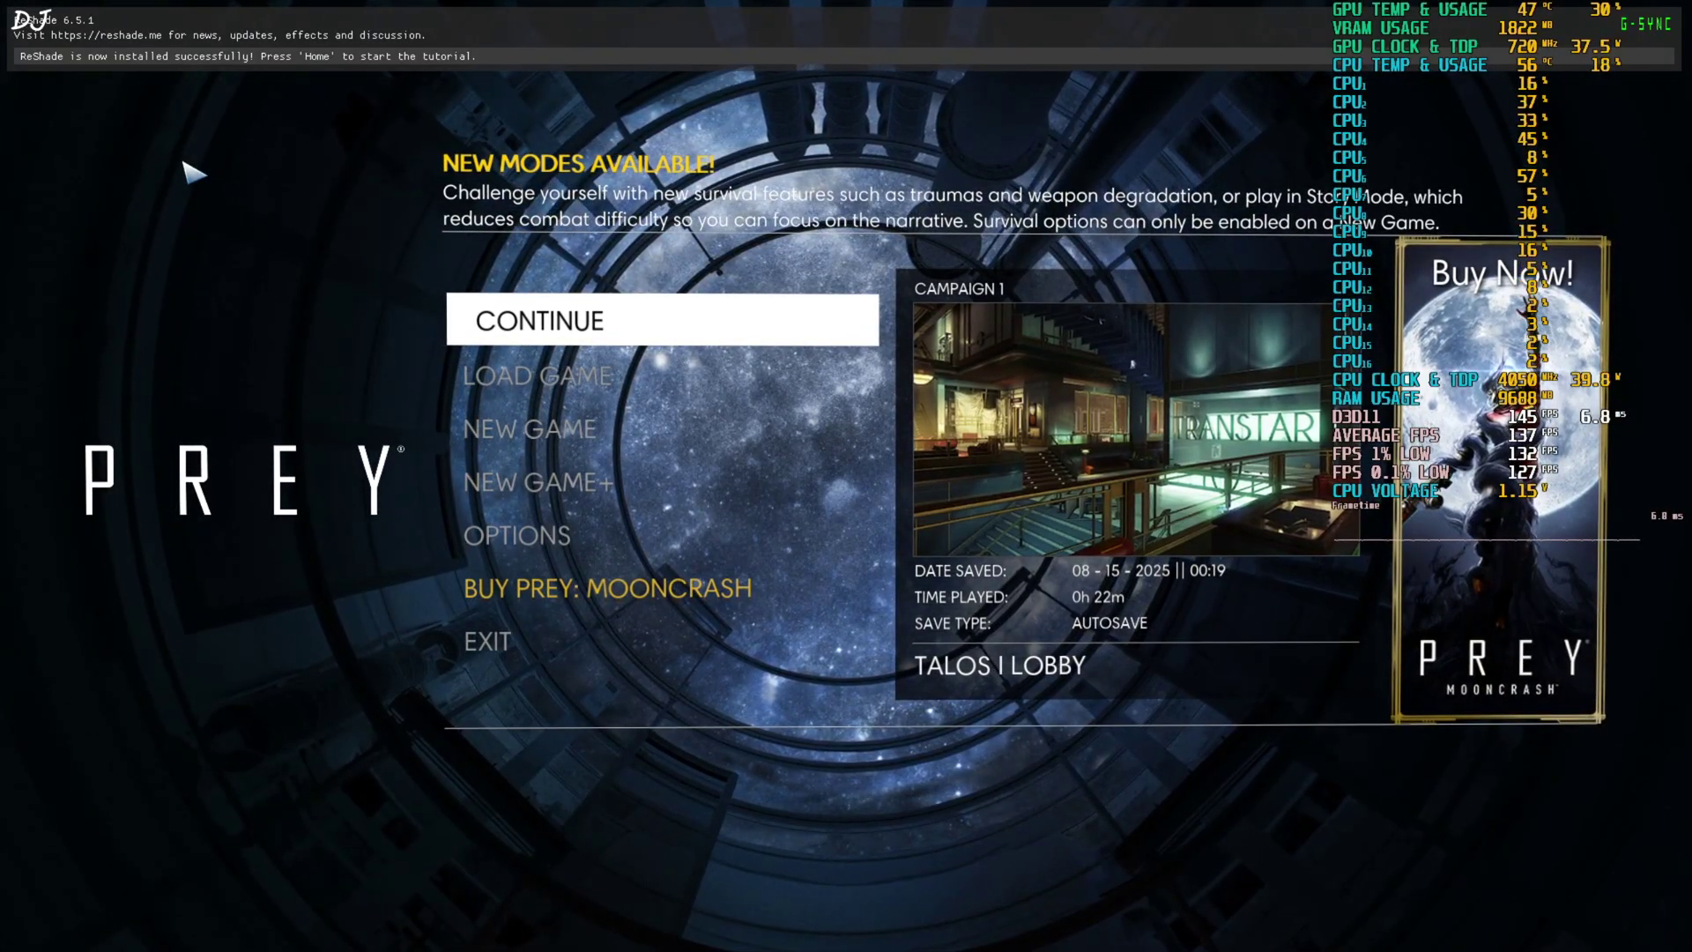
Open the ReShade overlay in Prey's main menu, move the Prey Luma window clear of the ReShade panel and enlarge it
key("Home")
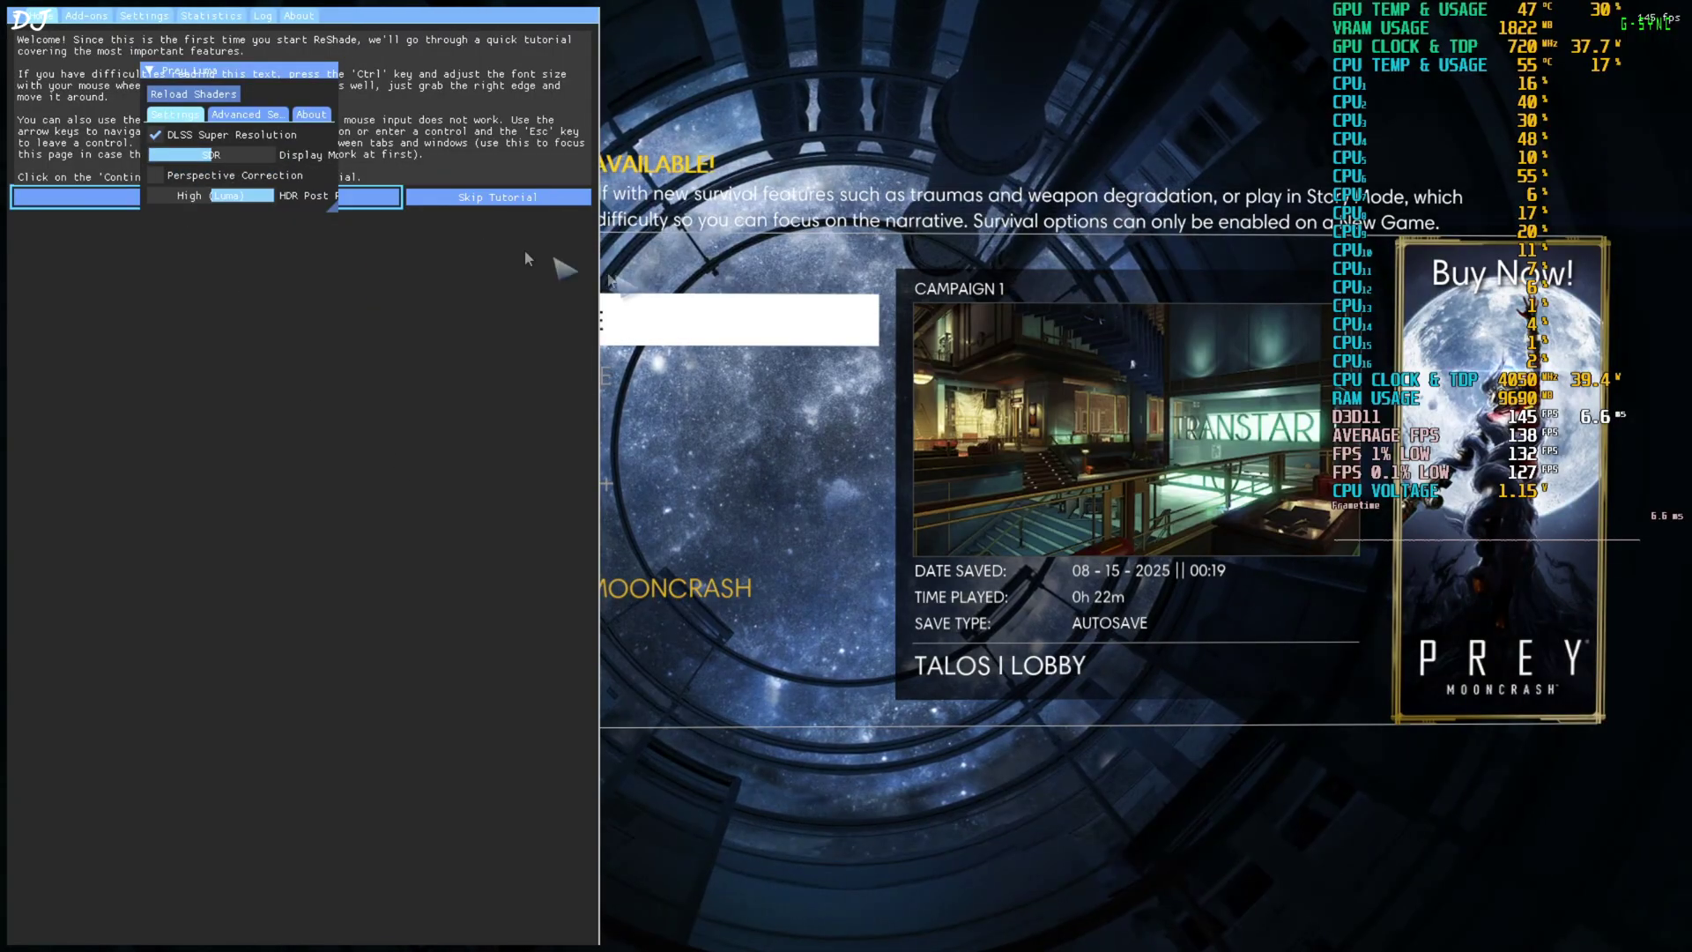
left_click_drag(285, 72, 767, 393)
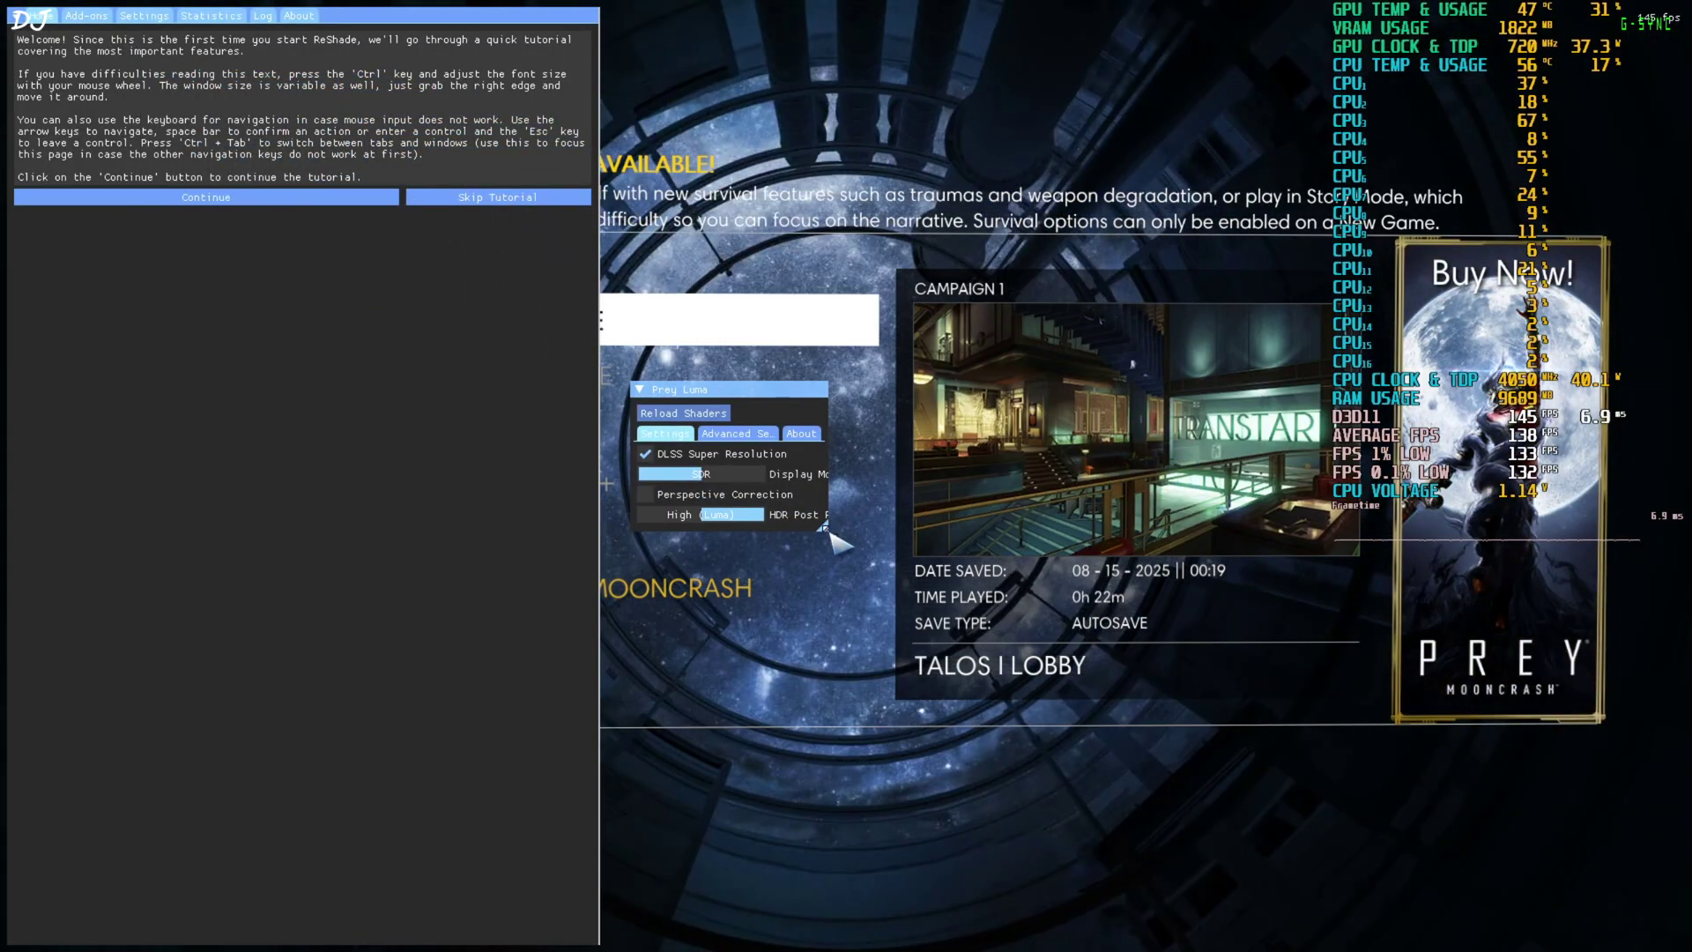
left_click_drag(829, 532, 1181, 696)
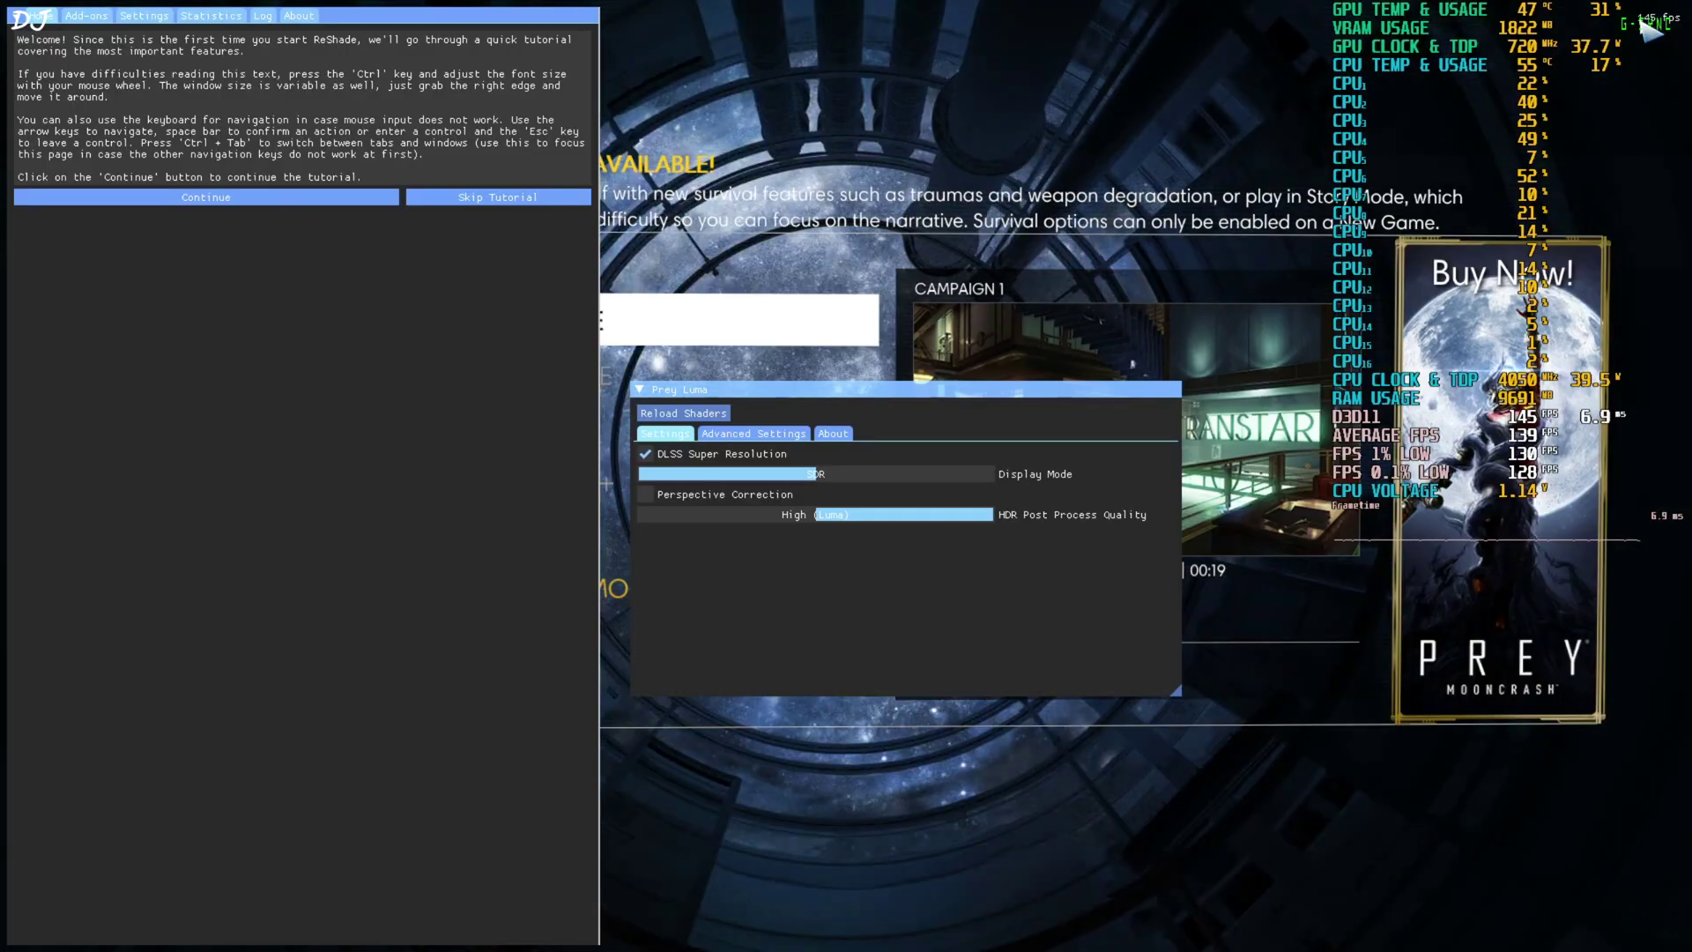
Skip the ReShade tutorial and turn off Show FPS in the ReShade overlay and styling settings
left_click(467, 199)
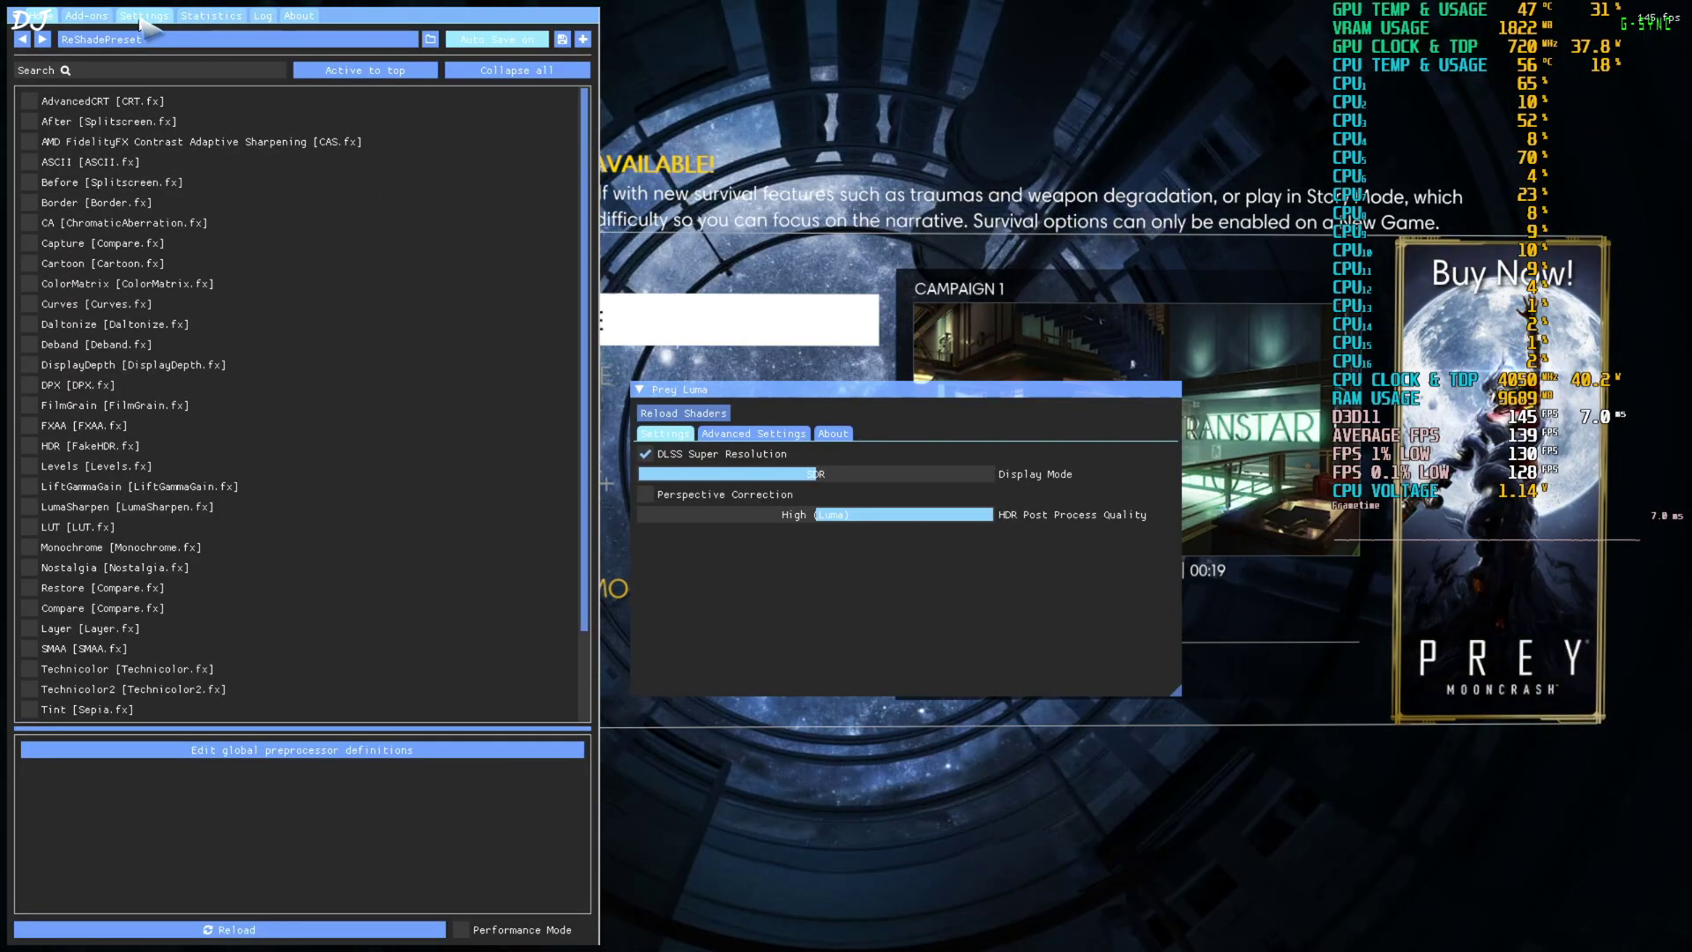
left_click(145, 27)
scroll(300, 529, "down", 3)
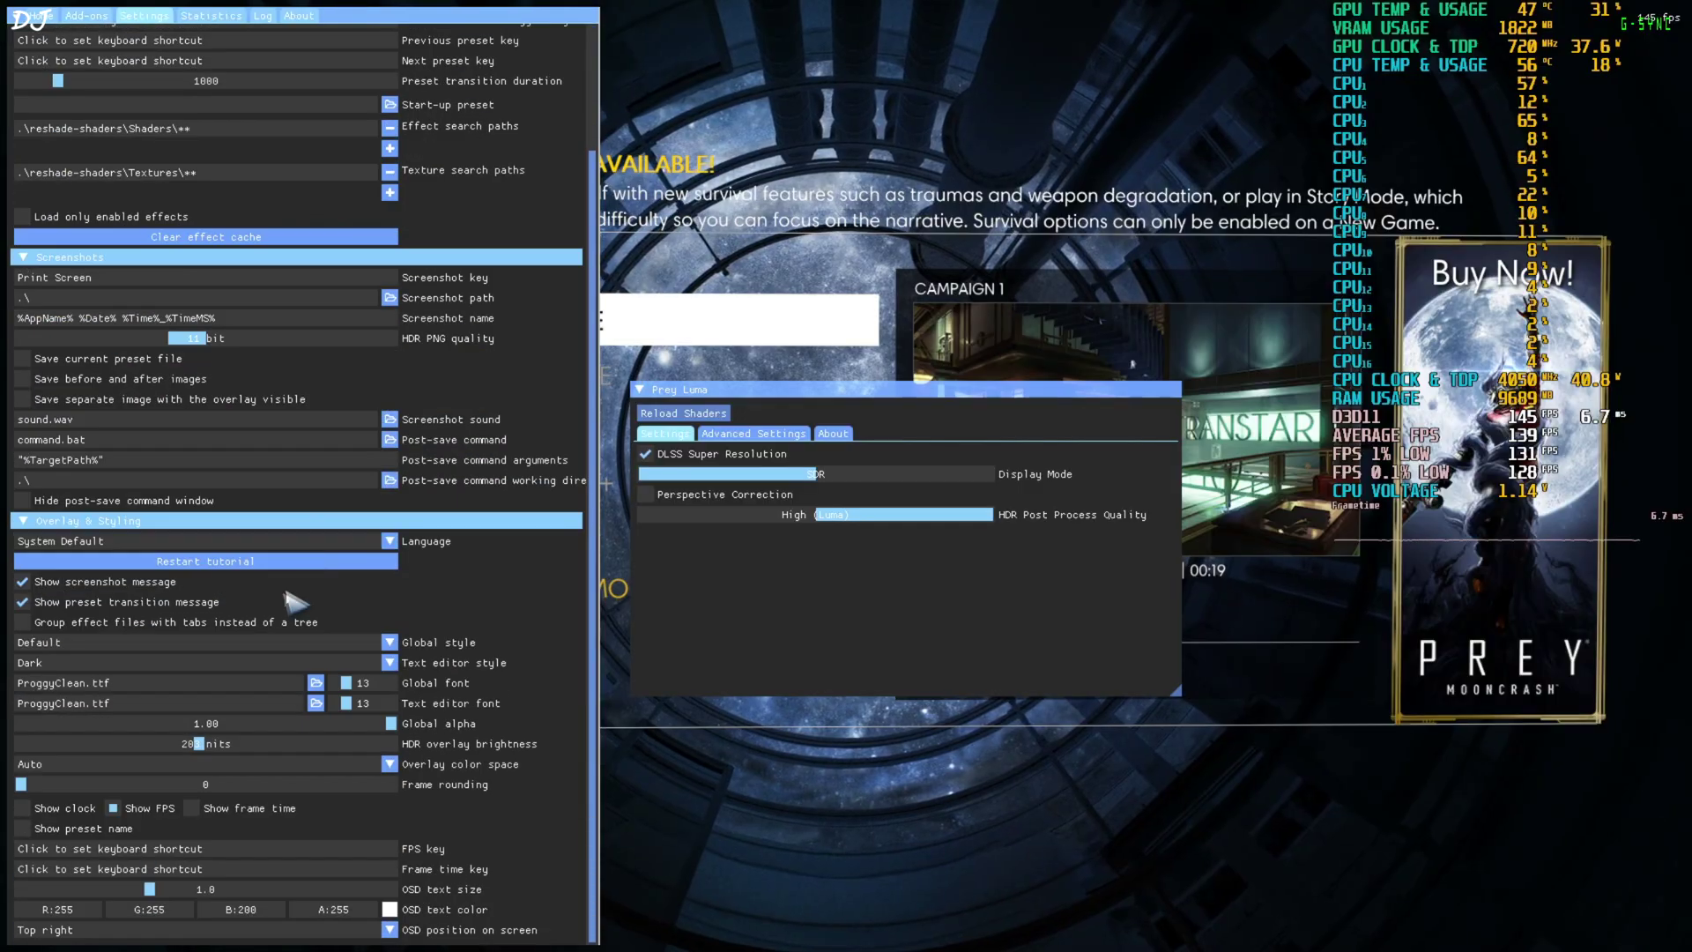
left_click(158, 804)
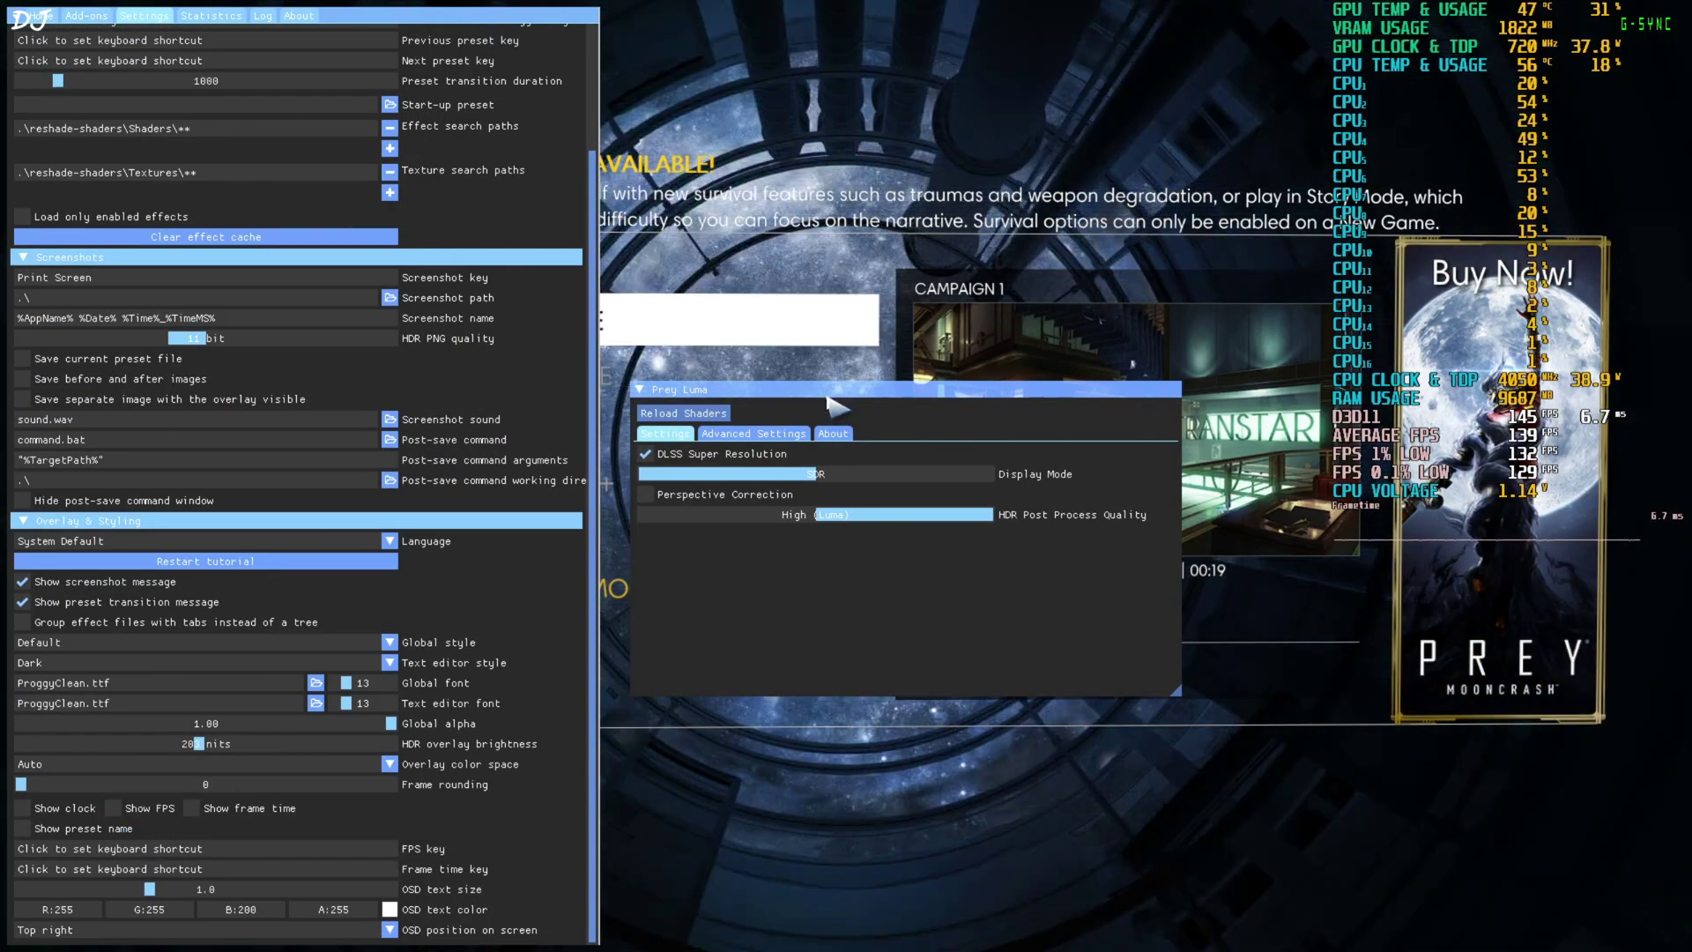
Shift the Prey Luma window slightly and review its Perspective Correction and HDR Post Process Quality options, keeping quality at High (Luma)
left_click_drag(826, 397, 779, 405)
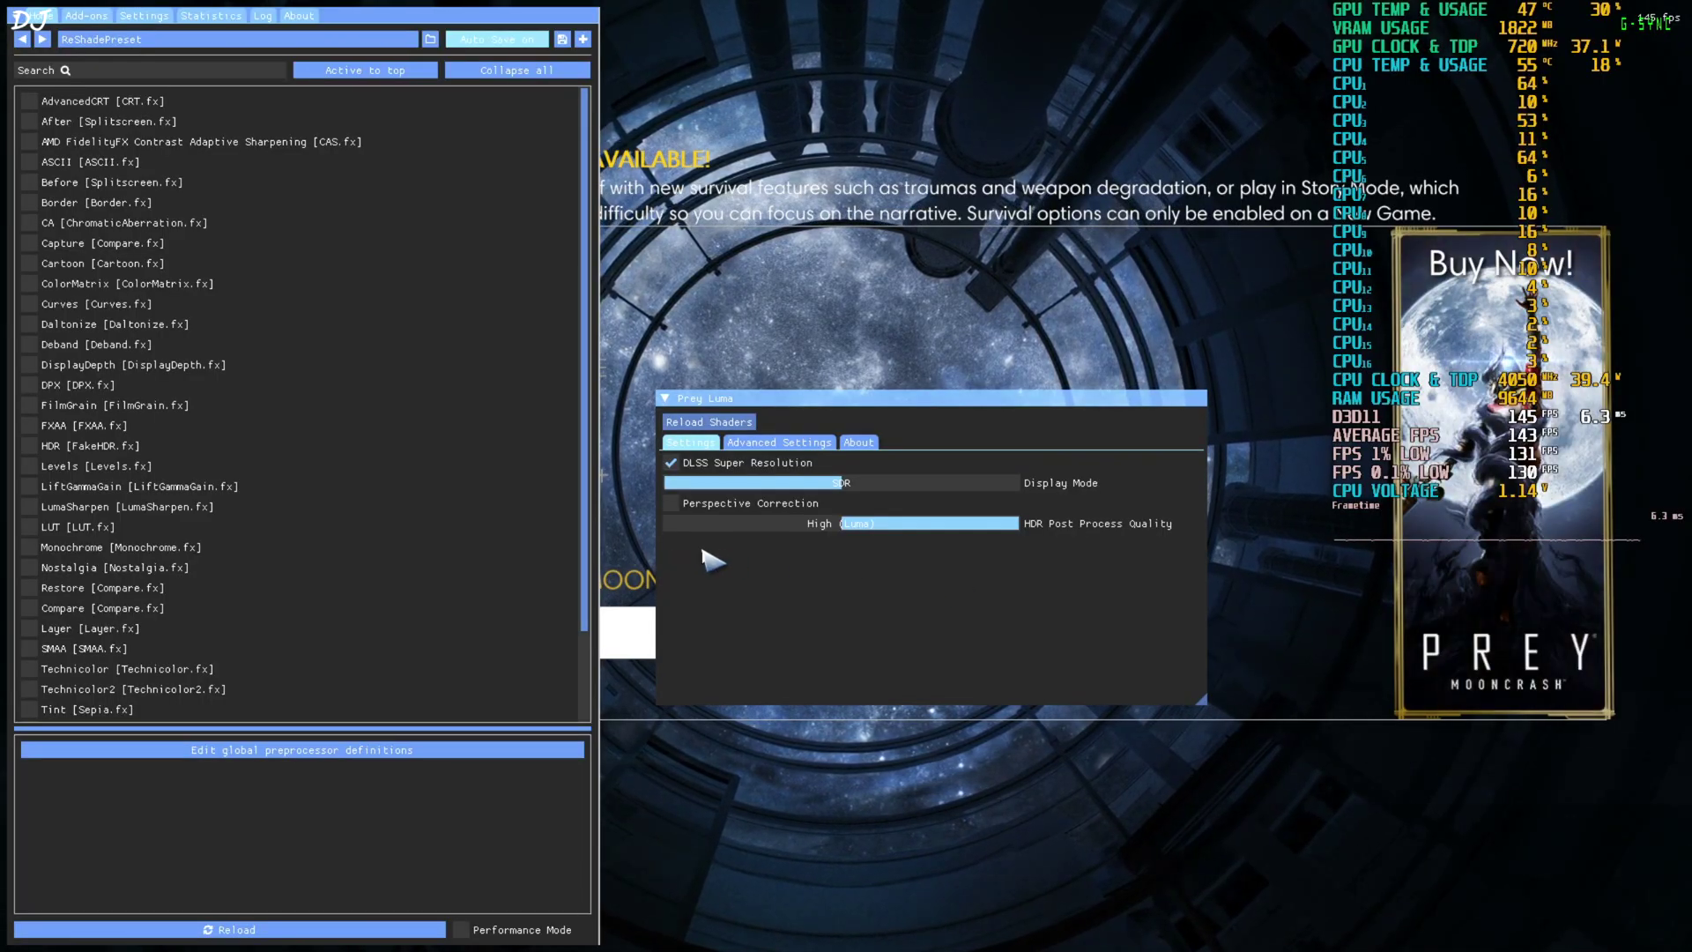
mouse_move(677, 510)
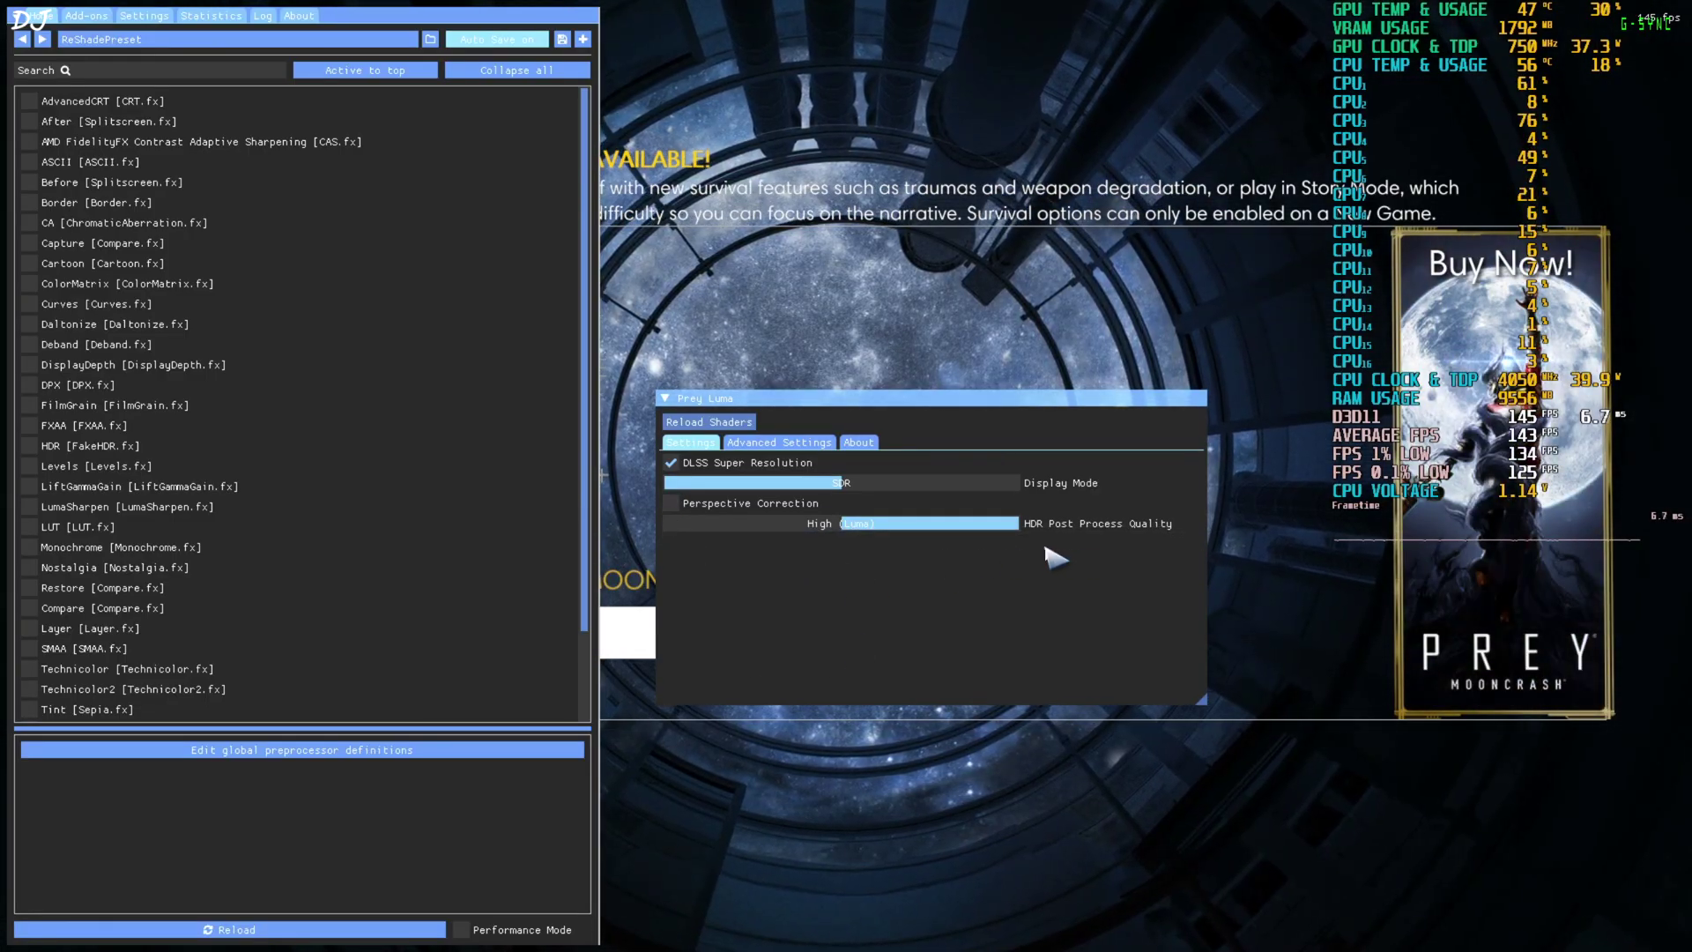
mouse_move(835, 533)
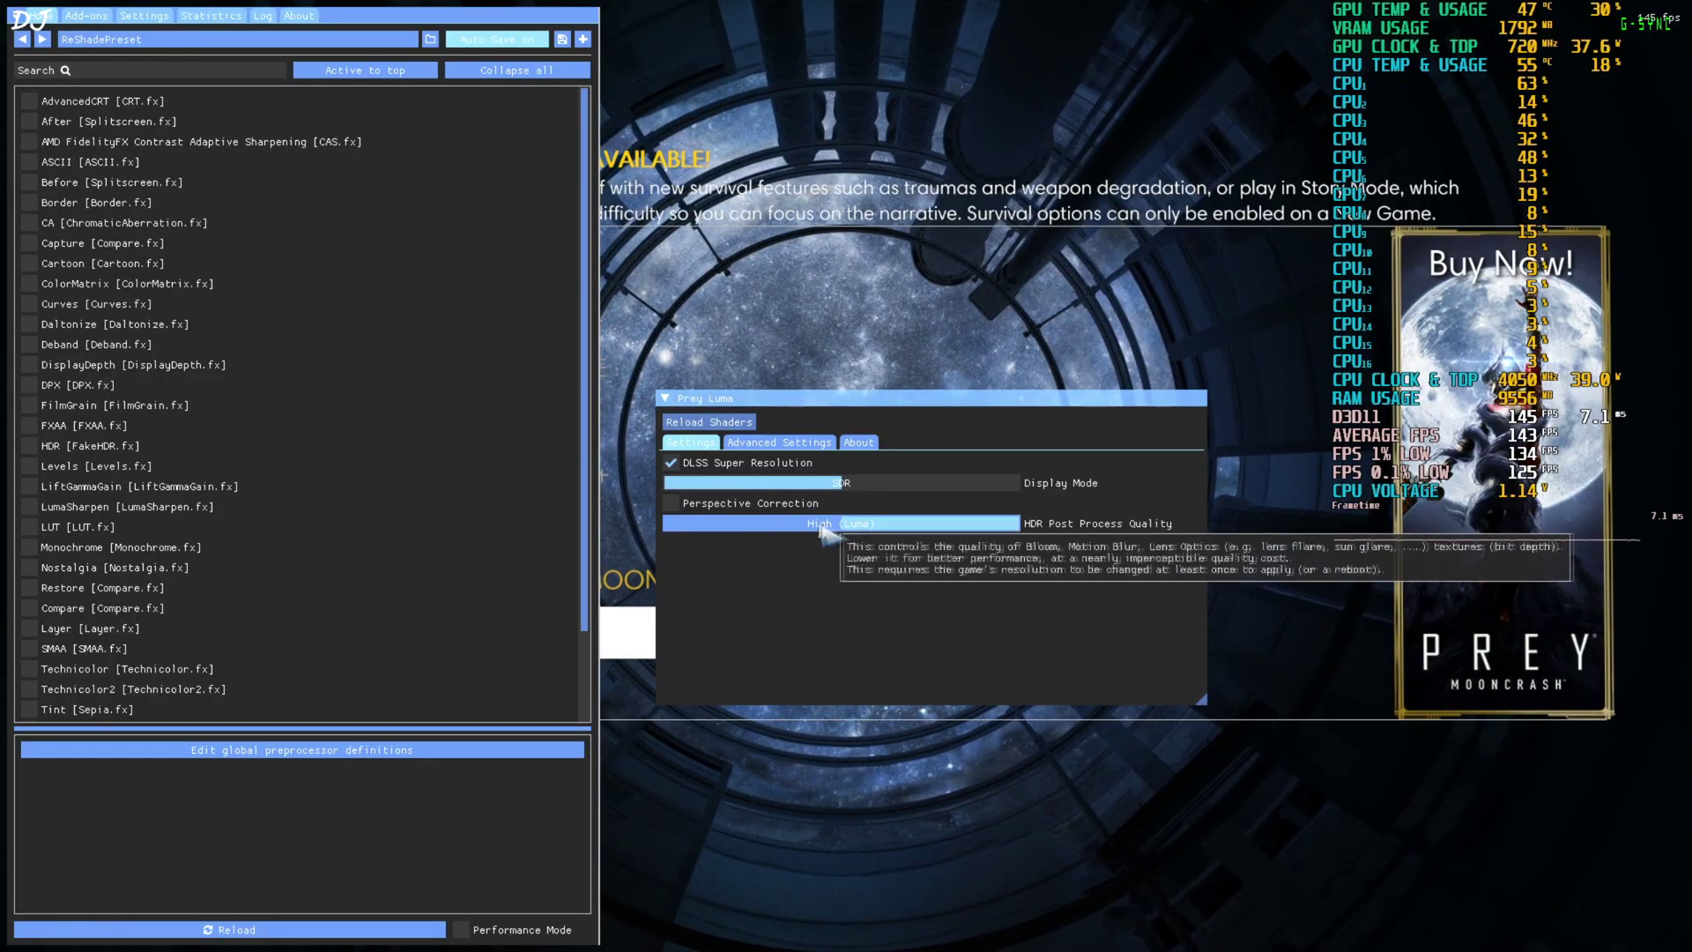
left_click(831, 524)
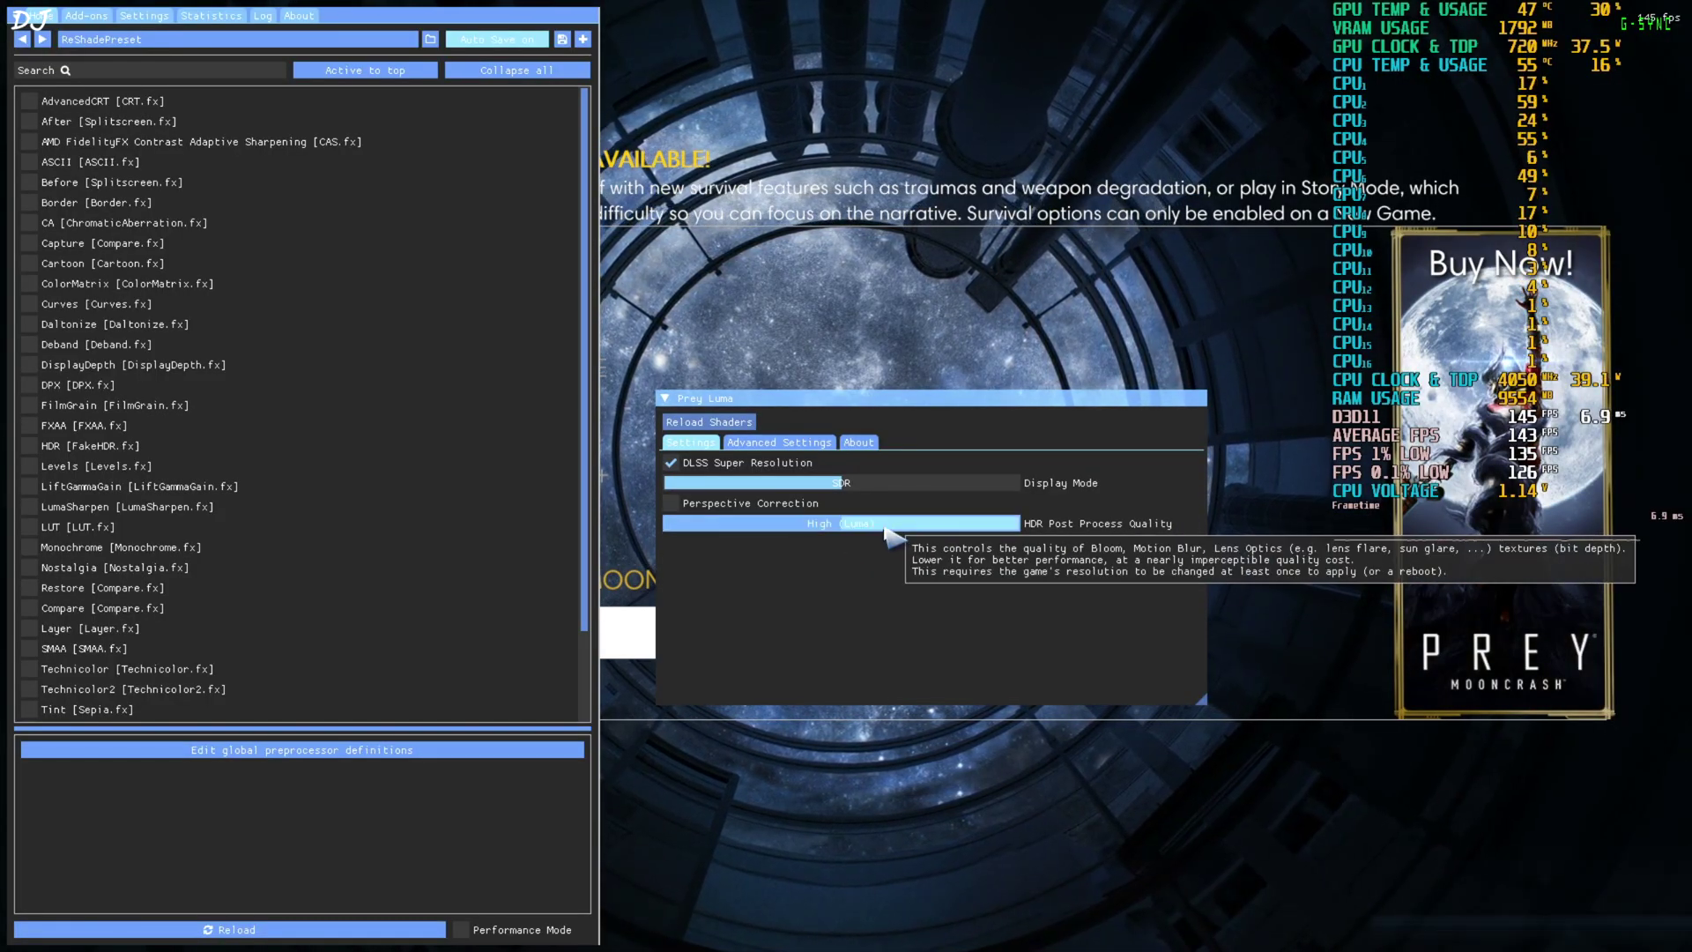
left_click(888, 526)
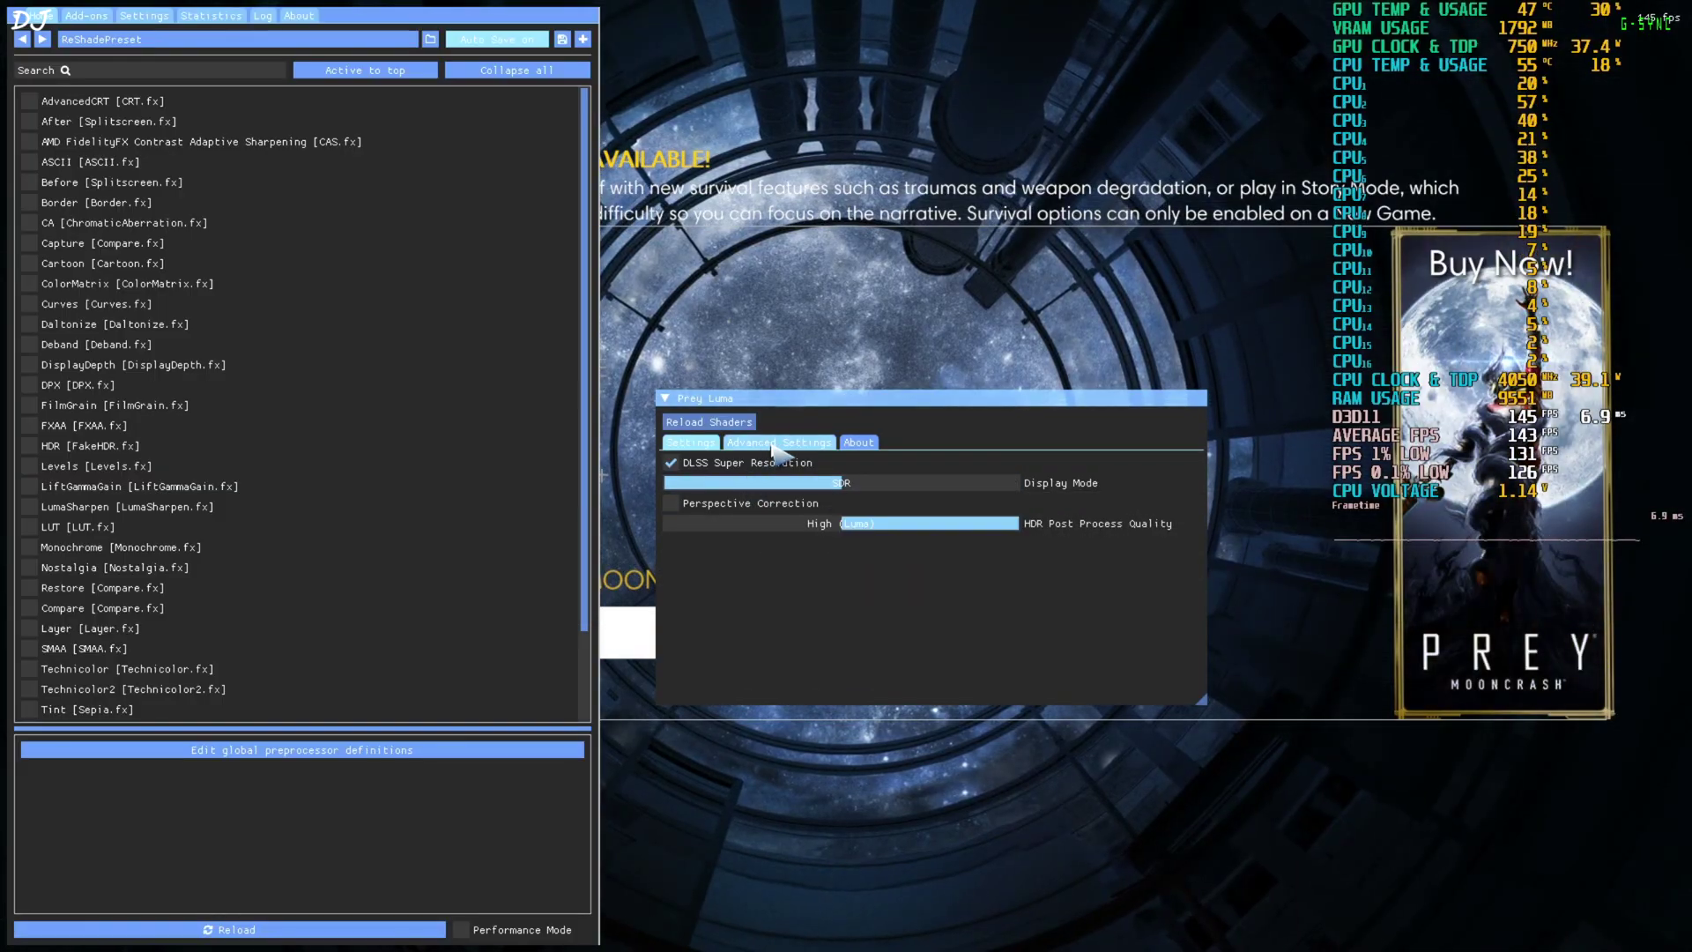
Try SSR_QUALITY at 0 in Luma's advanced settings and set it back to 1
left_click(773, 443)
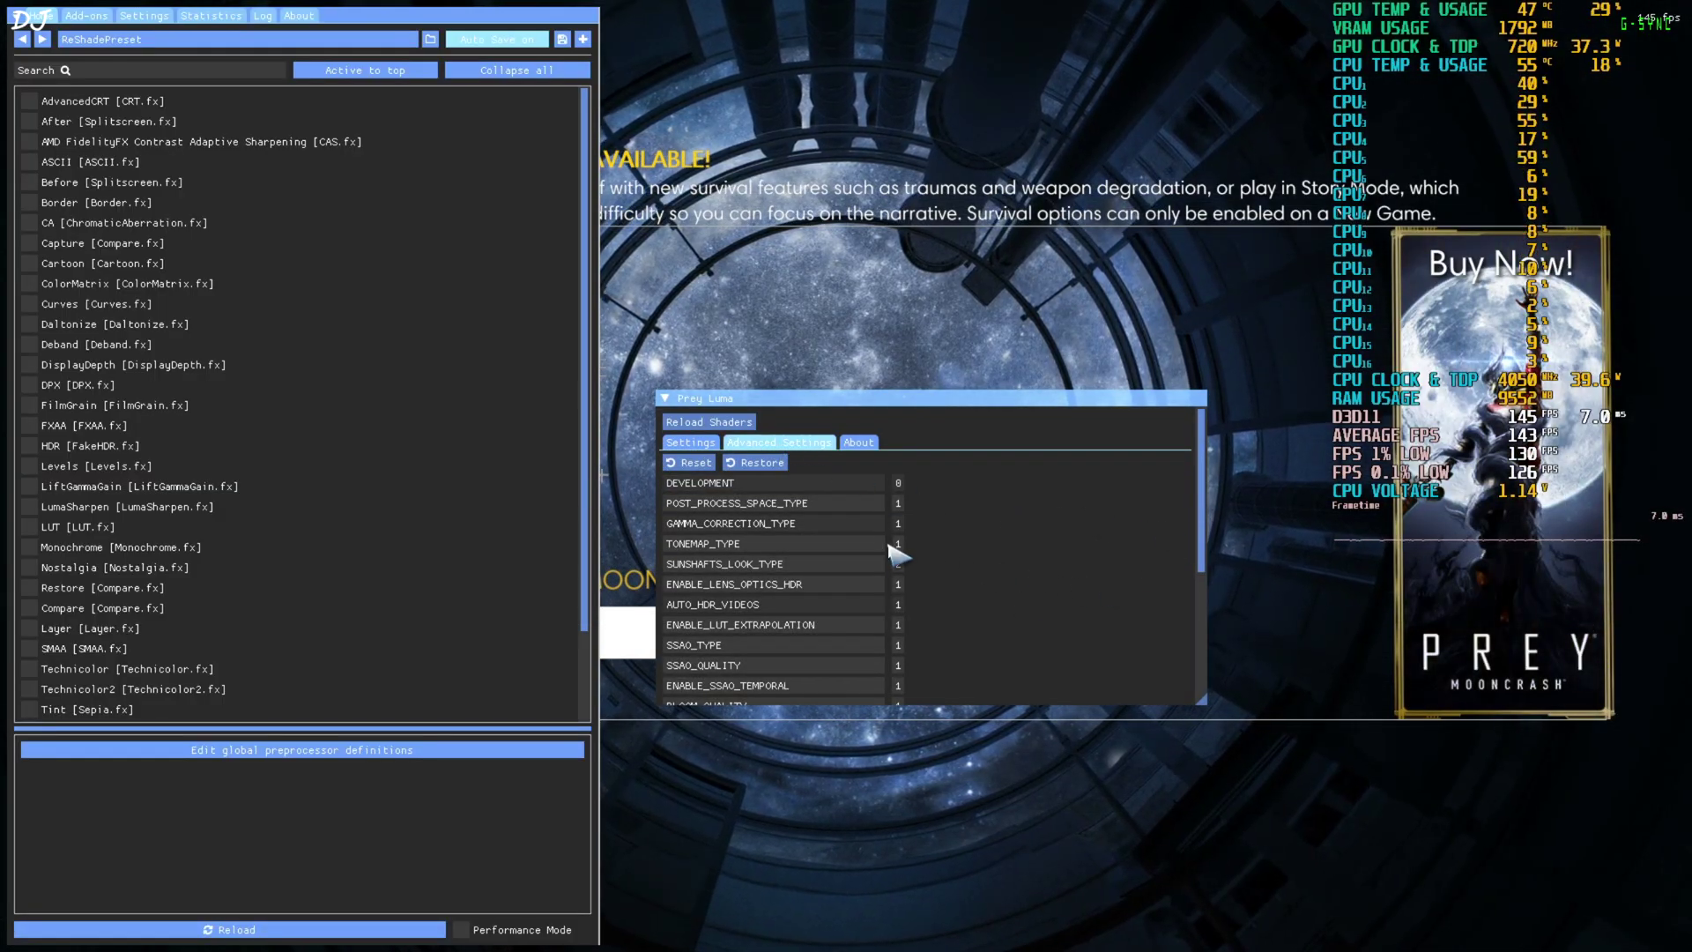
scroll(893, 551, "down", 3)
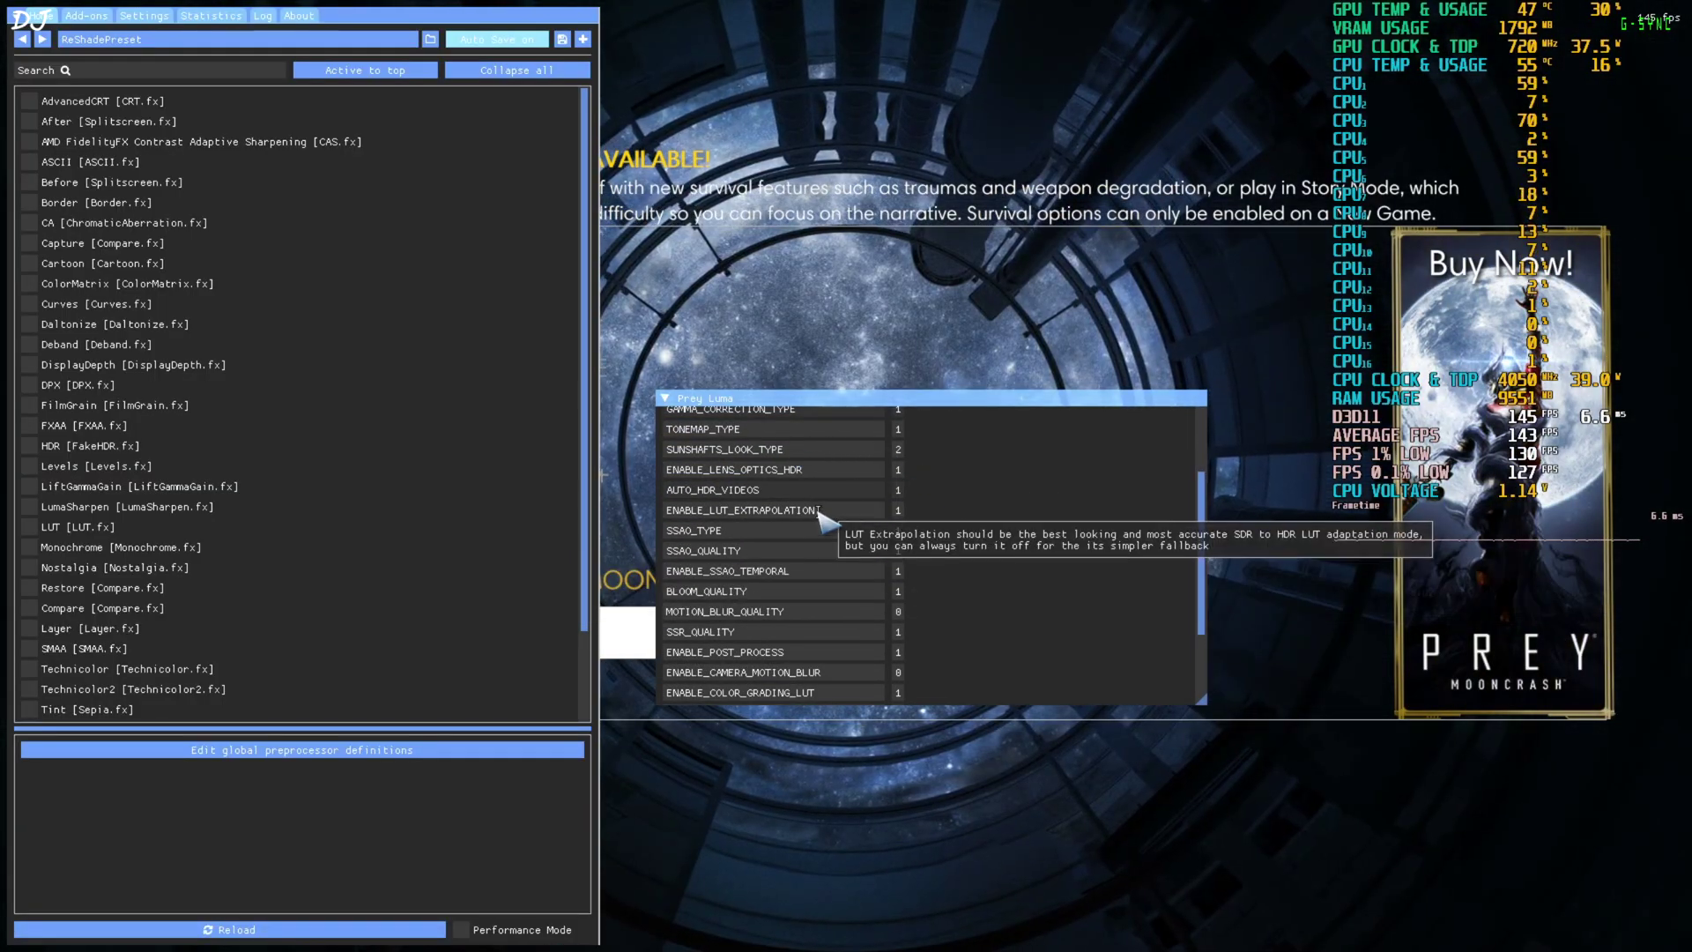
scroll(893, 551, "down", 2)
double_click(898, 574)
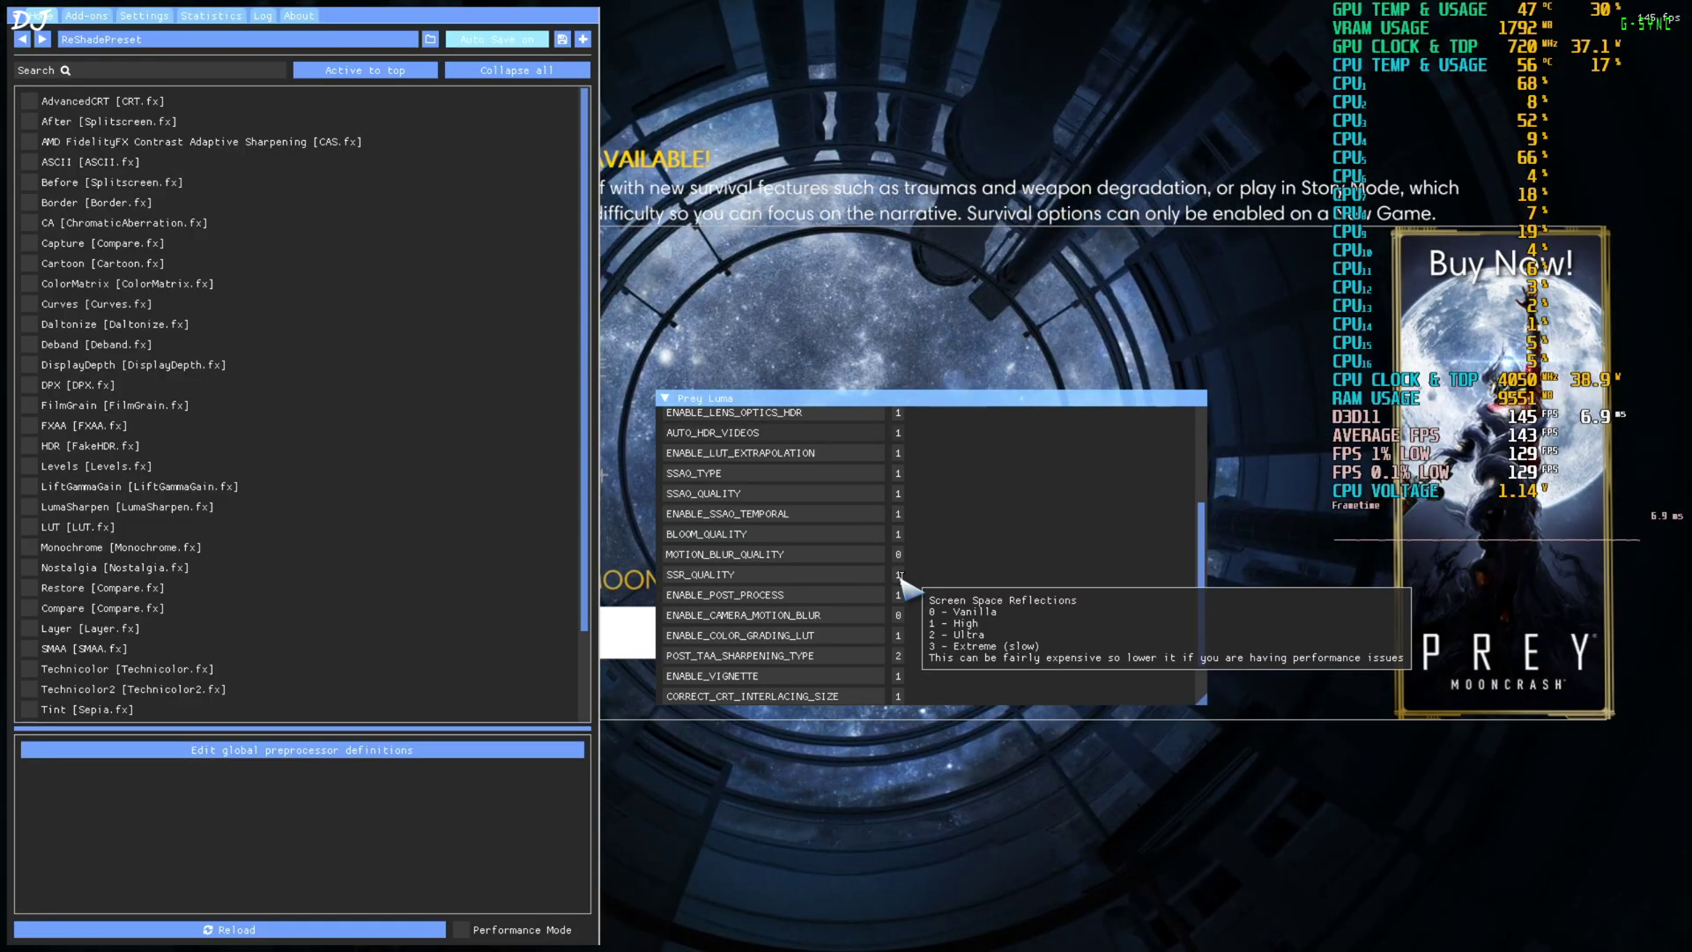
double_click(898, 575)
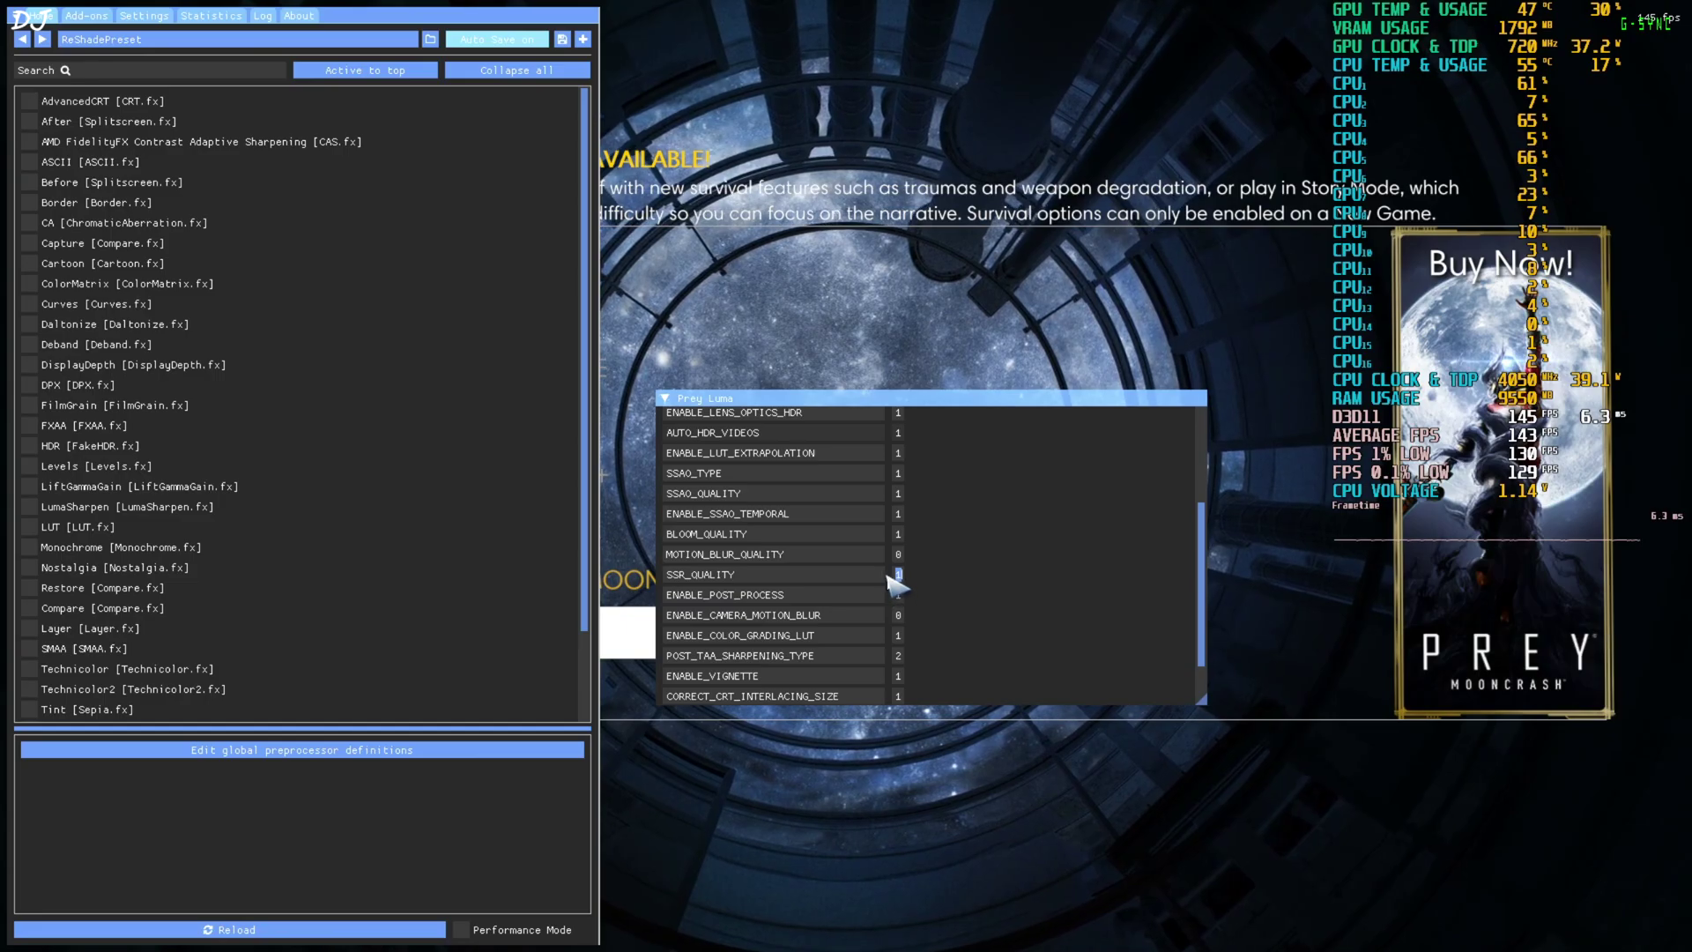
type("0")
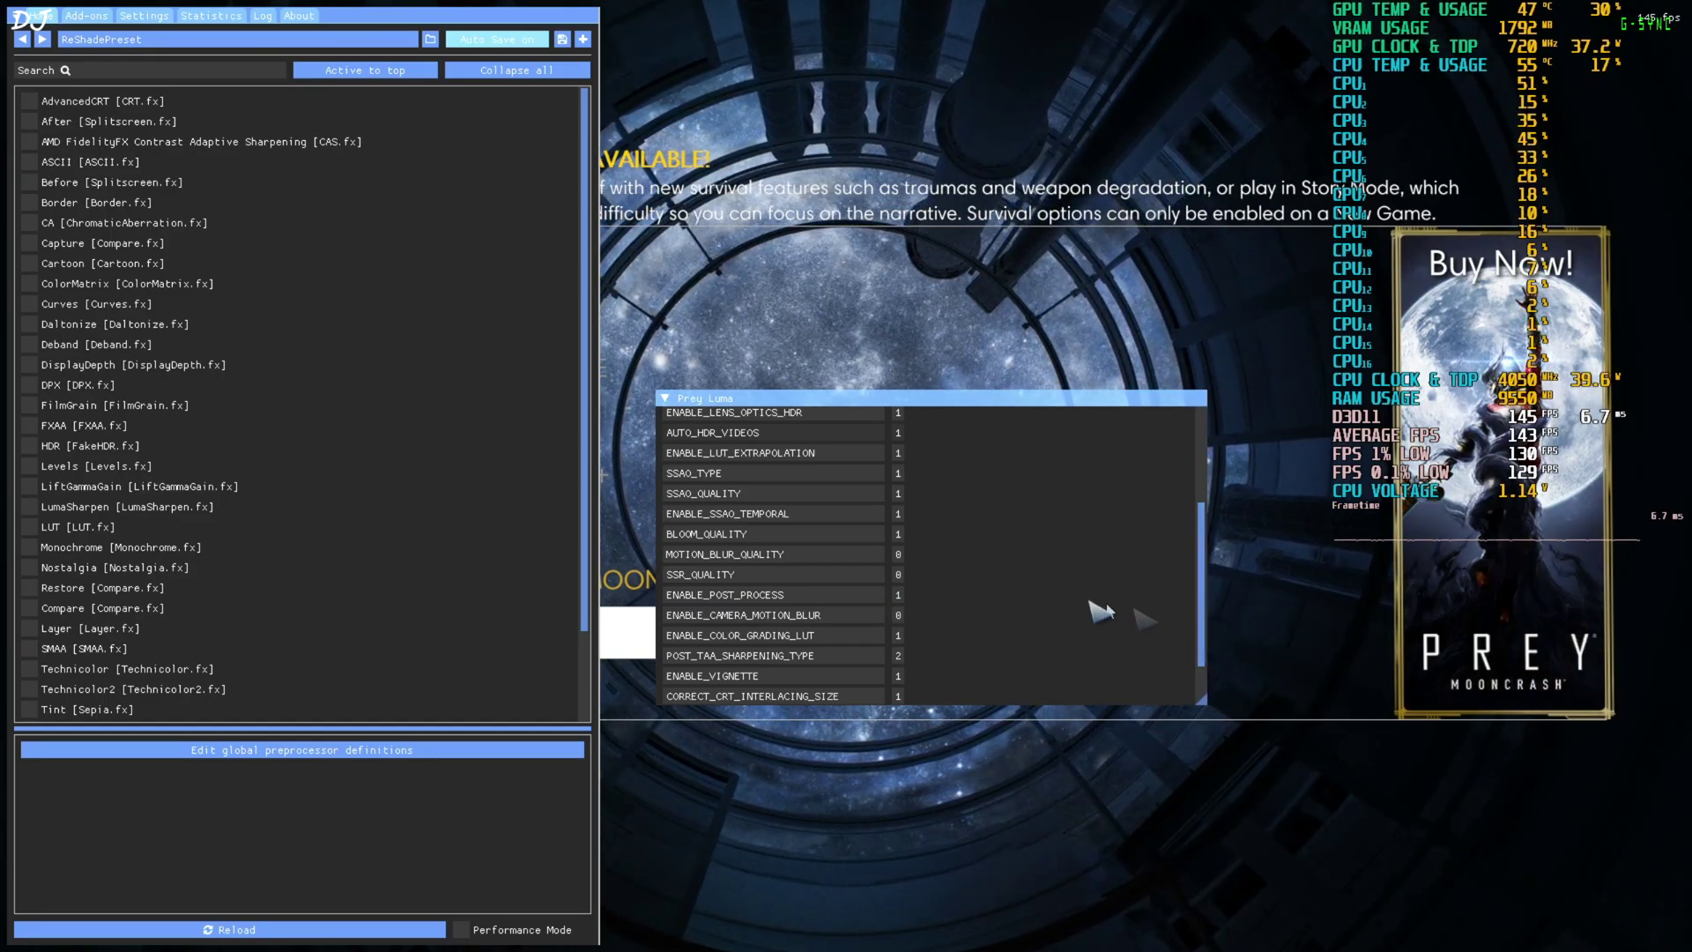
mouse_move(899, 574)
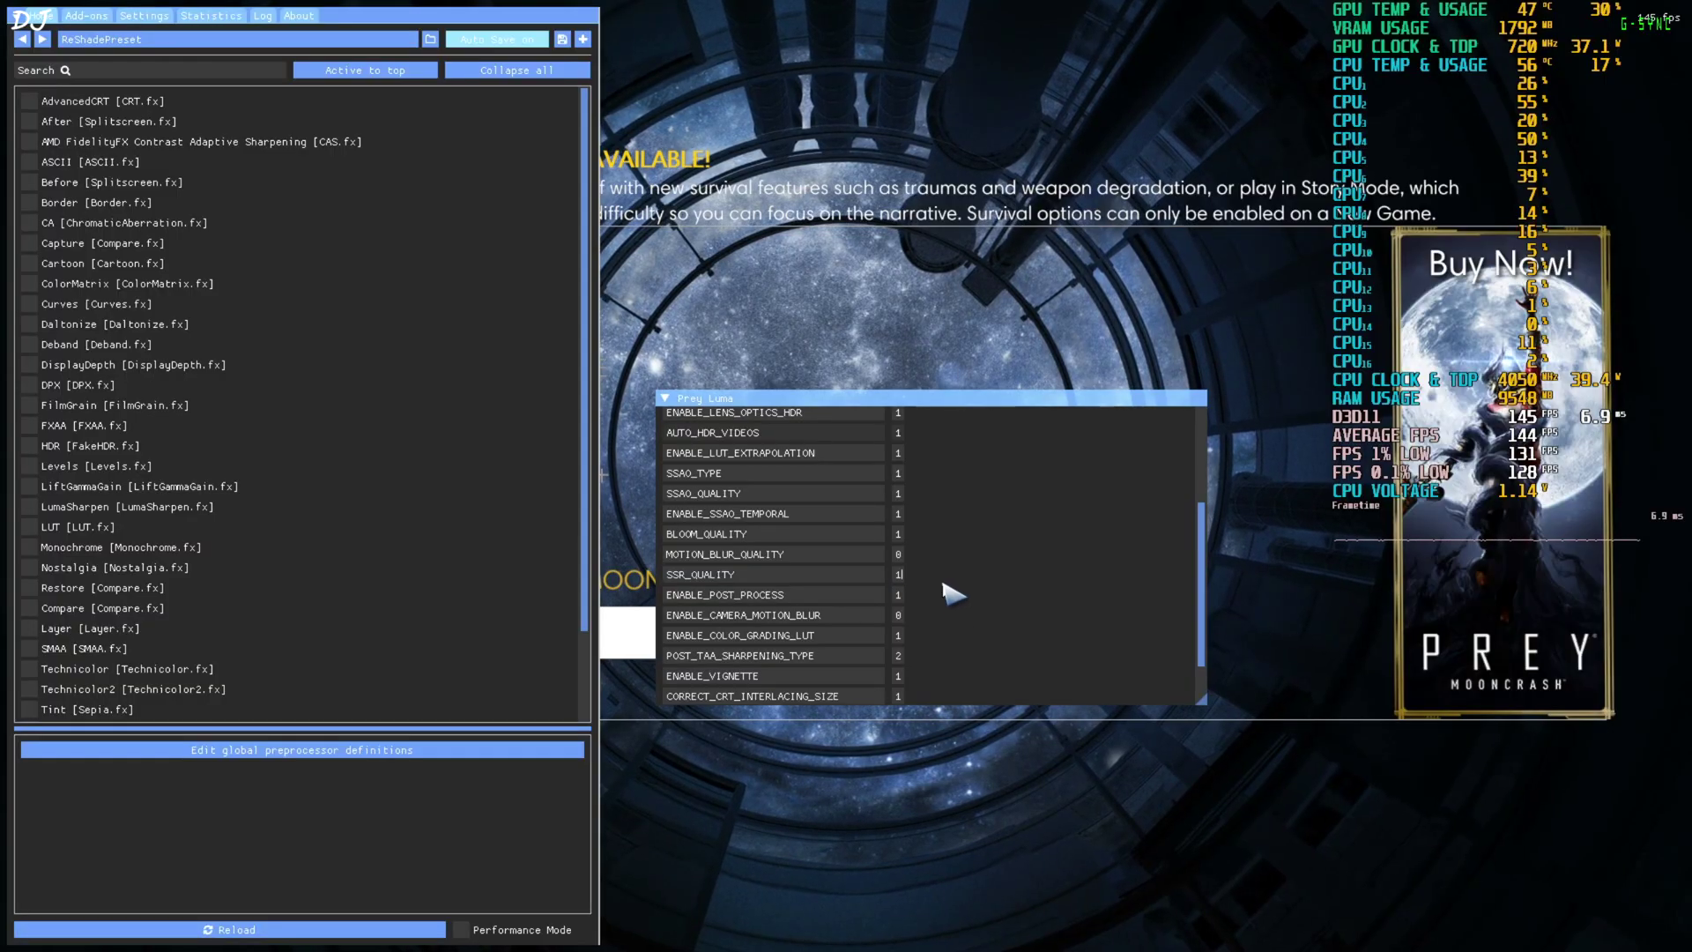
scroll(961, 638, "down", 3)
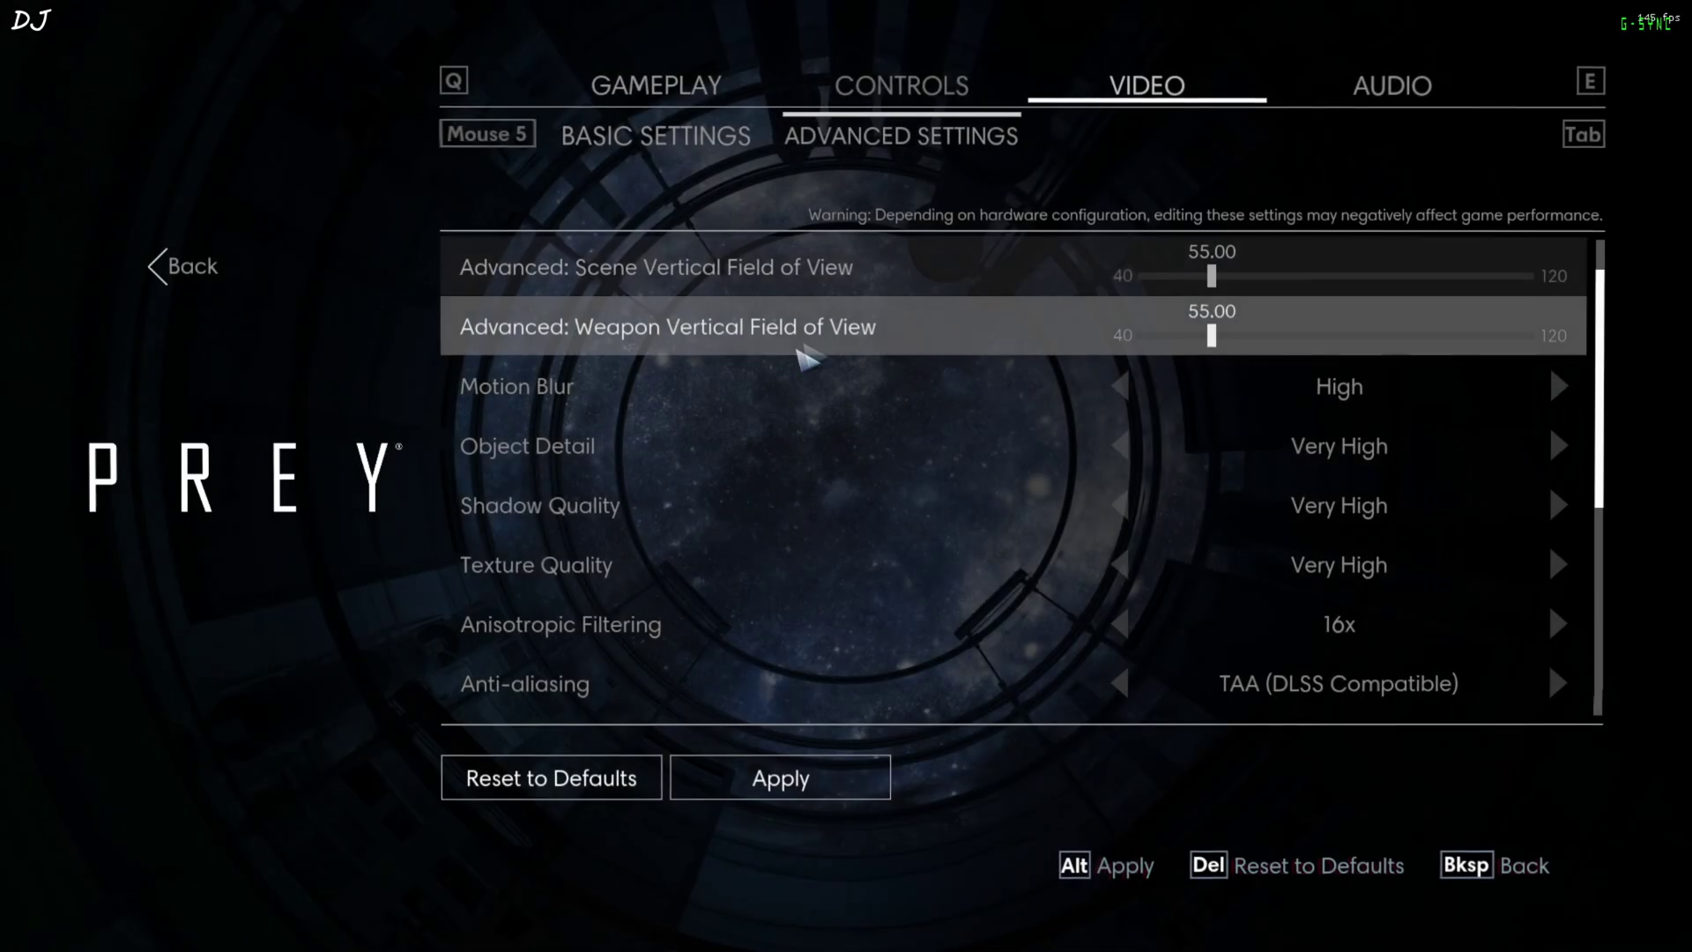
Review the game's advanced video settings, including TAA (DLSS Compatible) anti-aliasing and adaptive resolution, and apply them
scroll(789, 332, "down", 2)
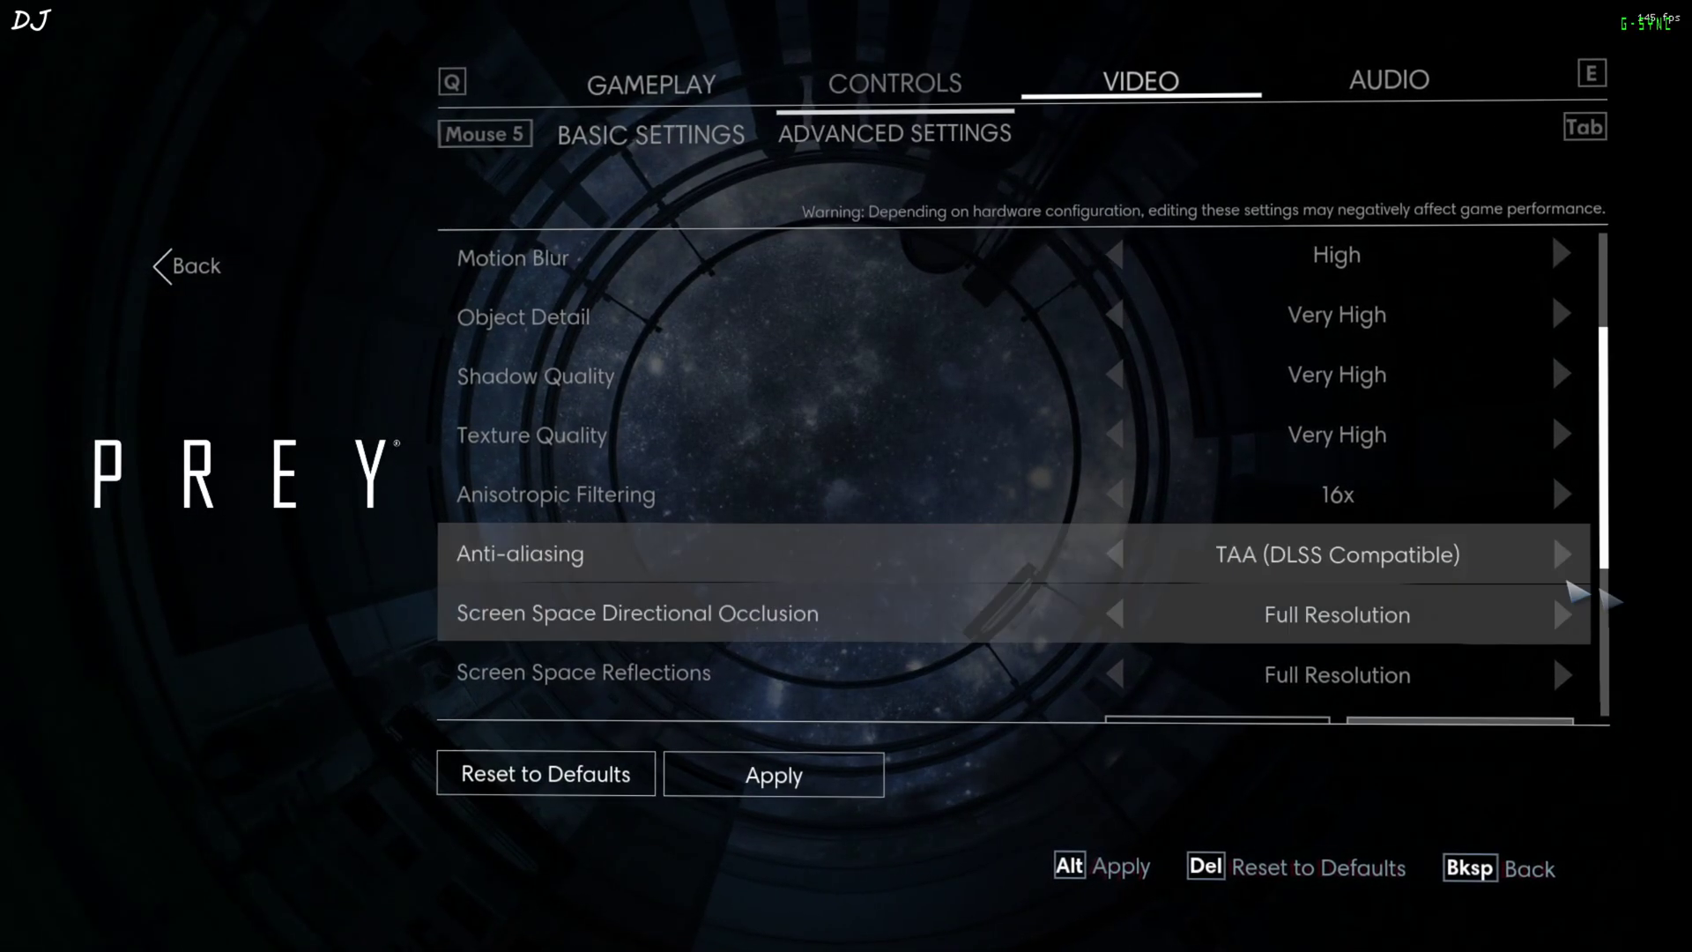
scroll(1216, 578, "down", 1)
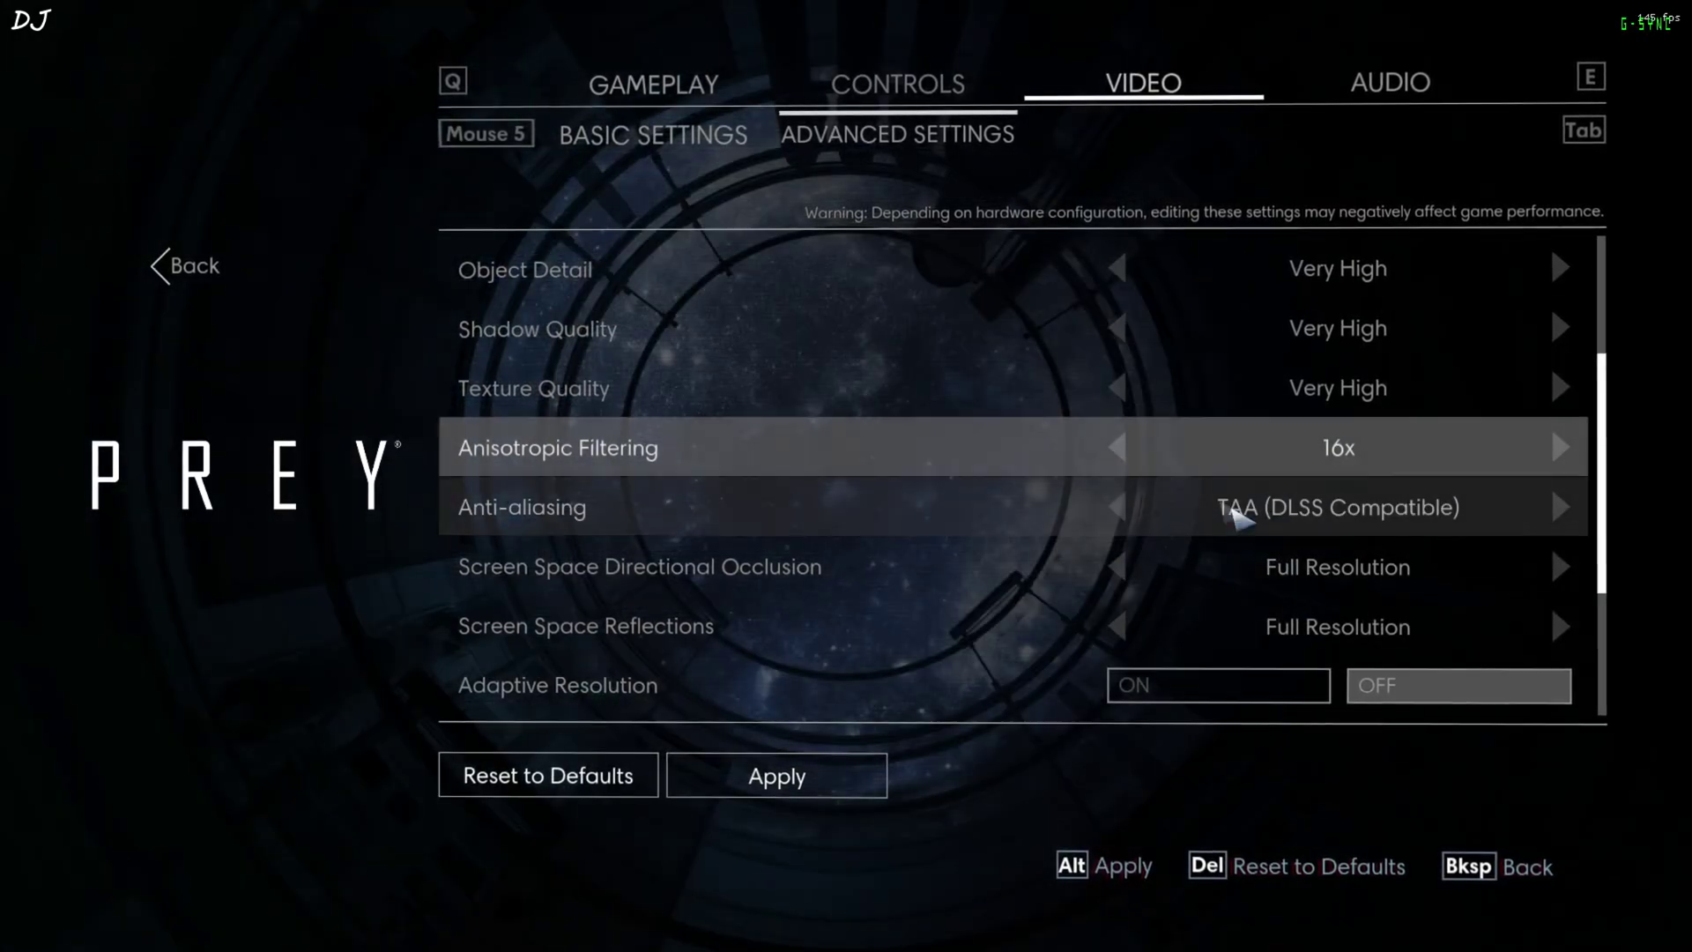
scroll(1239, 506, "down", 4)
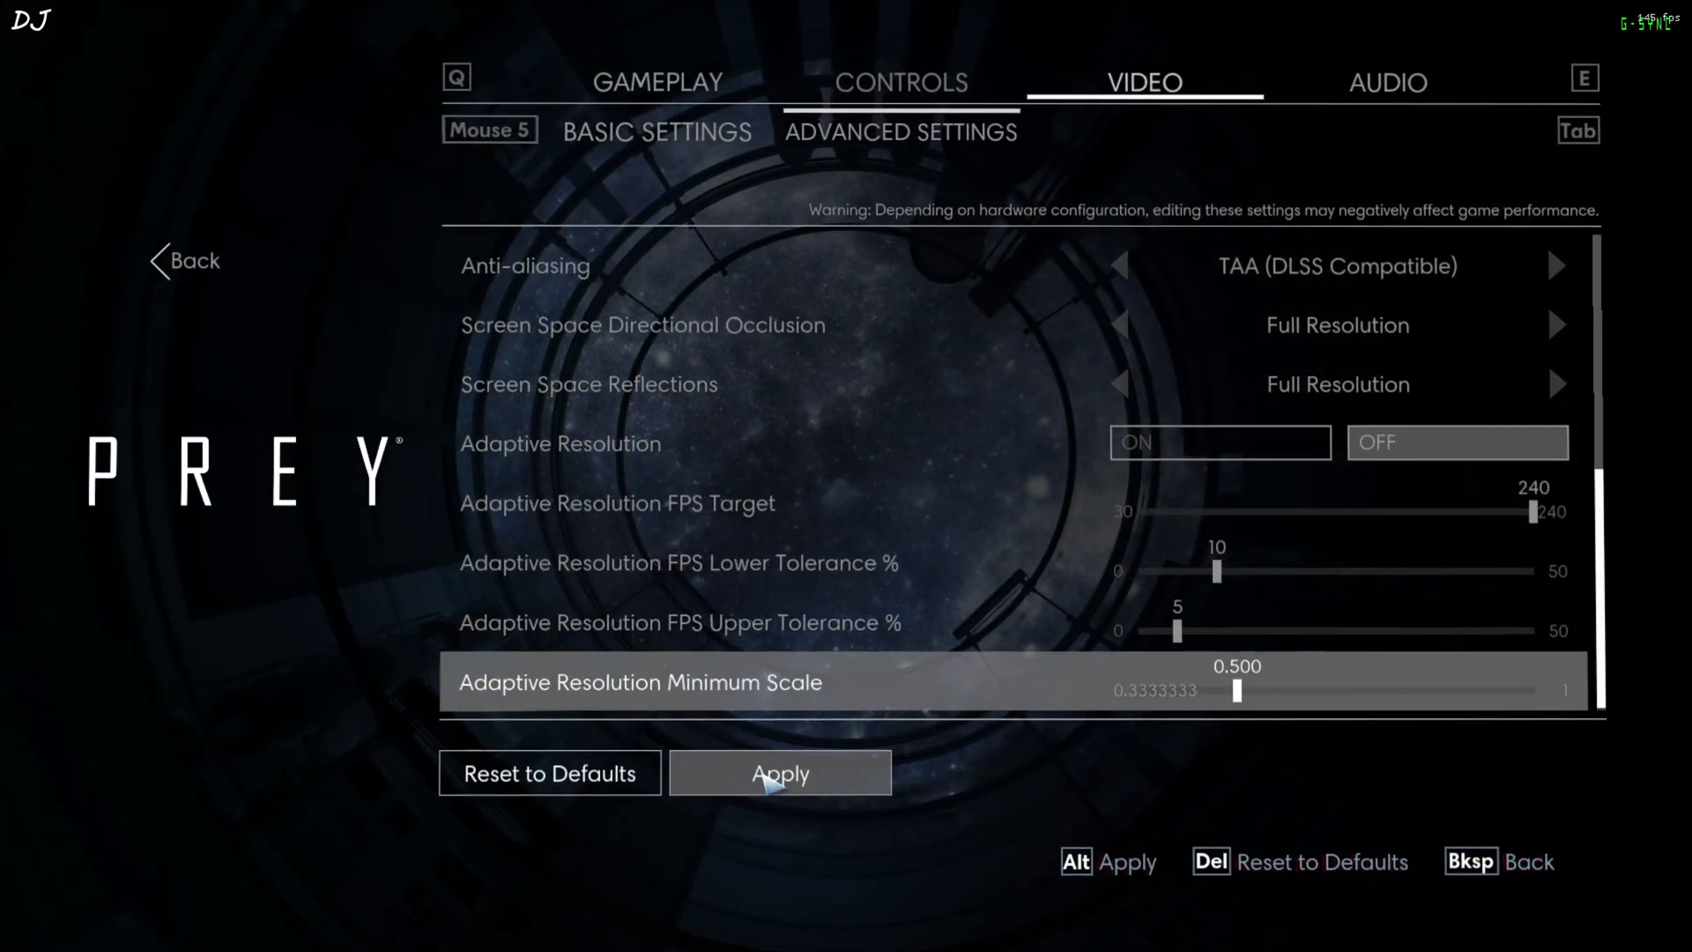
left_click(765, 775)
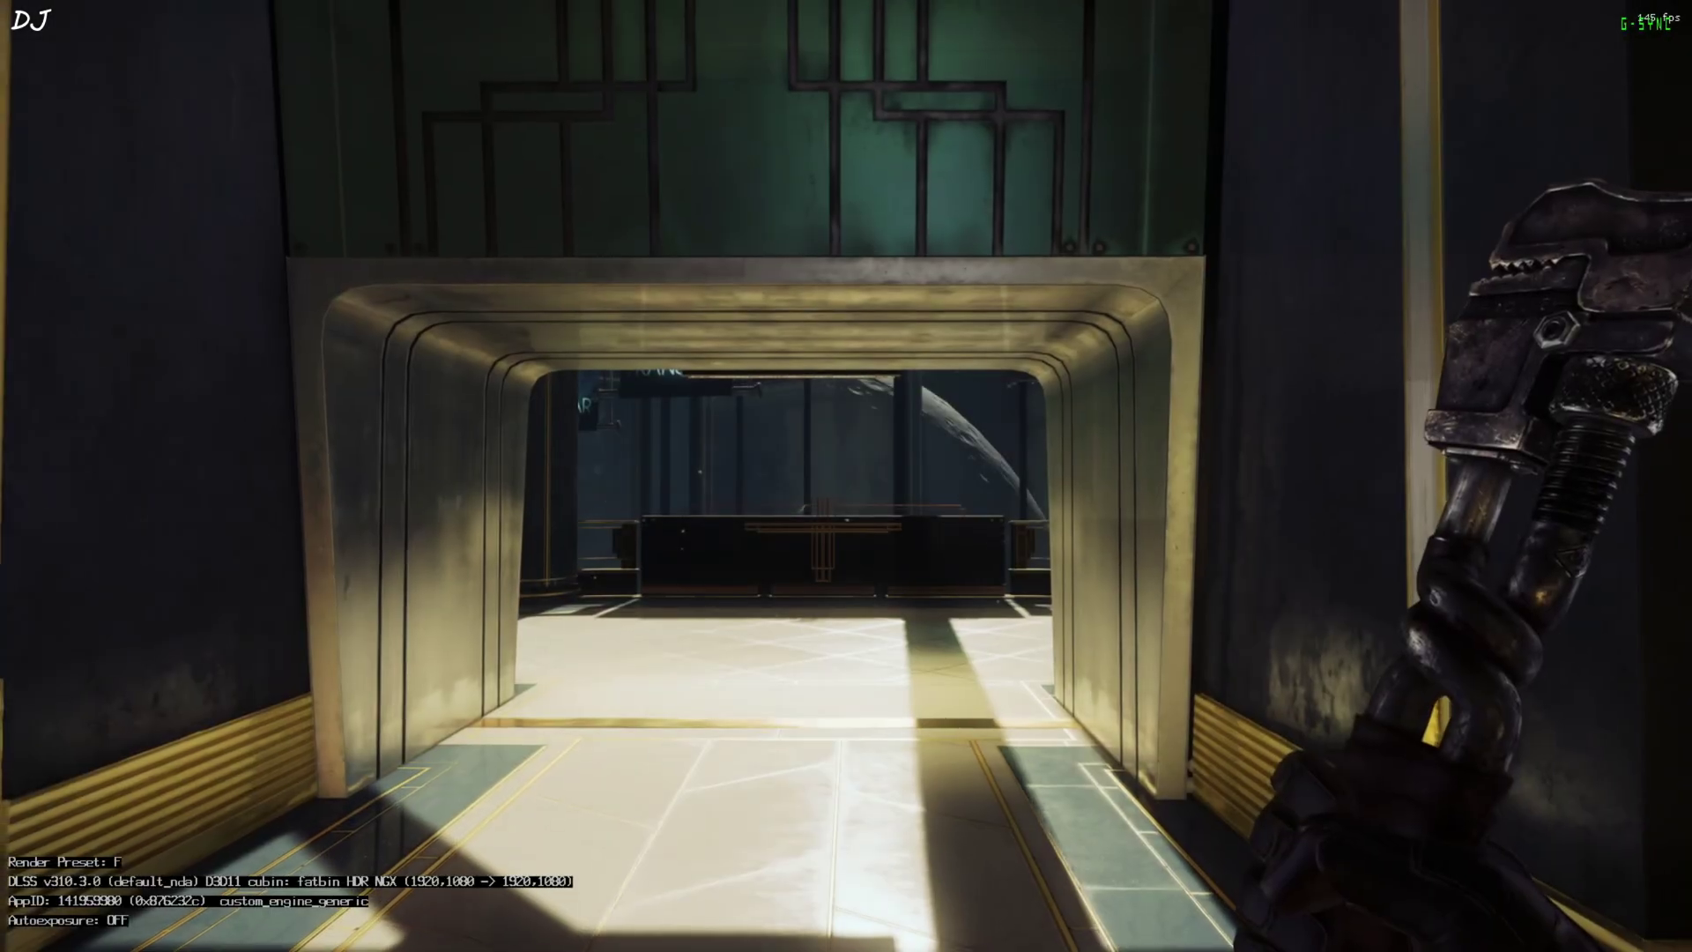
Walk back and forth through the metallic lobby passage to examine the lighting and image quality with DLSS running
key("w")
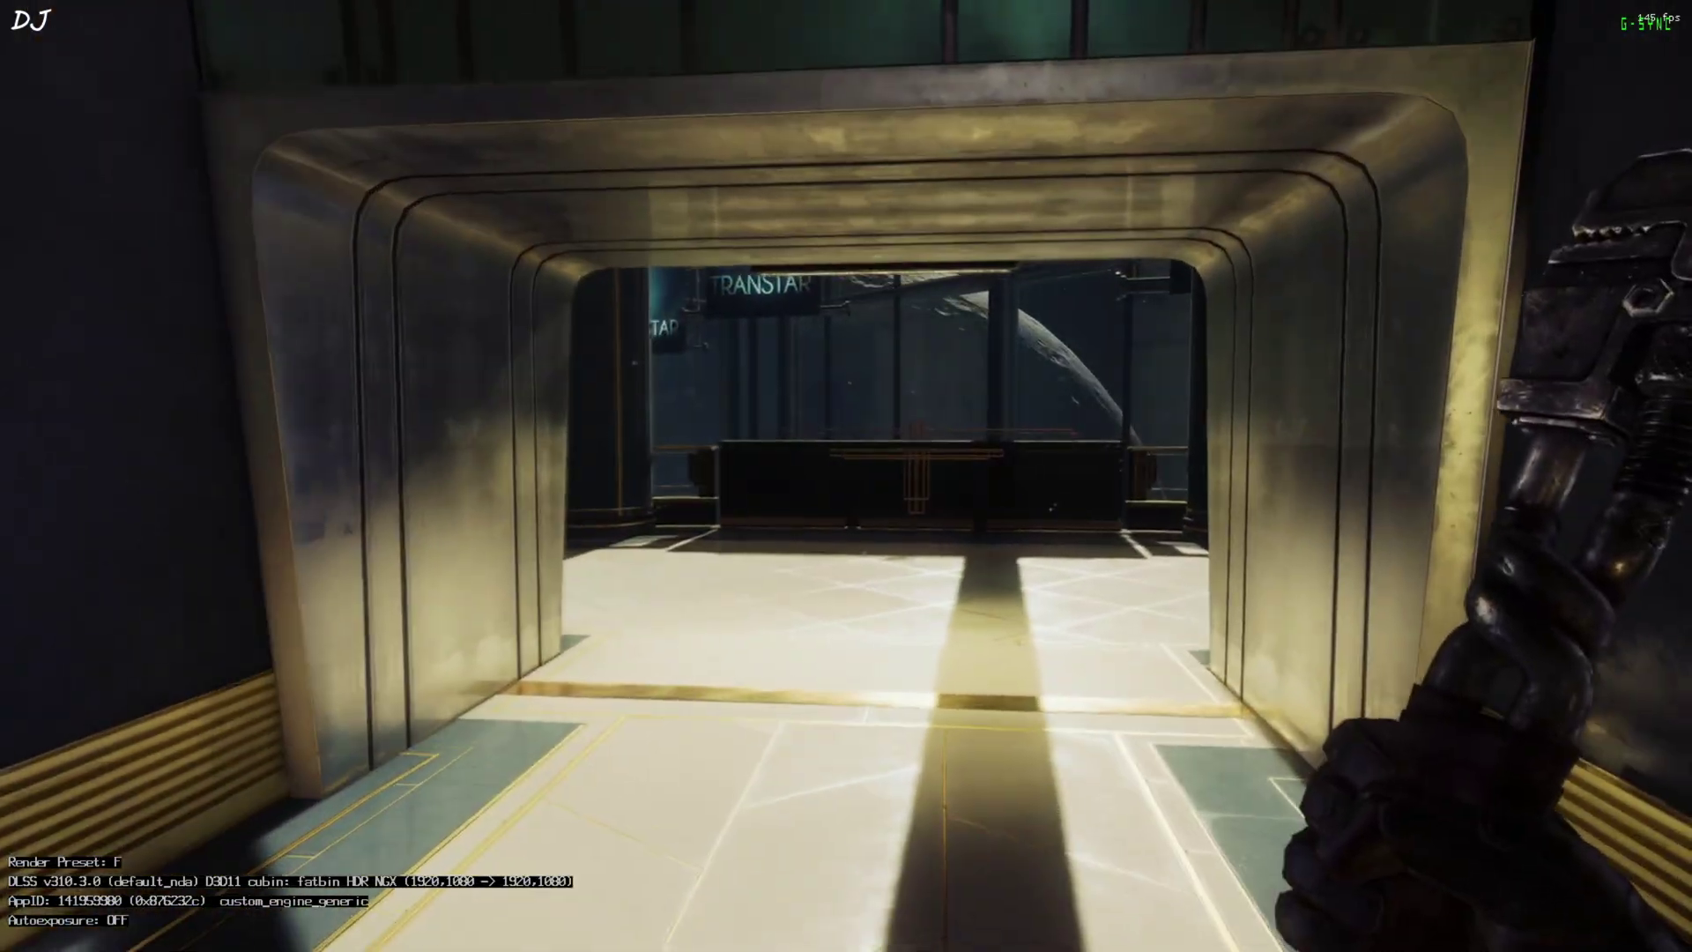
key("w")
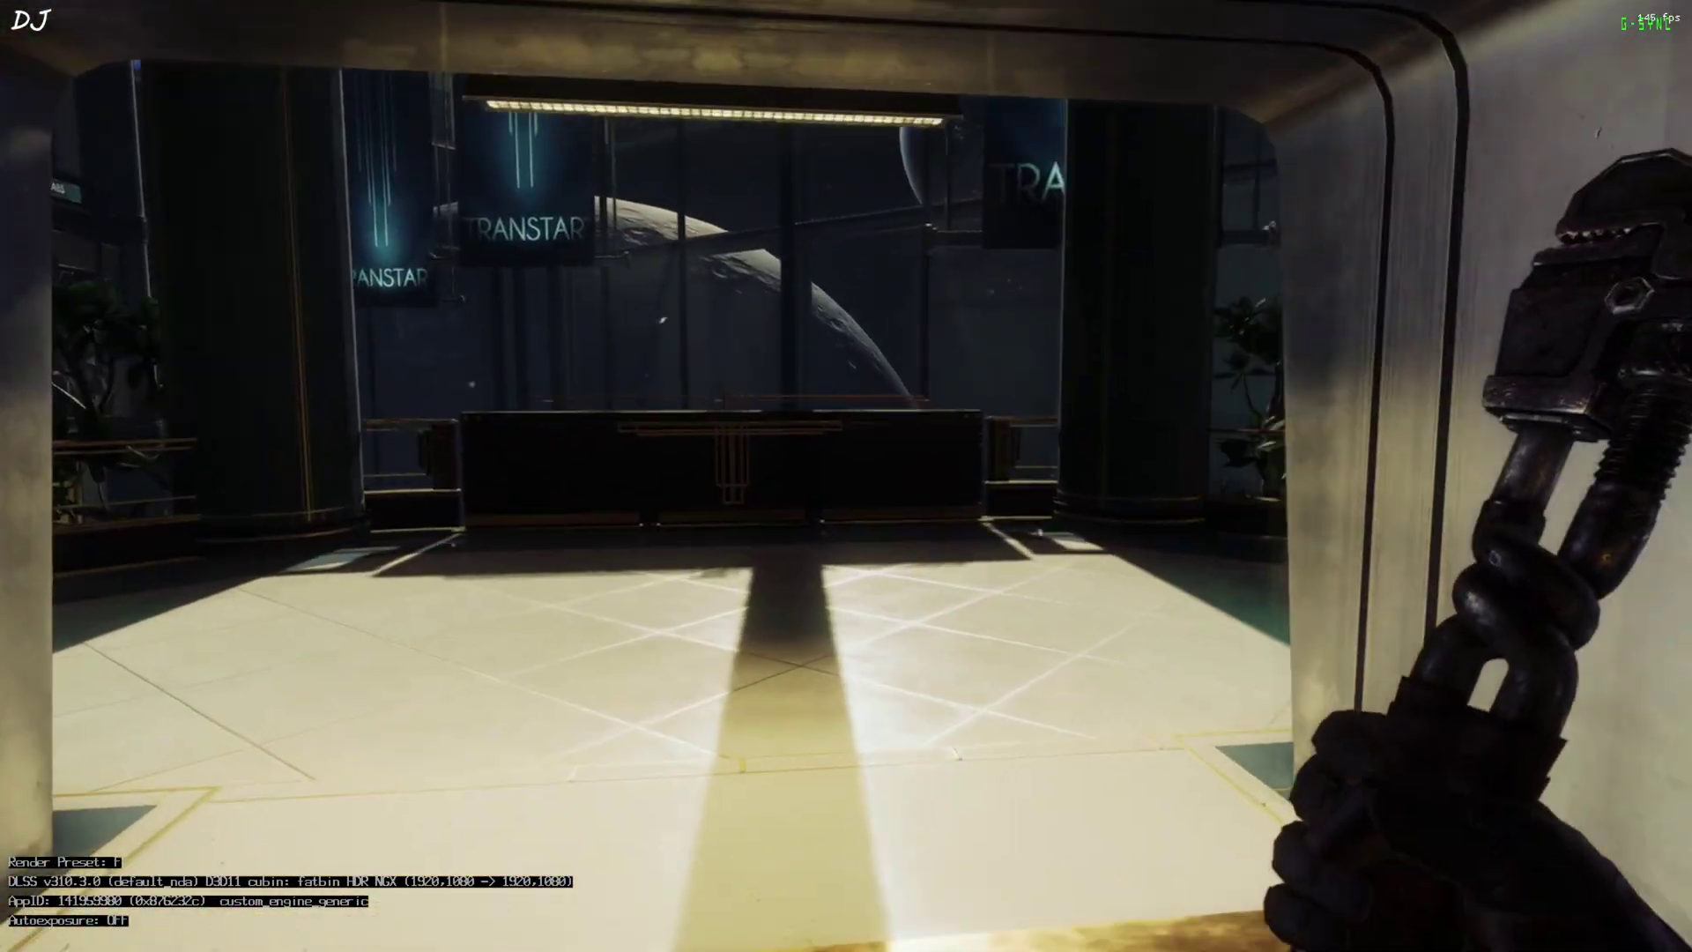
key("s")
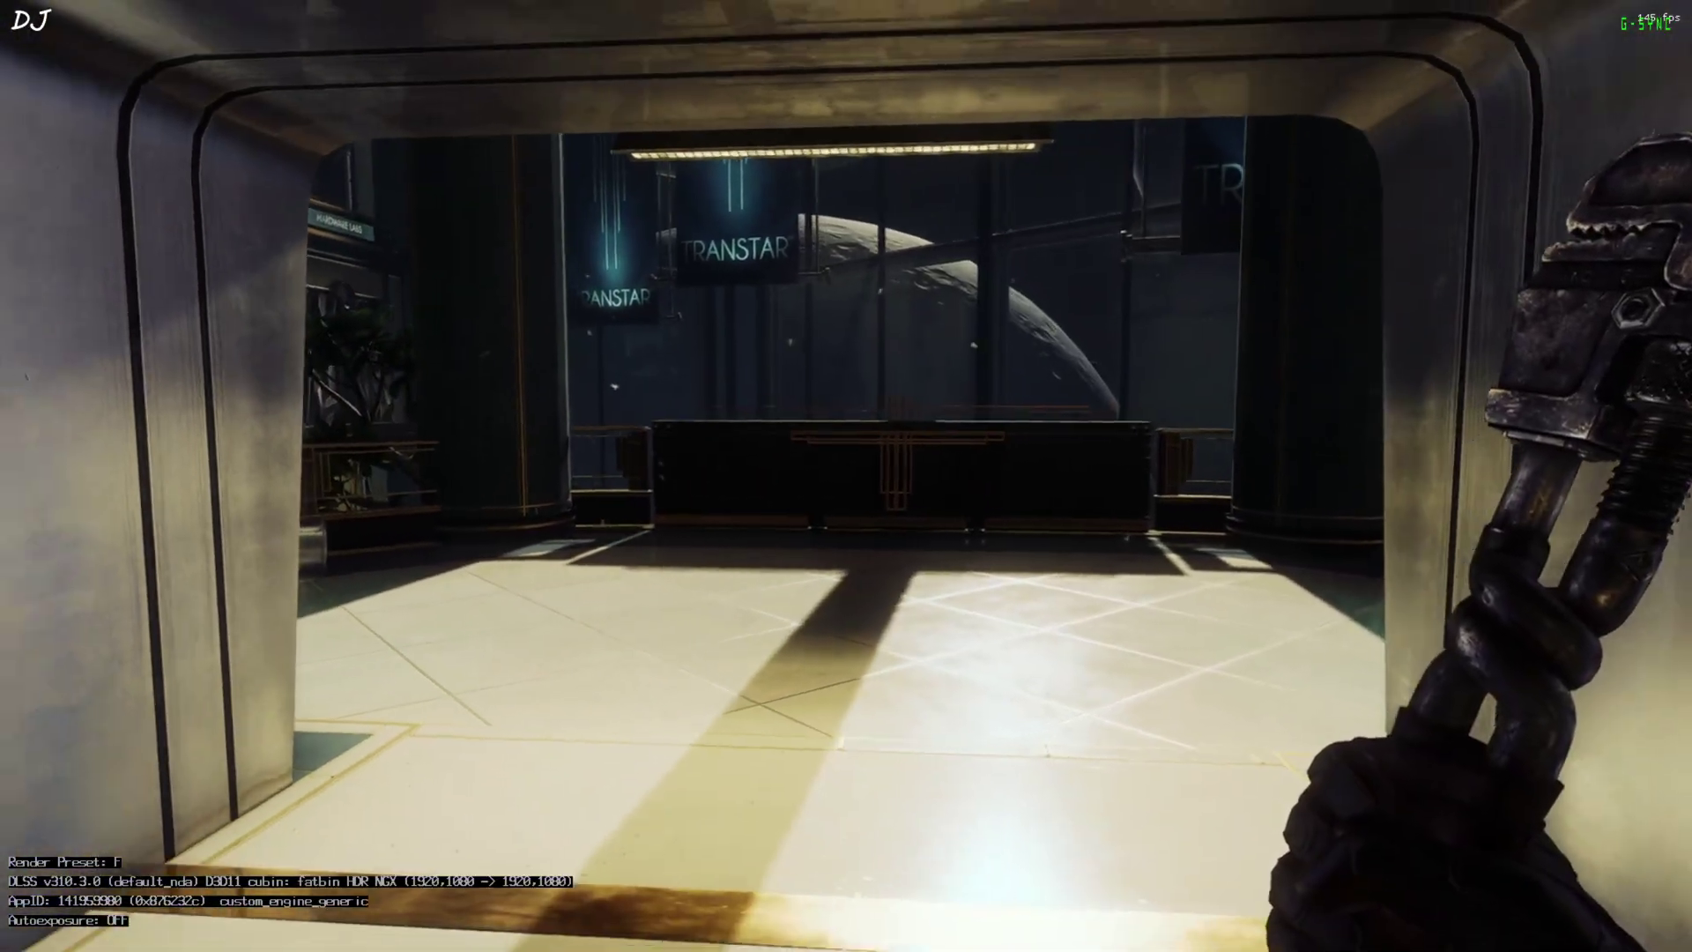
key("w")
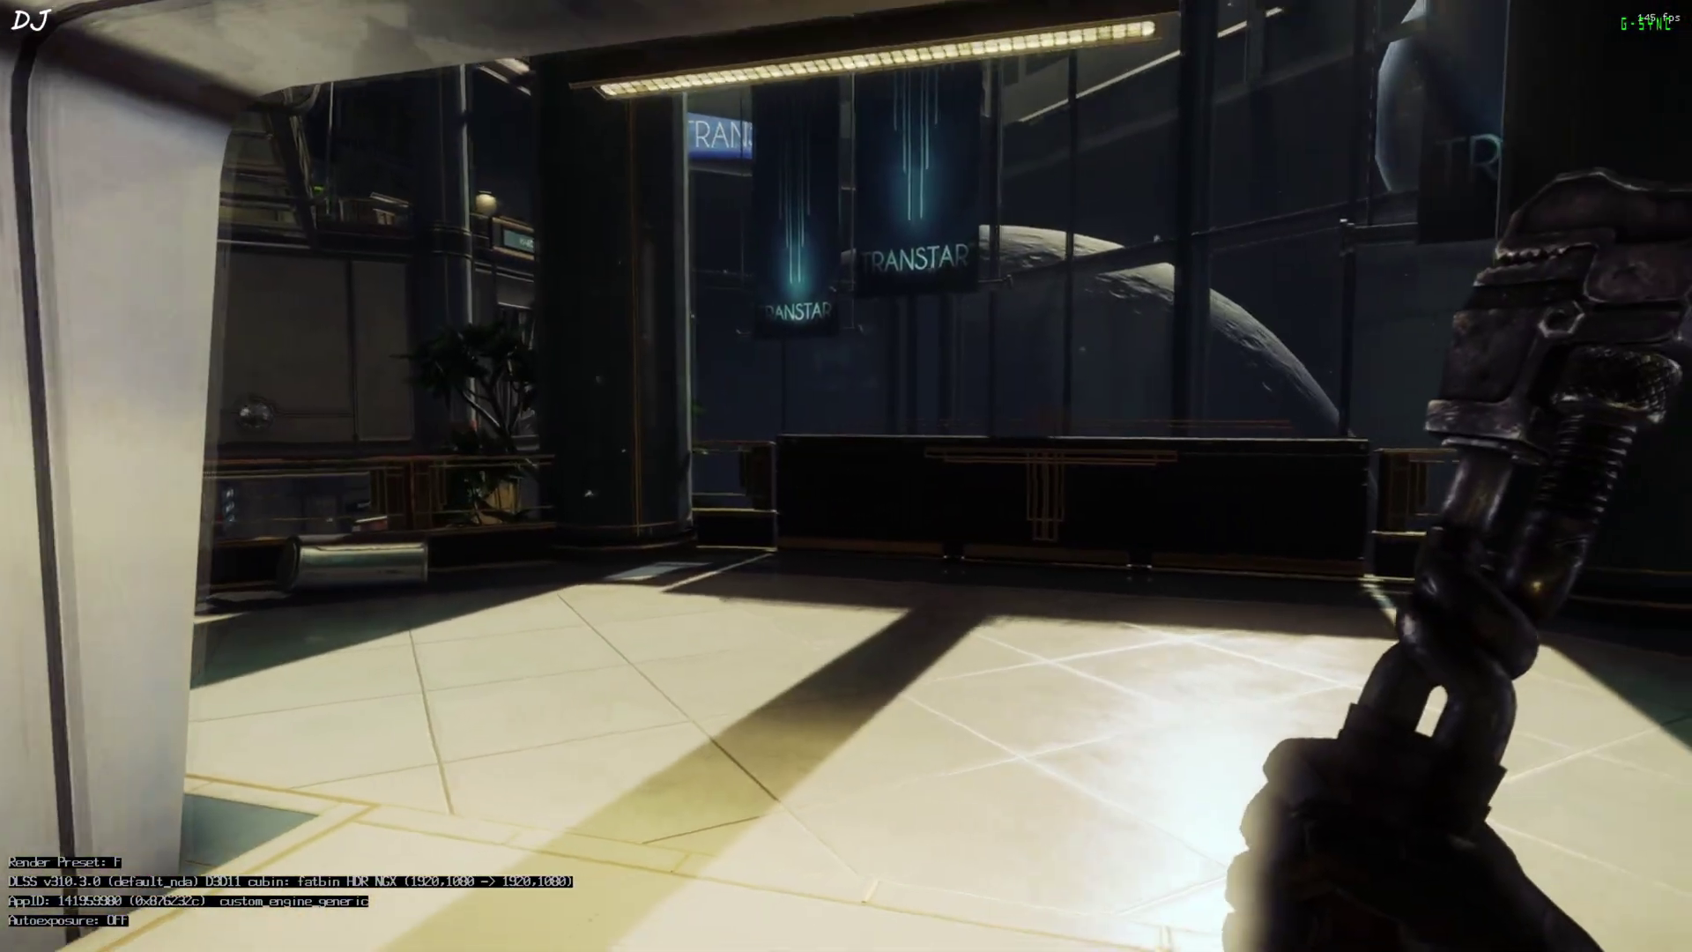
key("s")
key("w")
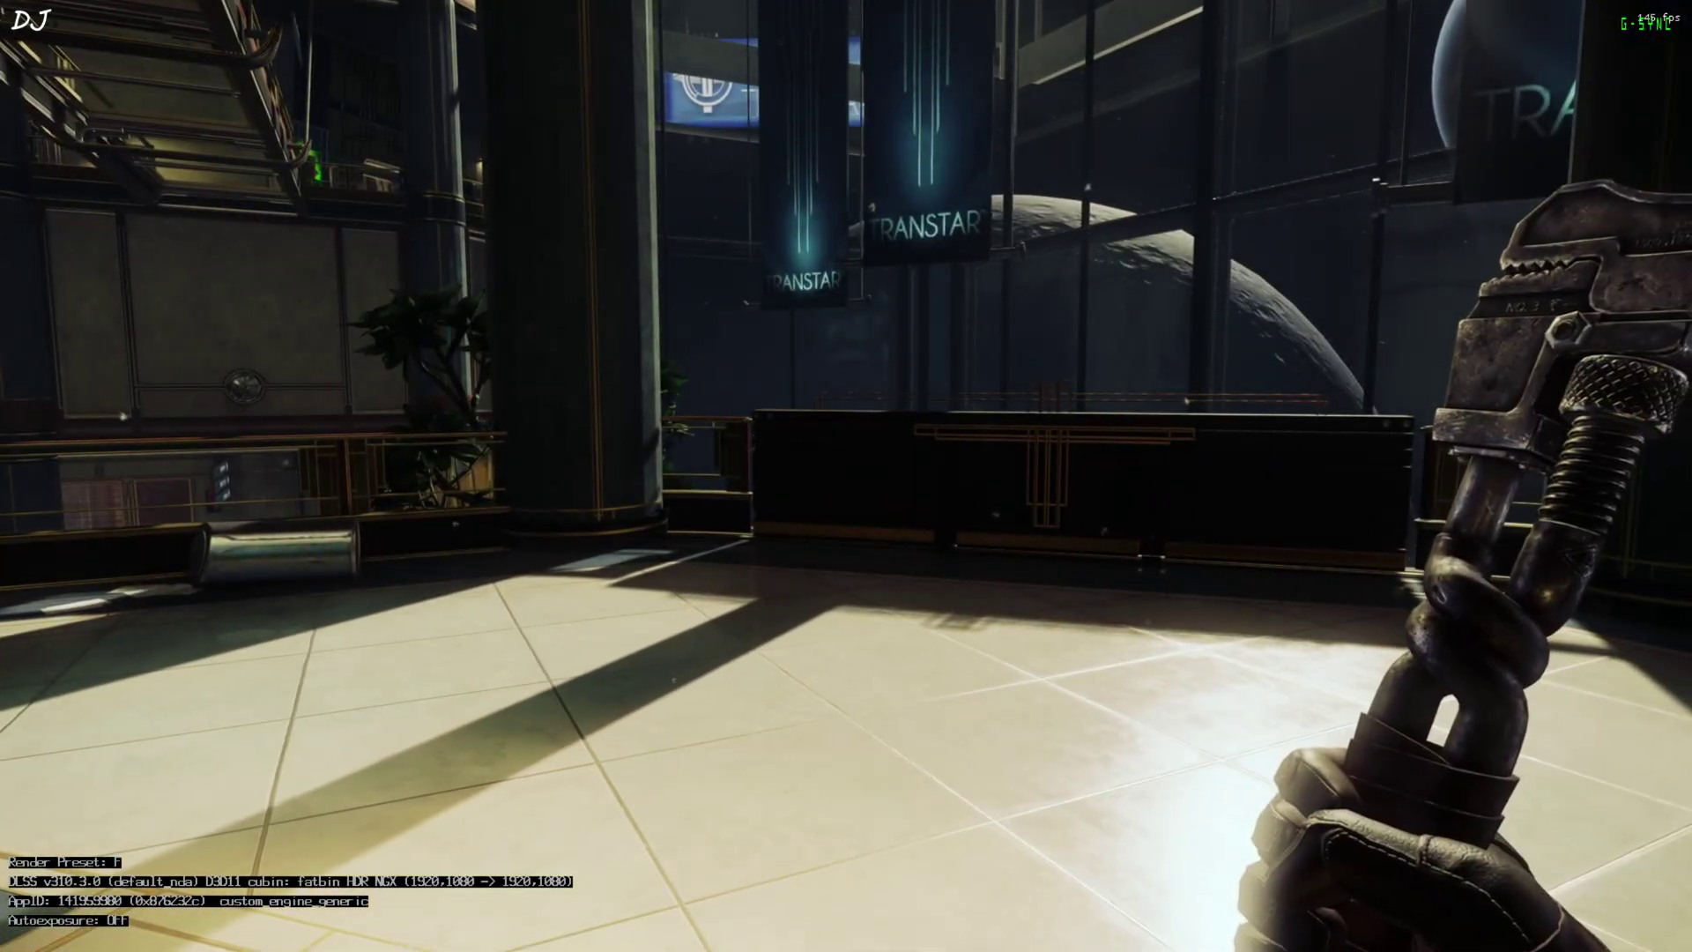
key("s")
key("s")
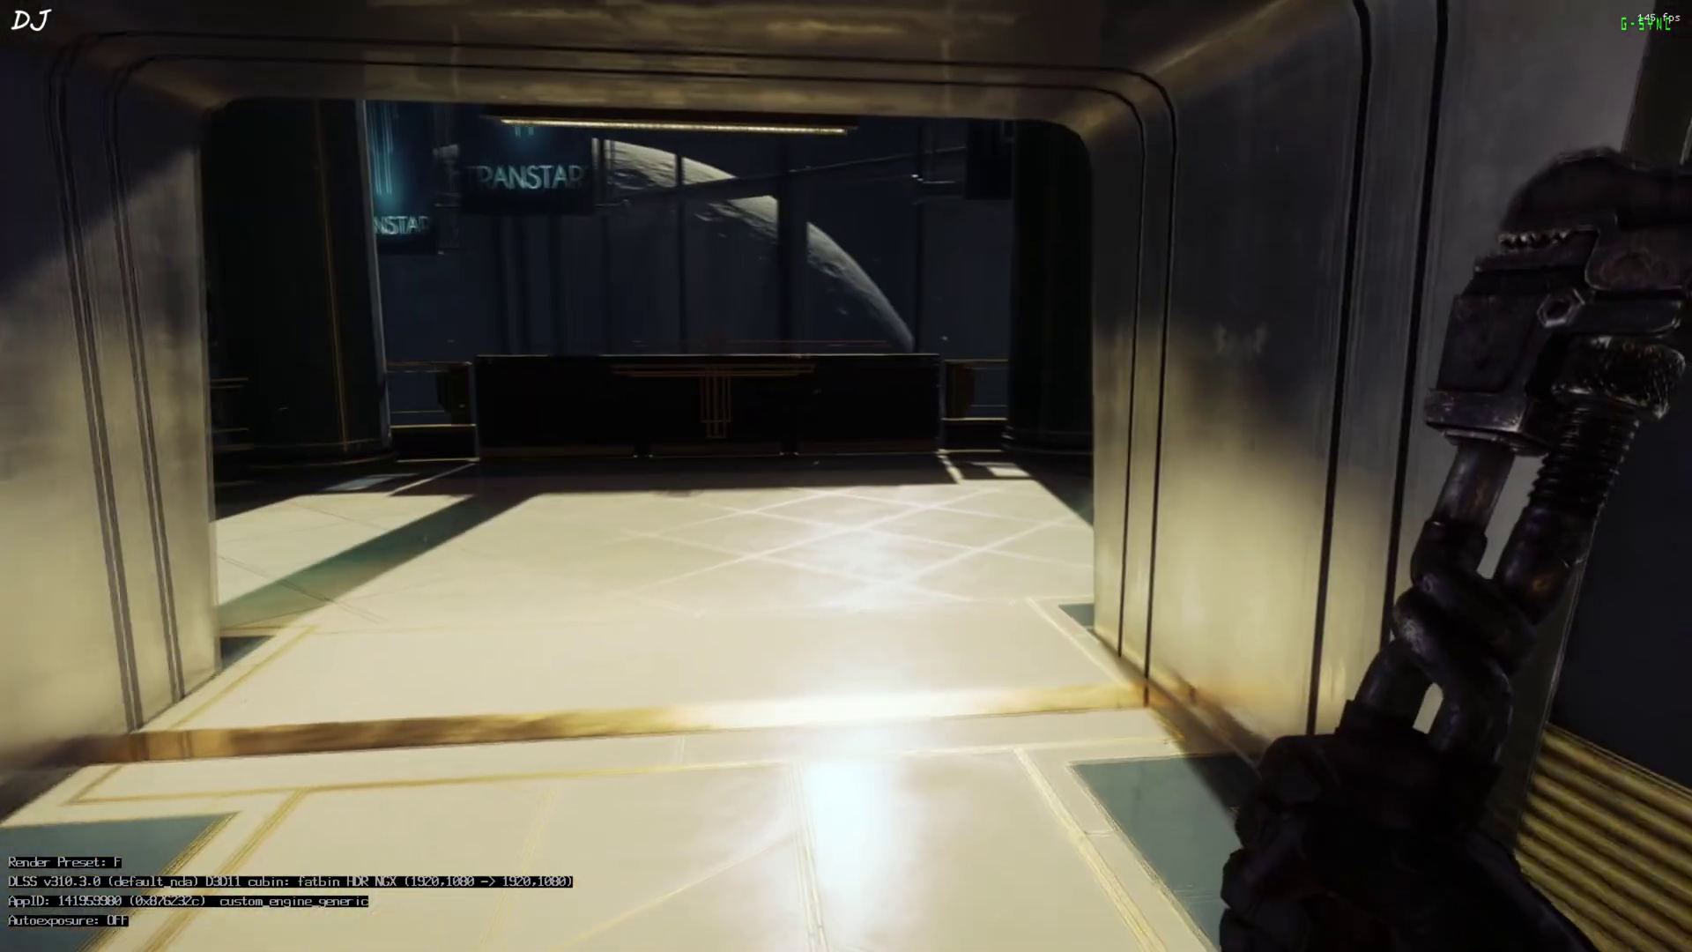
key("w")
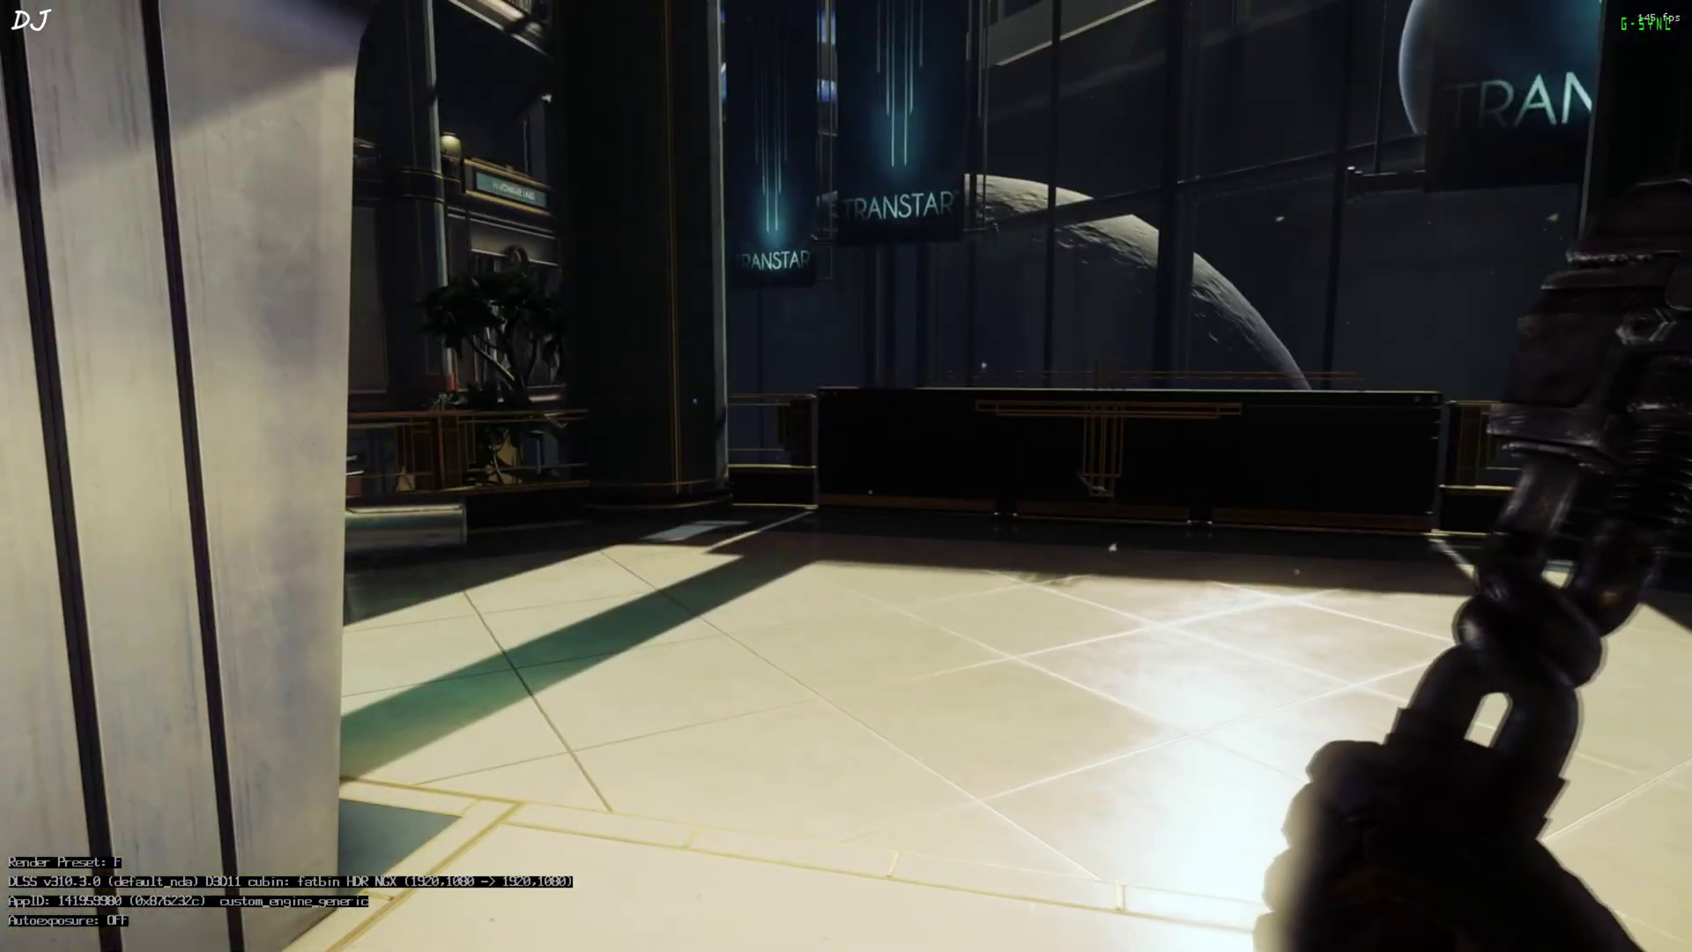
key("w")
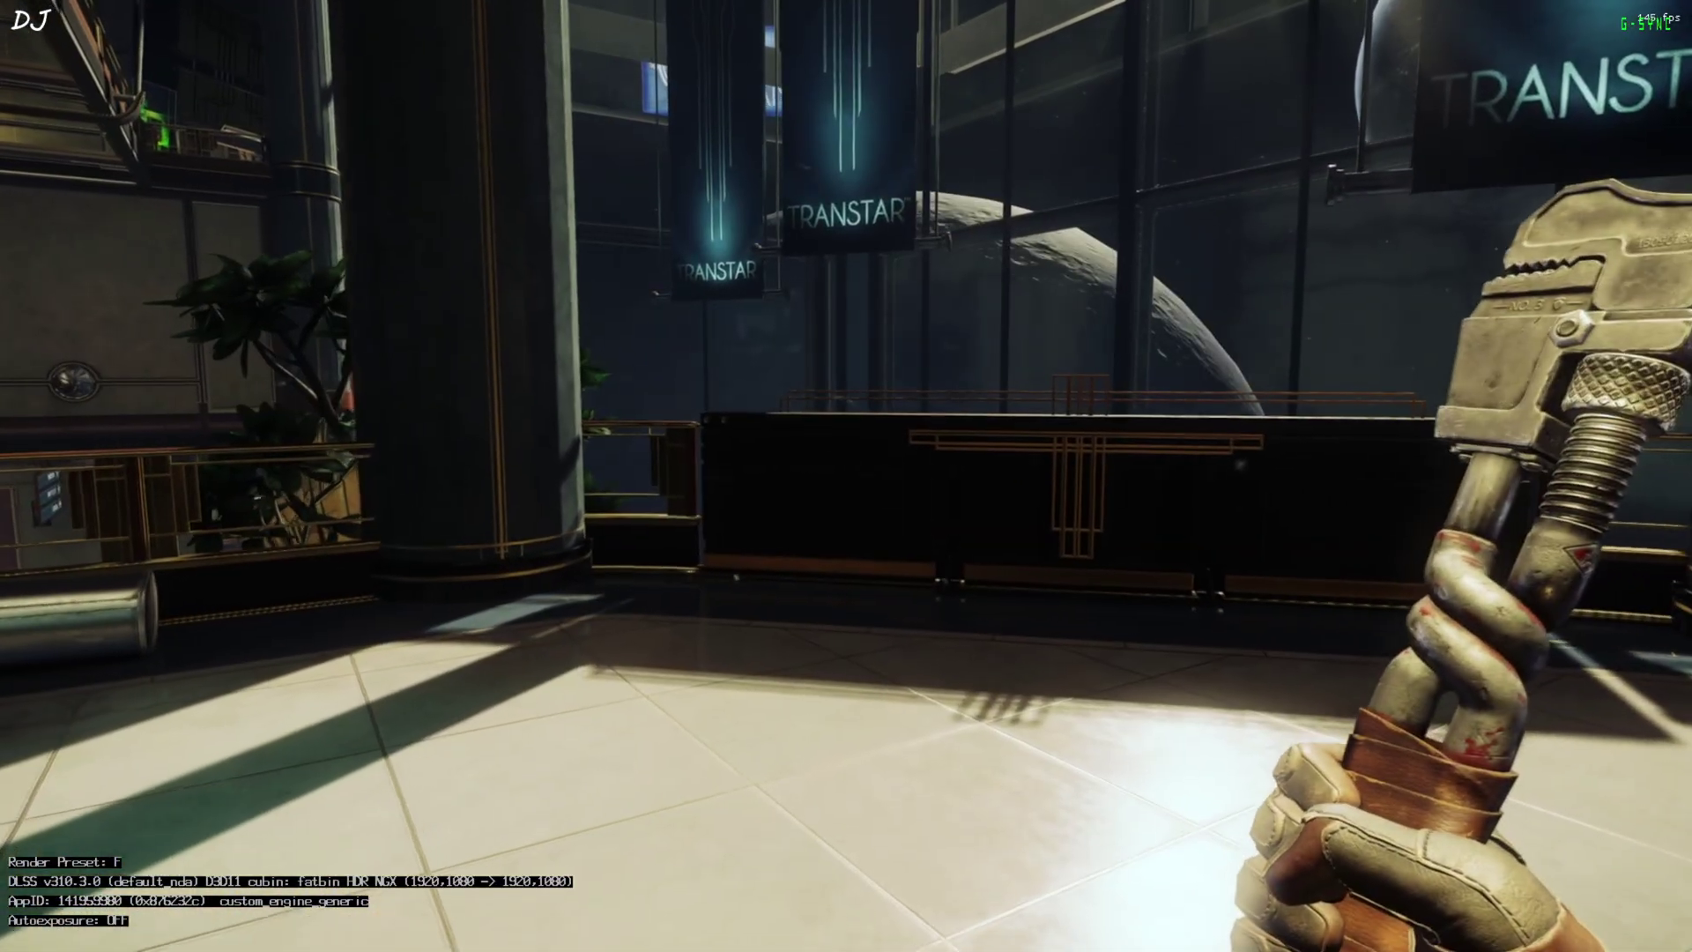
key("s")
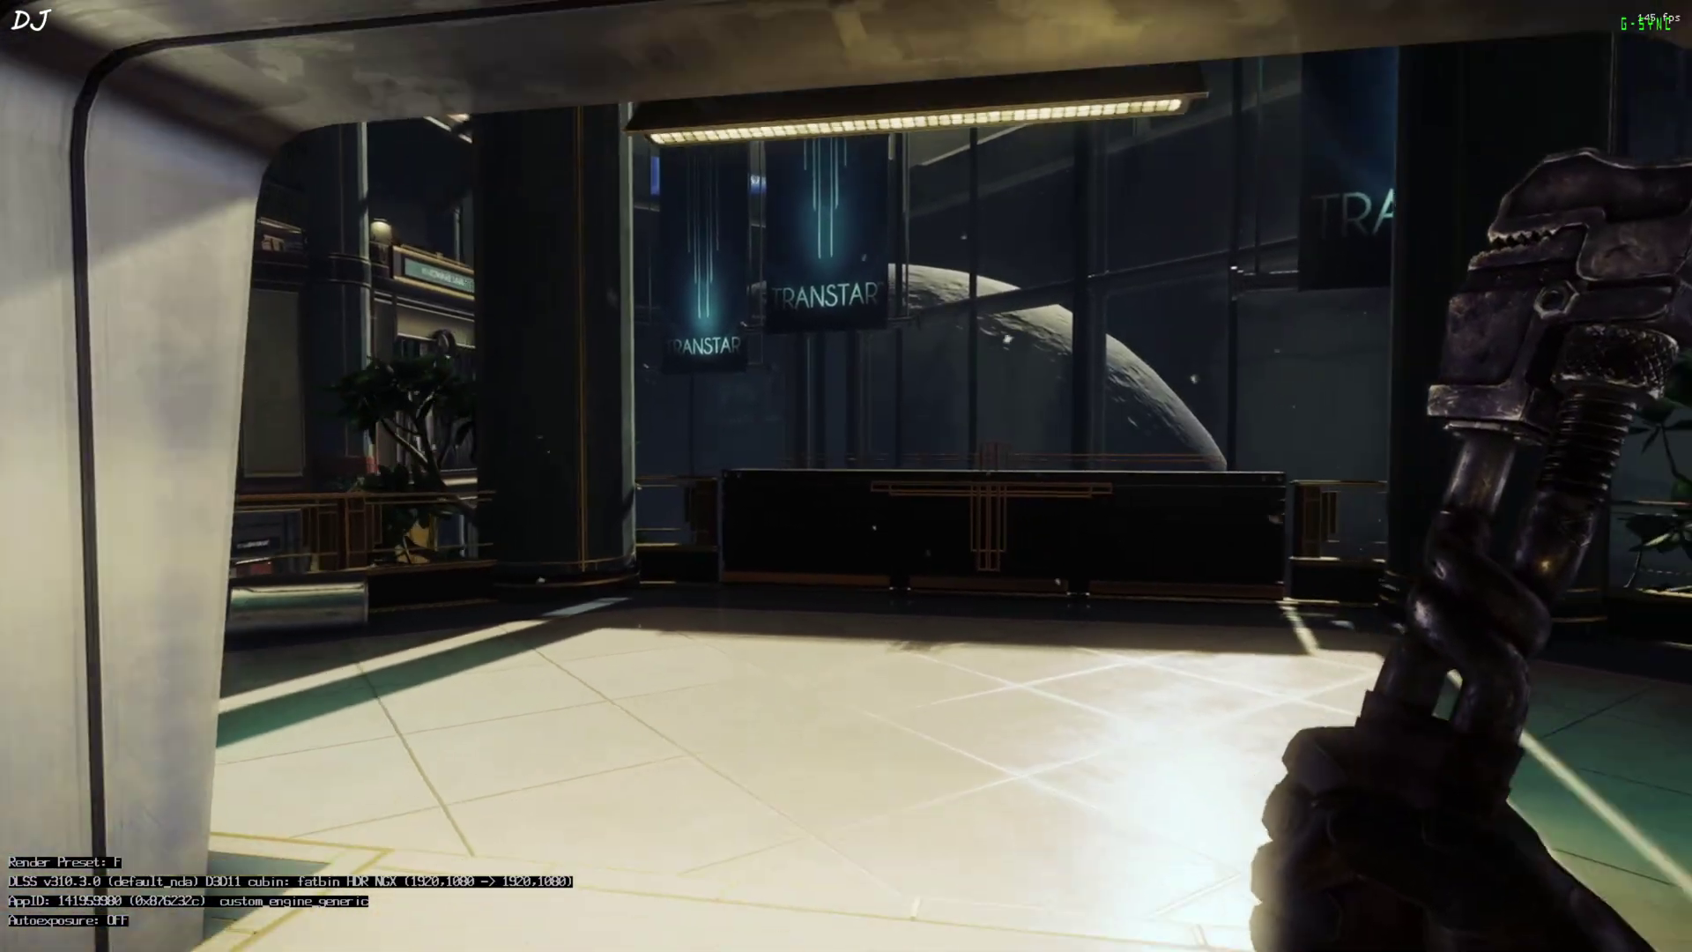
key("s")
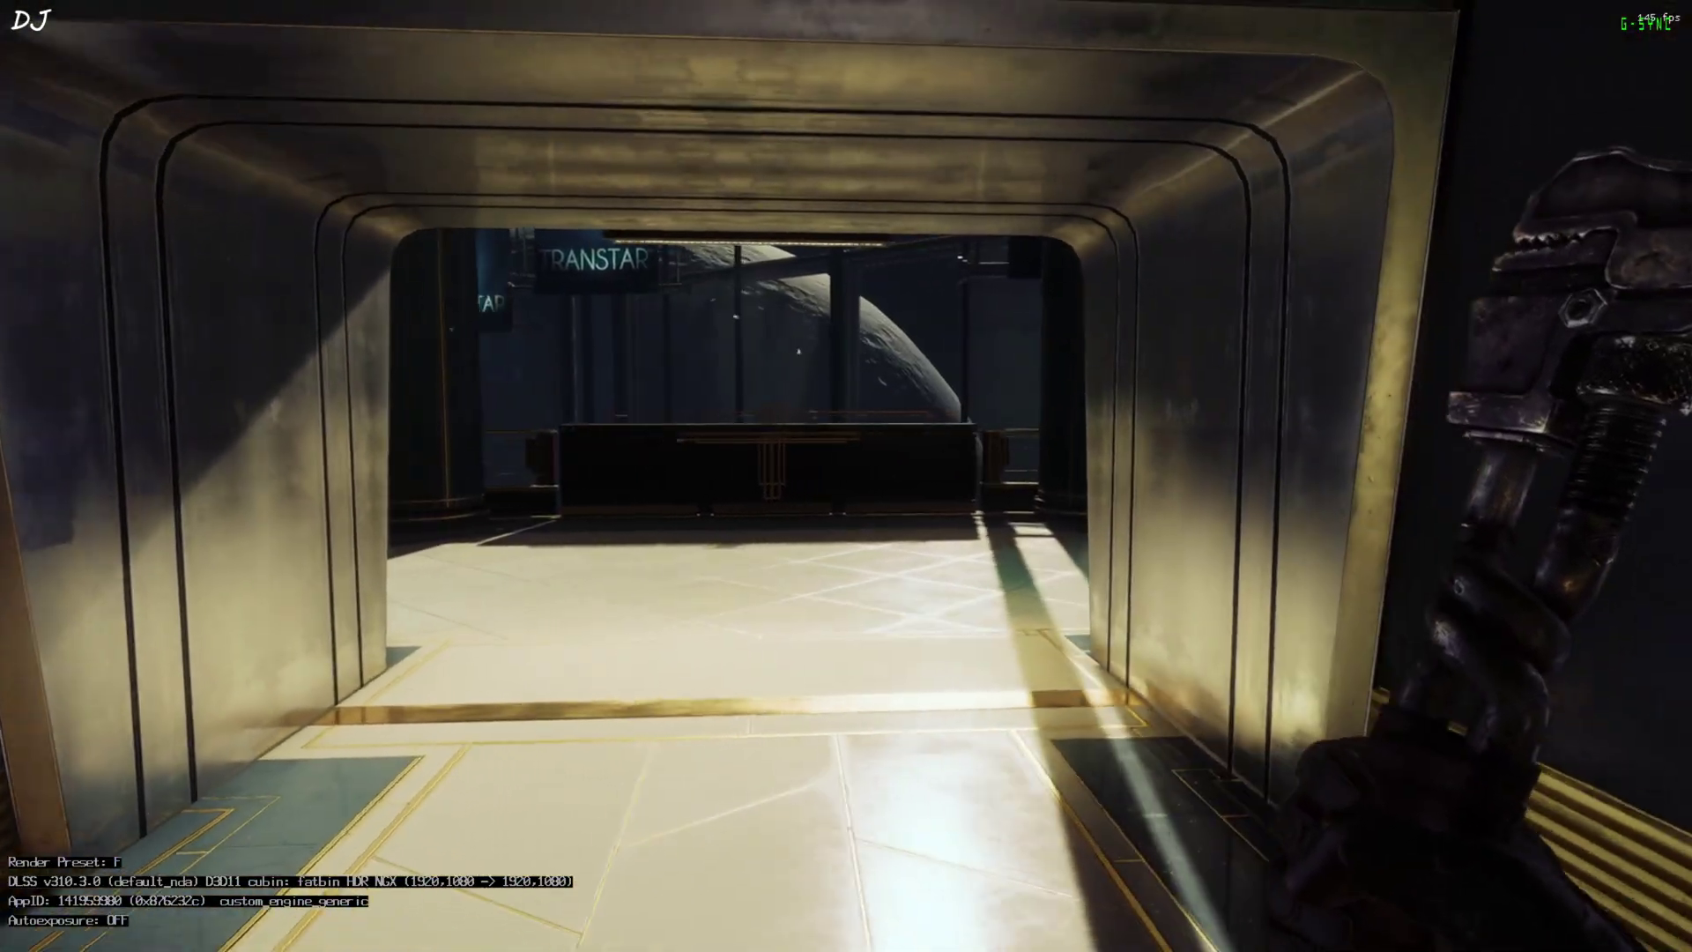
key("w")
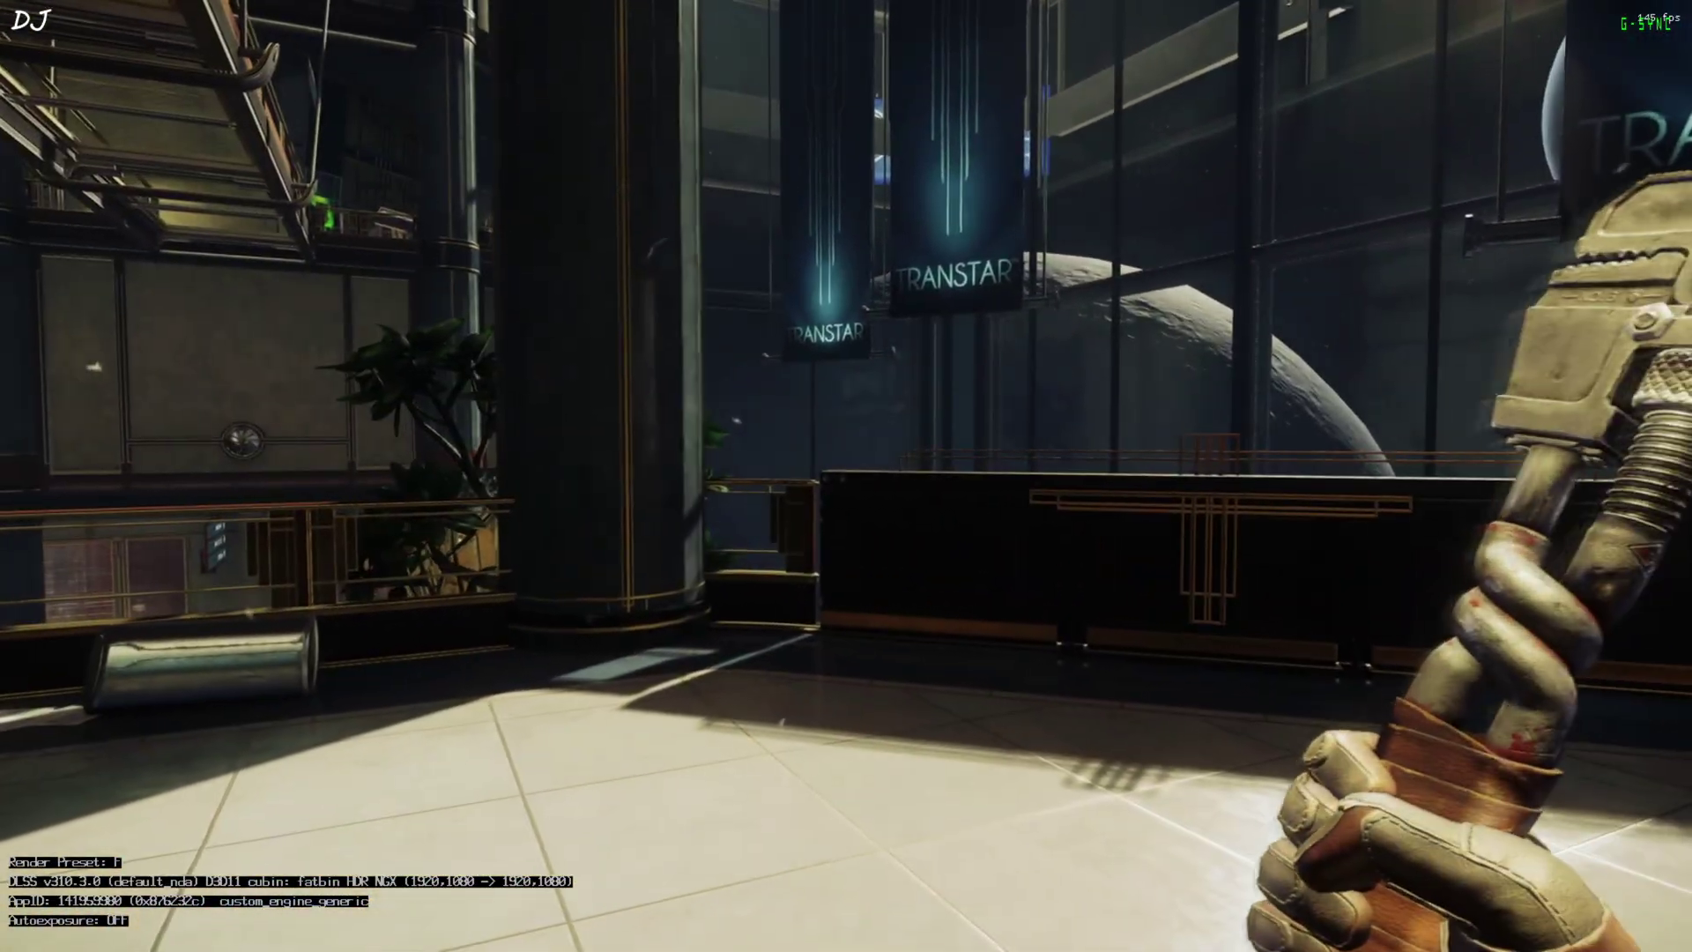
key("s")
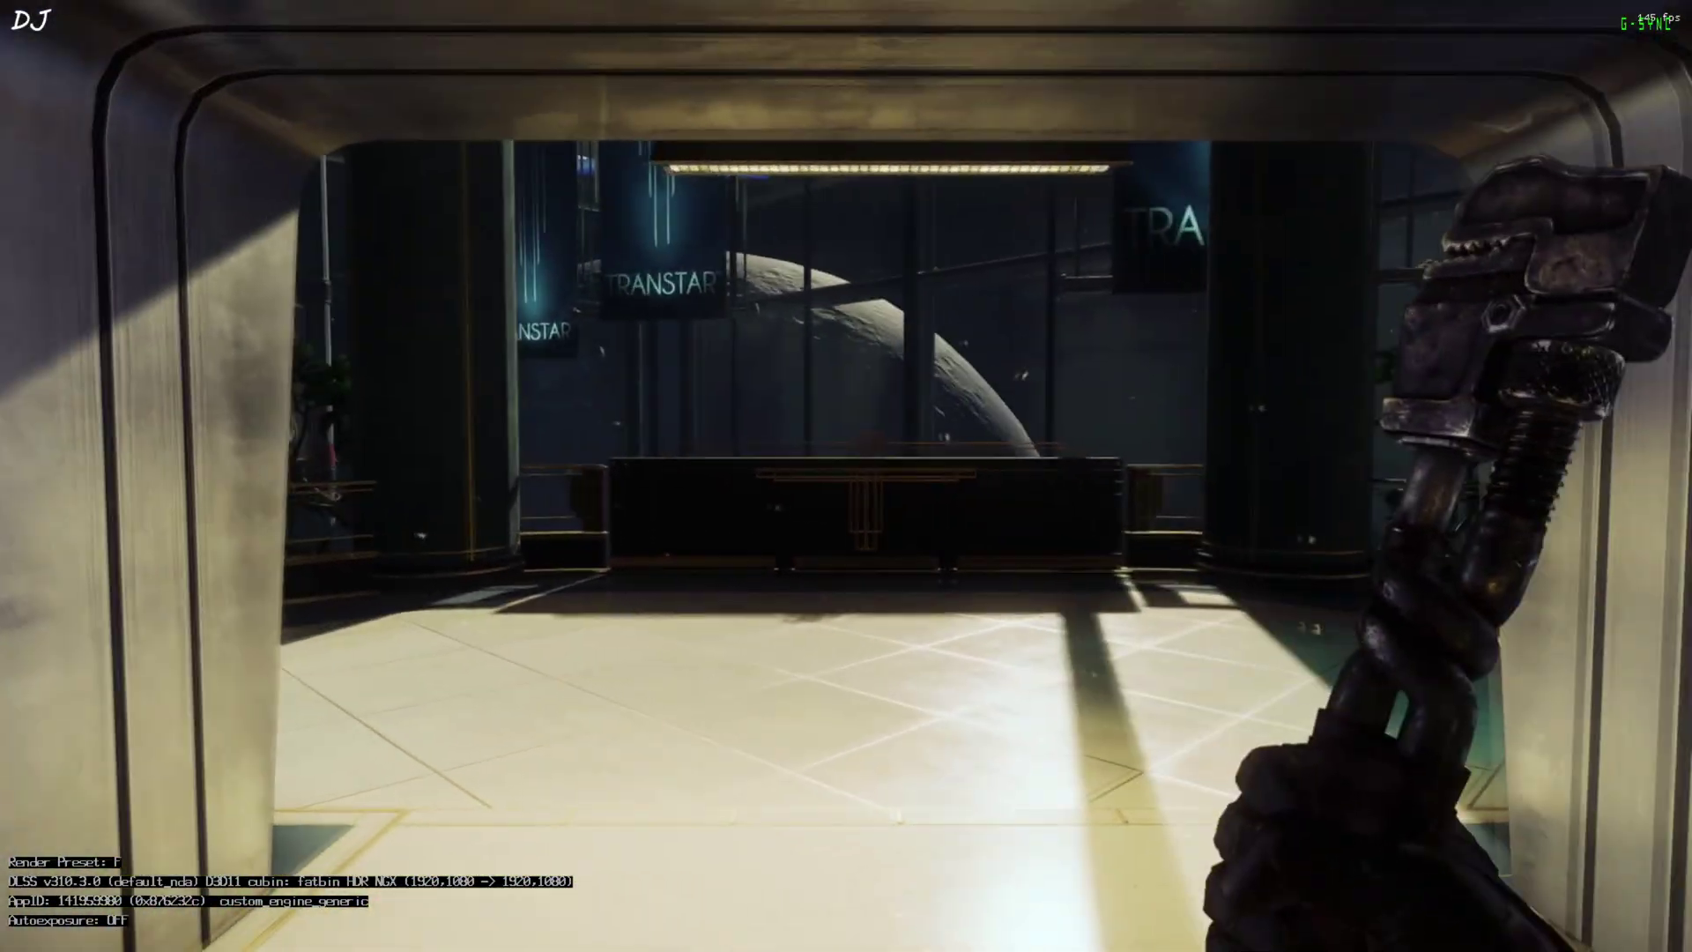
key("s")
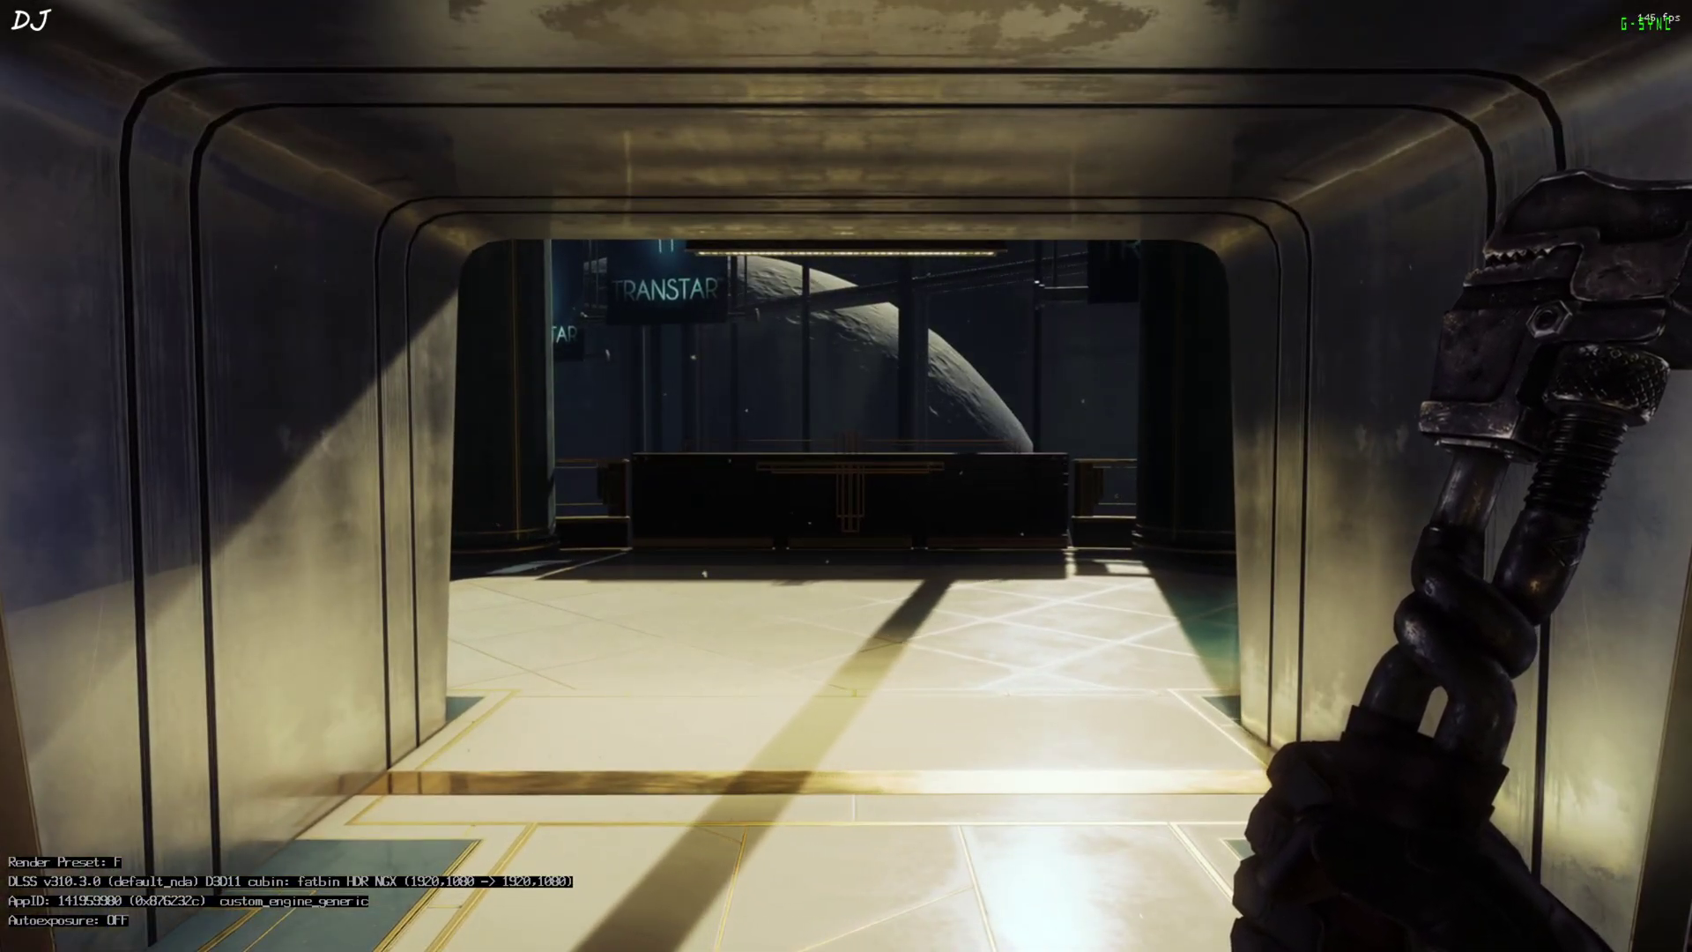
Open the OptiScaler overlay, reposition its window and enable Auto Exposure under the init flags
key("Insert")
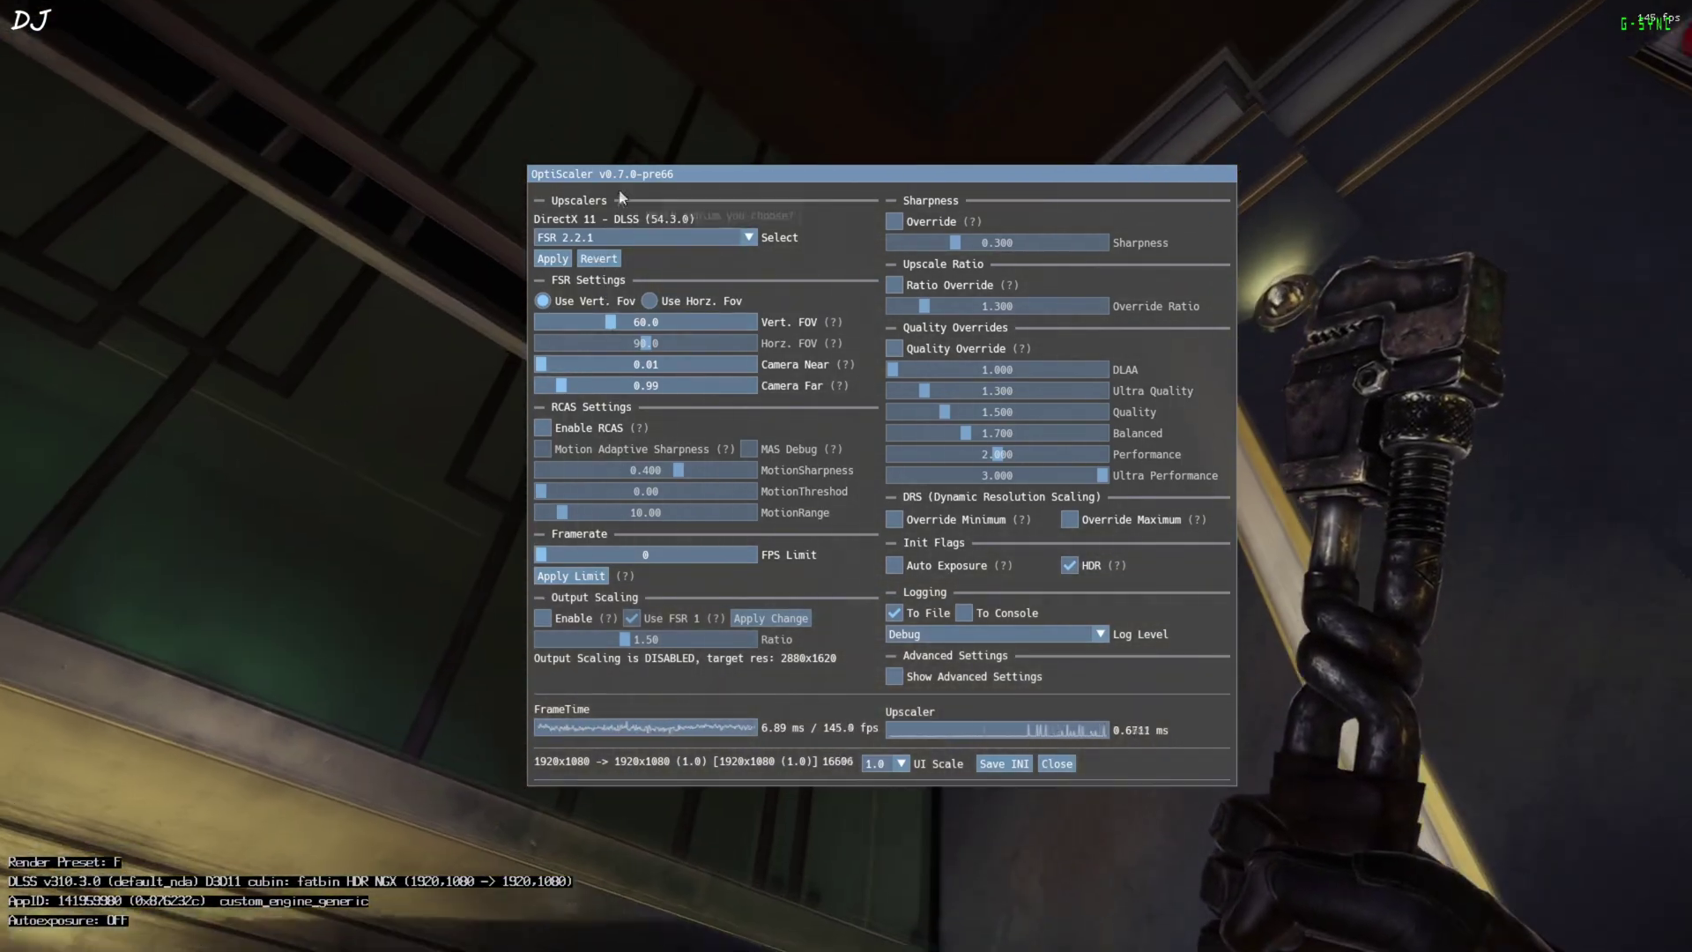
left_click_drag(625, 174, 537, 213)
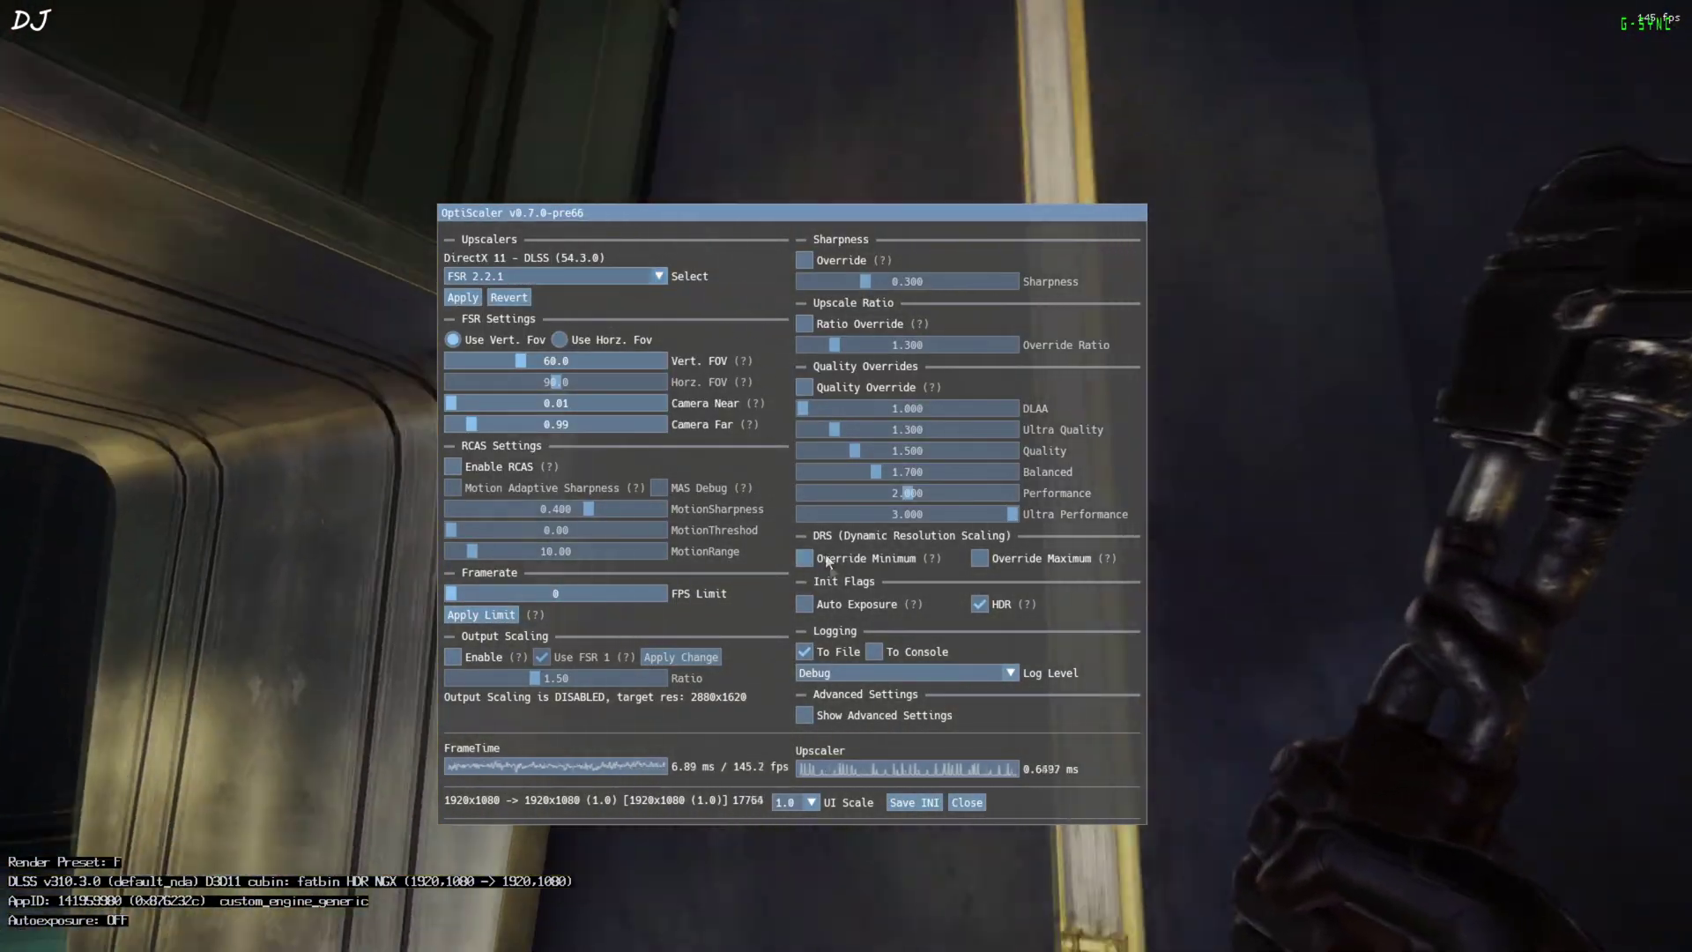
left_click(805, 606)
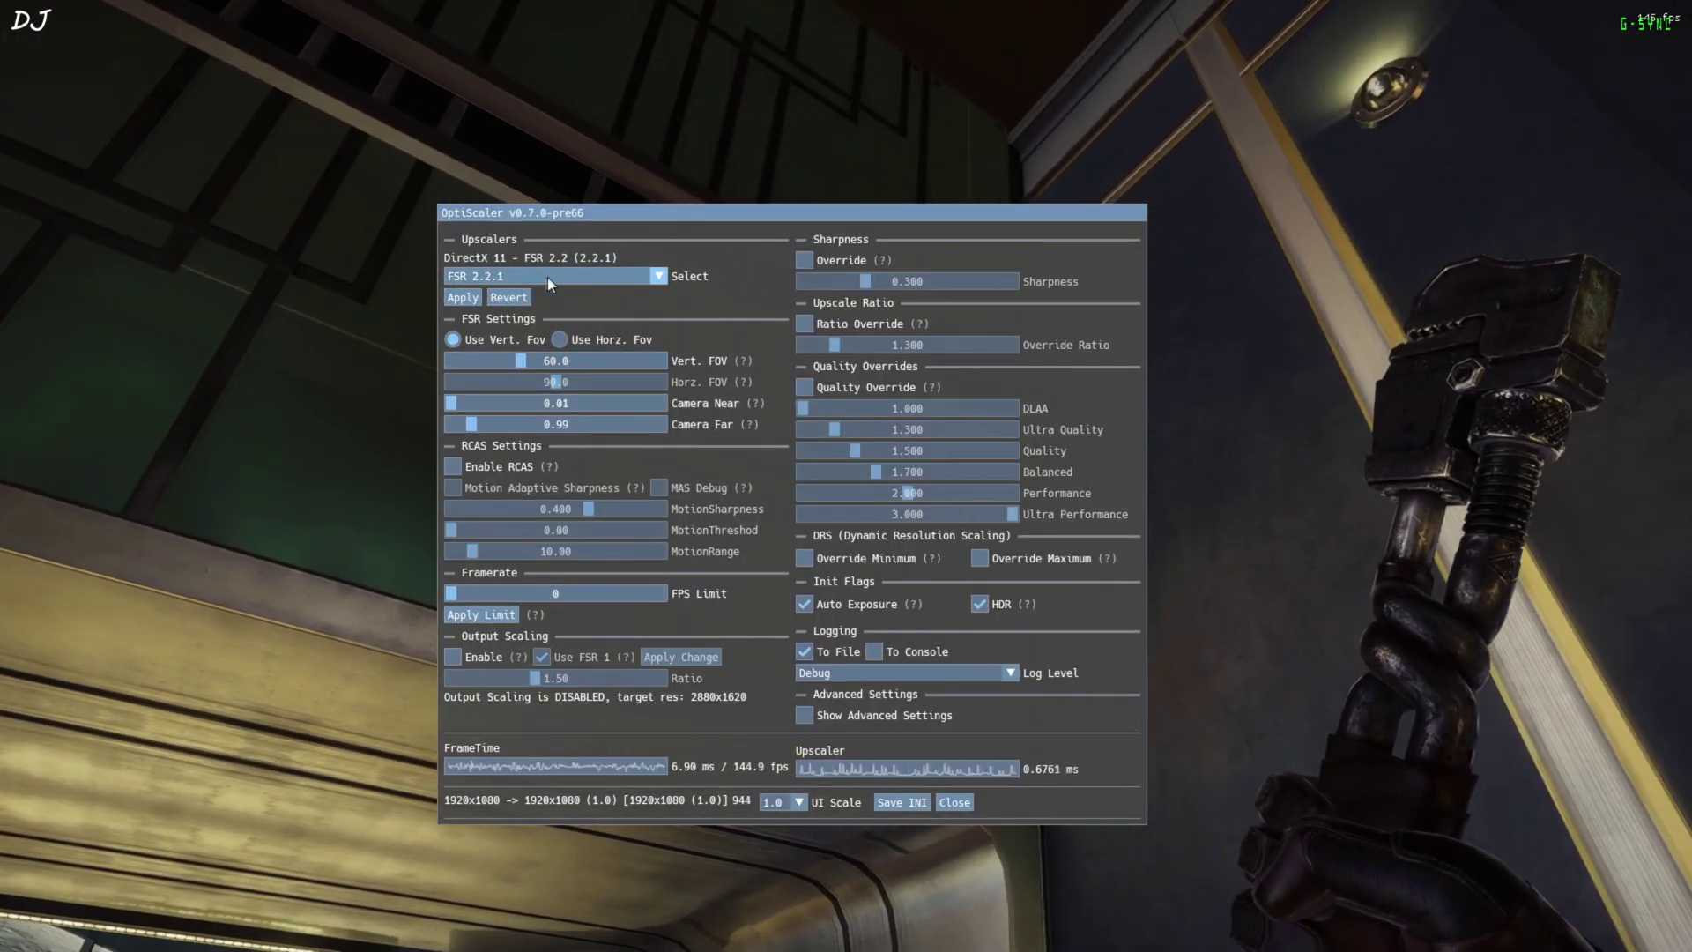
Switch the OptiScaler upscaler to FSR 3.X, apply it and close the overlay
left_click(566, 277)
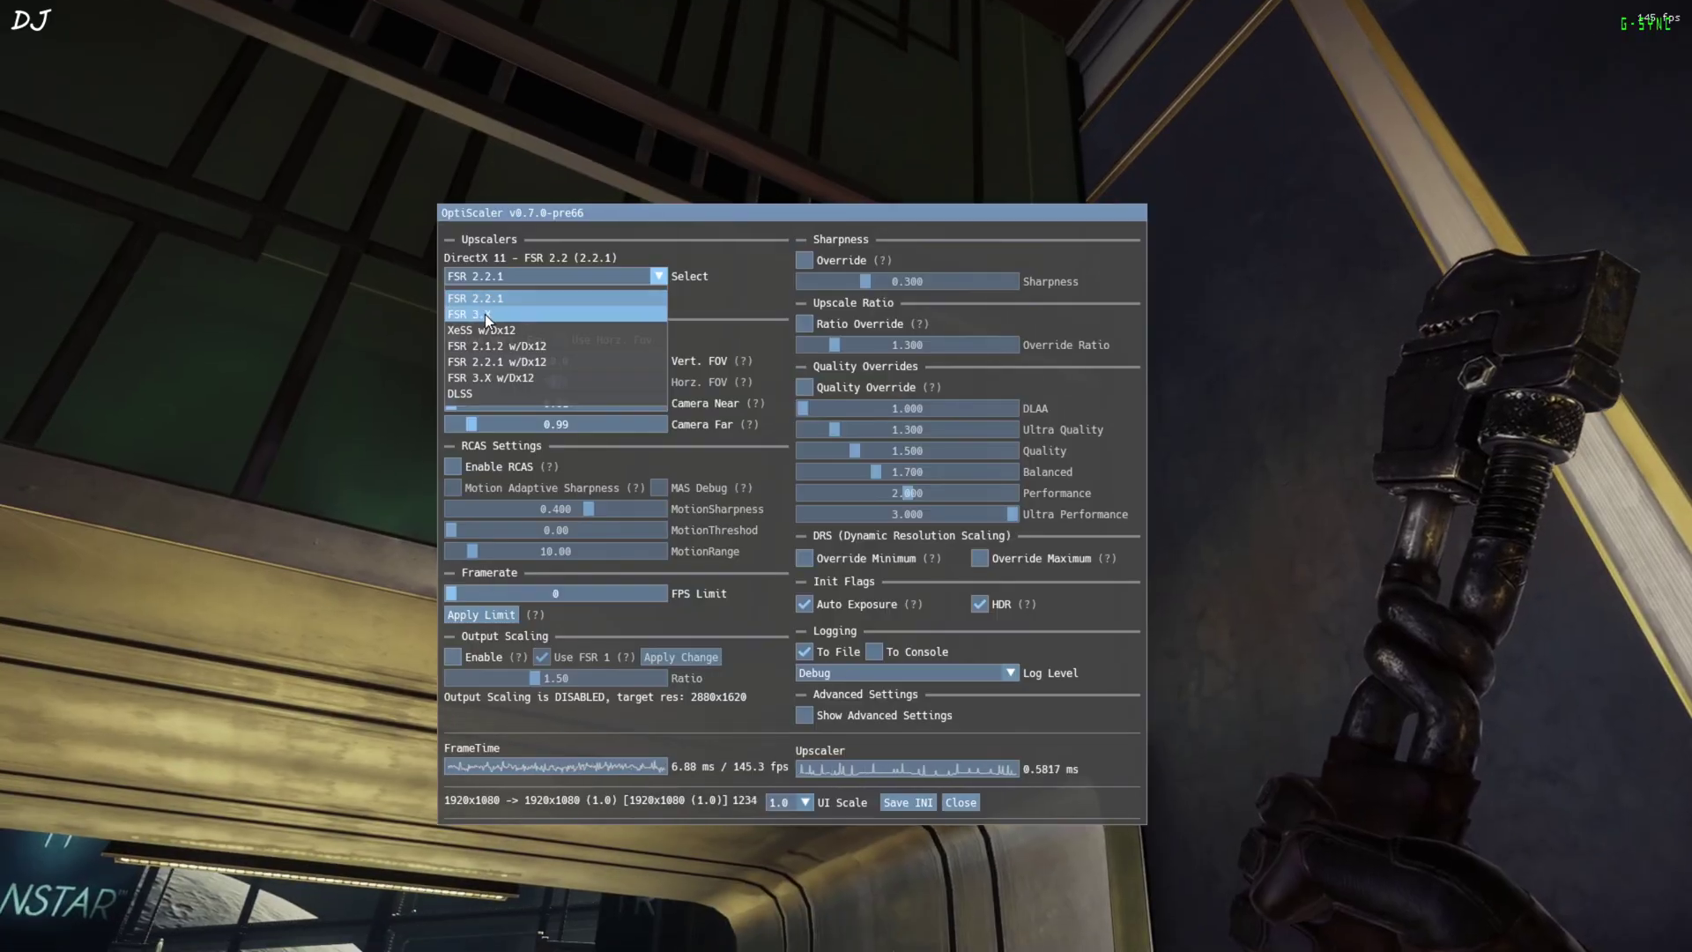
left_click(499, 312)
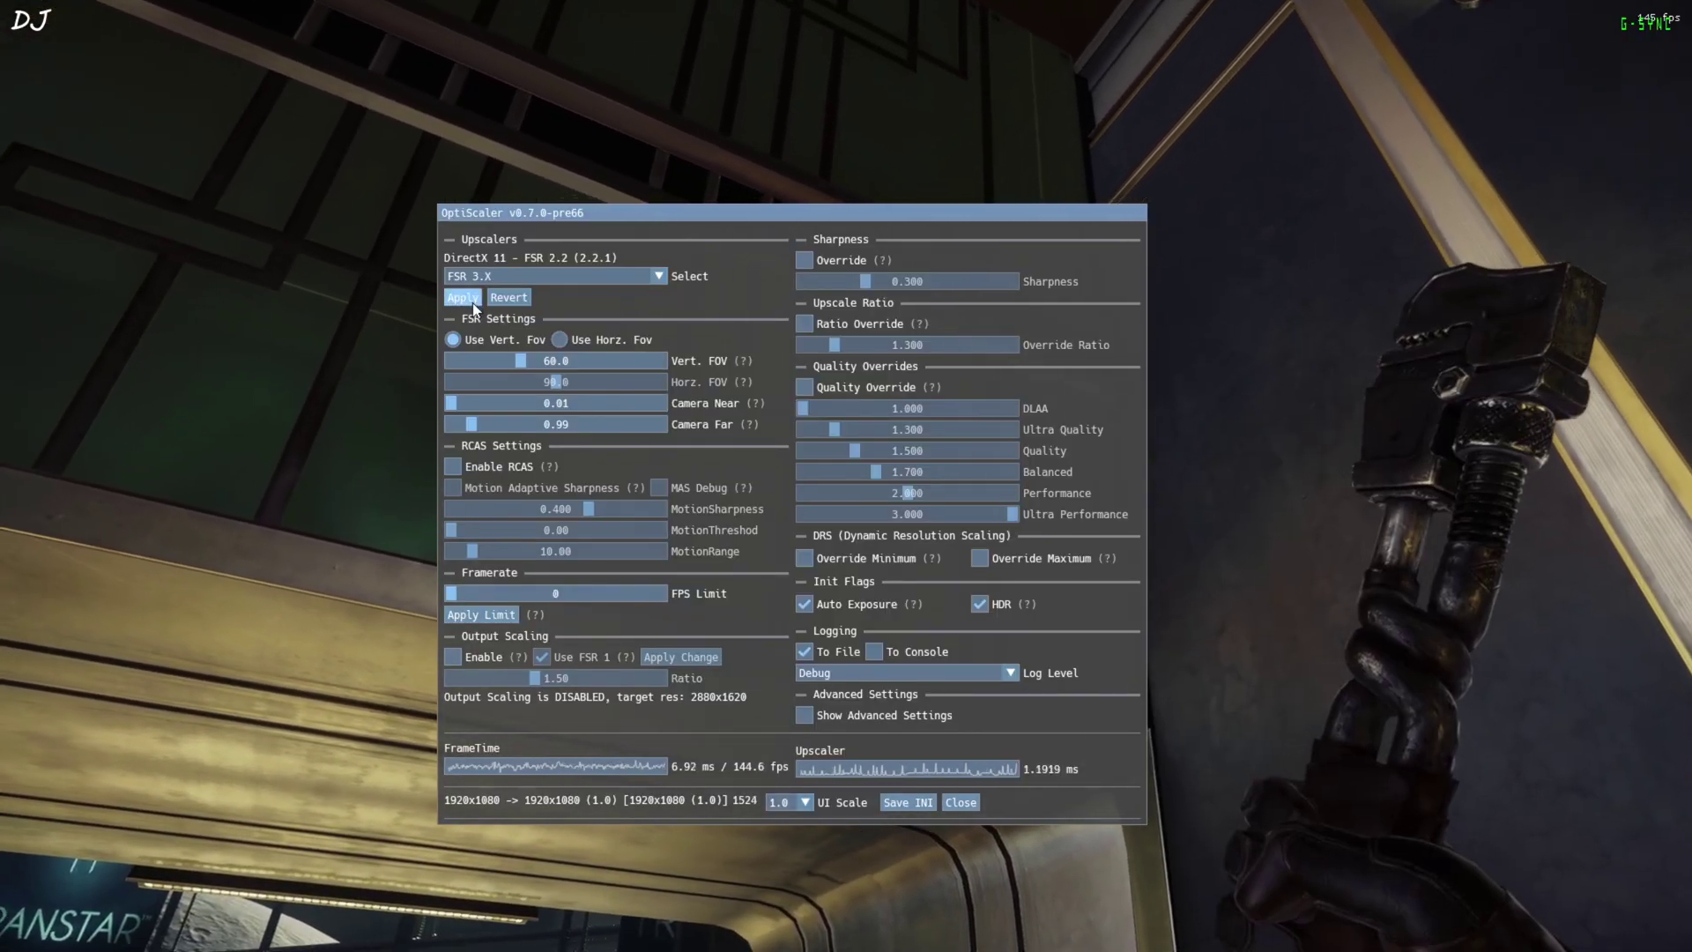
left_click(464, 298)
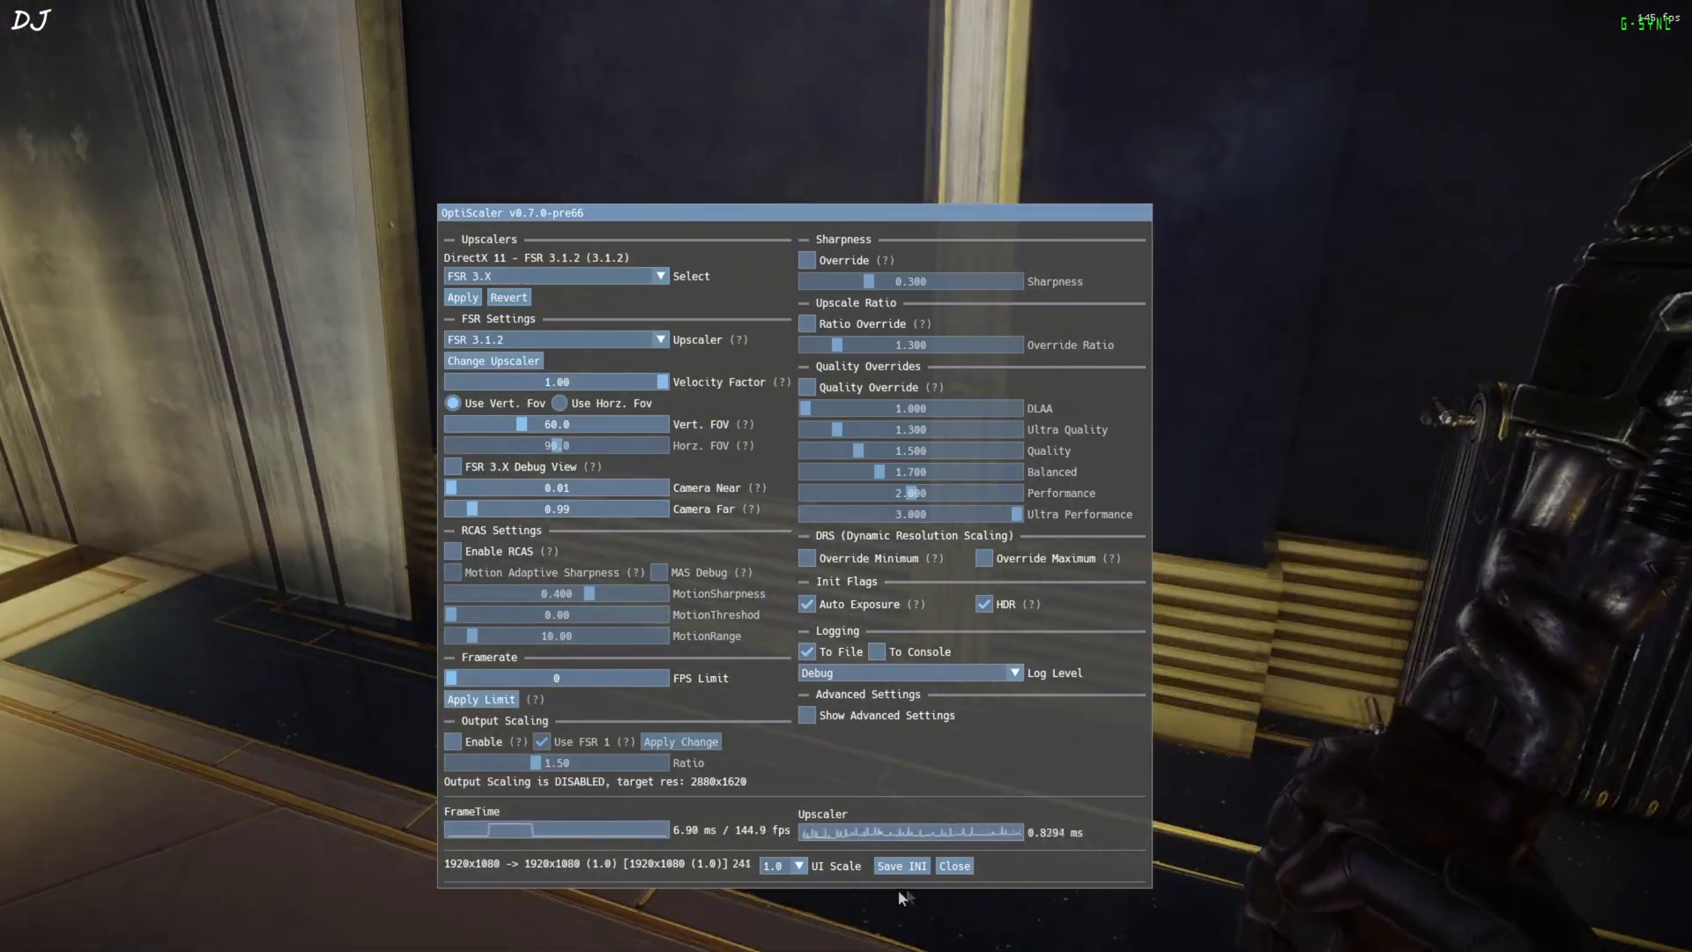
left_click(954, 865)
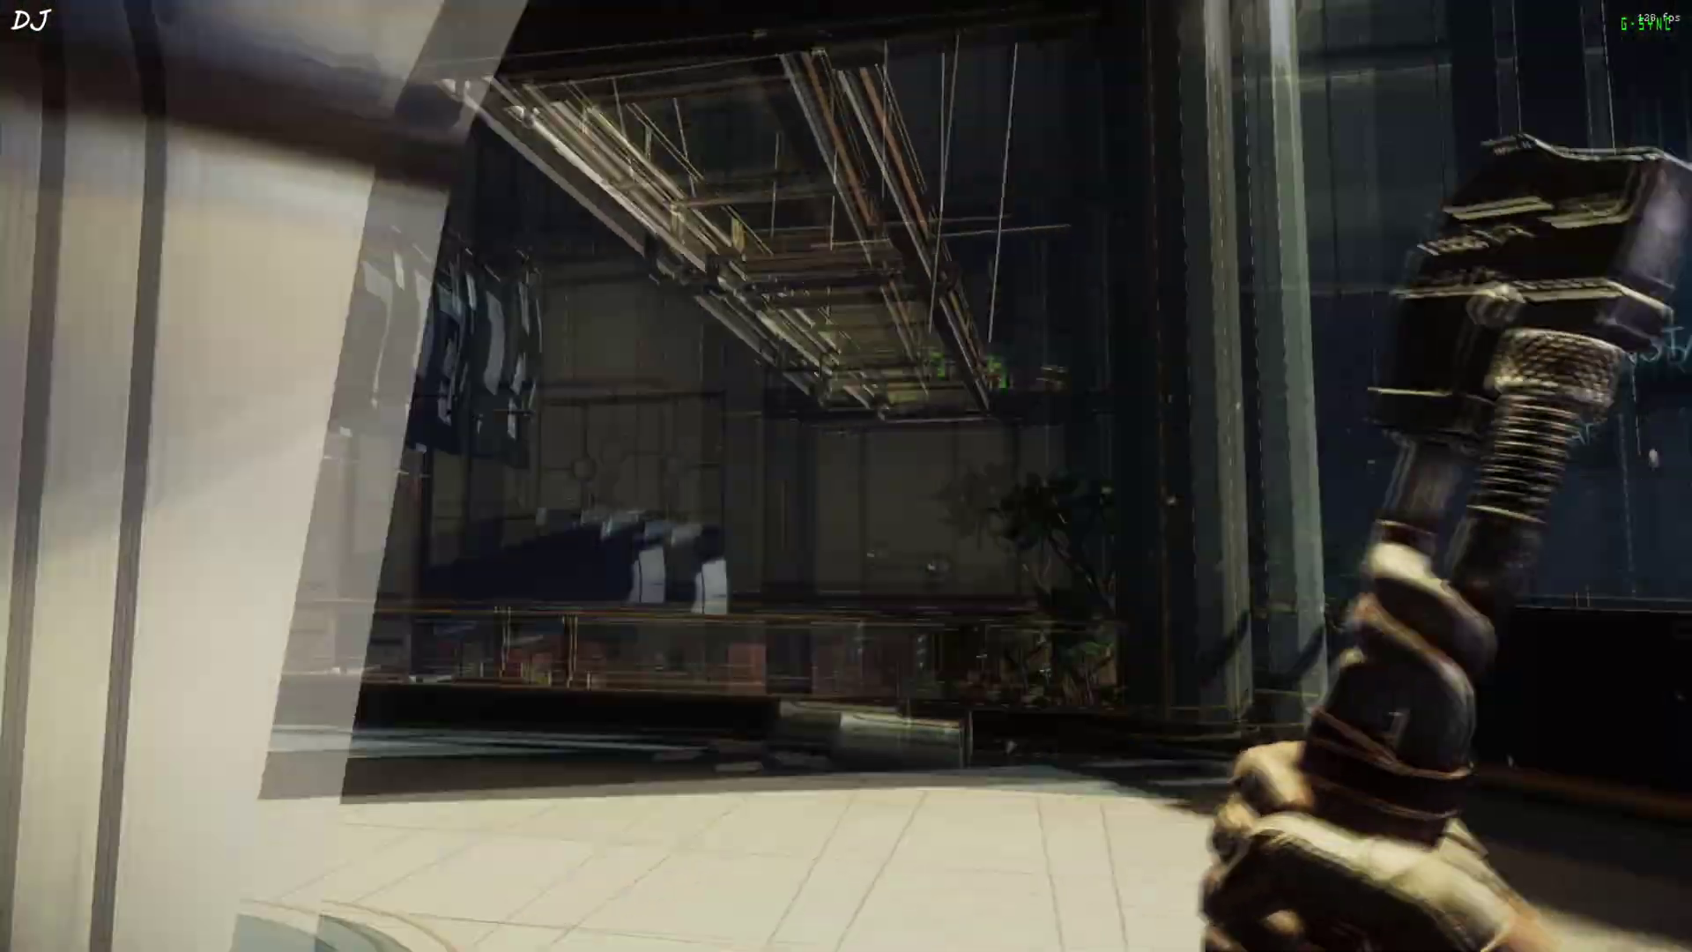
Walk through the metallic passage and the Transtar lobby to examine image quality with FSR 3.X running
key("s")
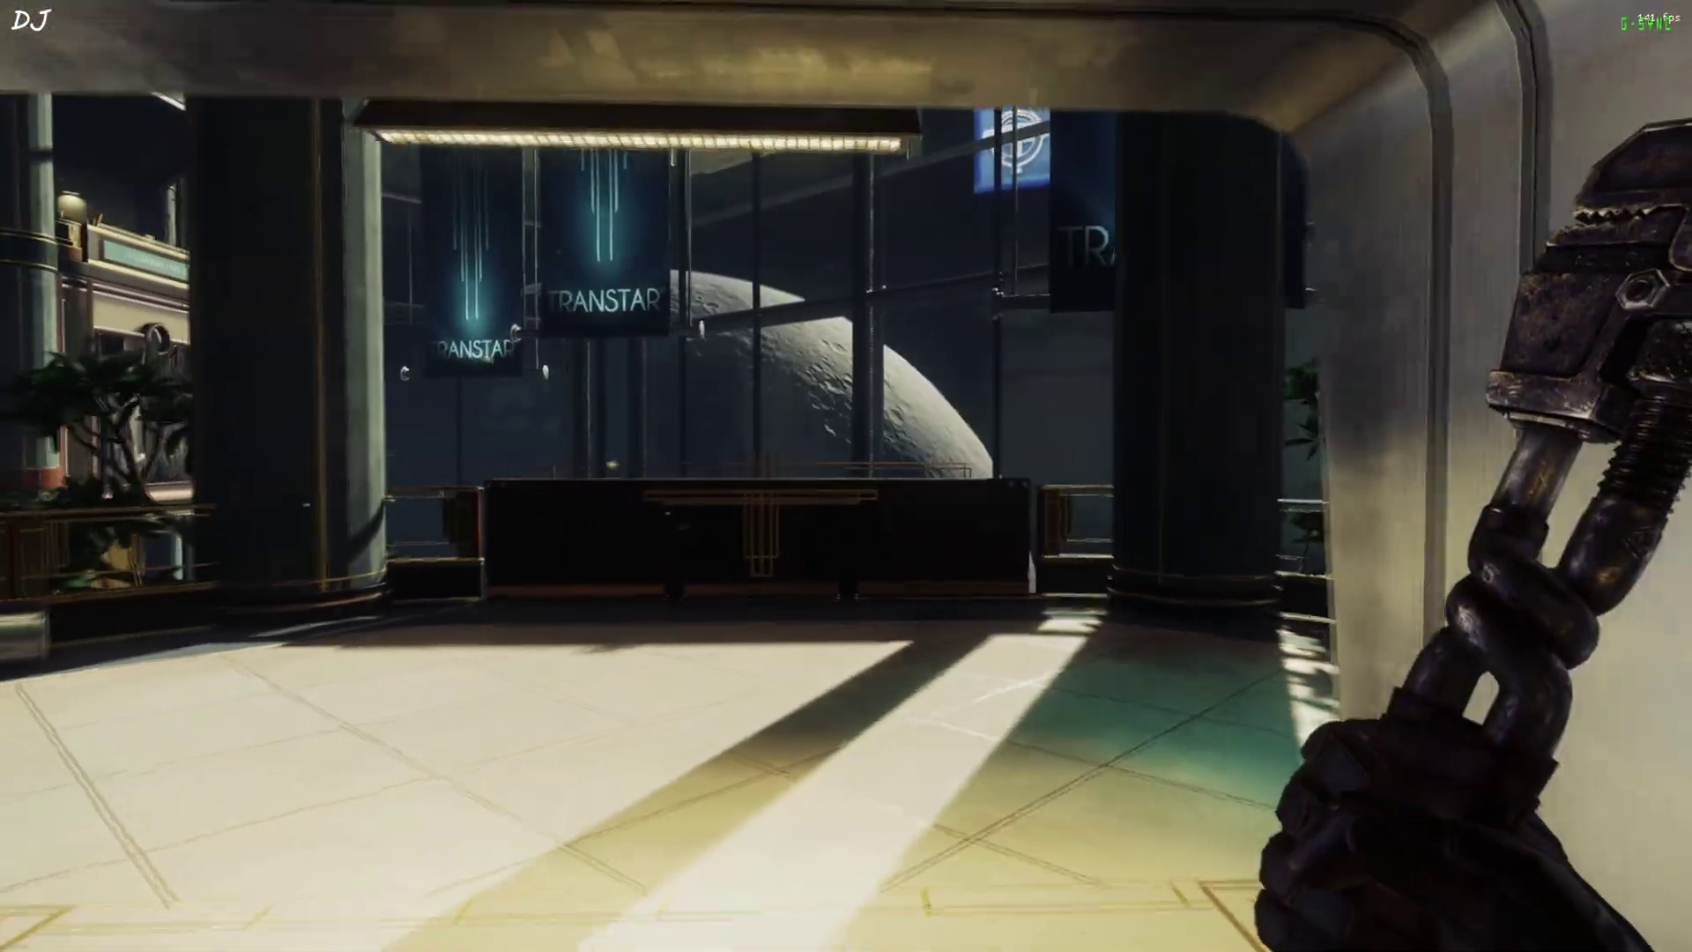
key("w")
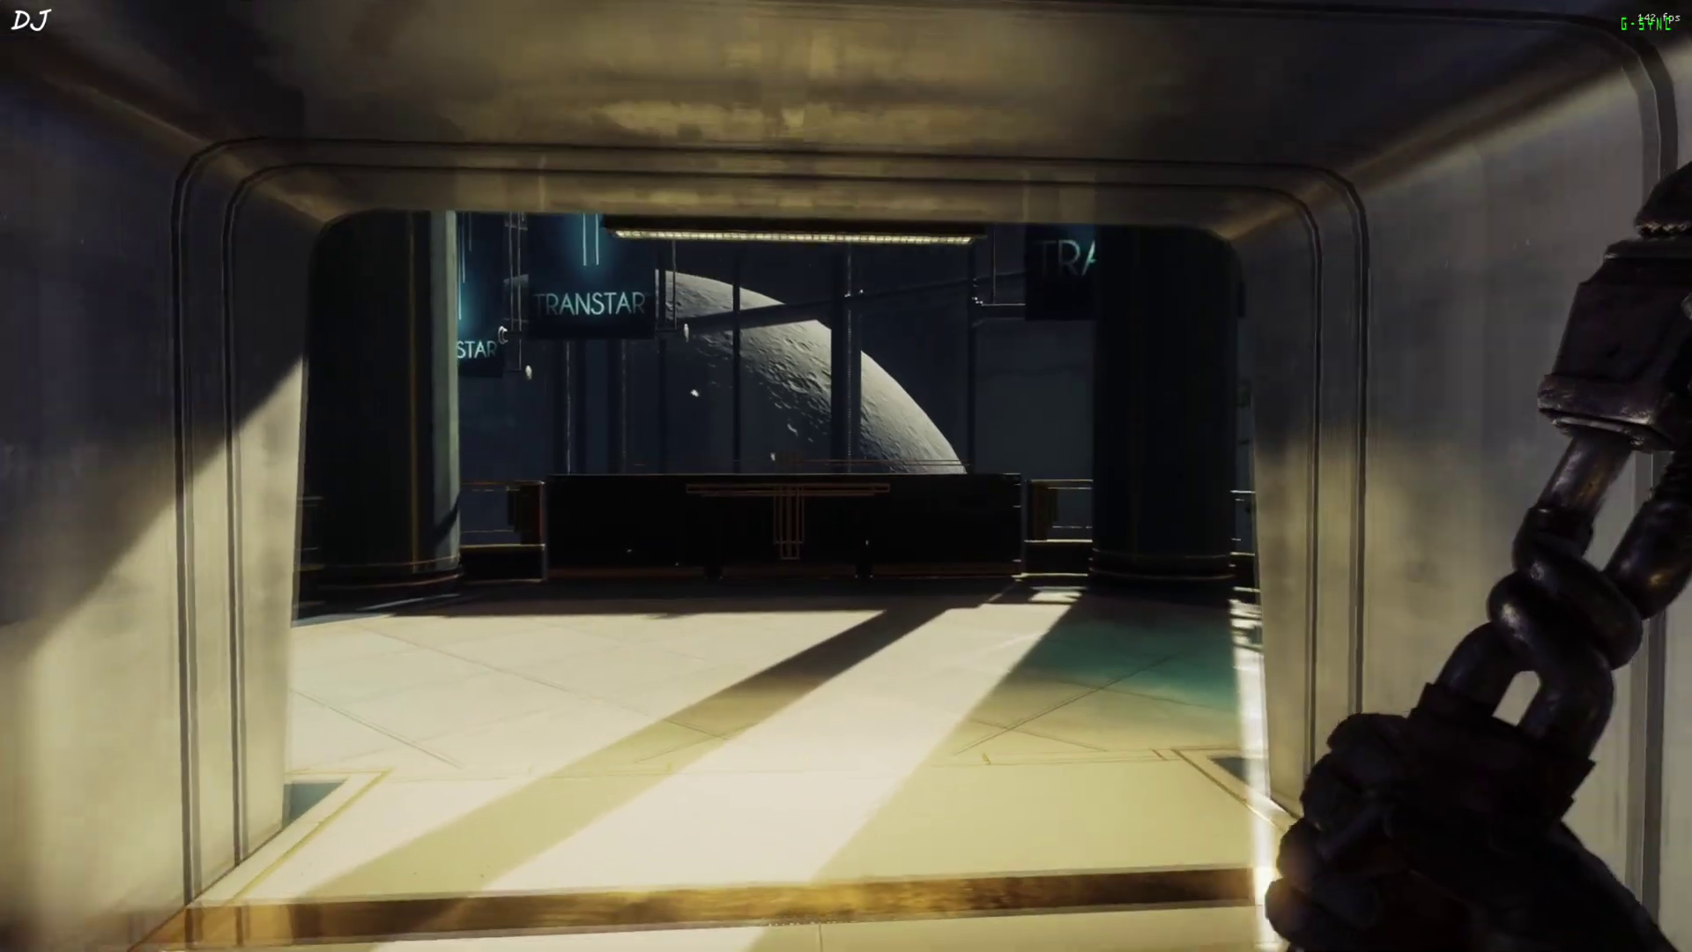
key("w")
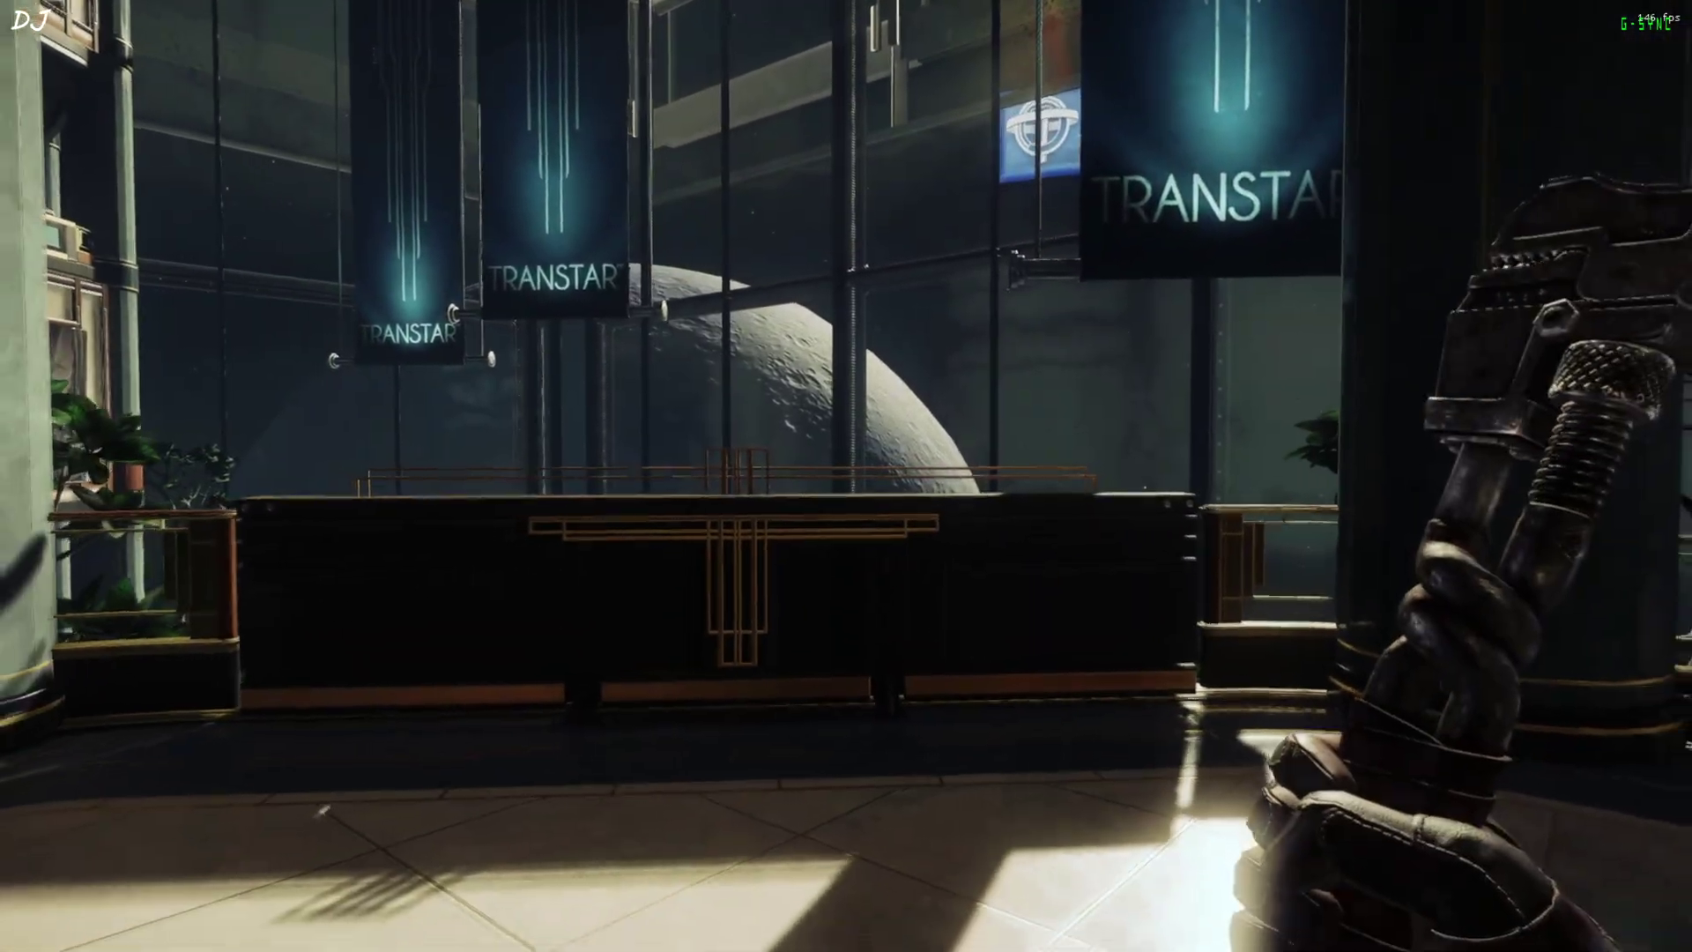
key("s")
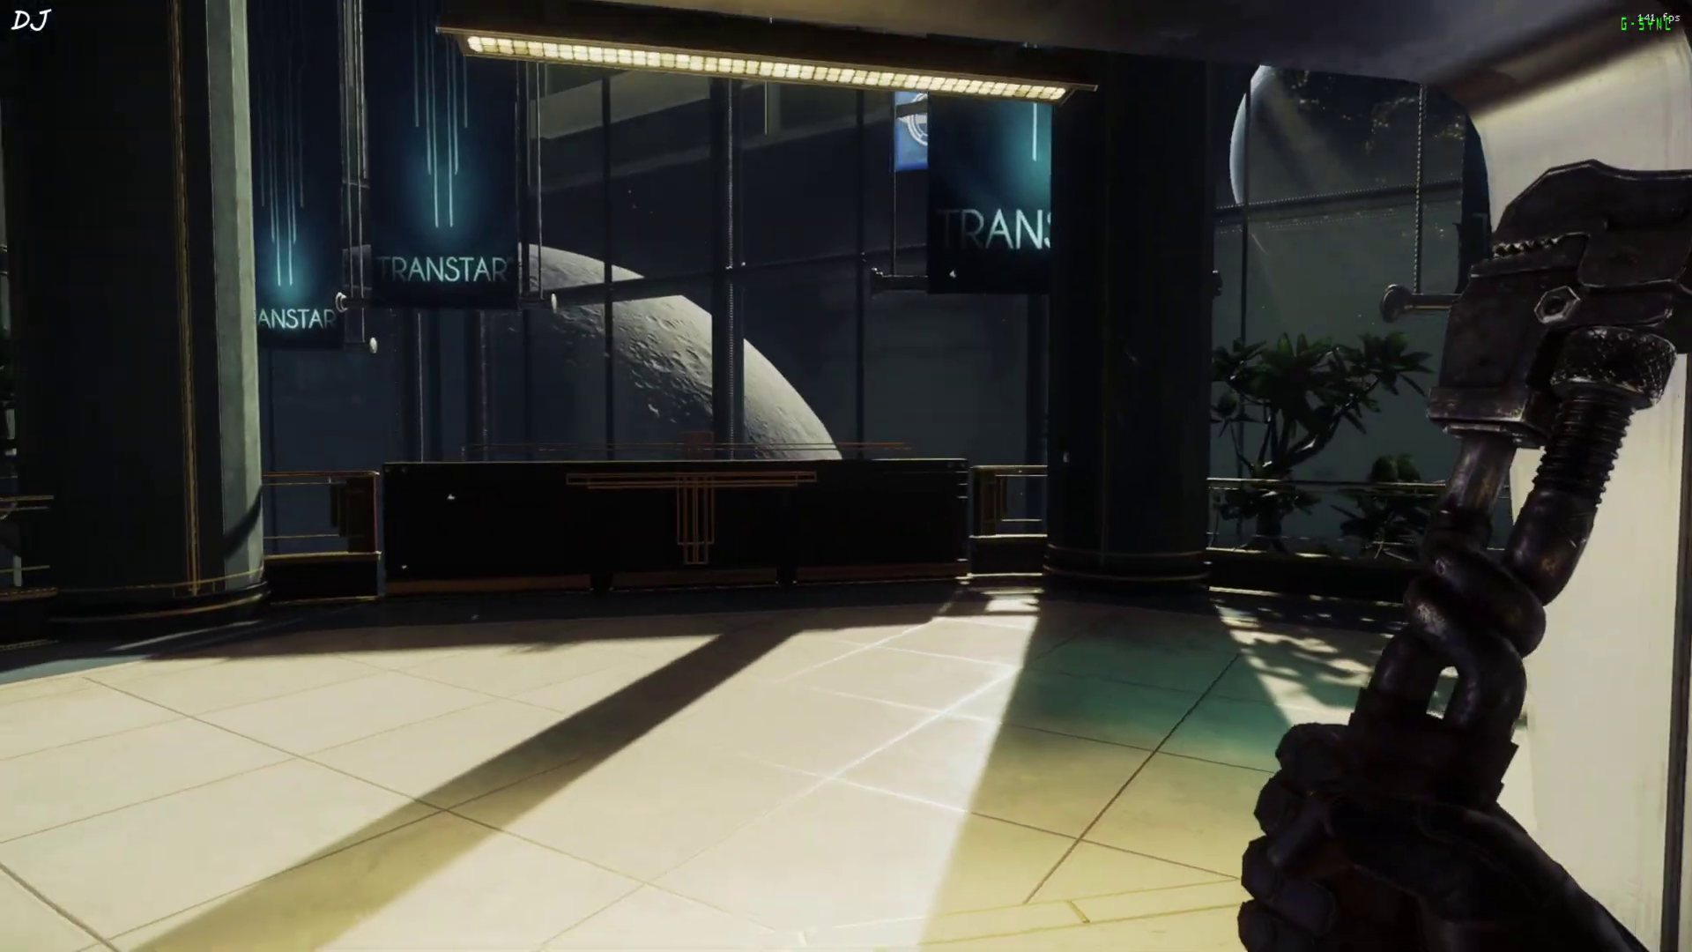
key("s")
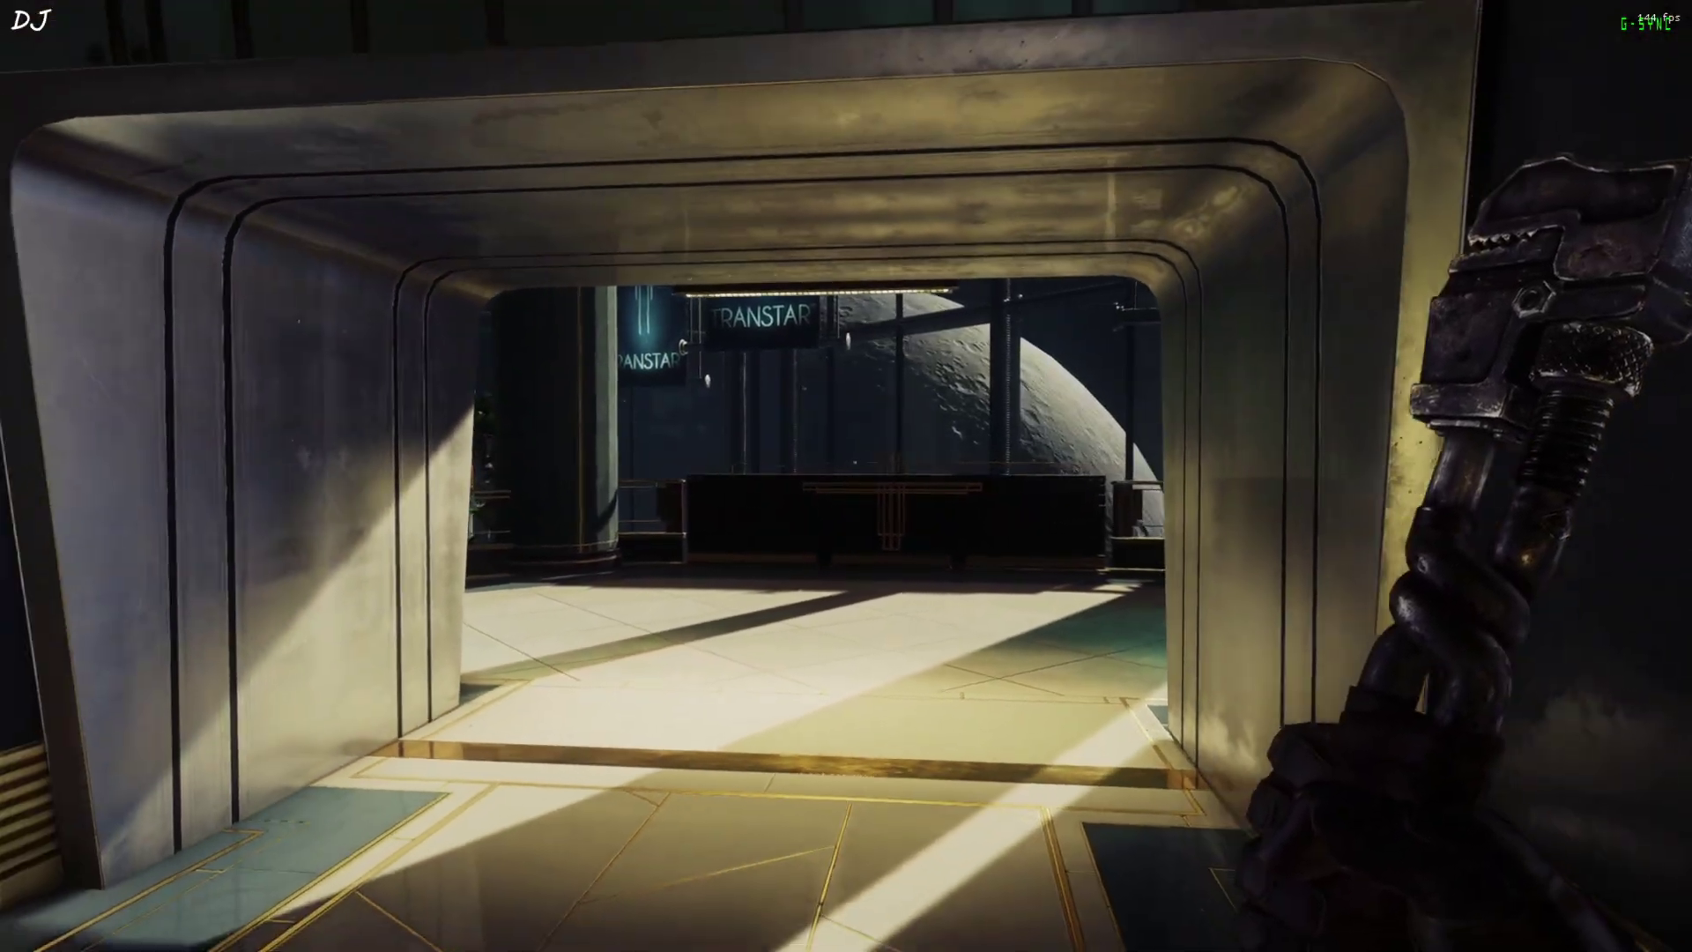
key("w")
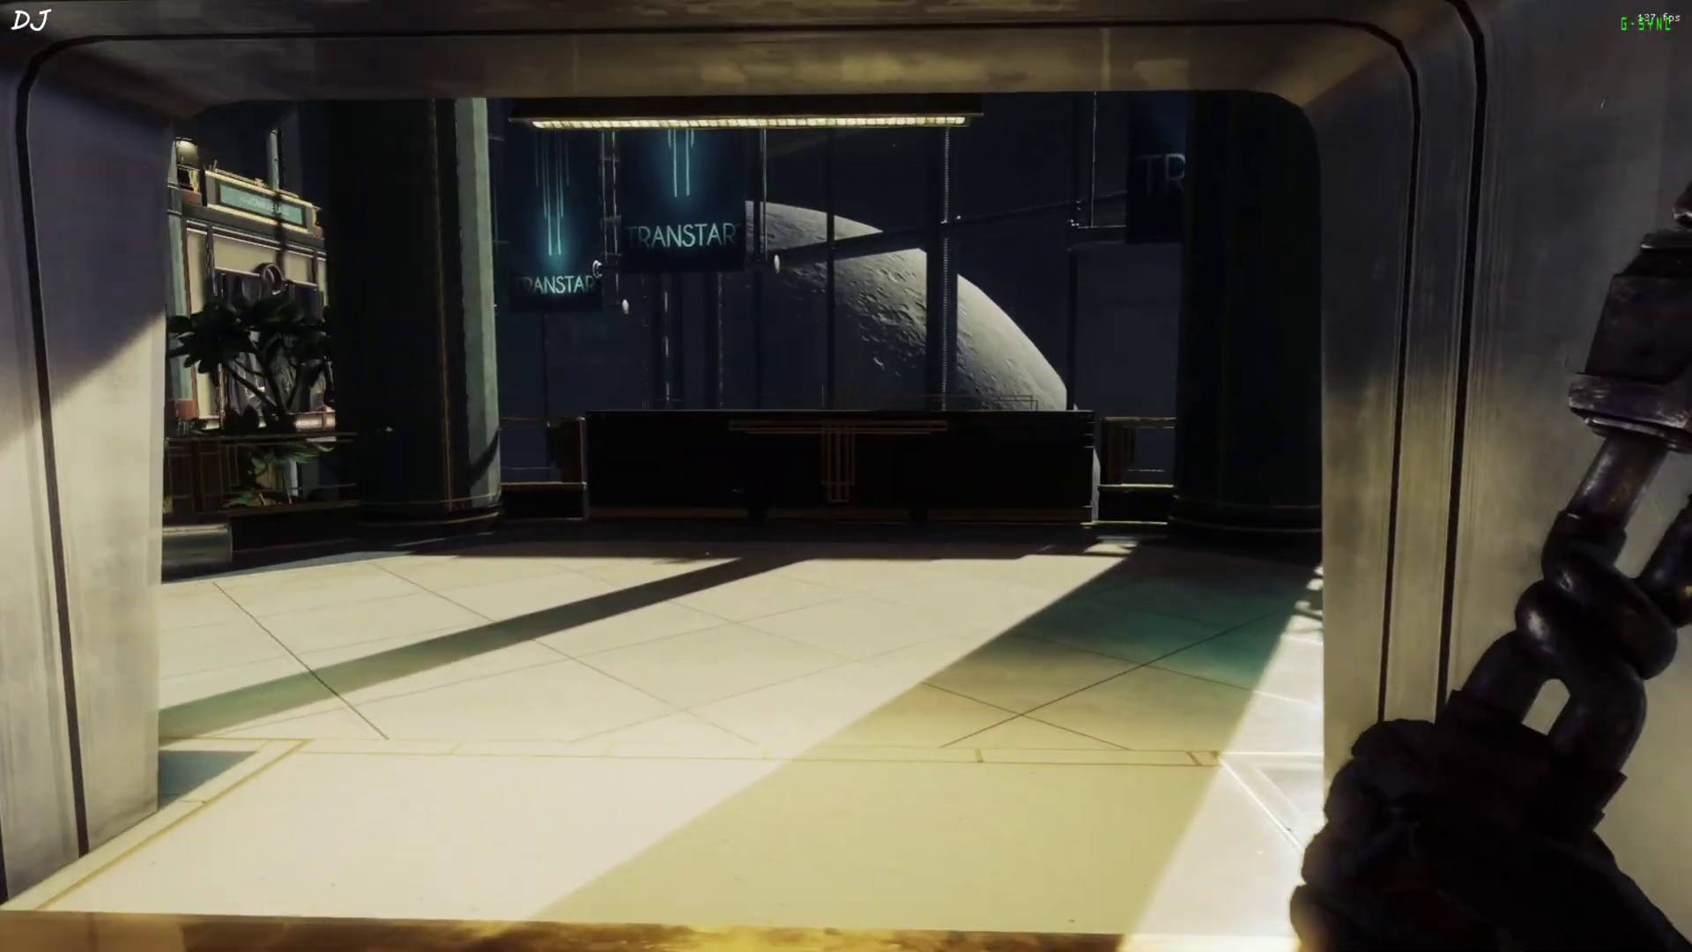
key("w")
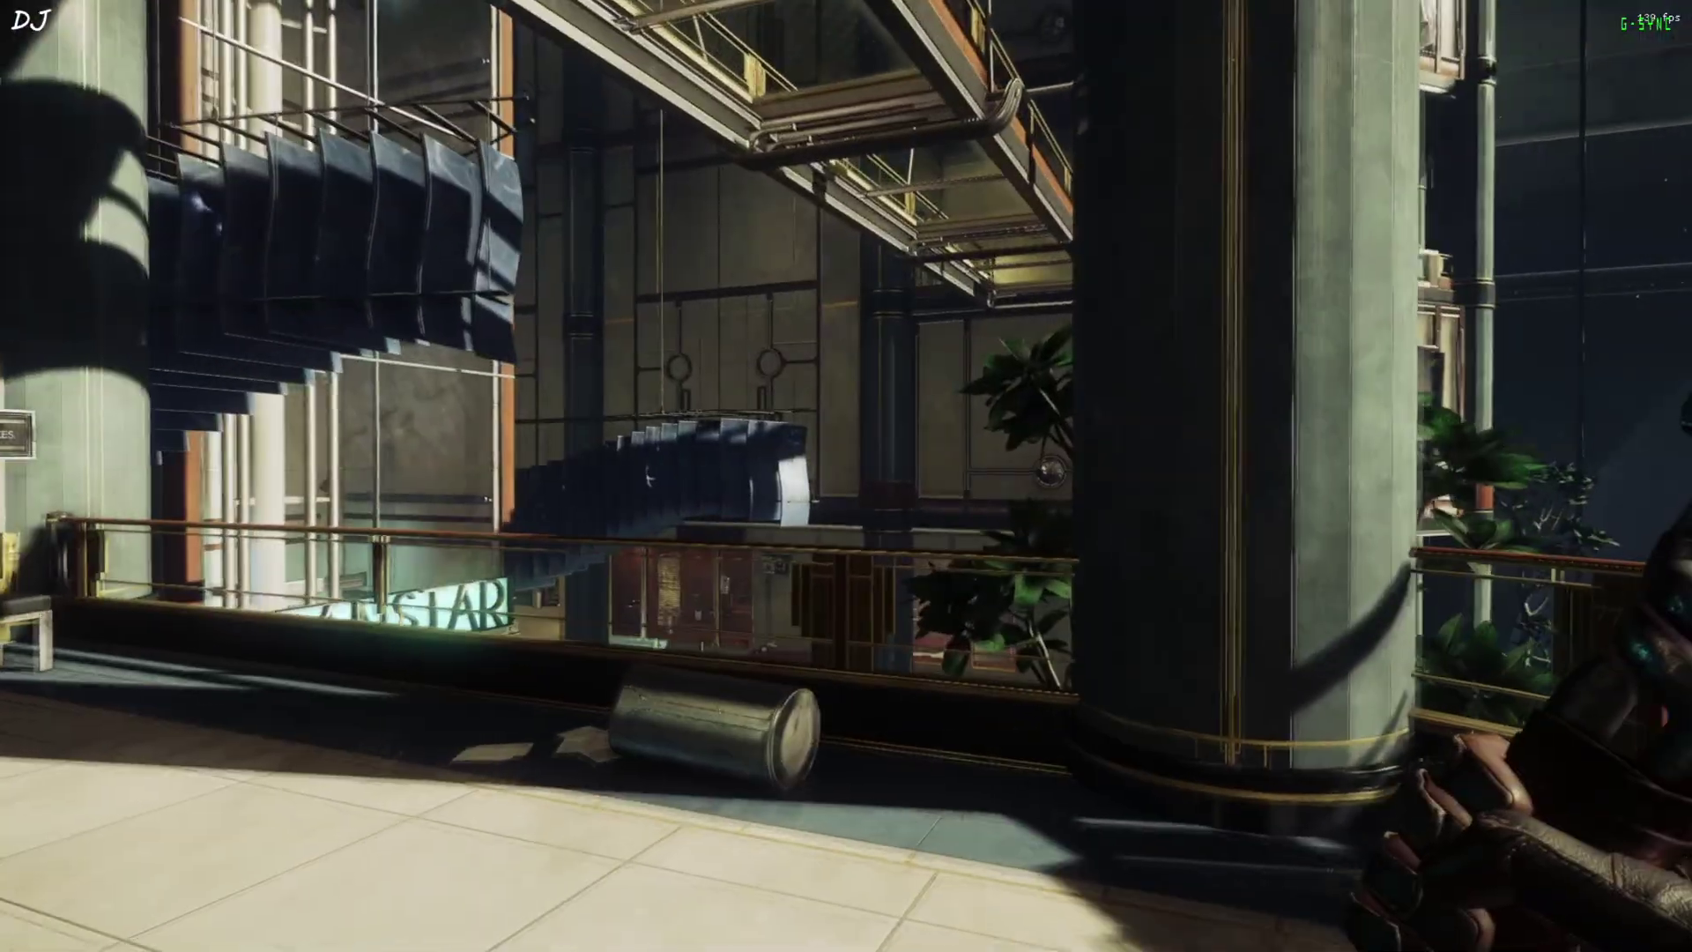
key("w")
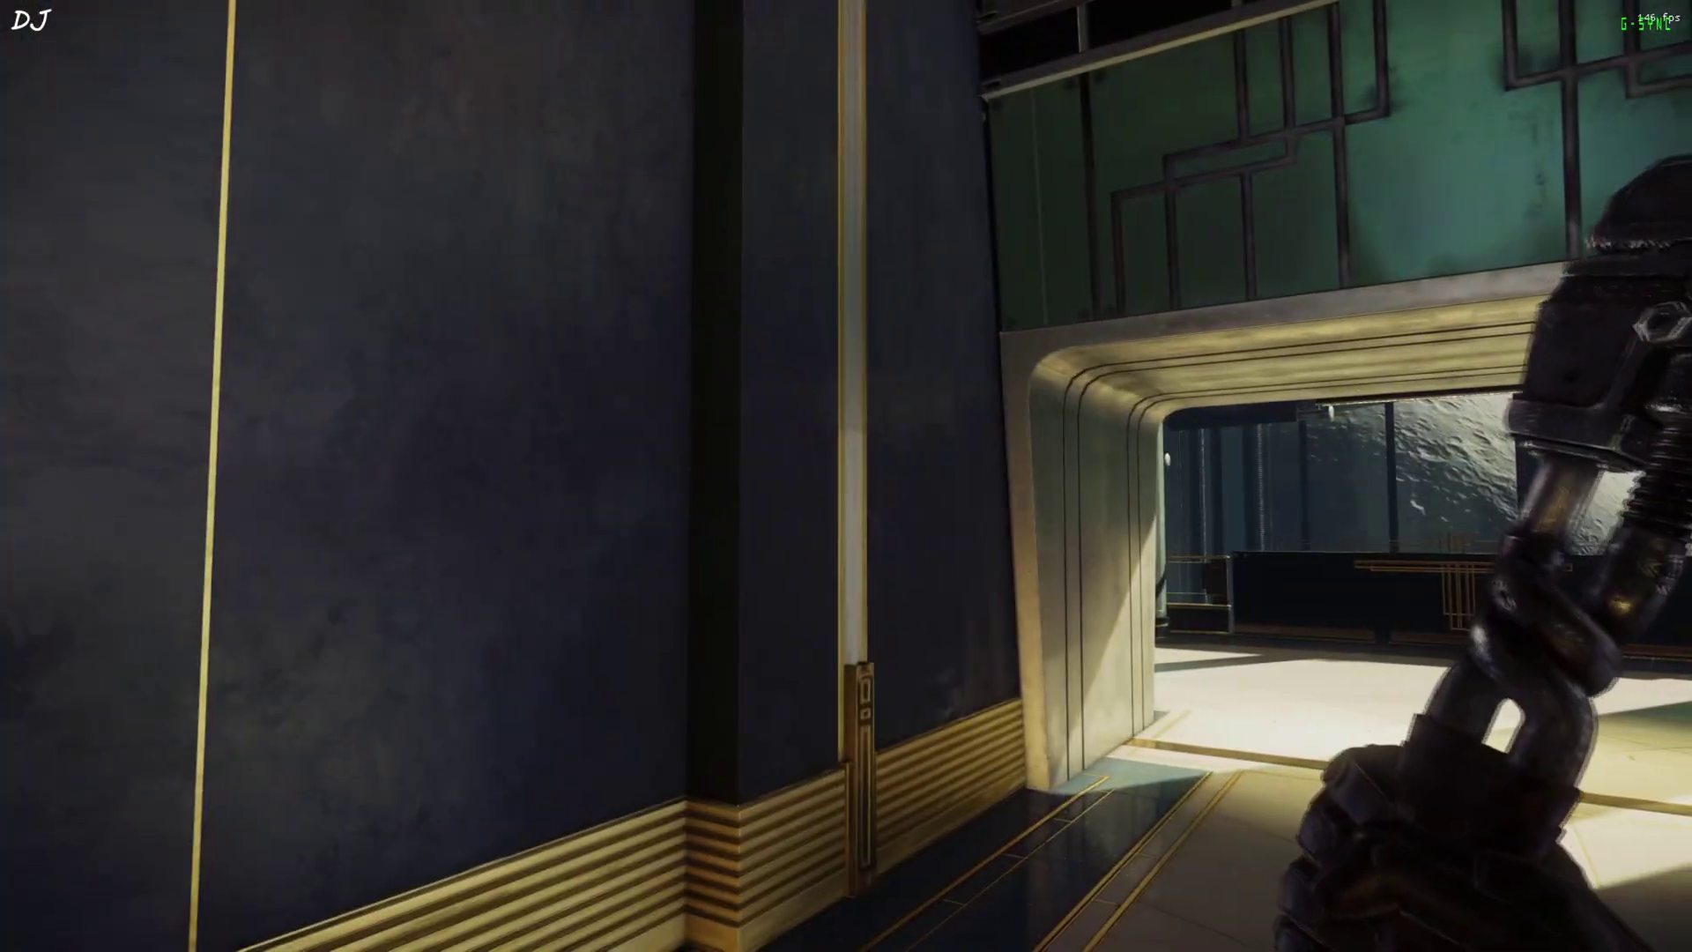
Reopen the OptiScaler overlay, select DLSS as the upscaler and apply it
key("Insert")
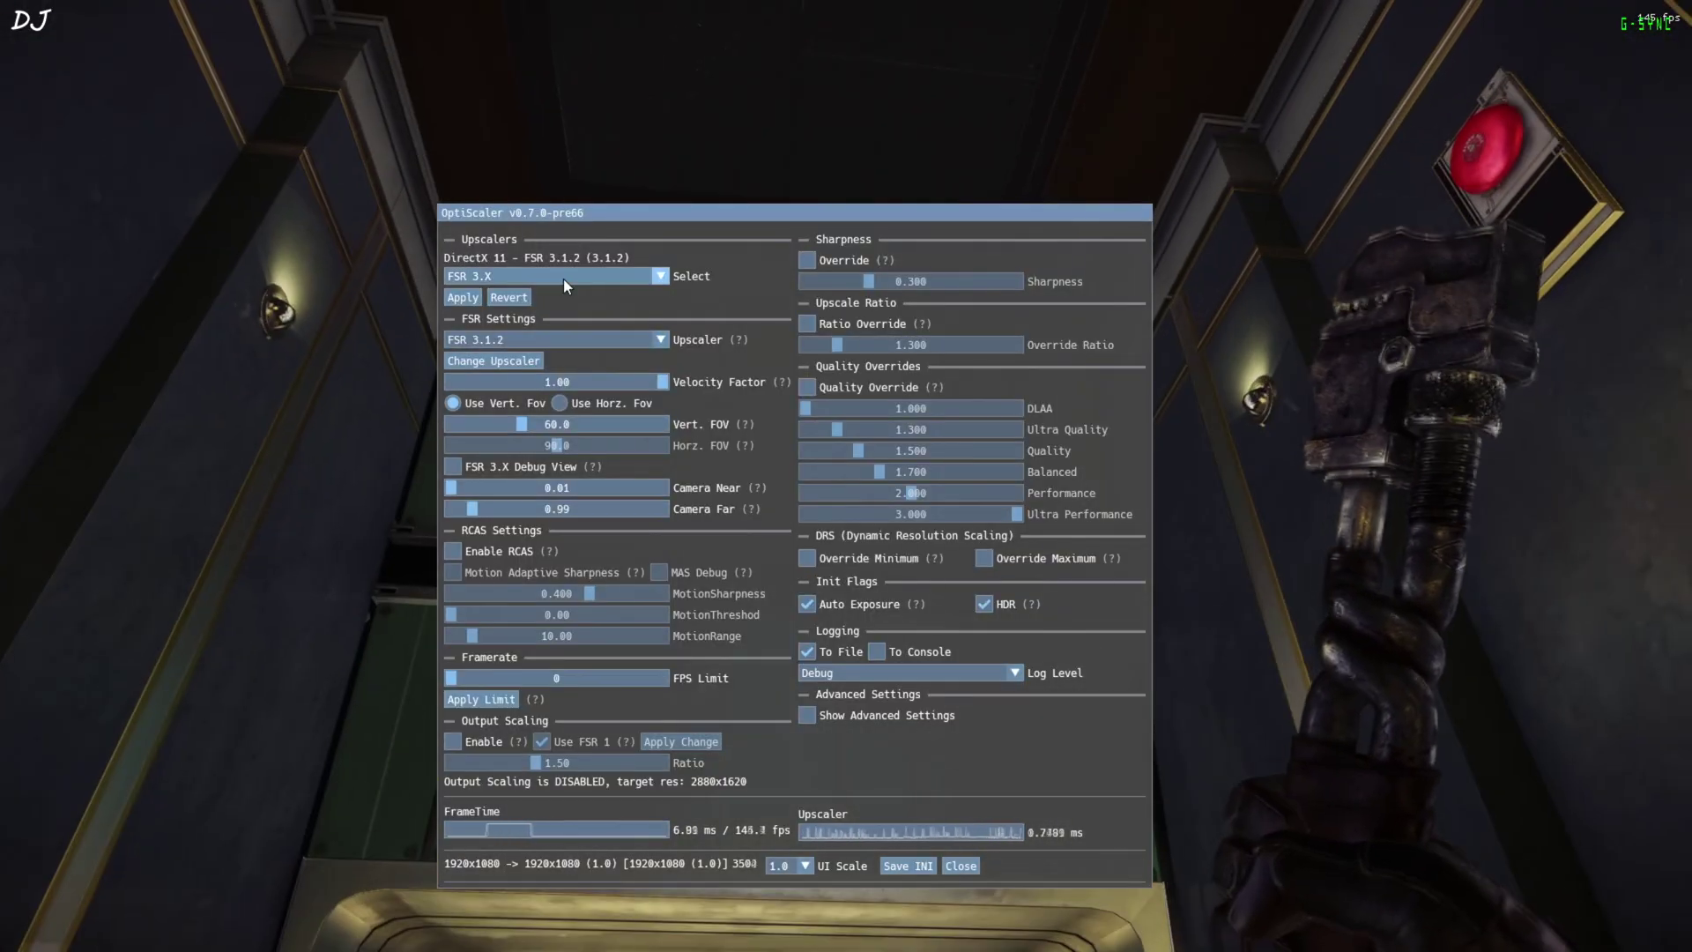
left_click(540, 276)
left_click(484, 394)
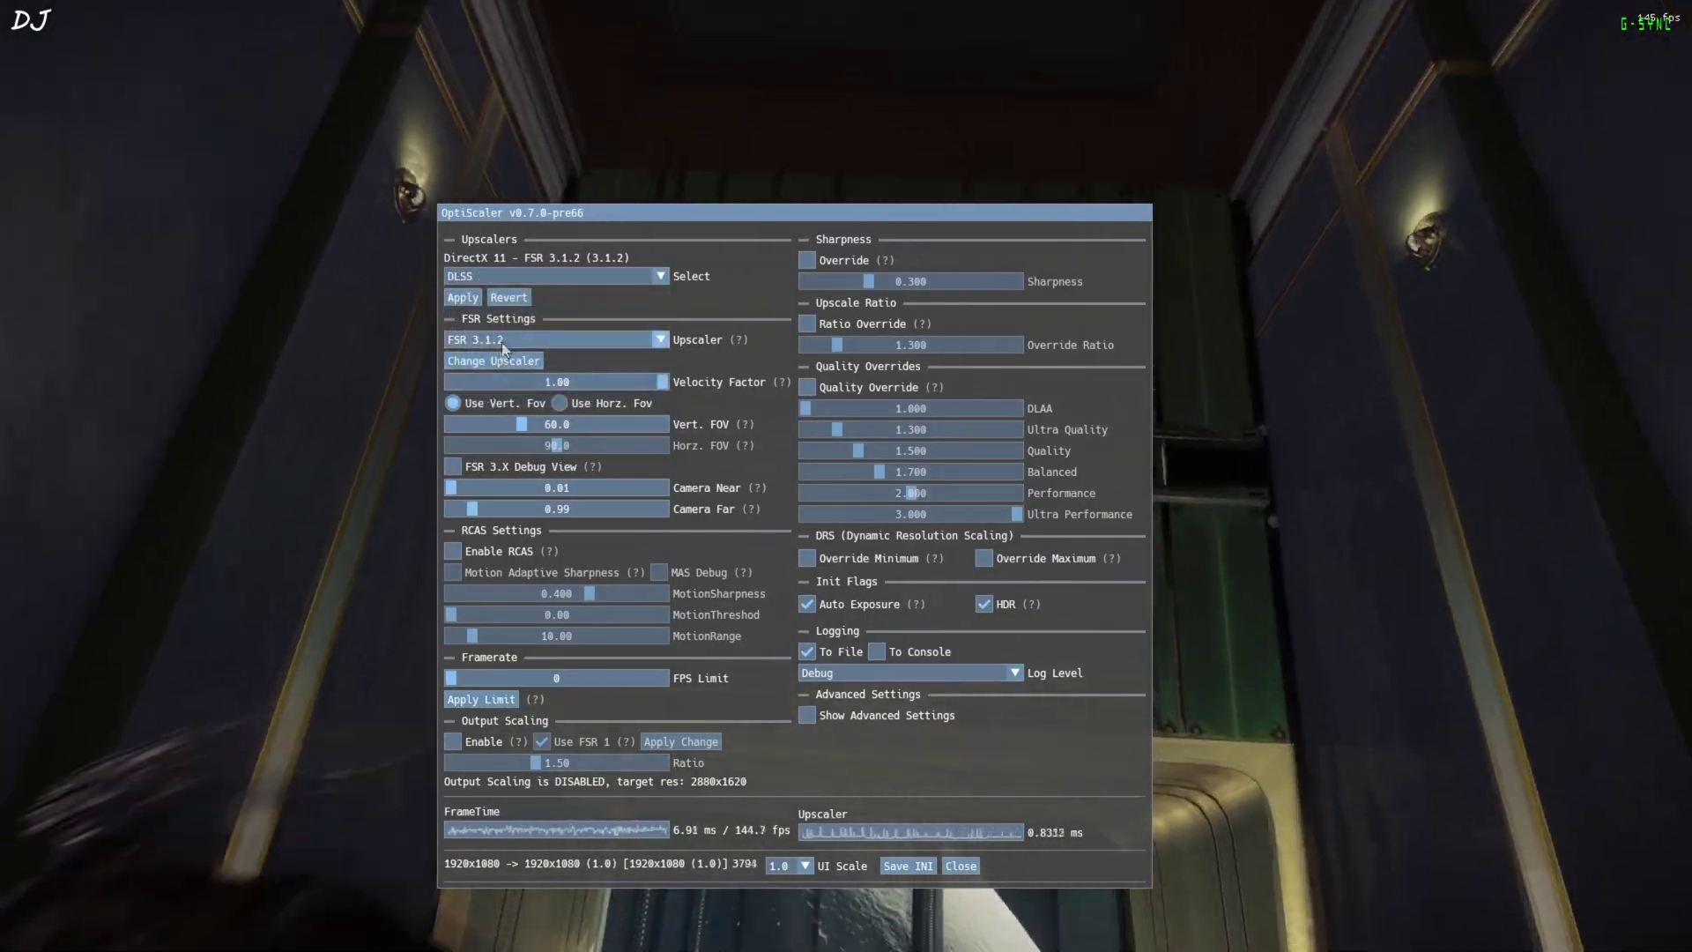
left_click(468, 298)
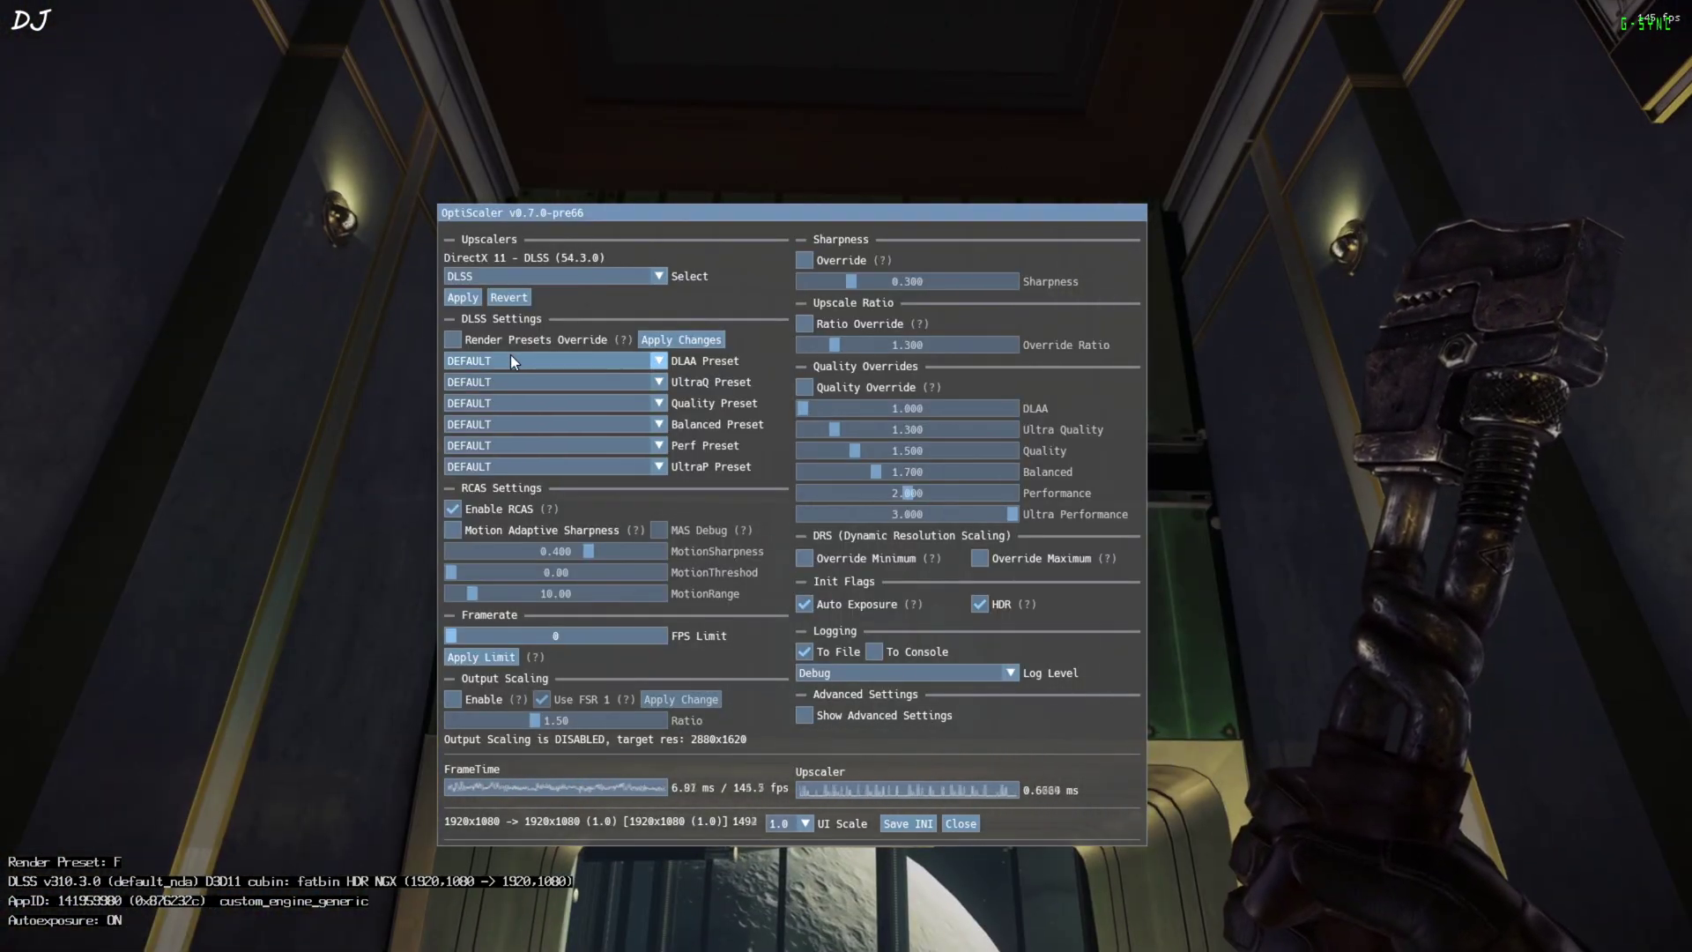
Set the DLAA preset to PRESET G, enable Render Presets Override, apply the changes and close the overlay
left_click(510, 357)
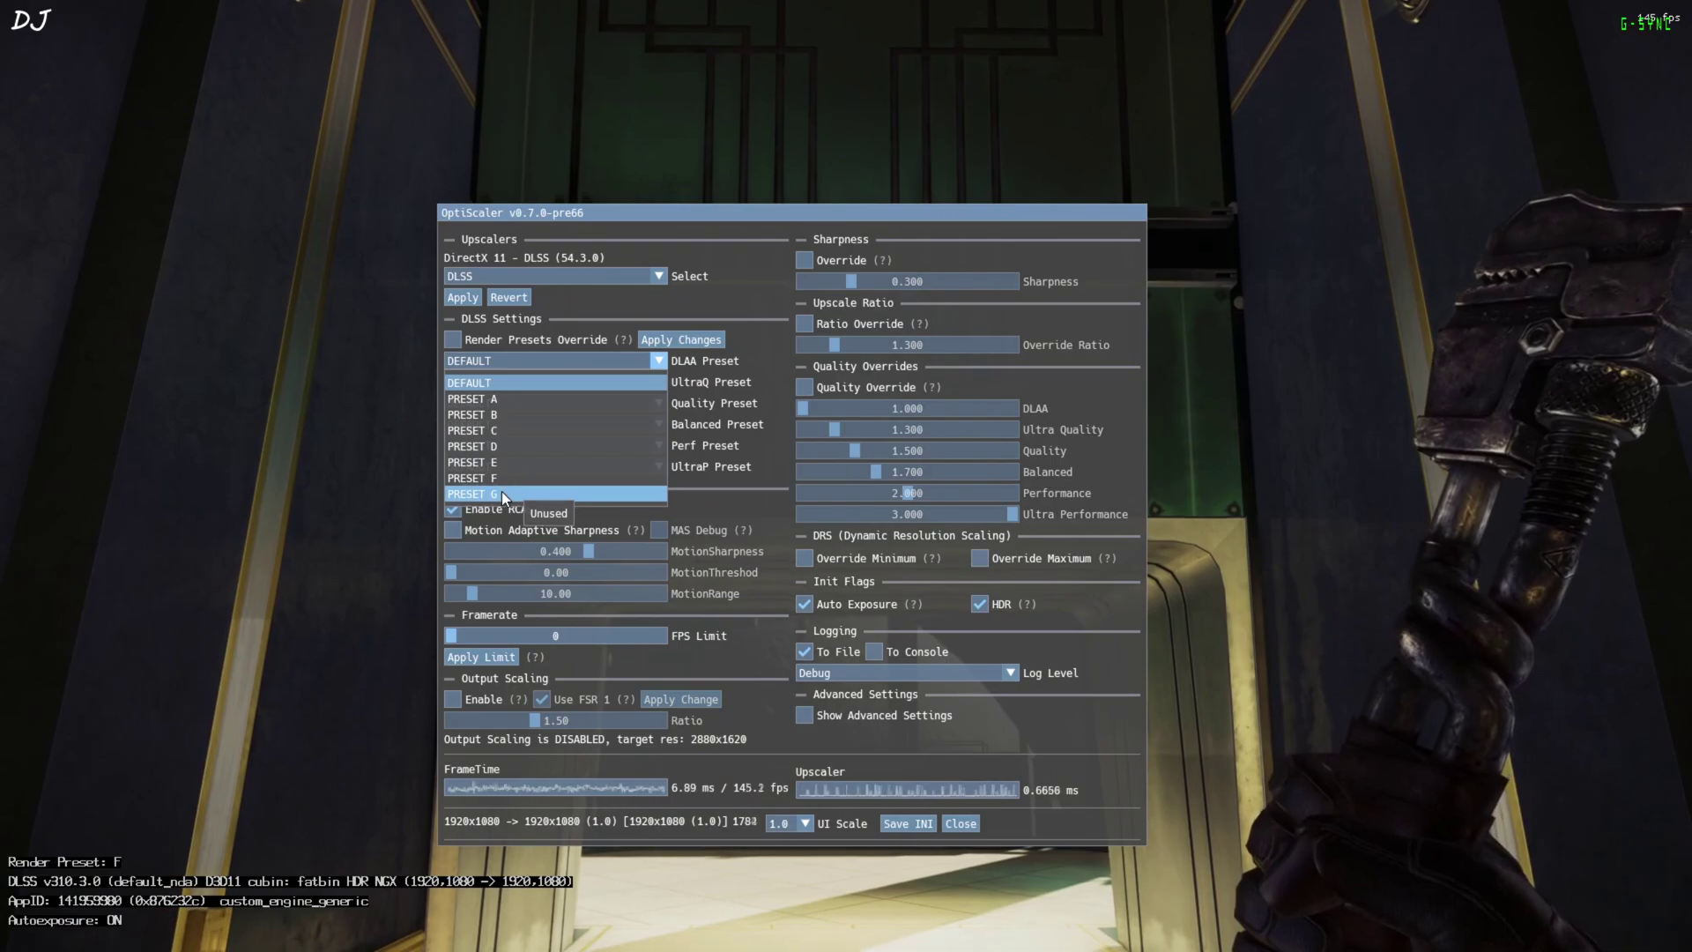
left_click(500, 490)
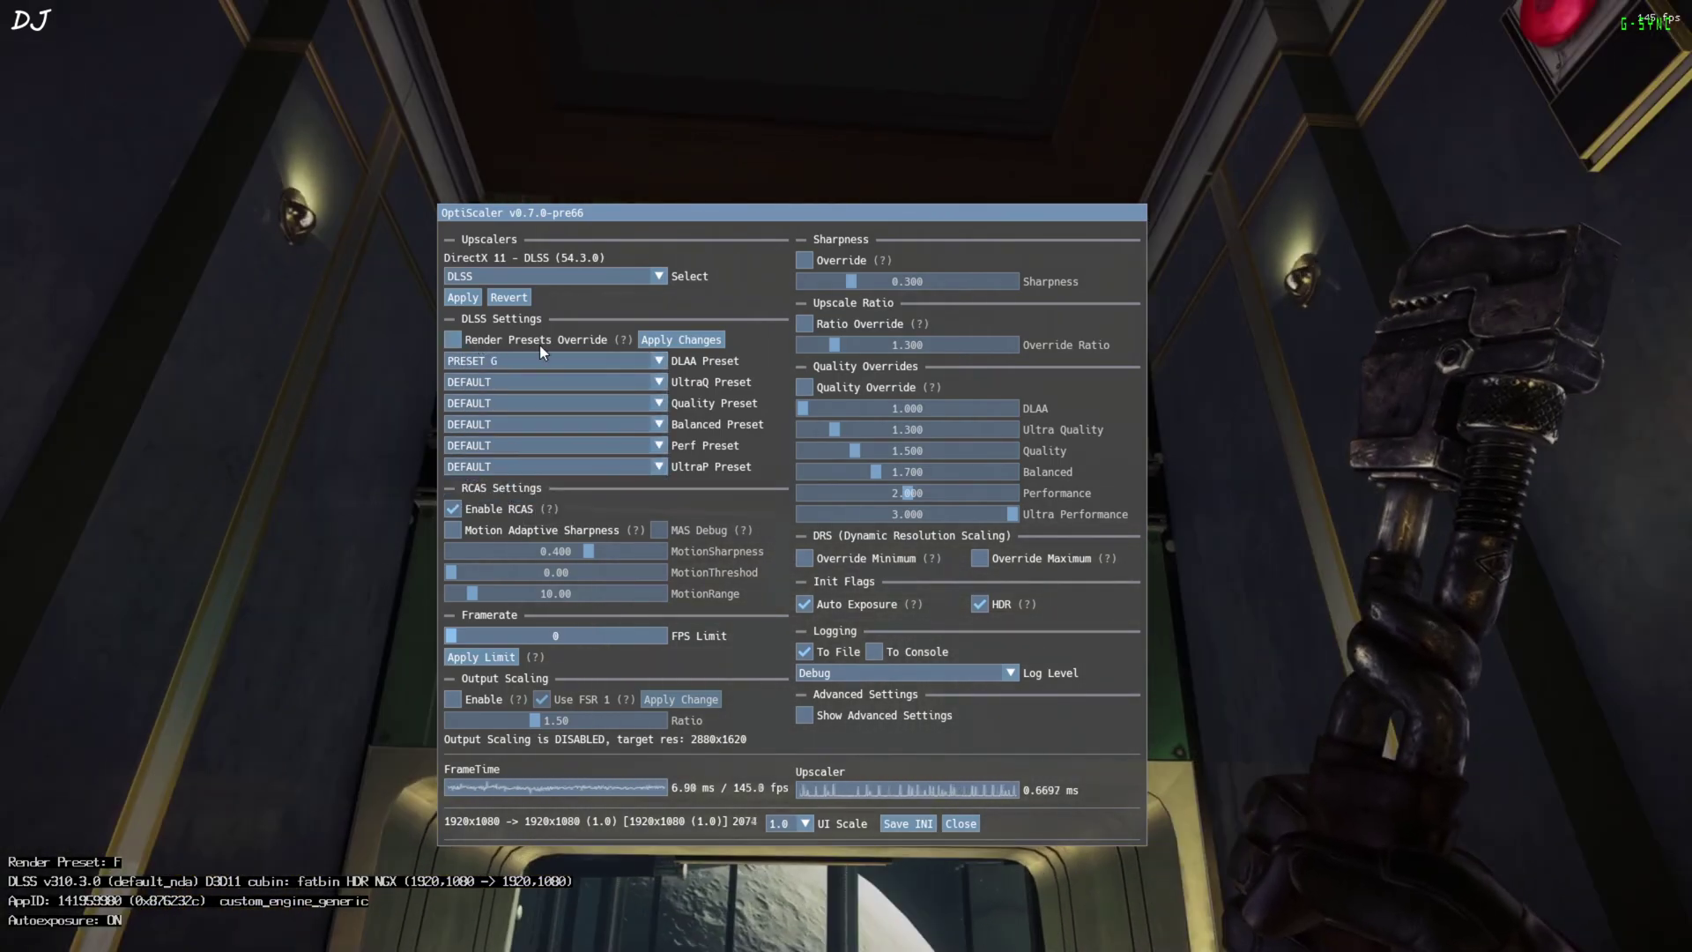
left_click(452, 340)
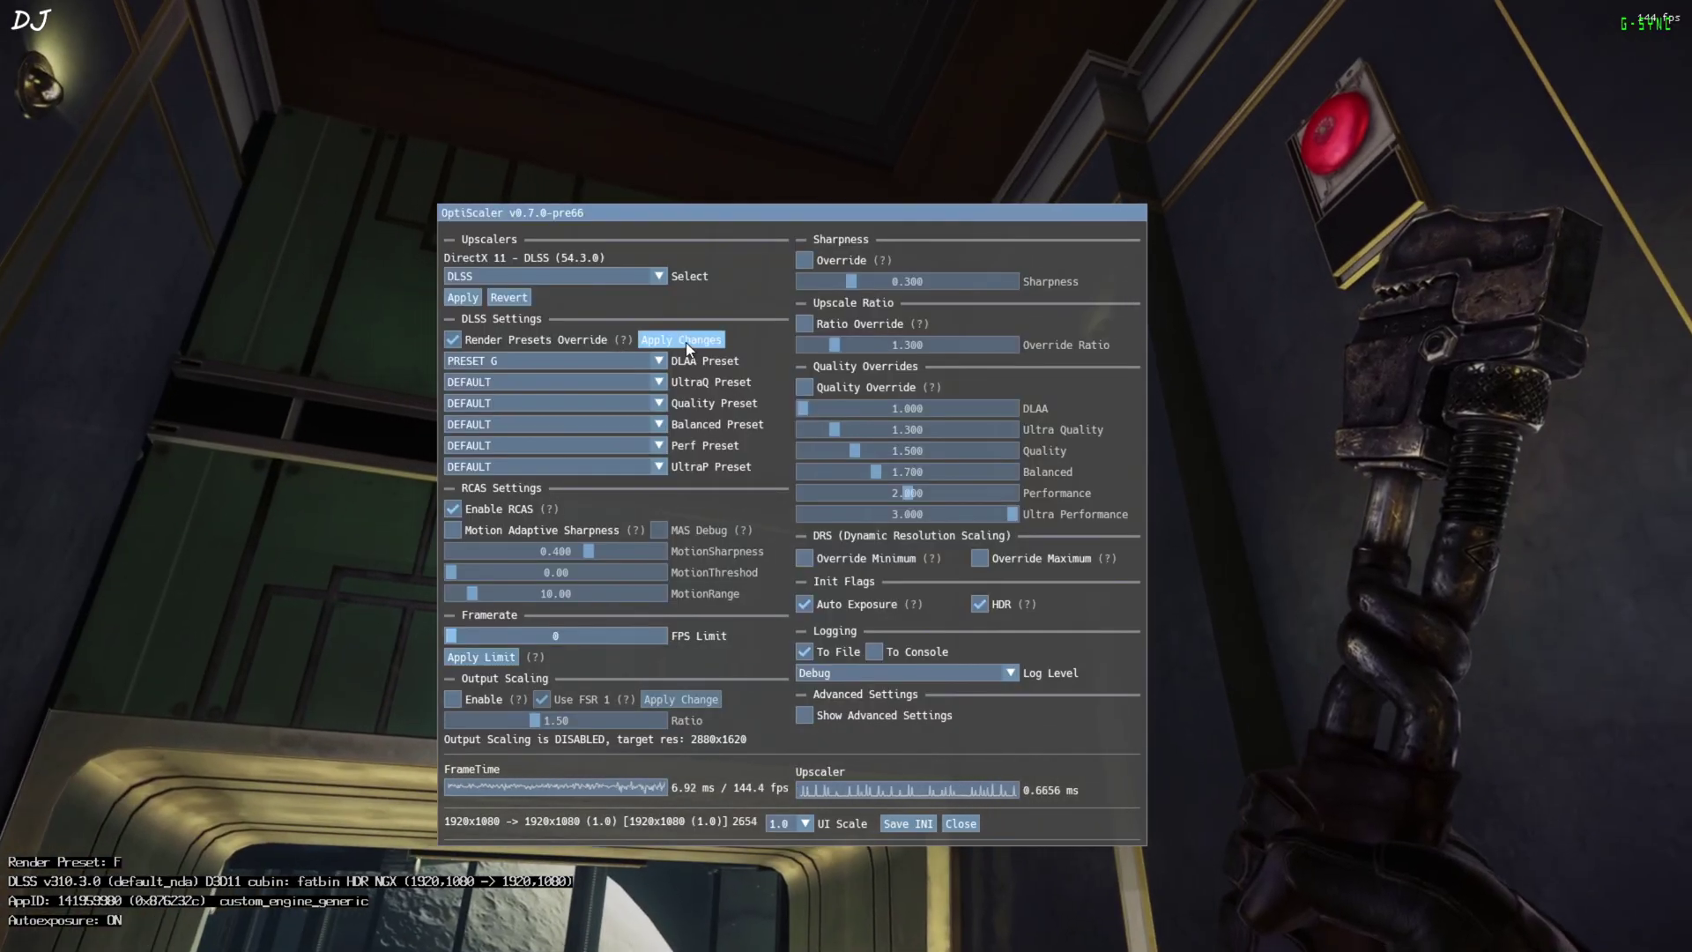
left_click(687, 344)
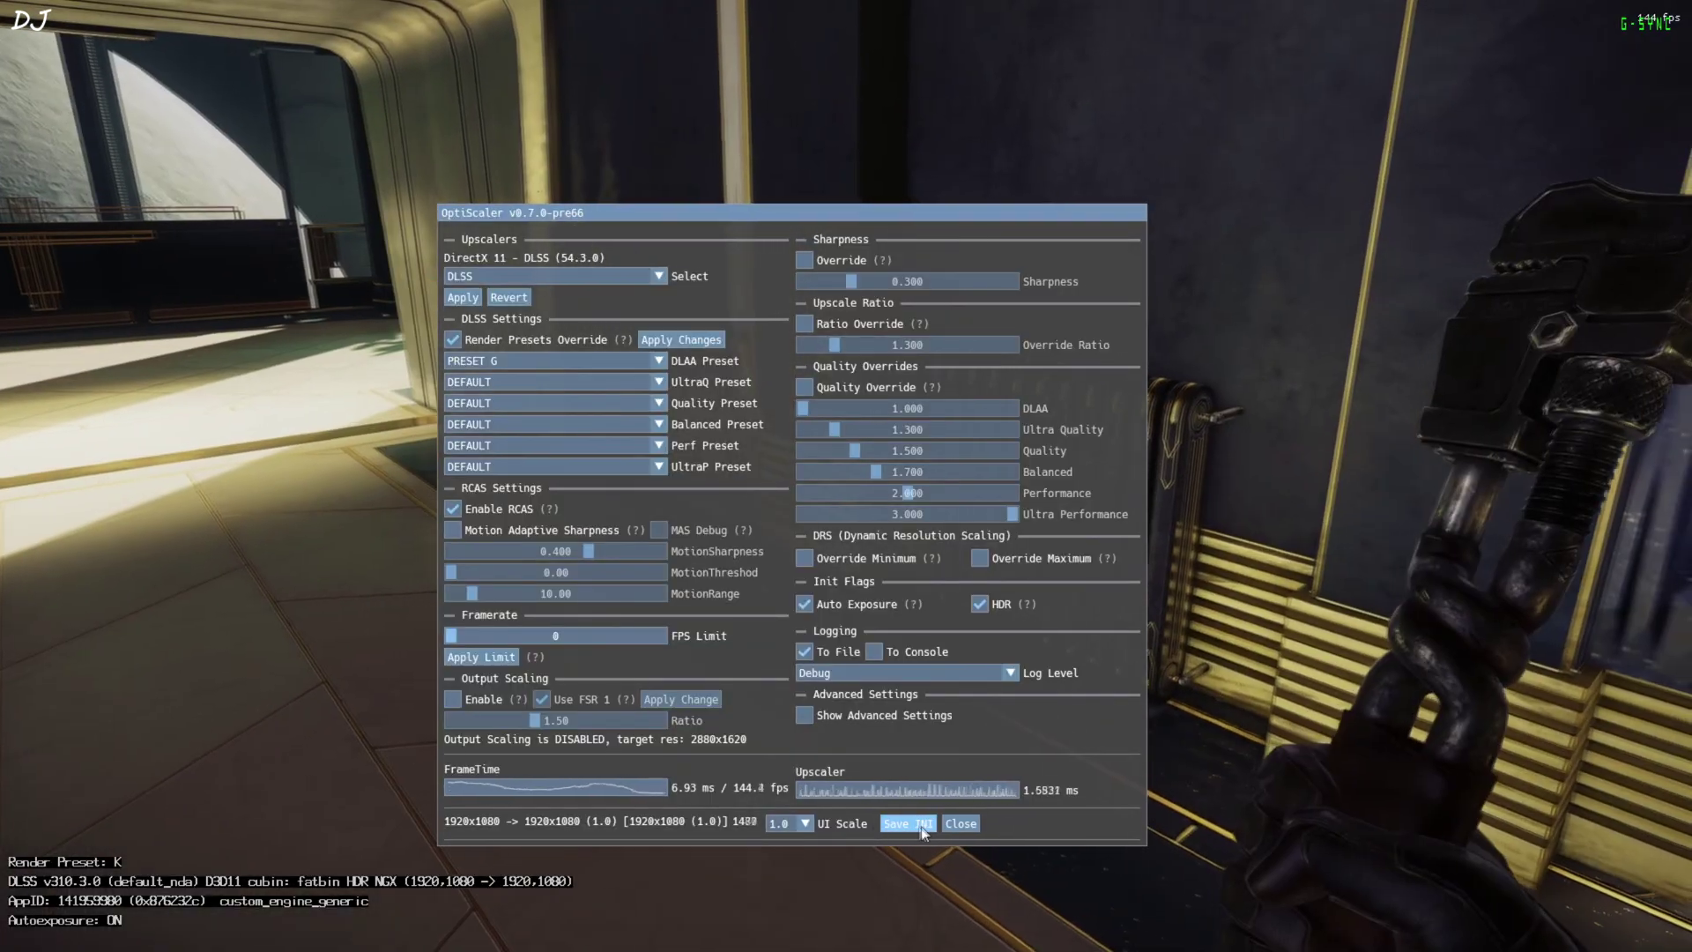
left_click(970, 825)
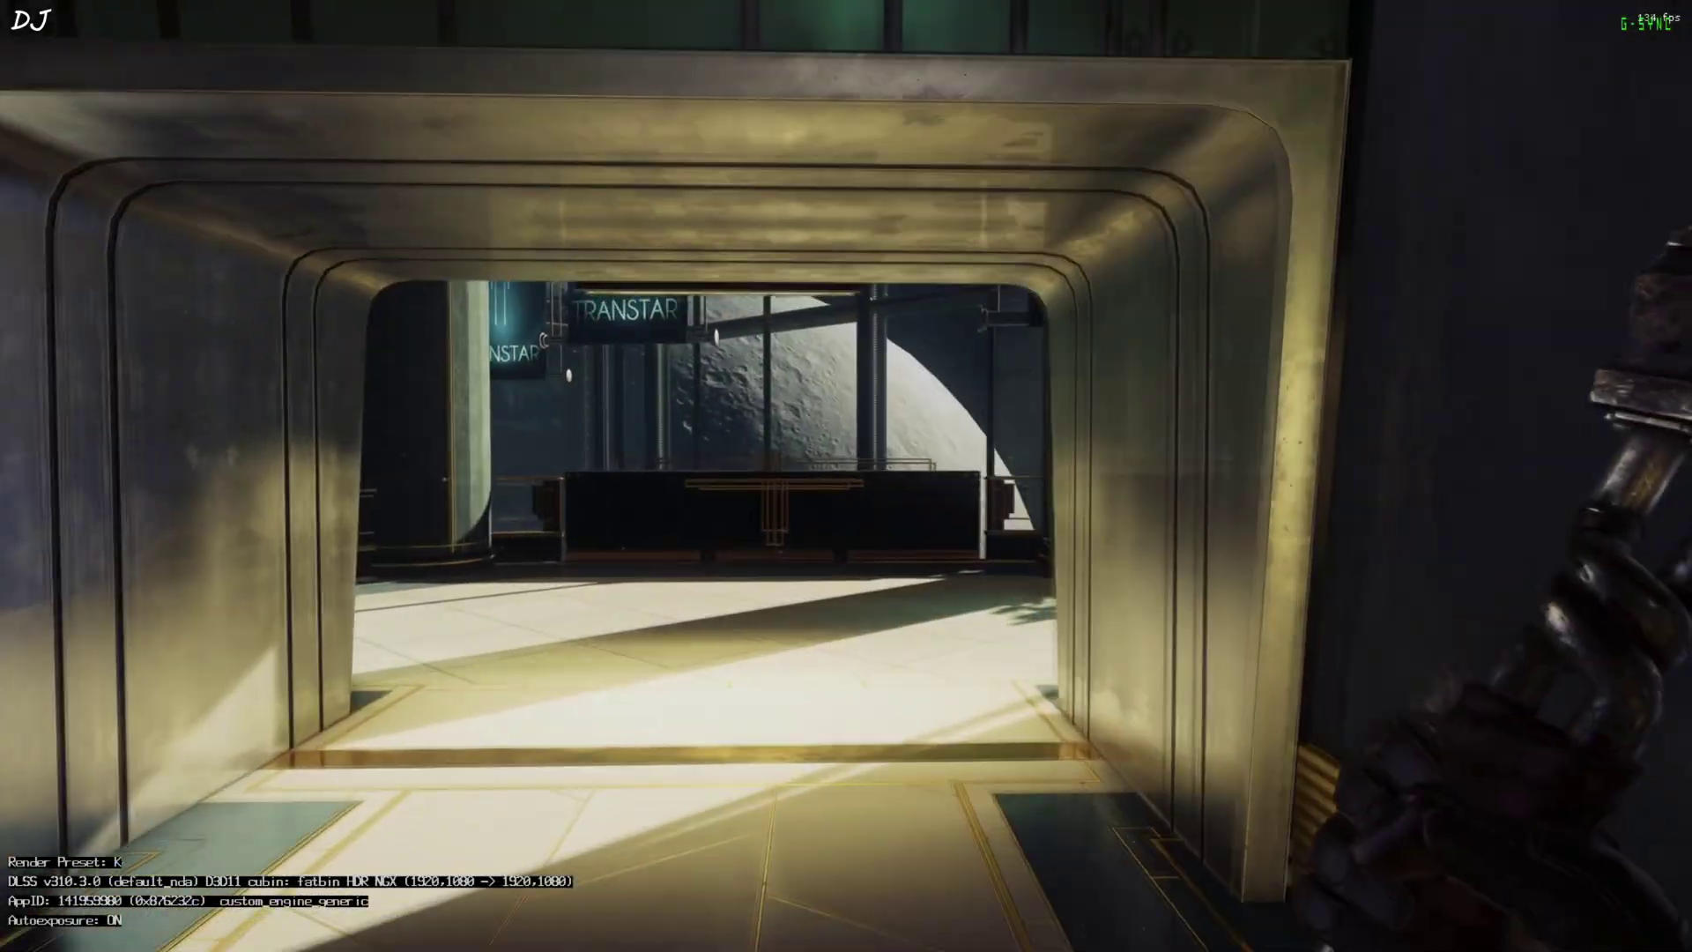
Move back and forth between the passage and the reception desk to examine image quality with the DLSS preset override
key("s")
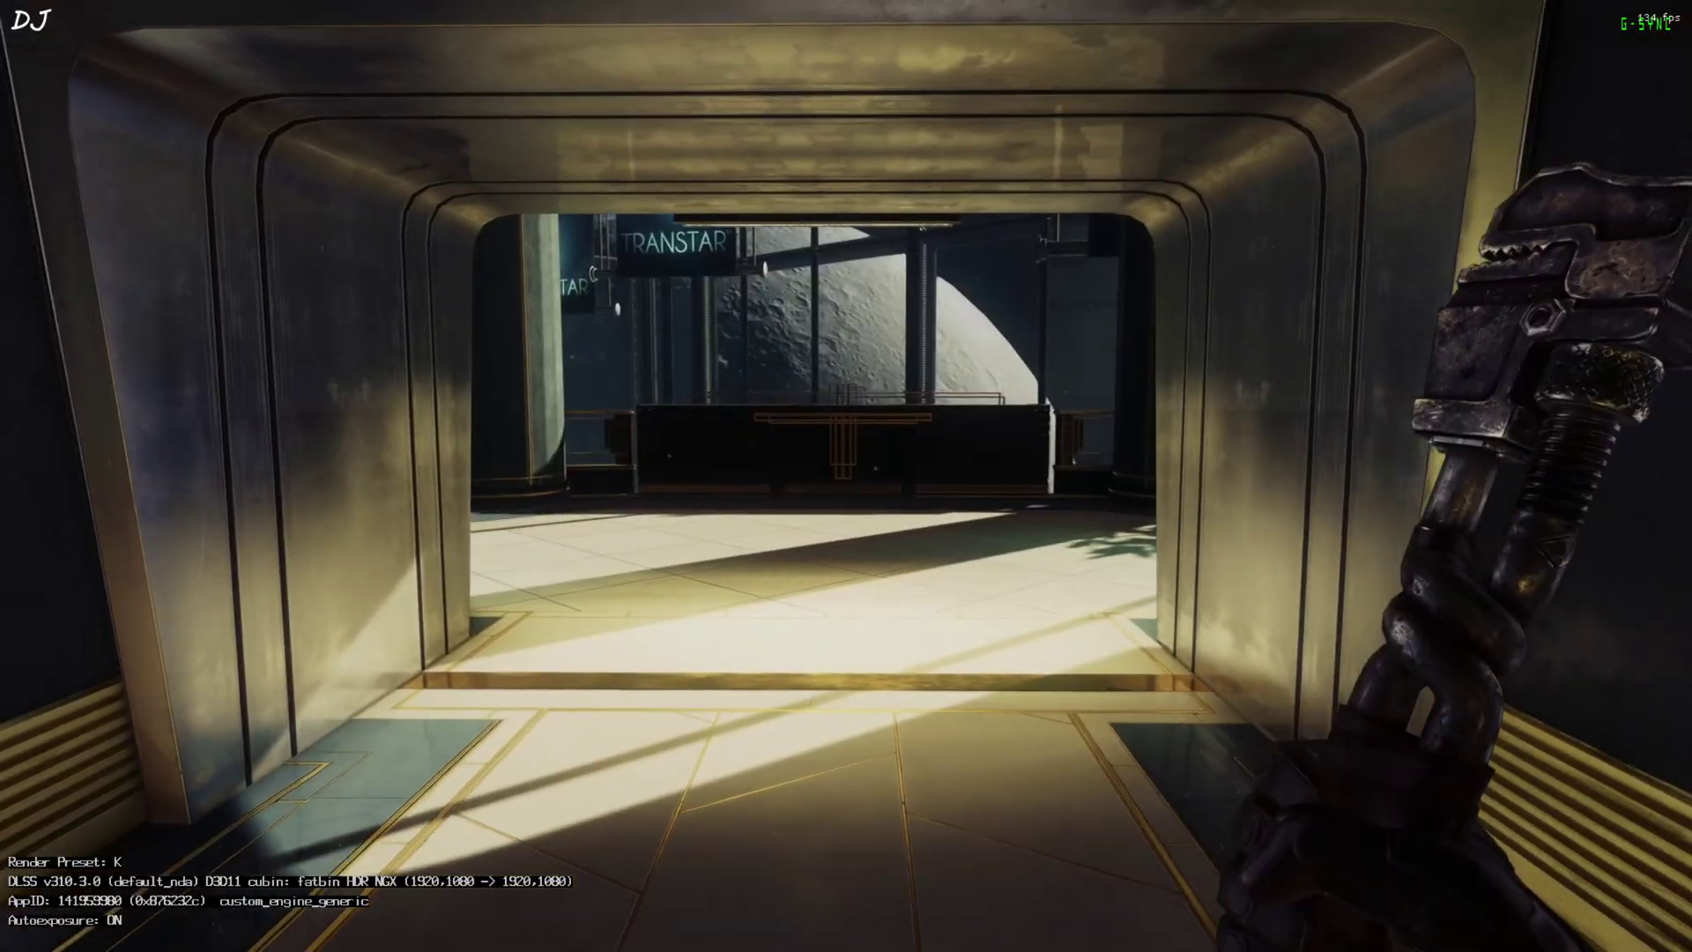
key("s")
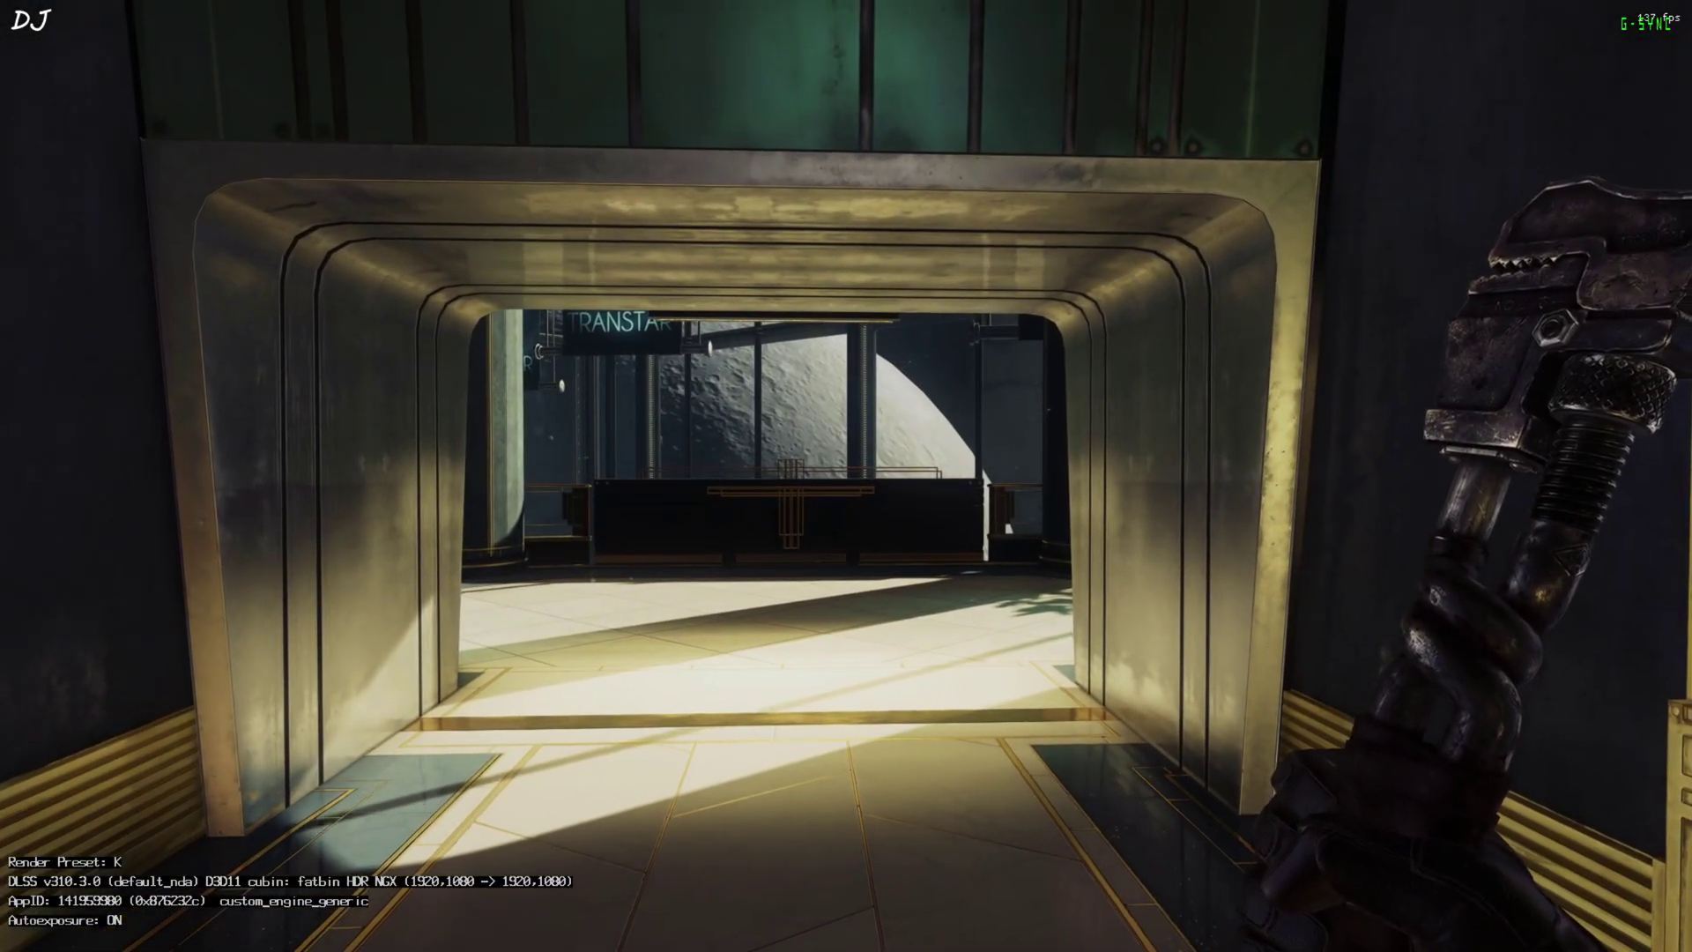
key("w")
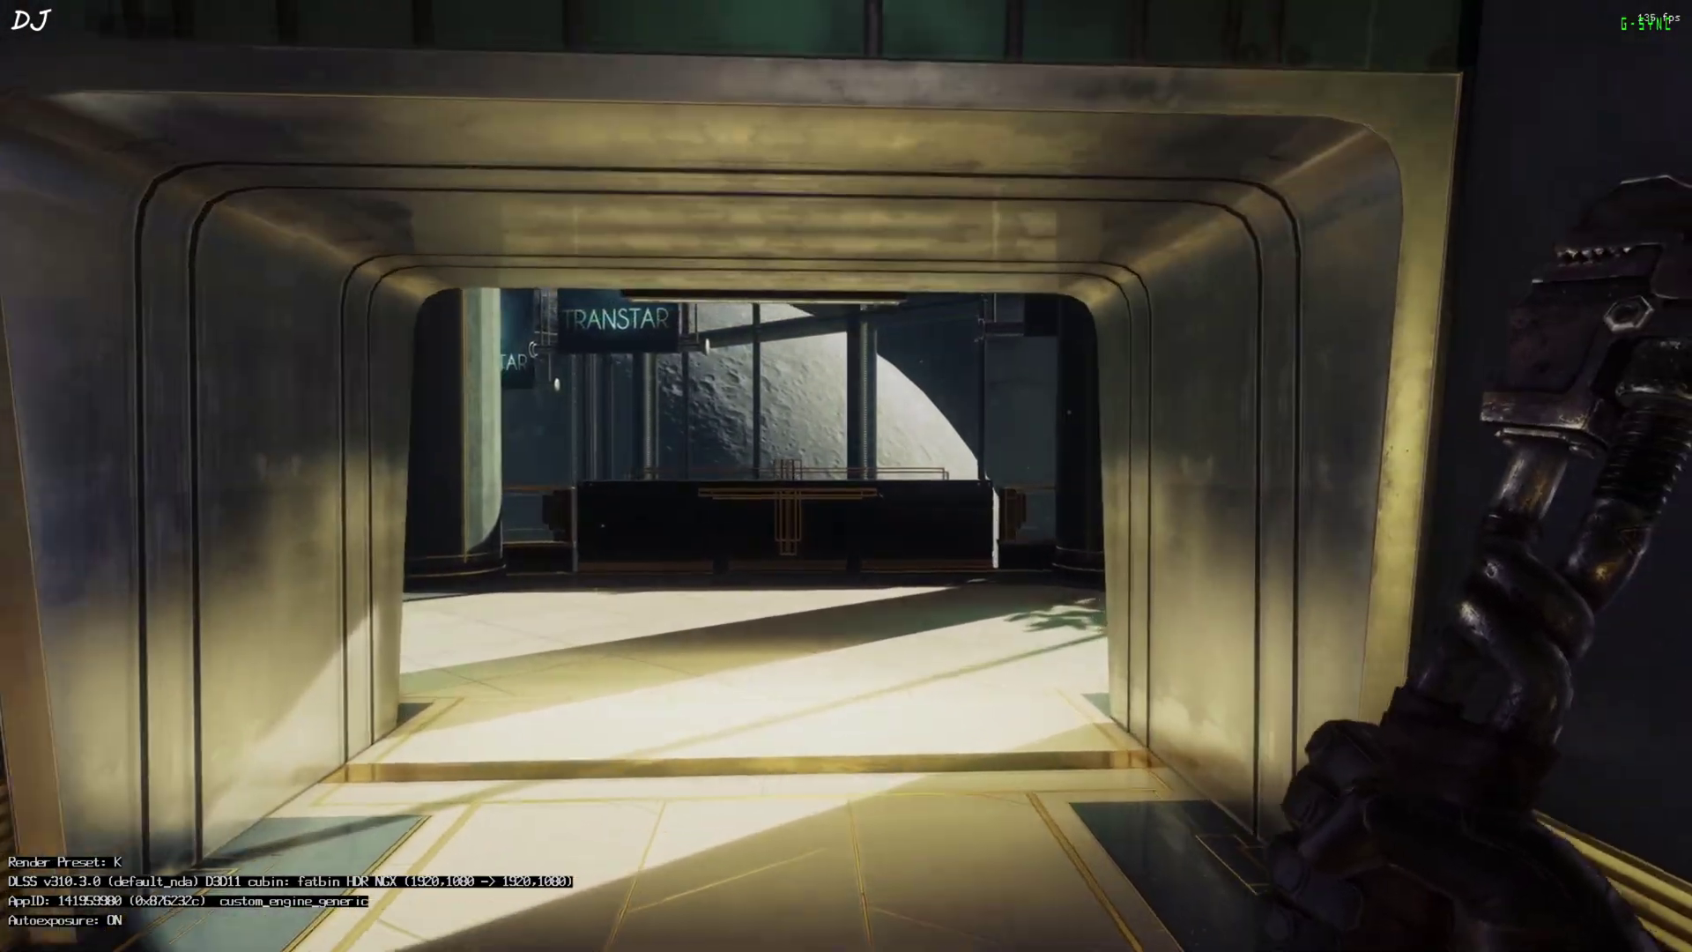
key("w")
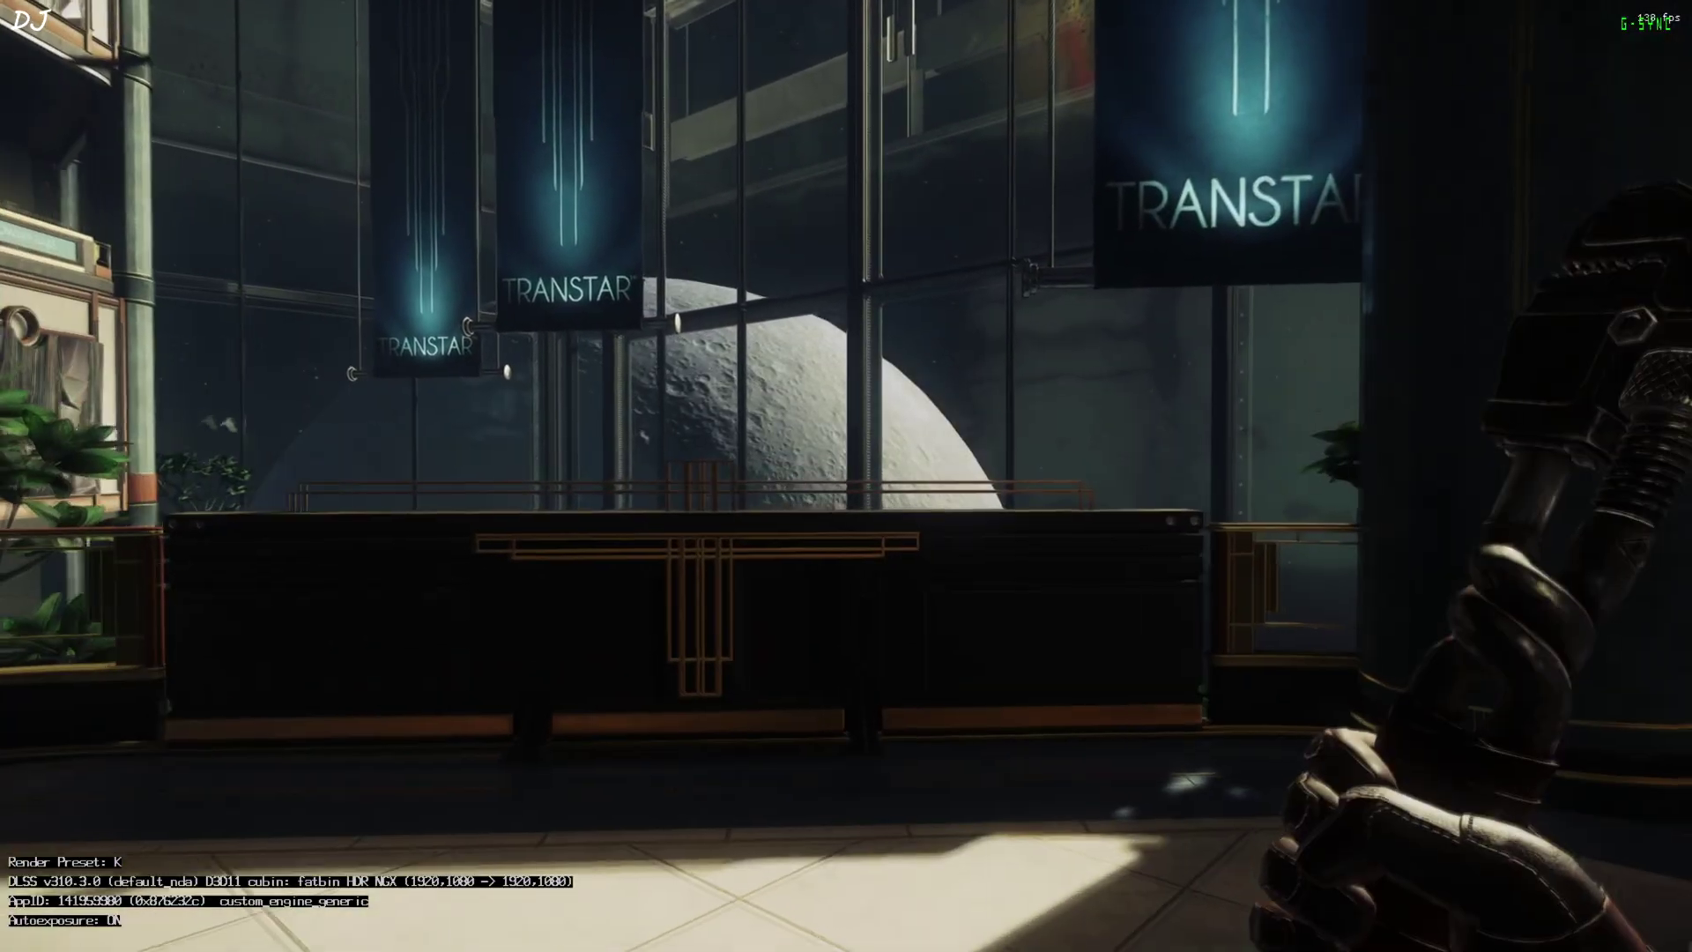
key("s")
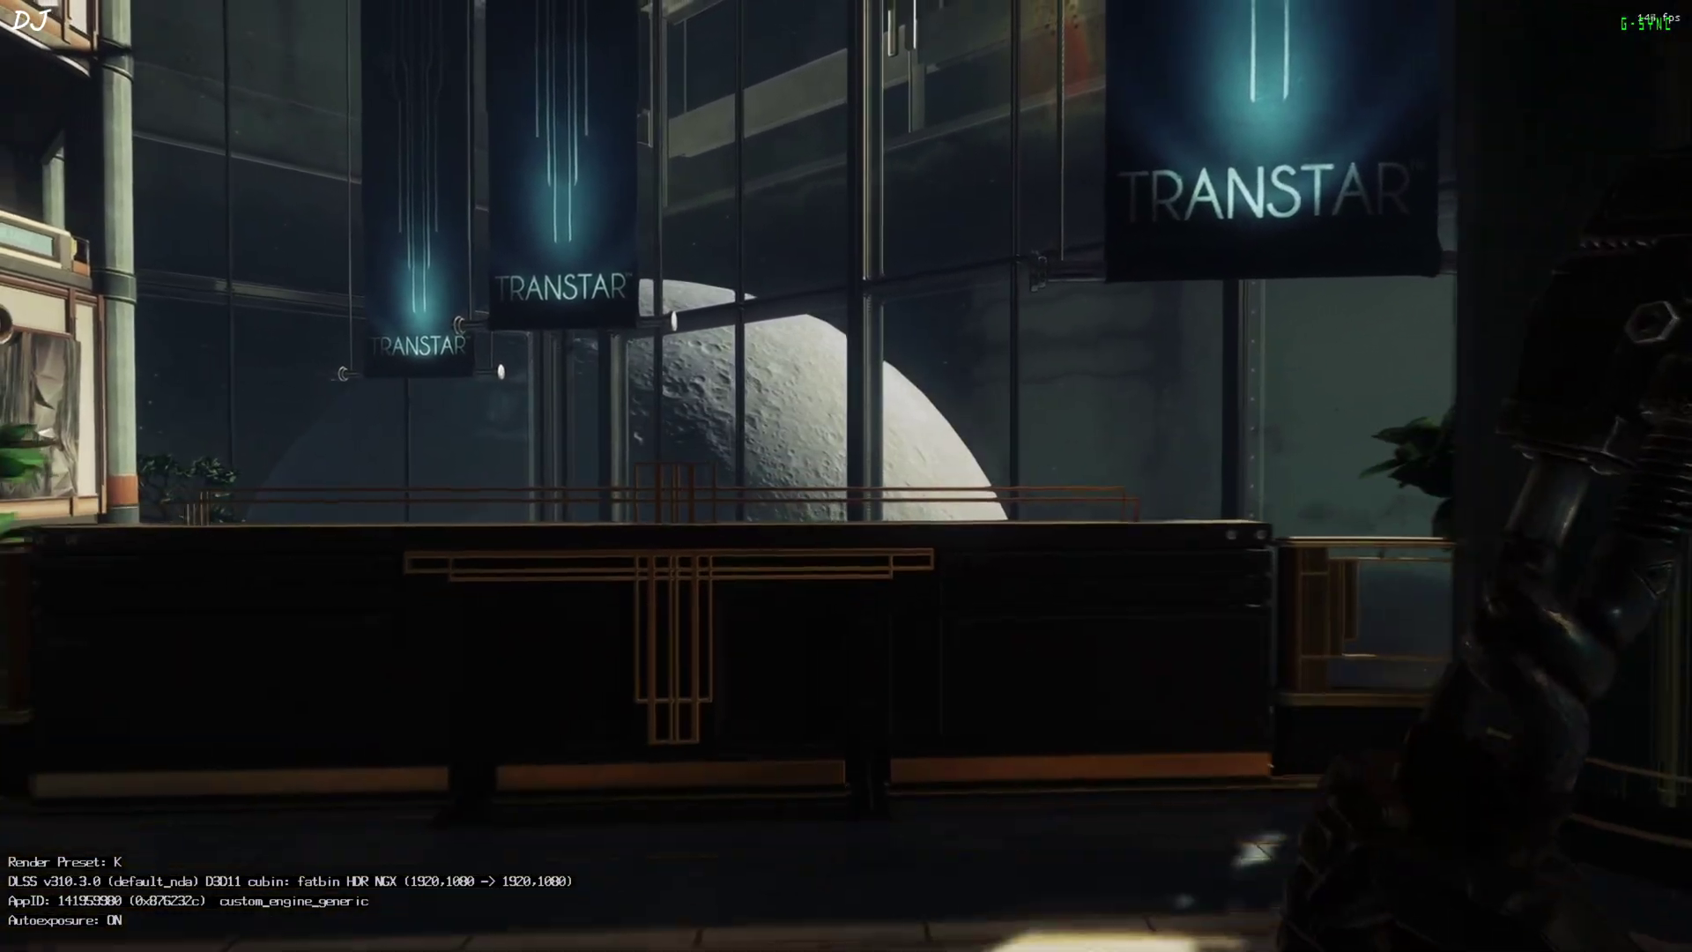
key("s")
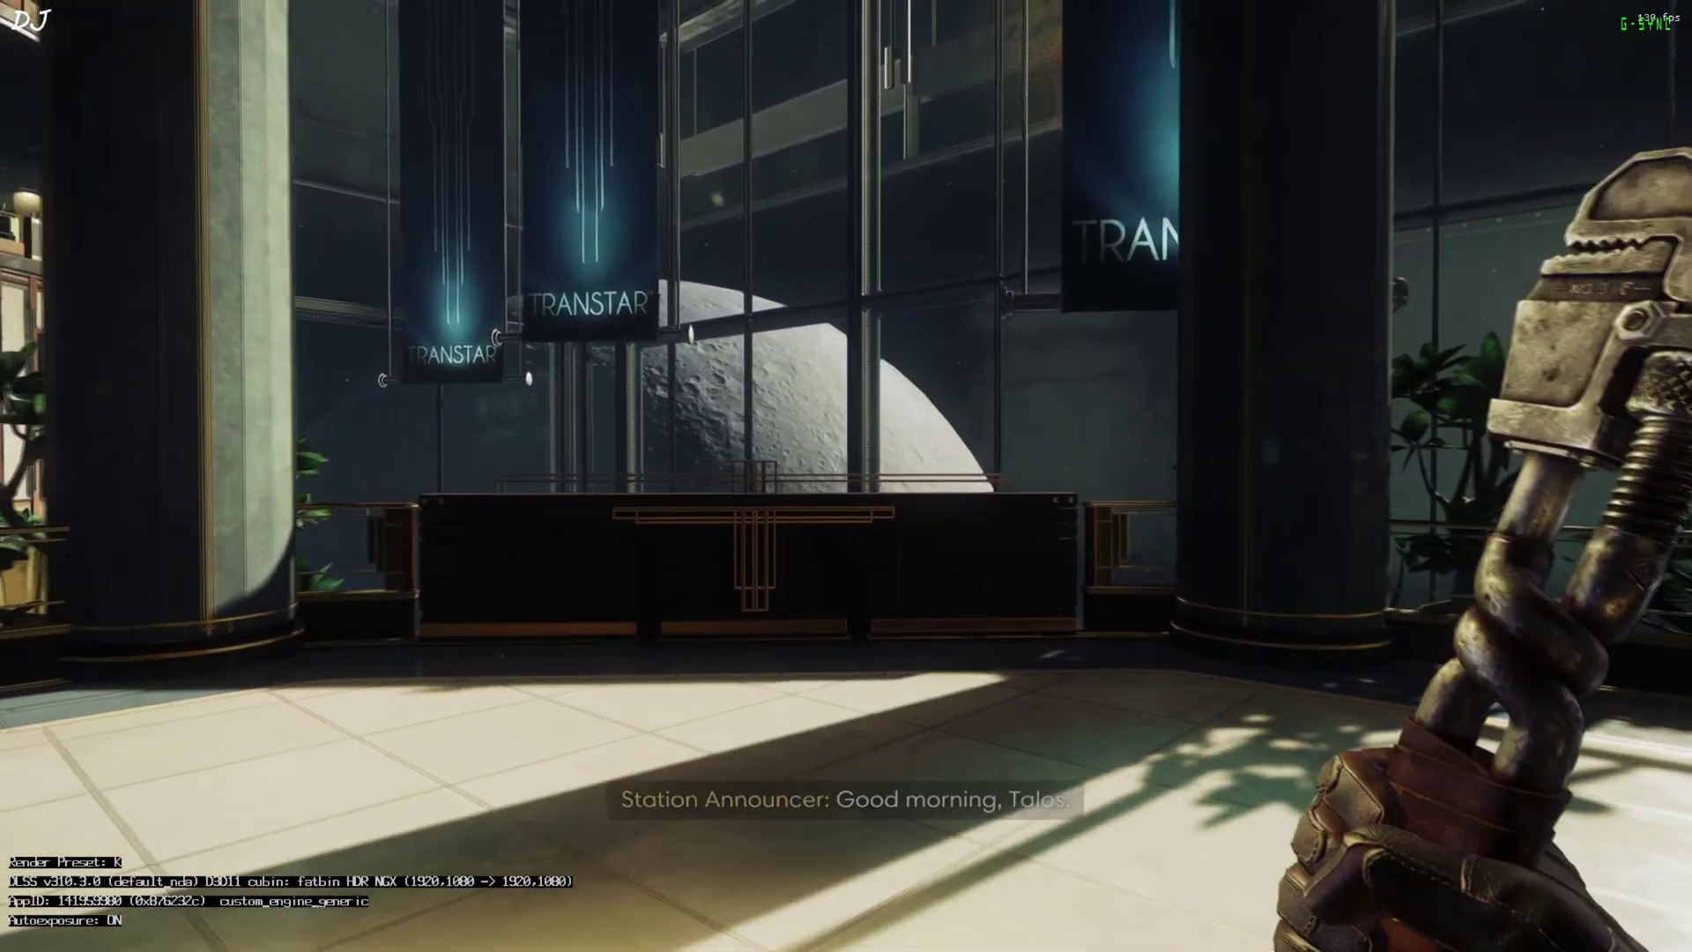
key("s")
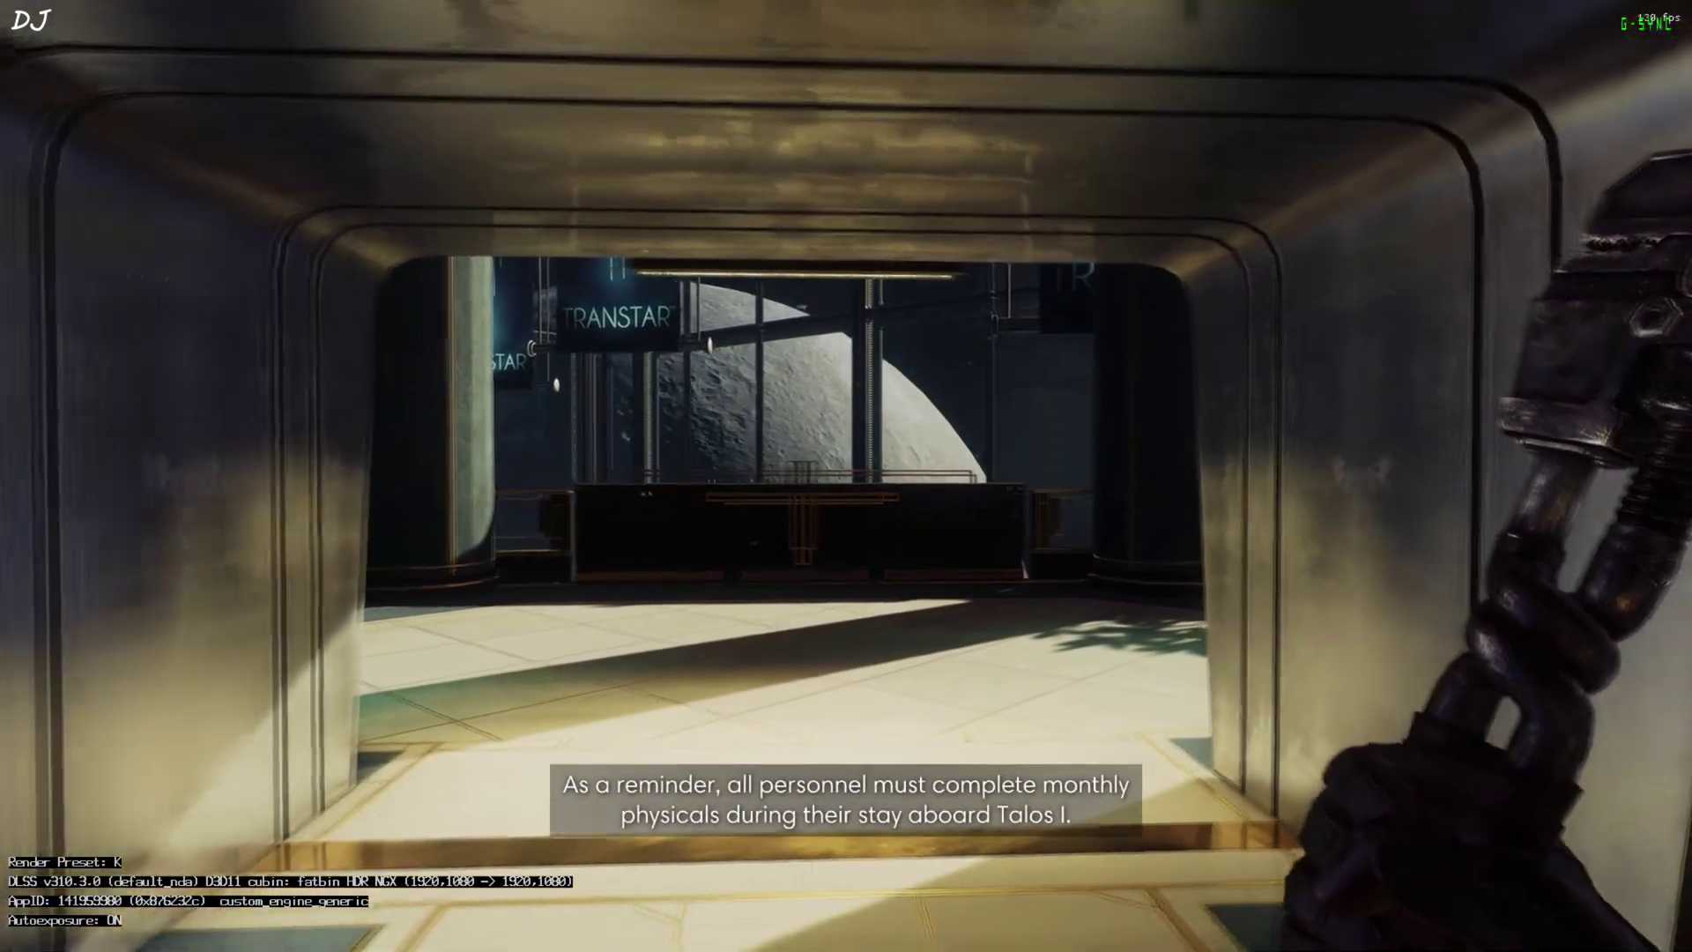
key("w")
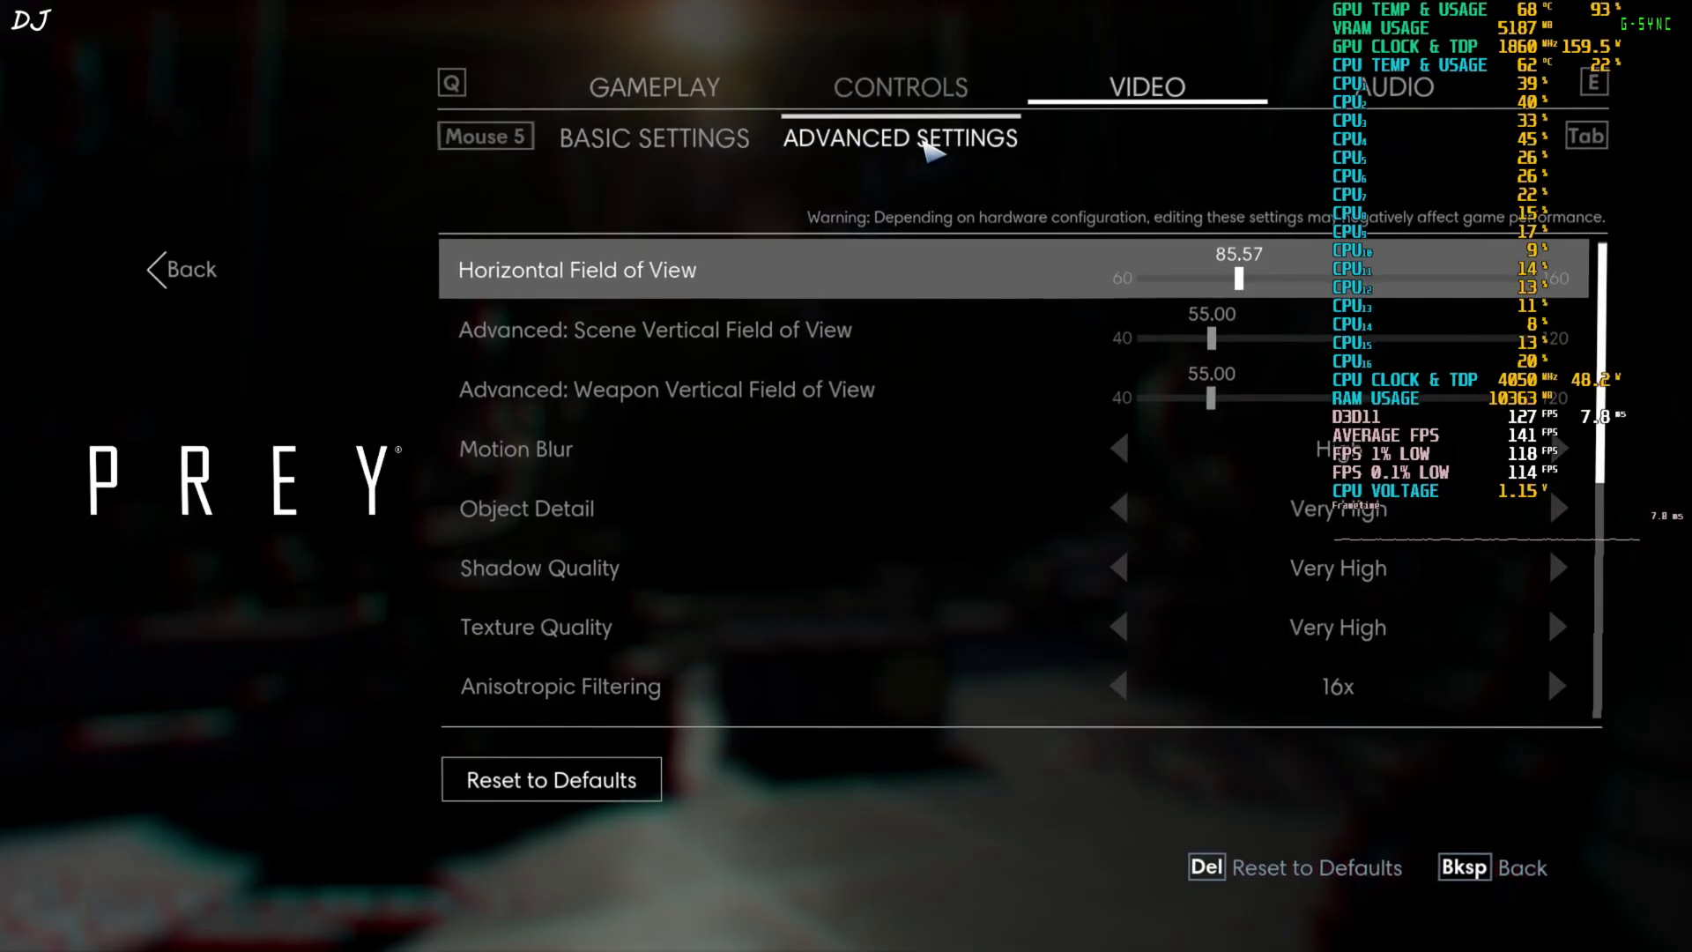
Find Adaptive Resolution in the game's advanced video settings and turn it on
scroll(895, 555, "down", 3)
scroll(939, 520, "down", 5)
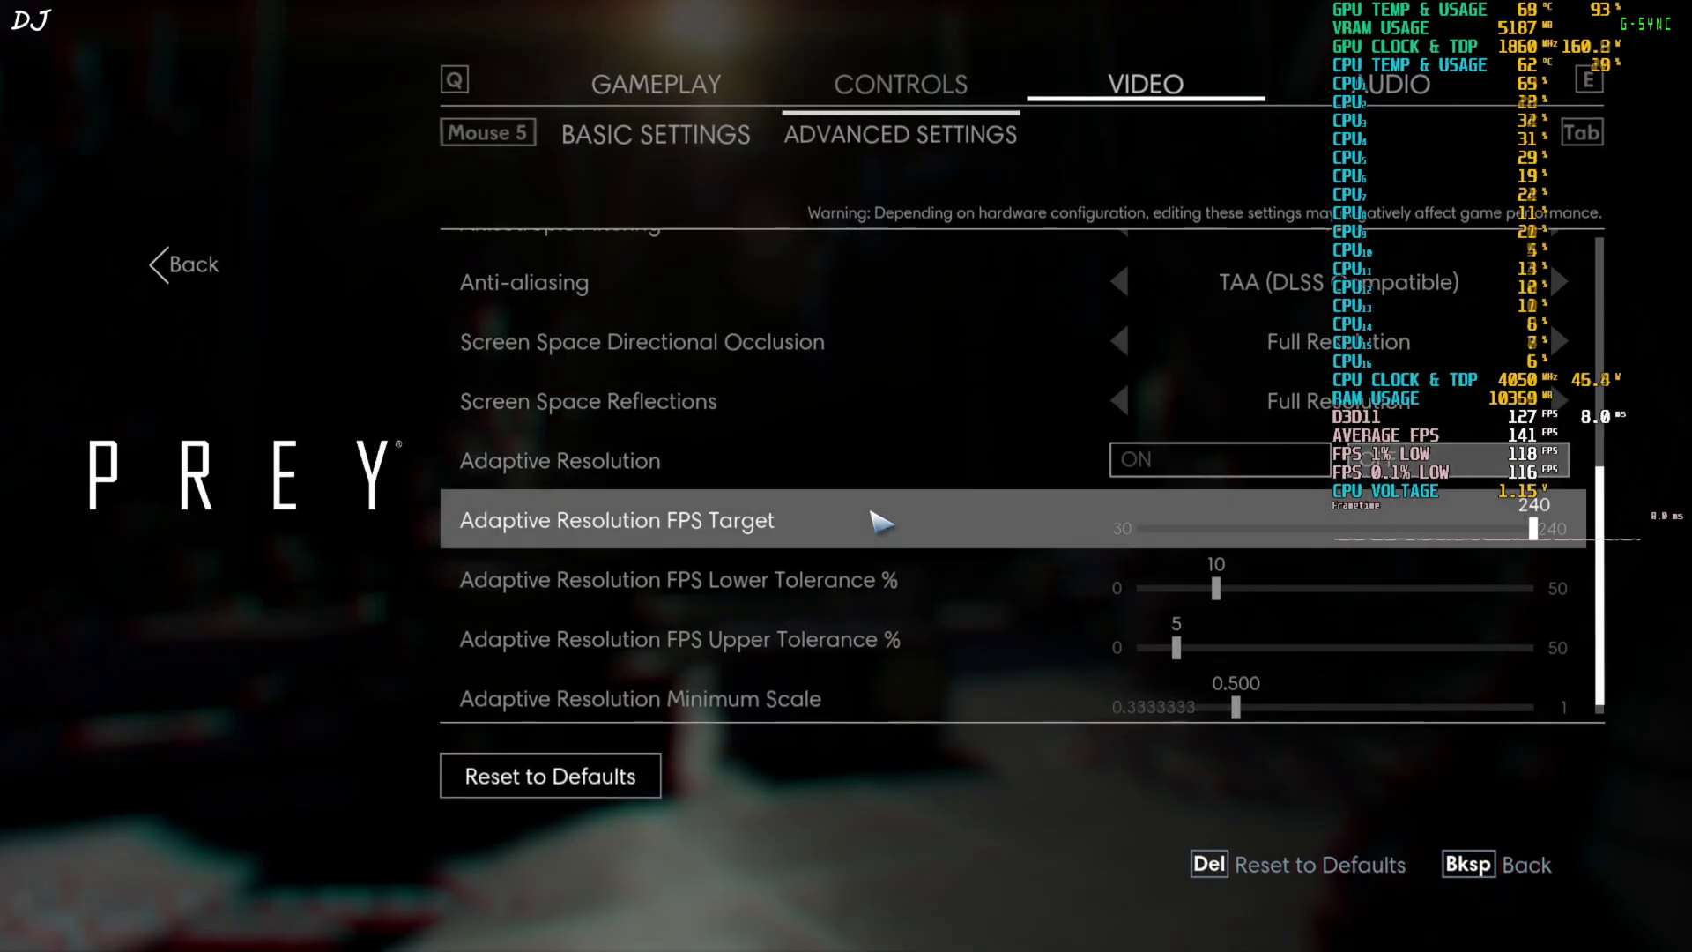
scroll(881, 525, "up", 1)
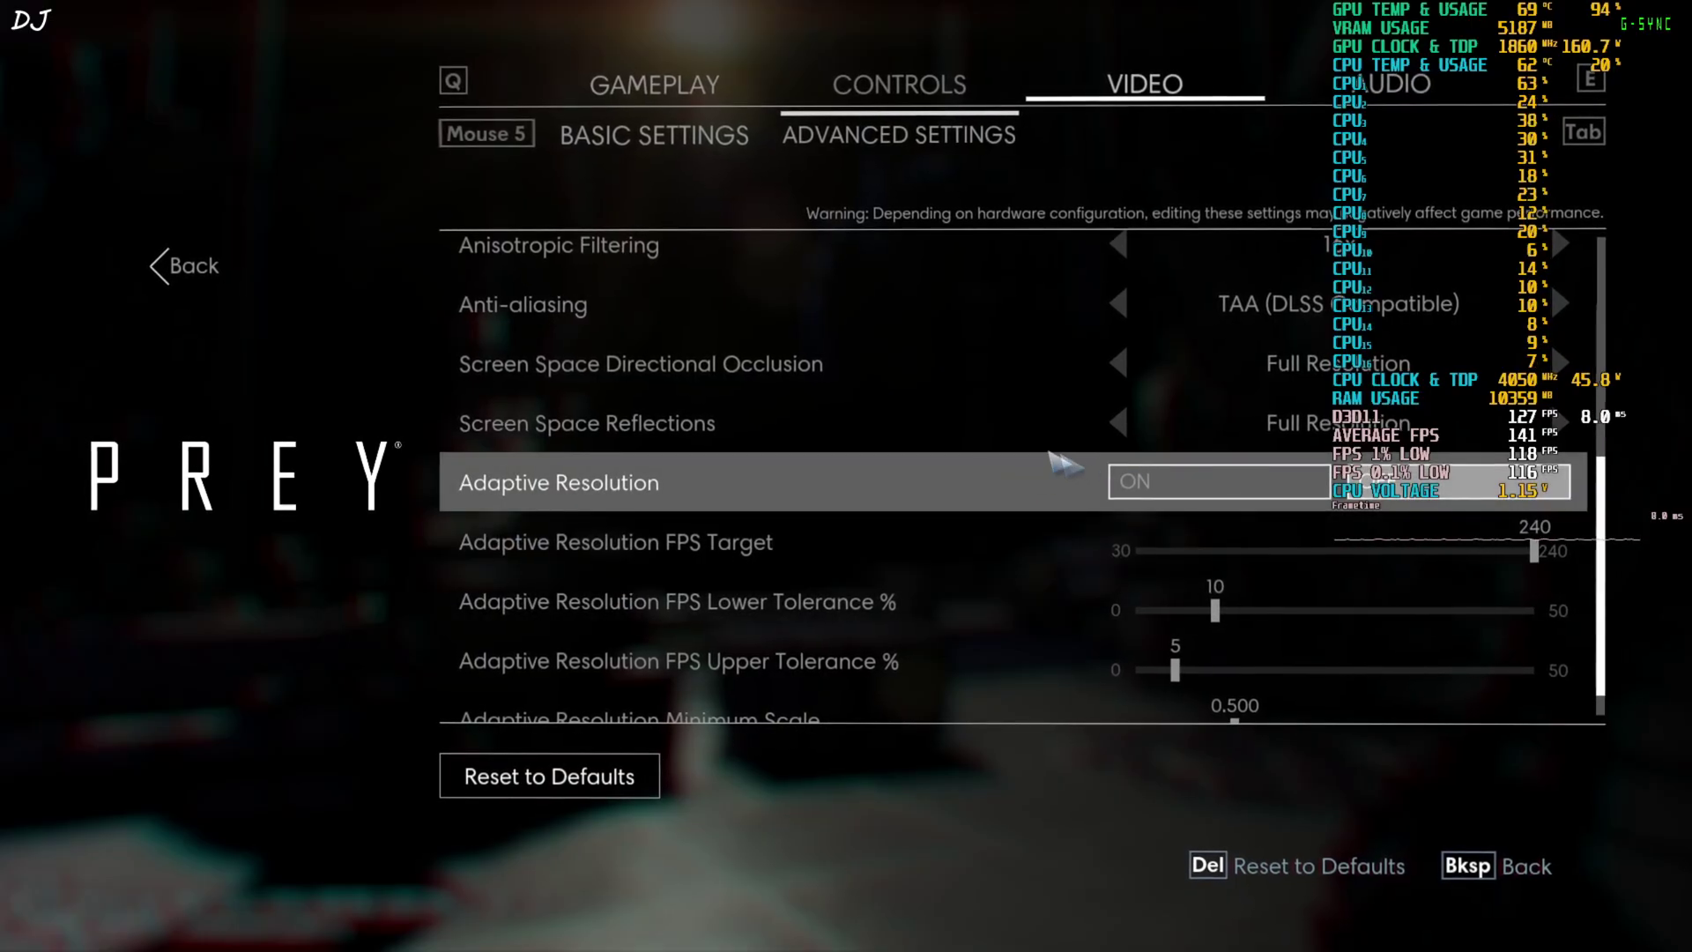
scroll(1057, 563, "up", 1)
left_click(1208, 546)
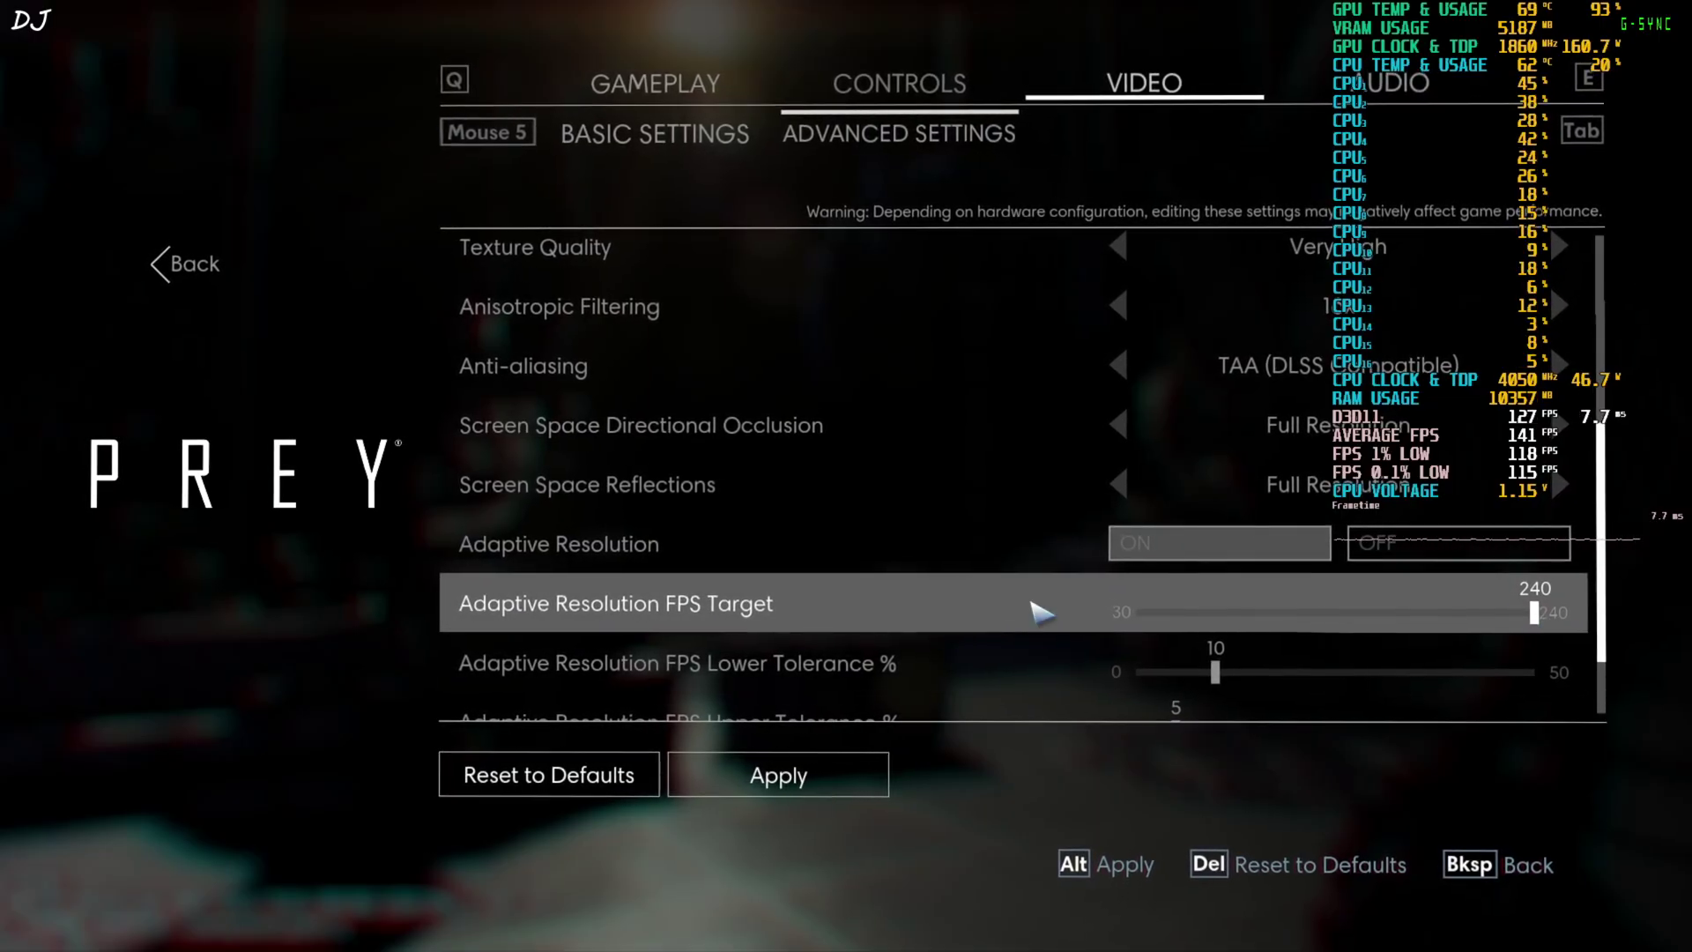
Set both the lower and upper Adaptive Resolution FPS tolerances to 50 %
scroll(907, 592, "down", 1)
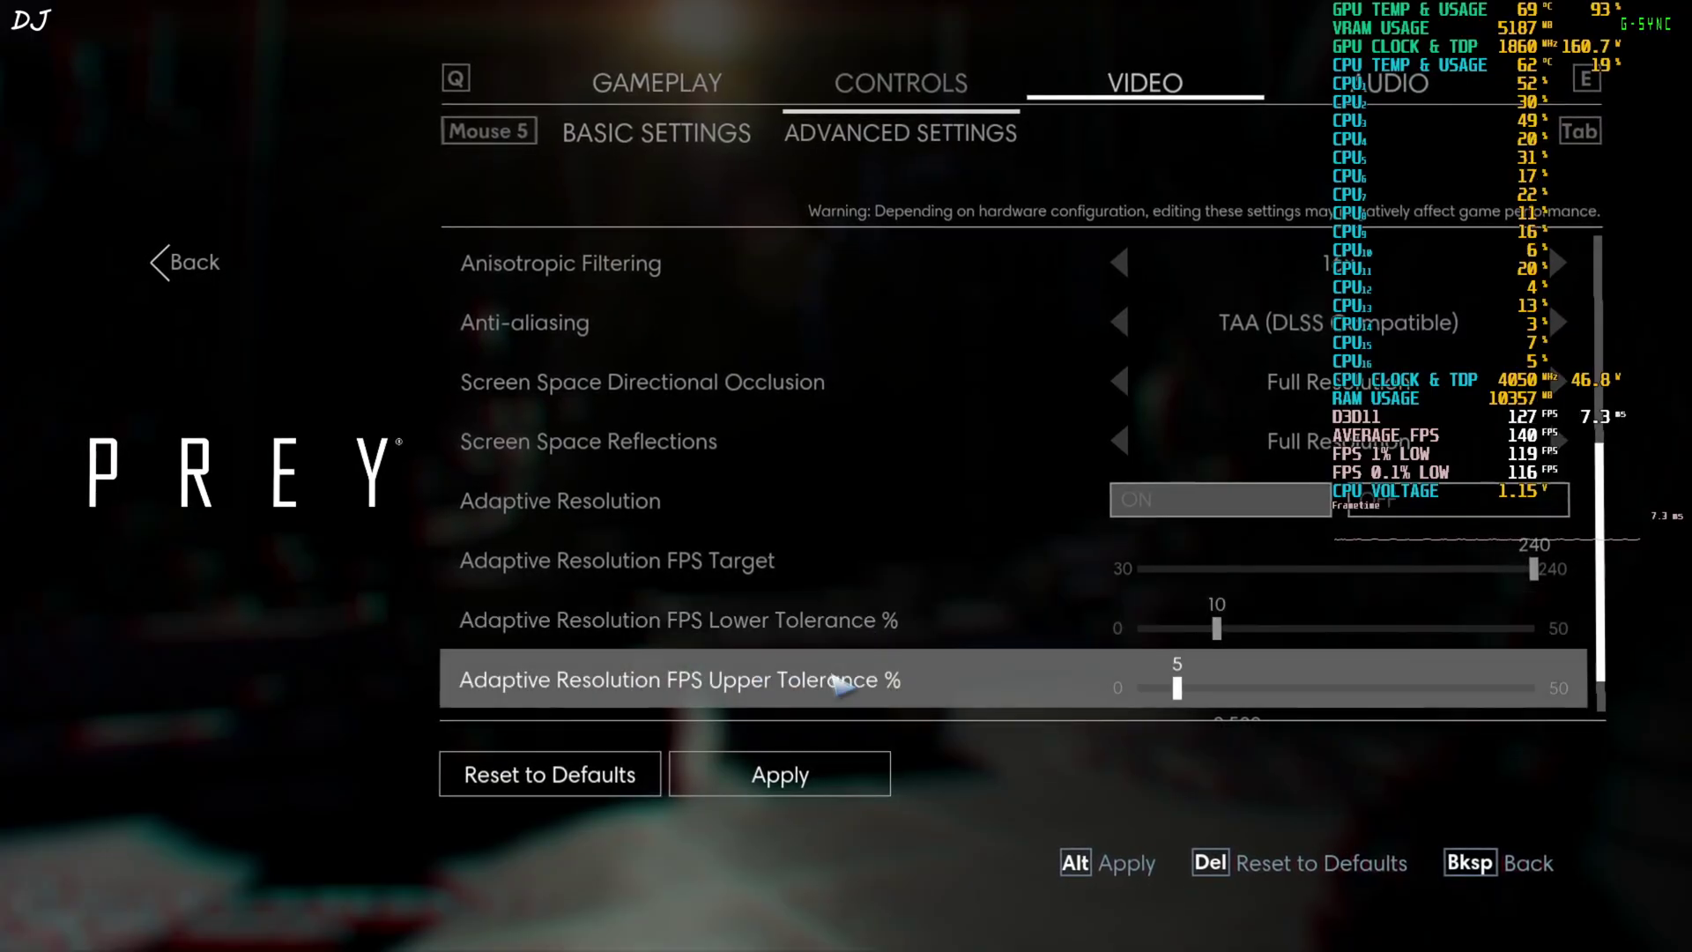
left_click(1214, 633)
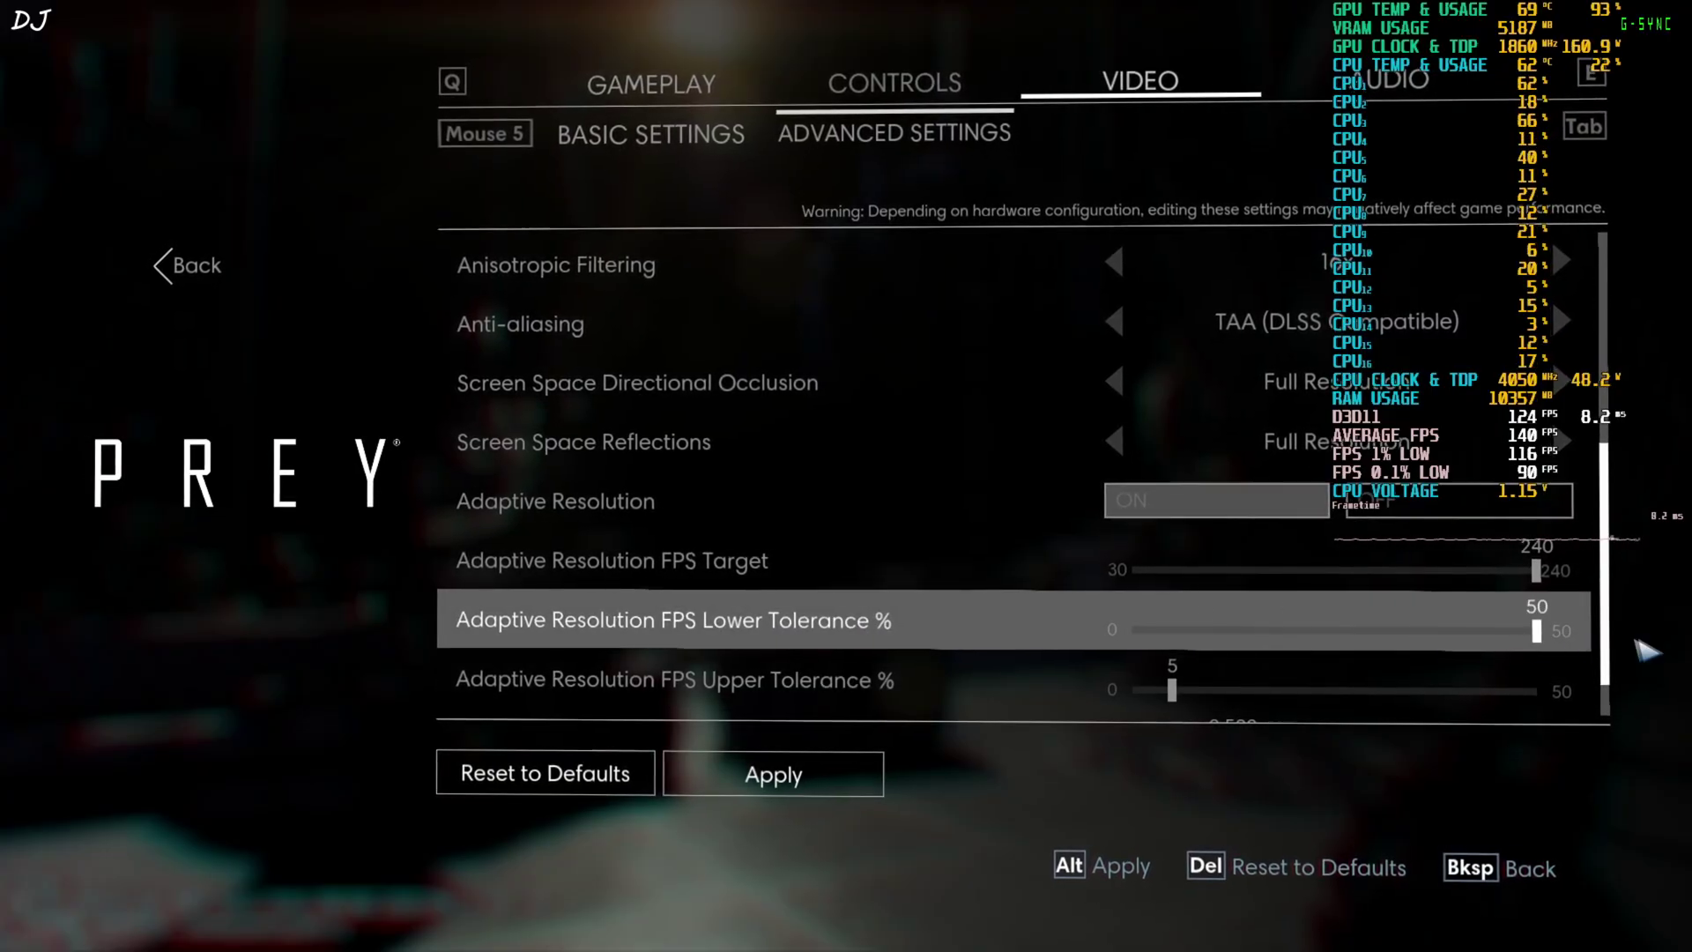
left_click_drag(1172, 690, 1540, 690)
Set the Adaptive Resolution Minimum Scale to 0.670 and apply the advanced video settings
scroll(943, 589, "down", 1)
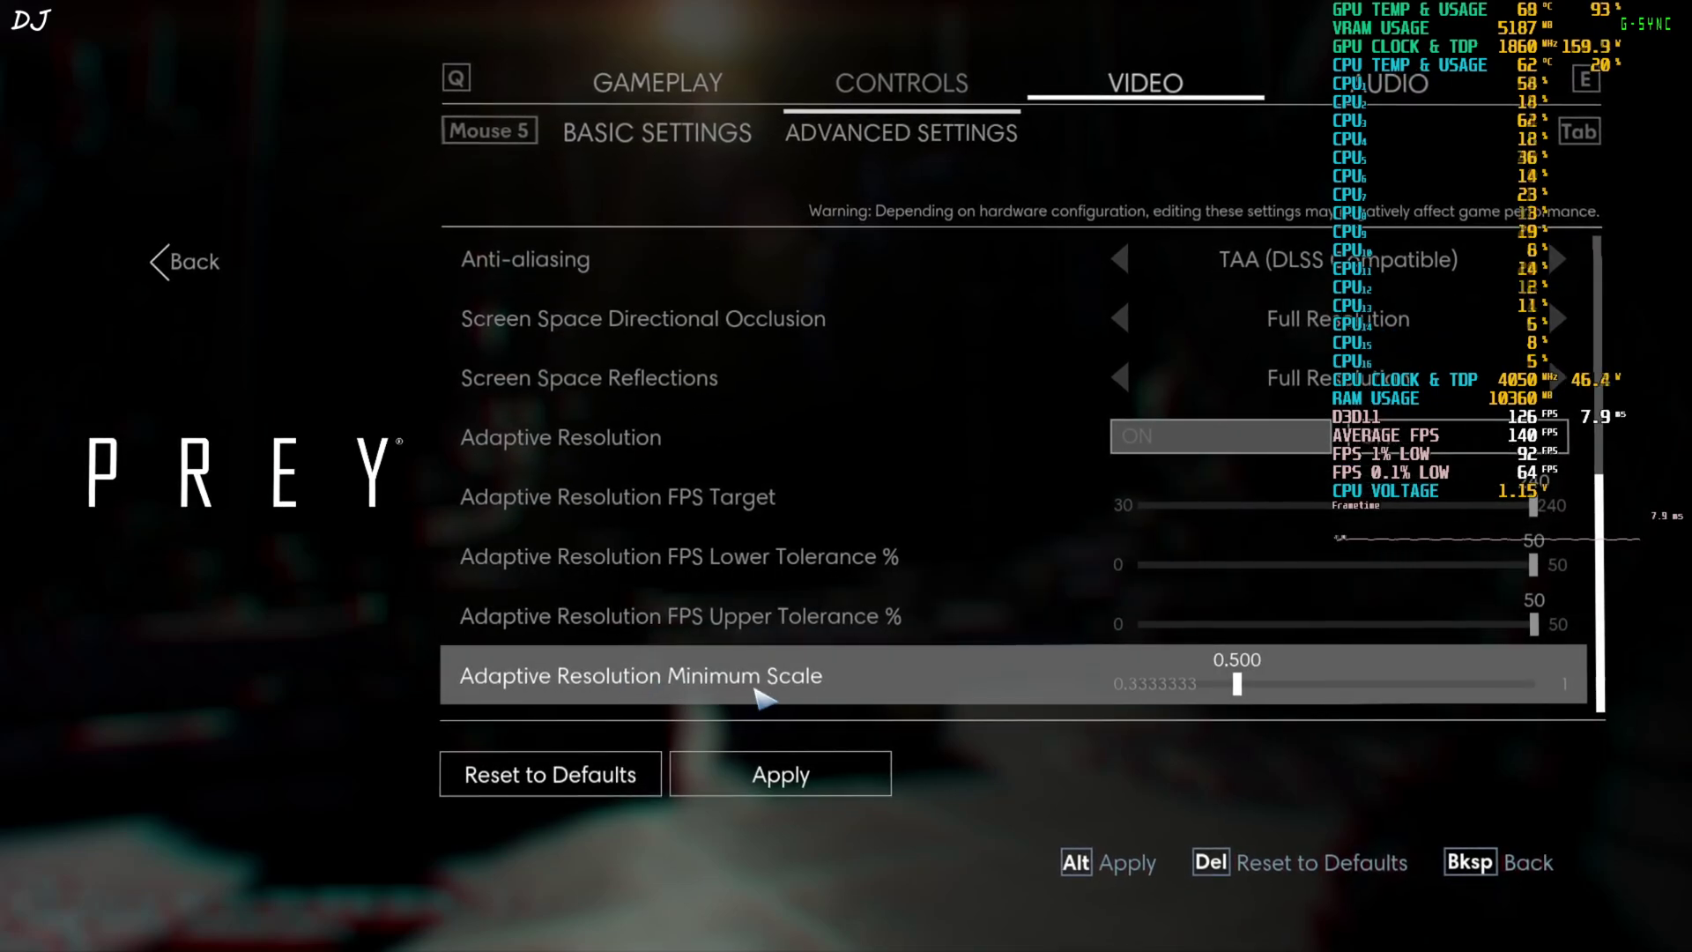
left_click(1231, 684)
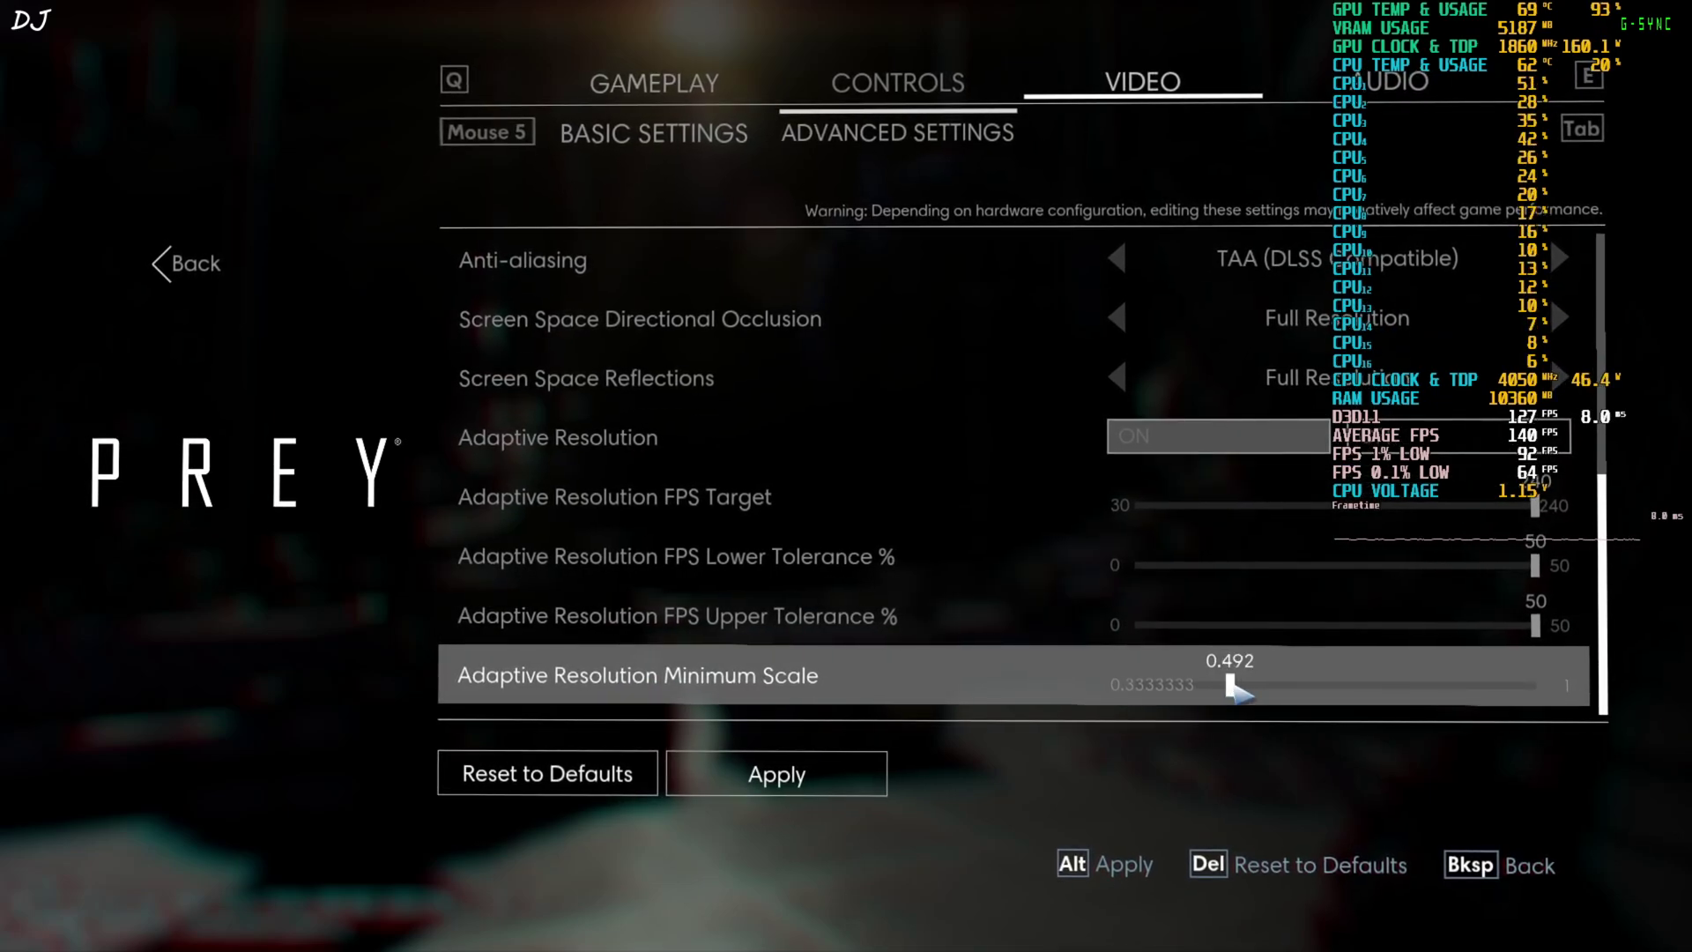
left_click_drag(1232, 684, 1335, 685)
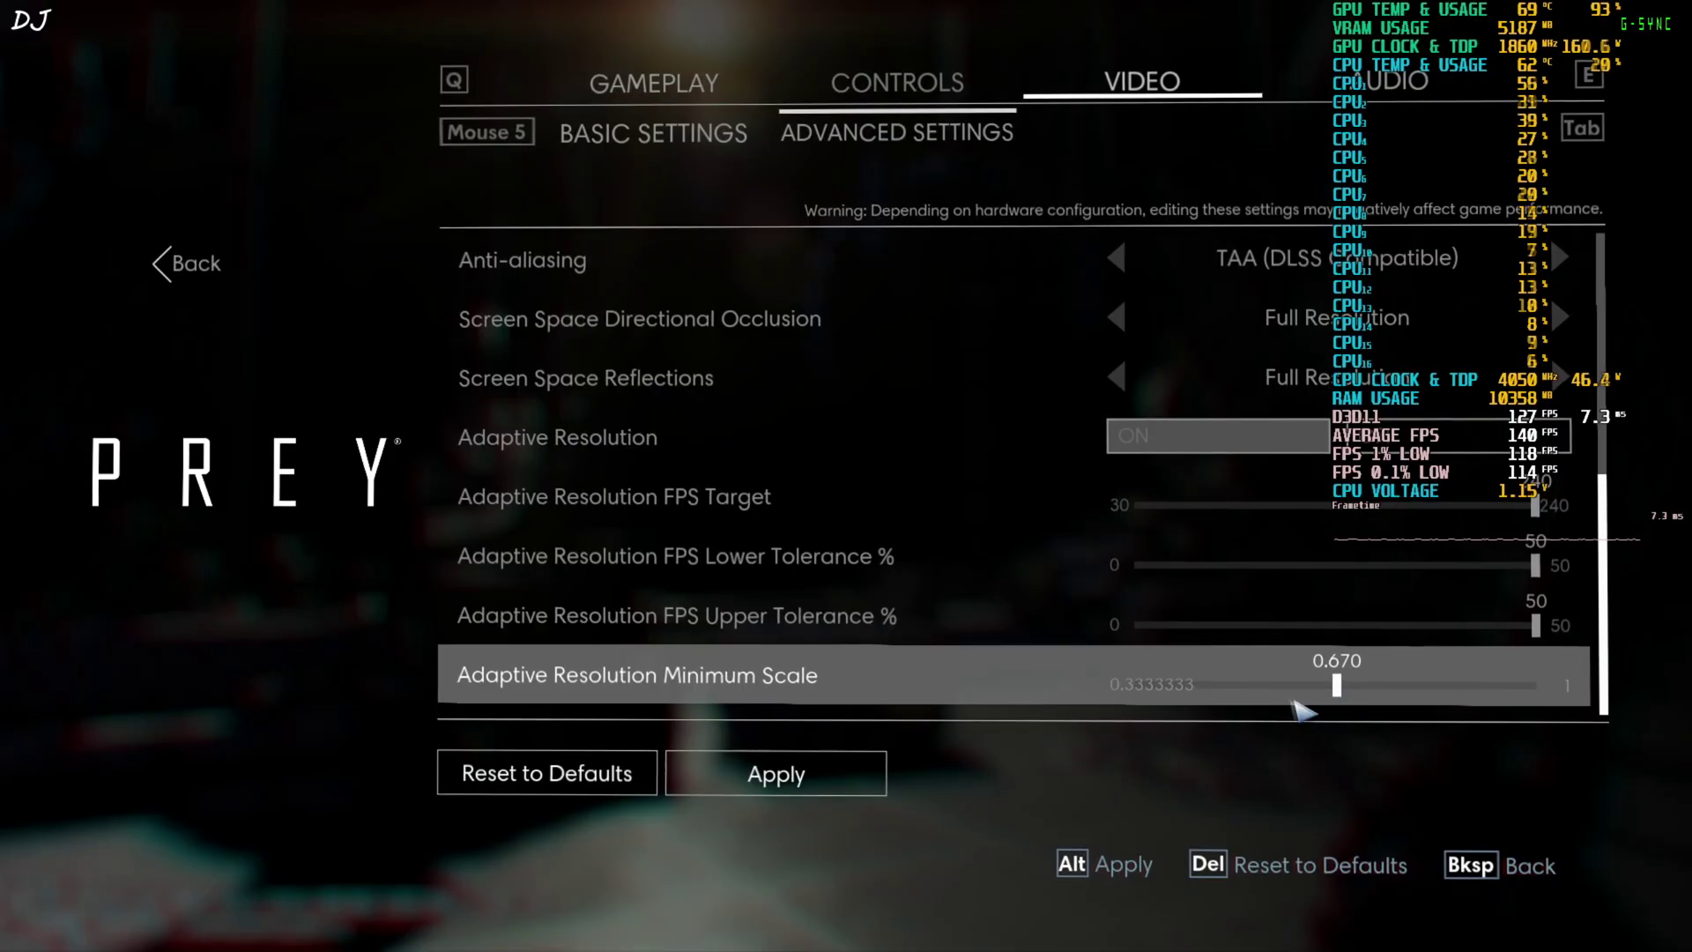
left_click(864, 787)
Raise Max FPS to 205 in the basic video settings and apply the change
key("Tab")
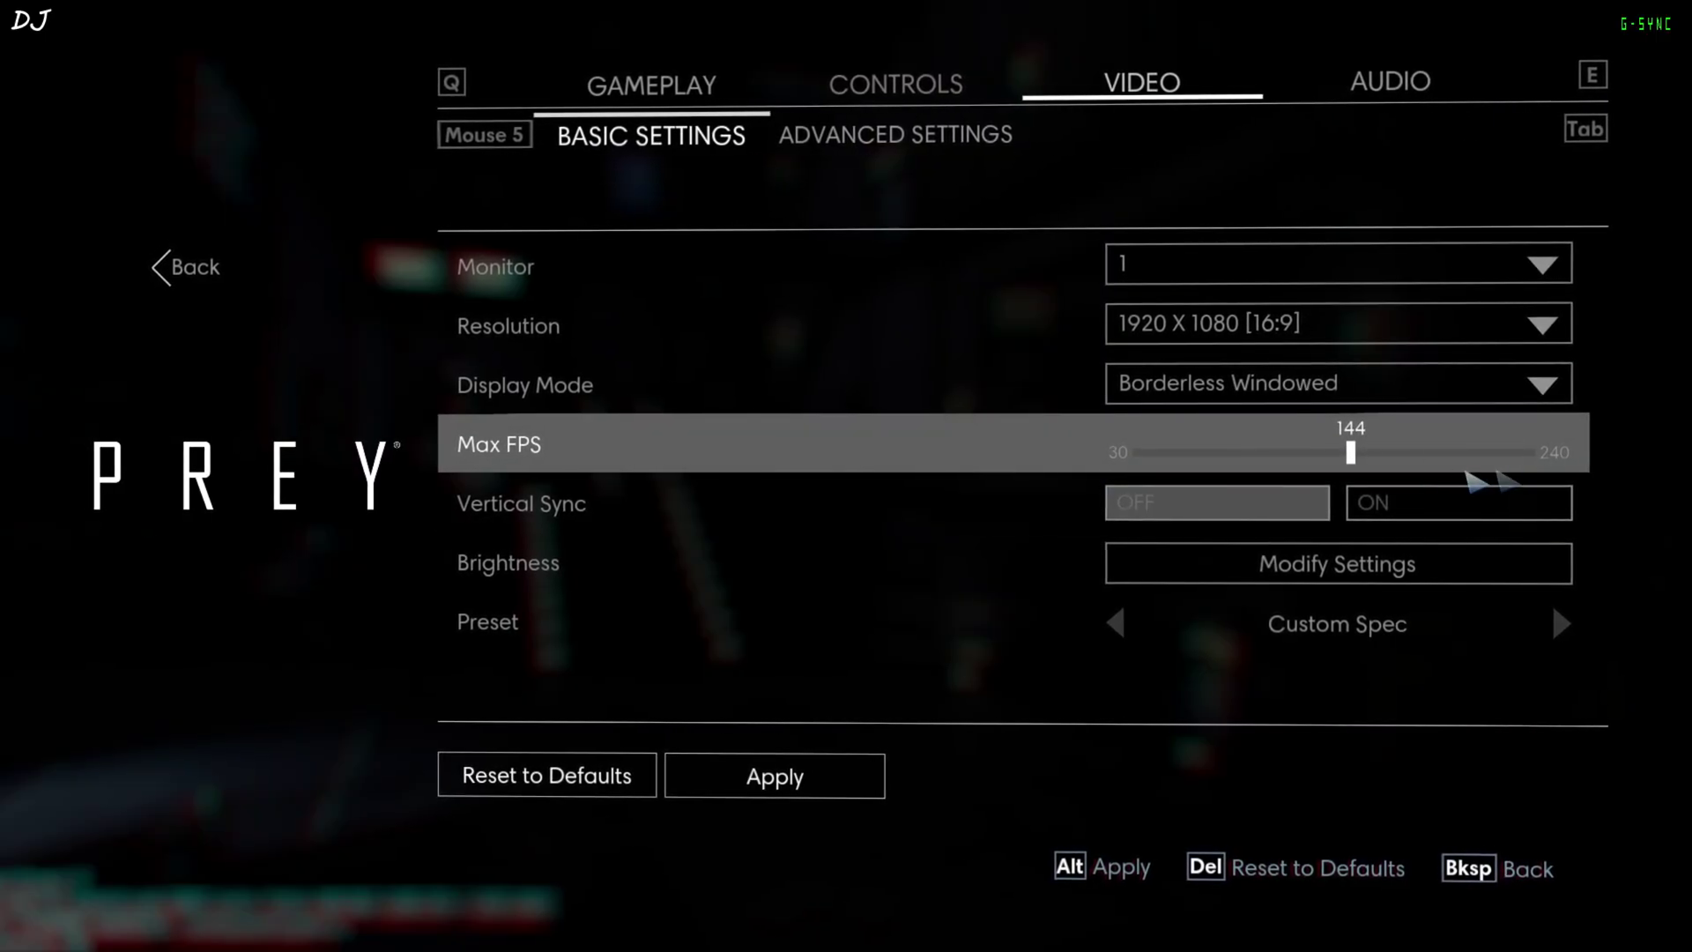
left_click_drag(1354, 452, 1440, 452)
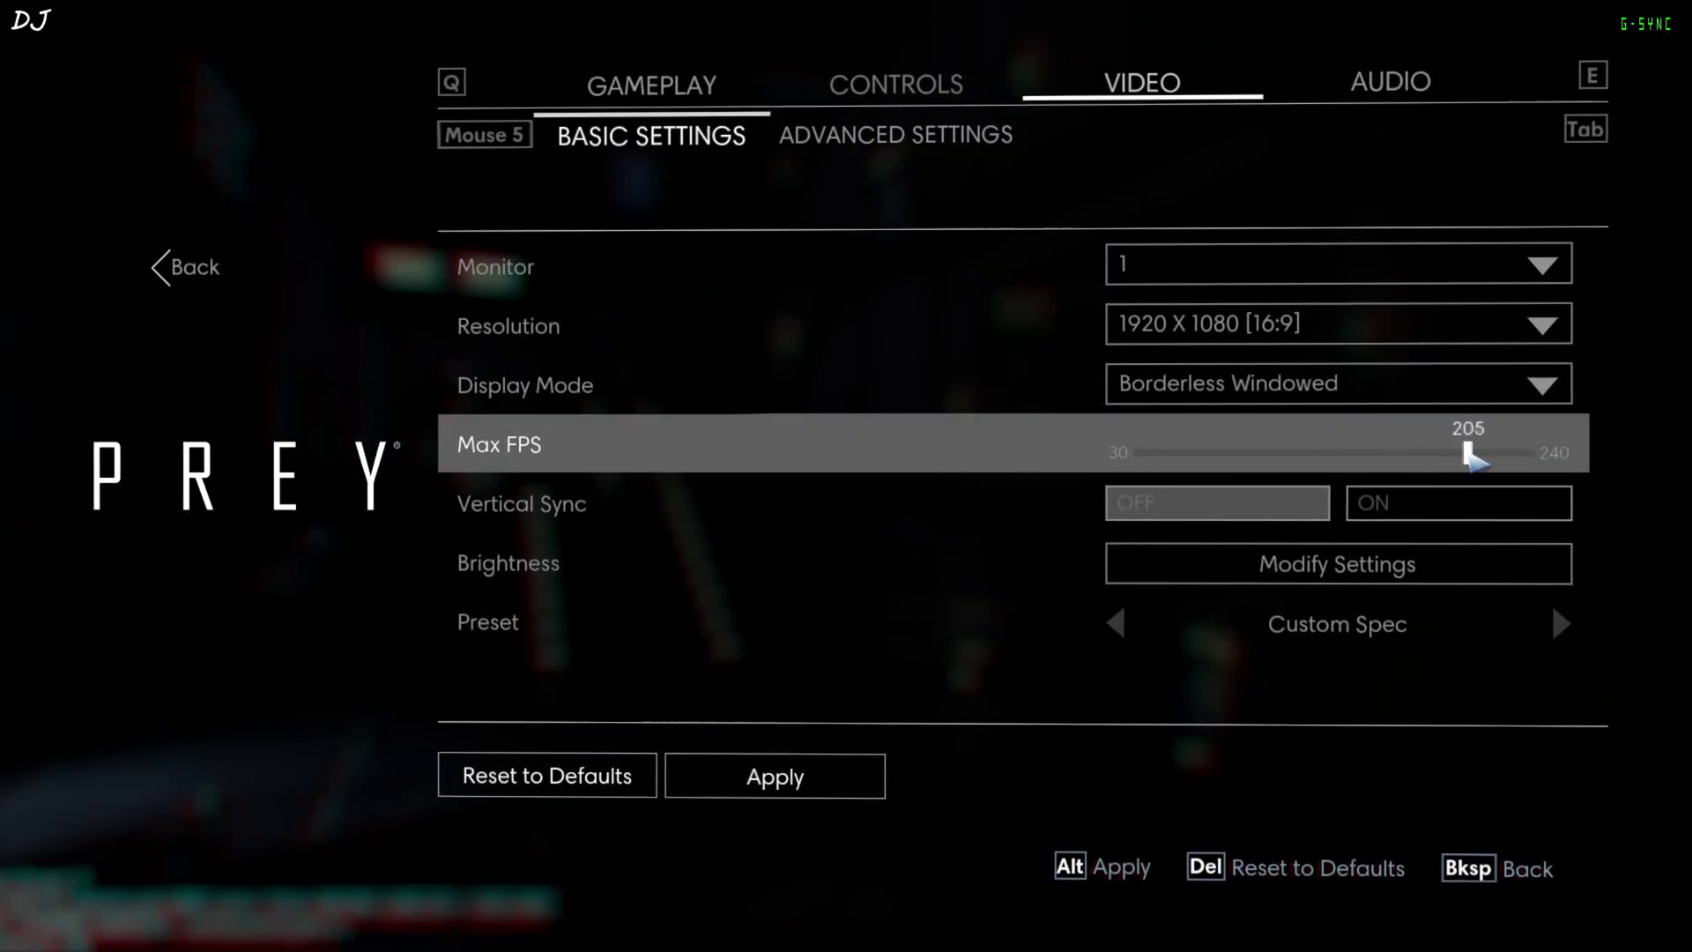
left_click(1101, 865)
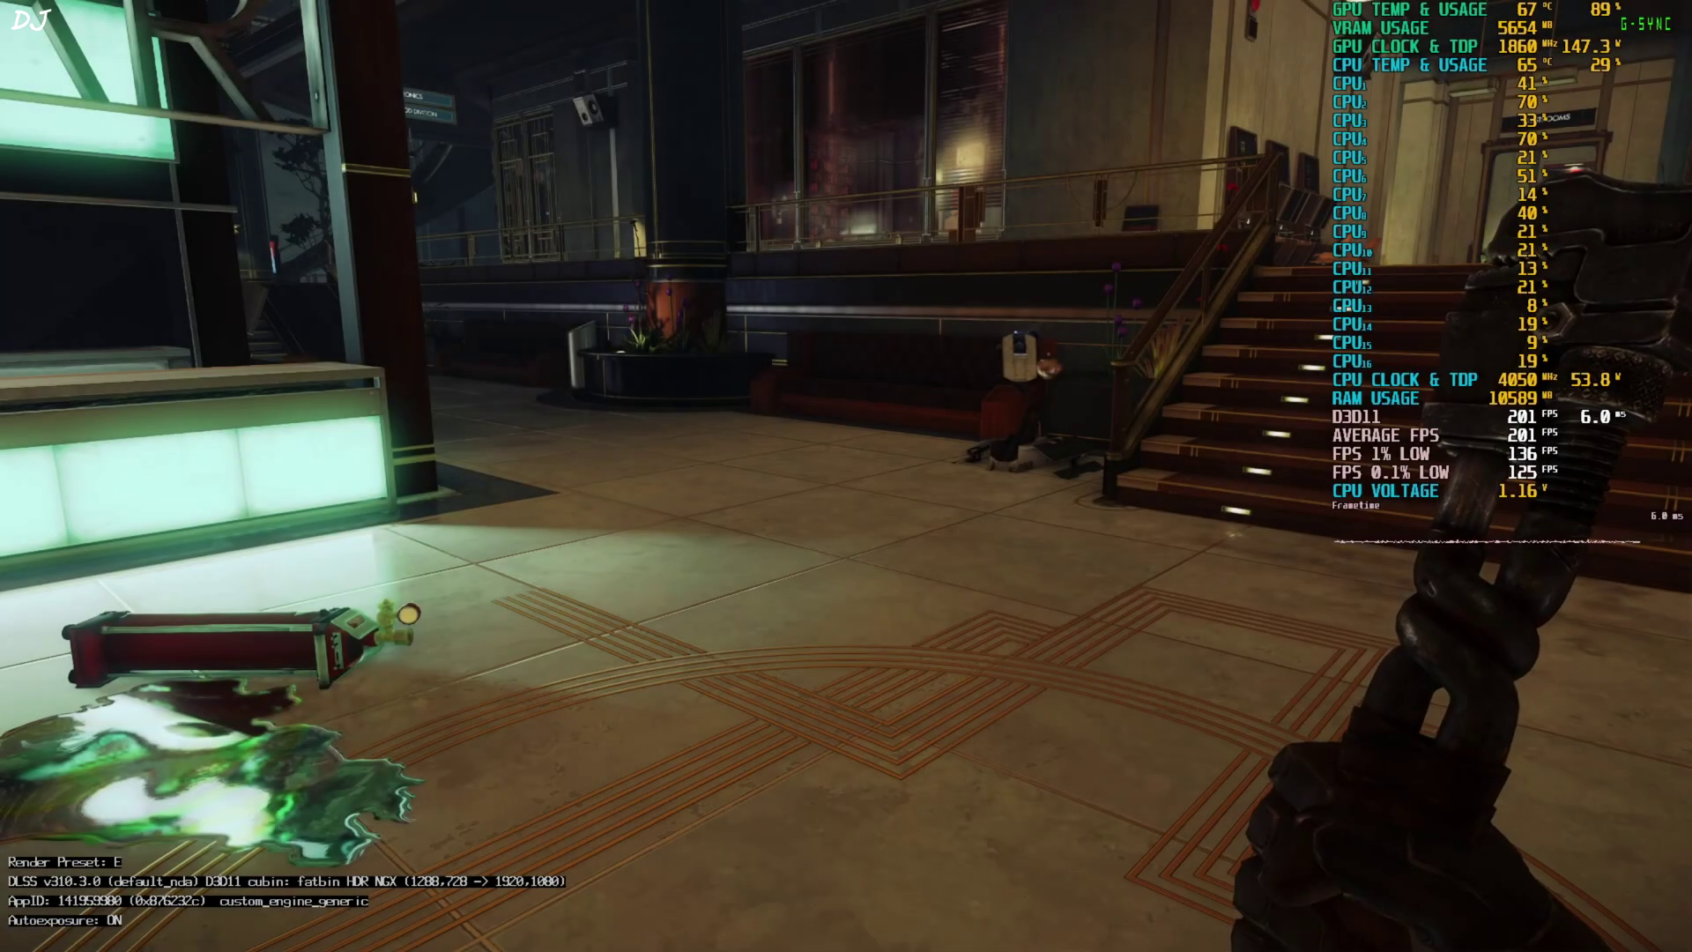
Walk around the lobby and the Shuttle Bay entrance to examine image quality and frame rate with DLSS upscaling
key("w")
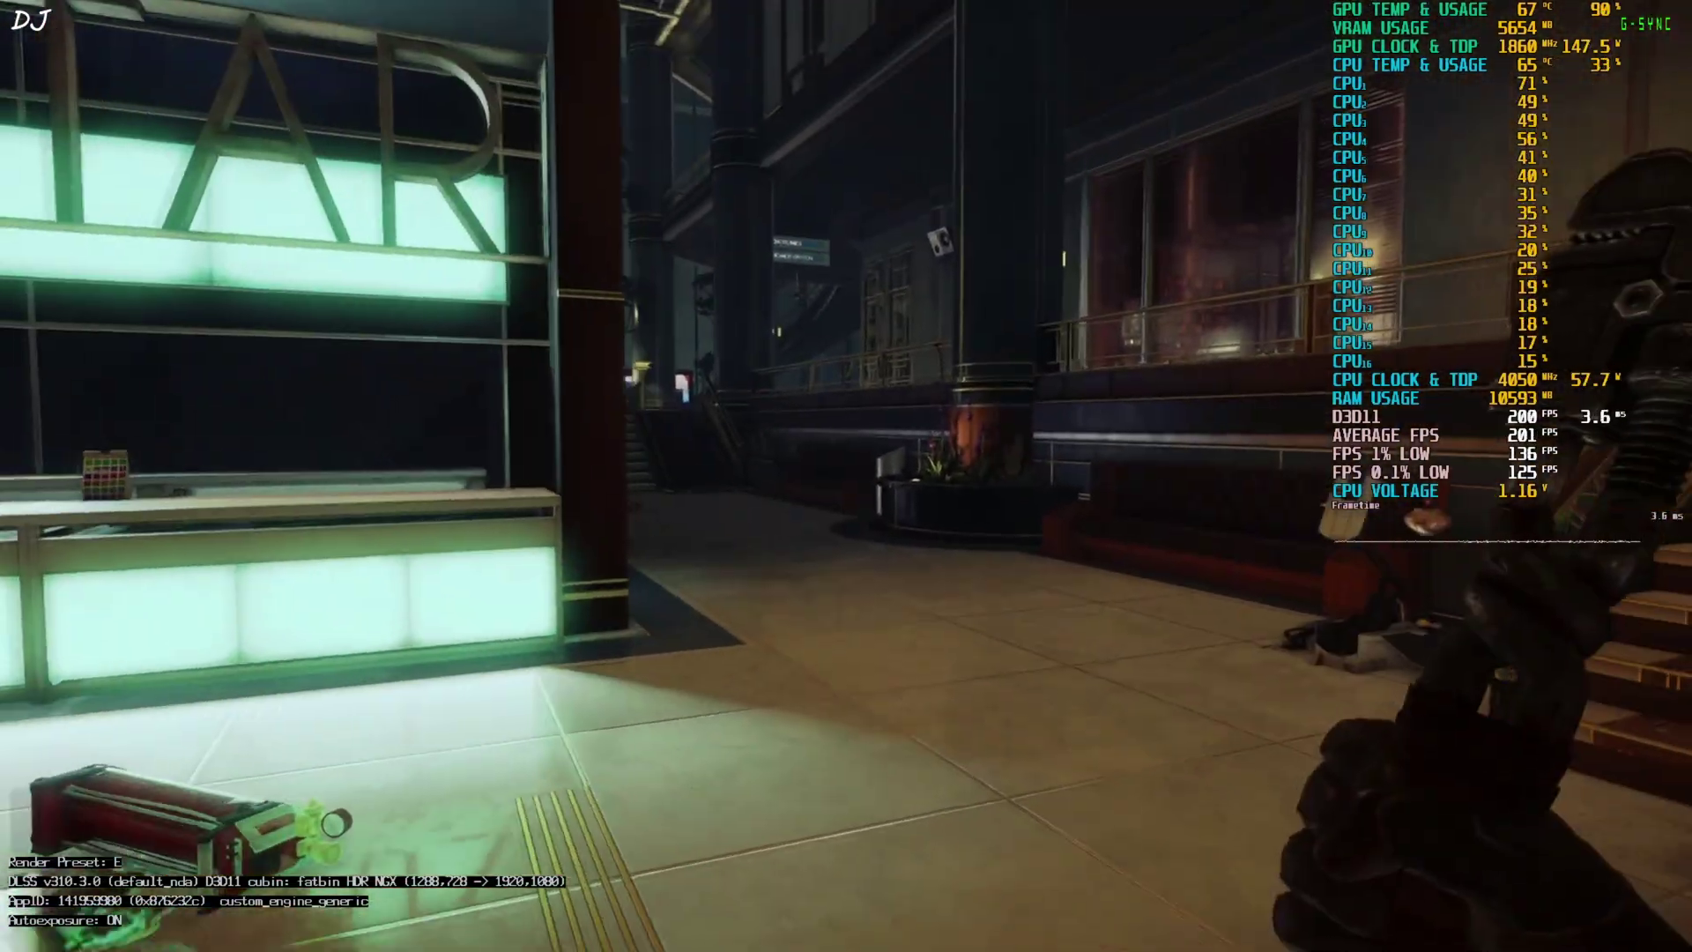
key("w")
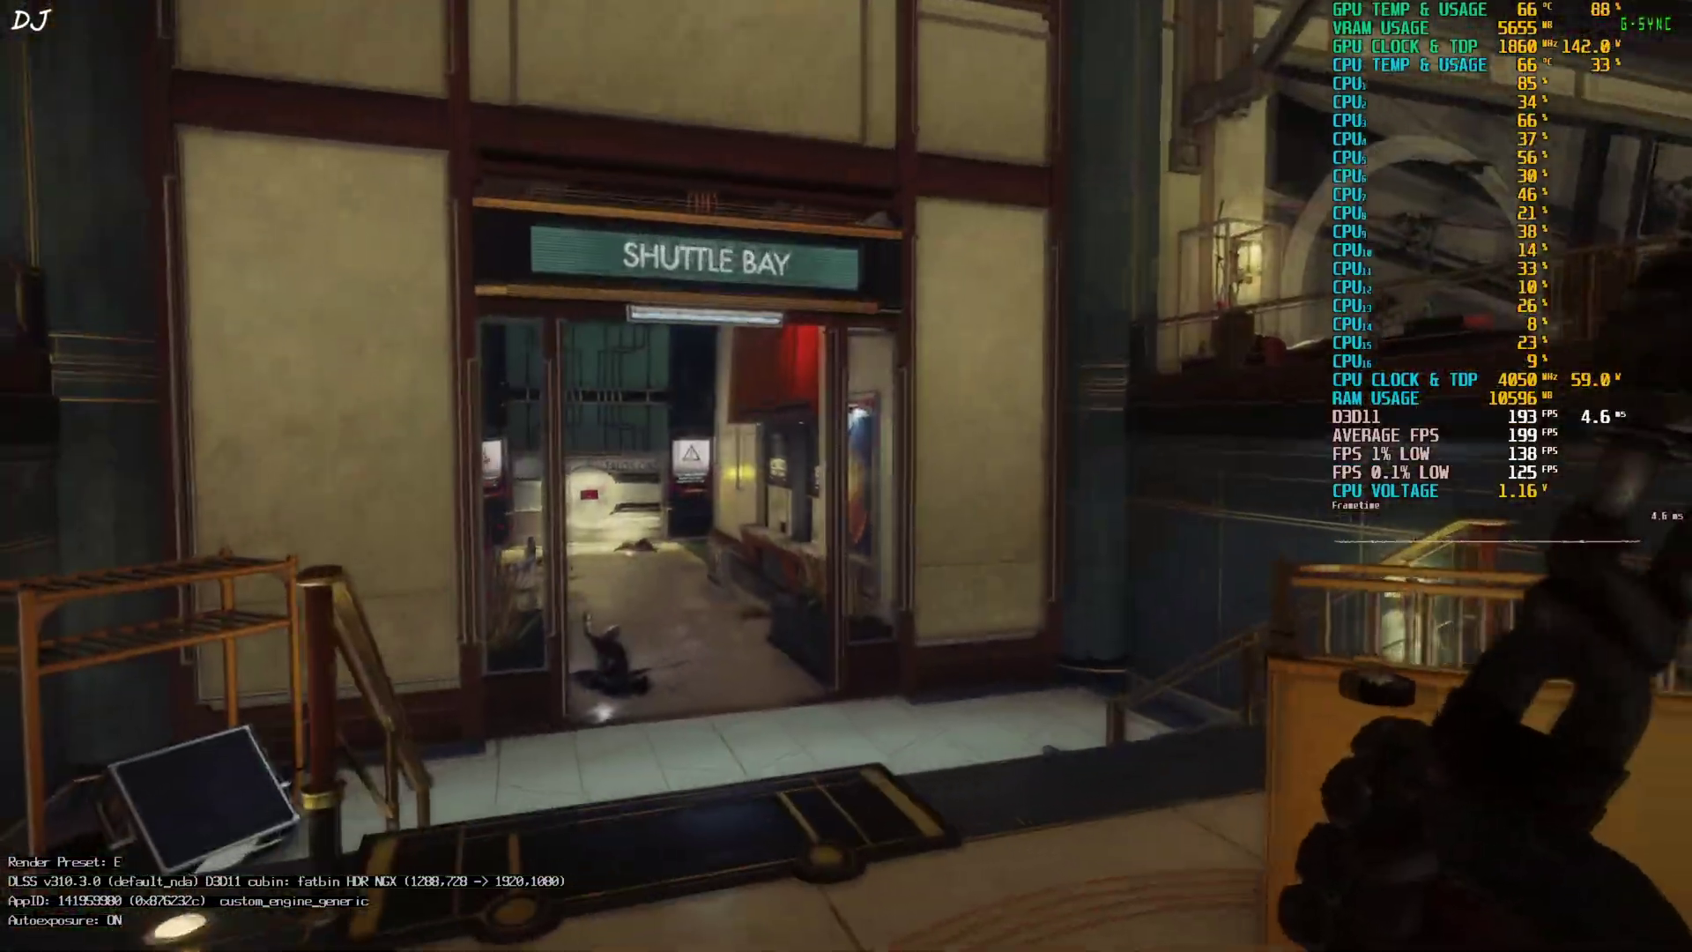
key("w")
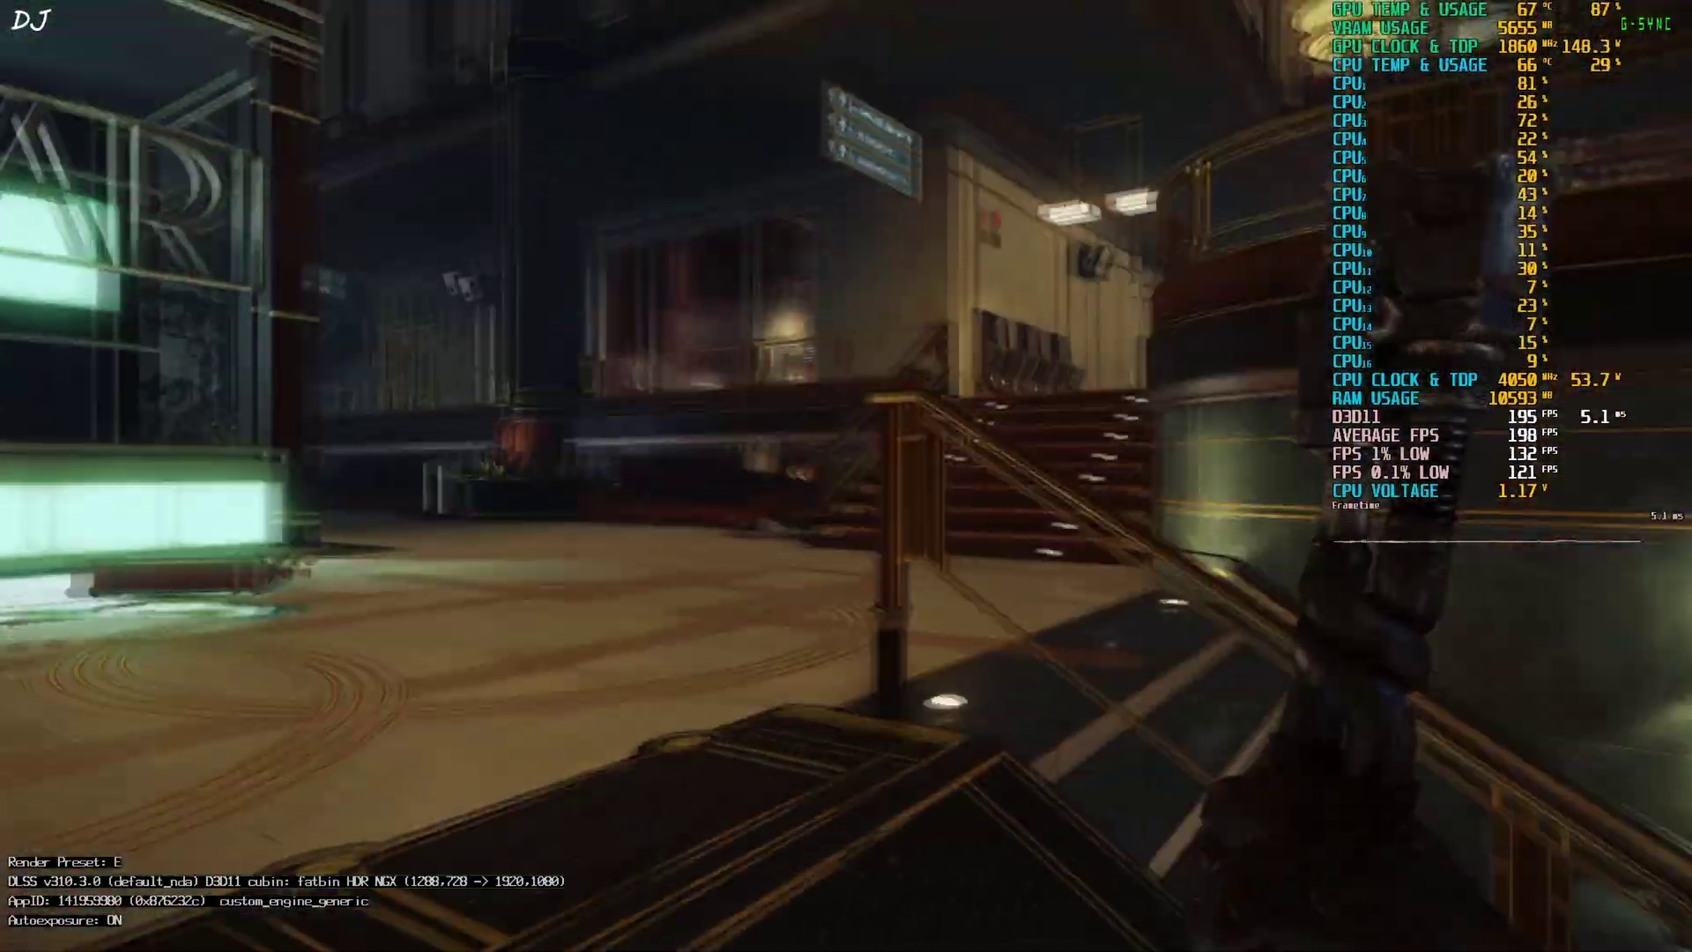
key("w")
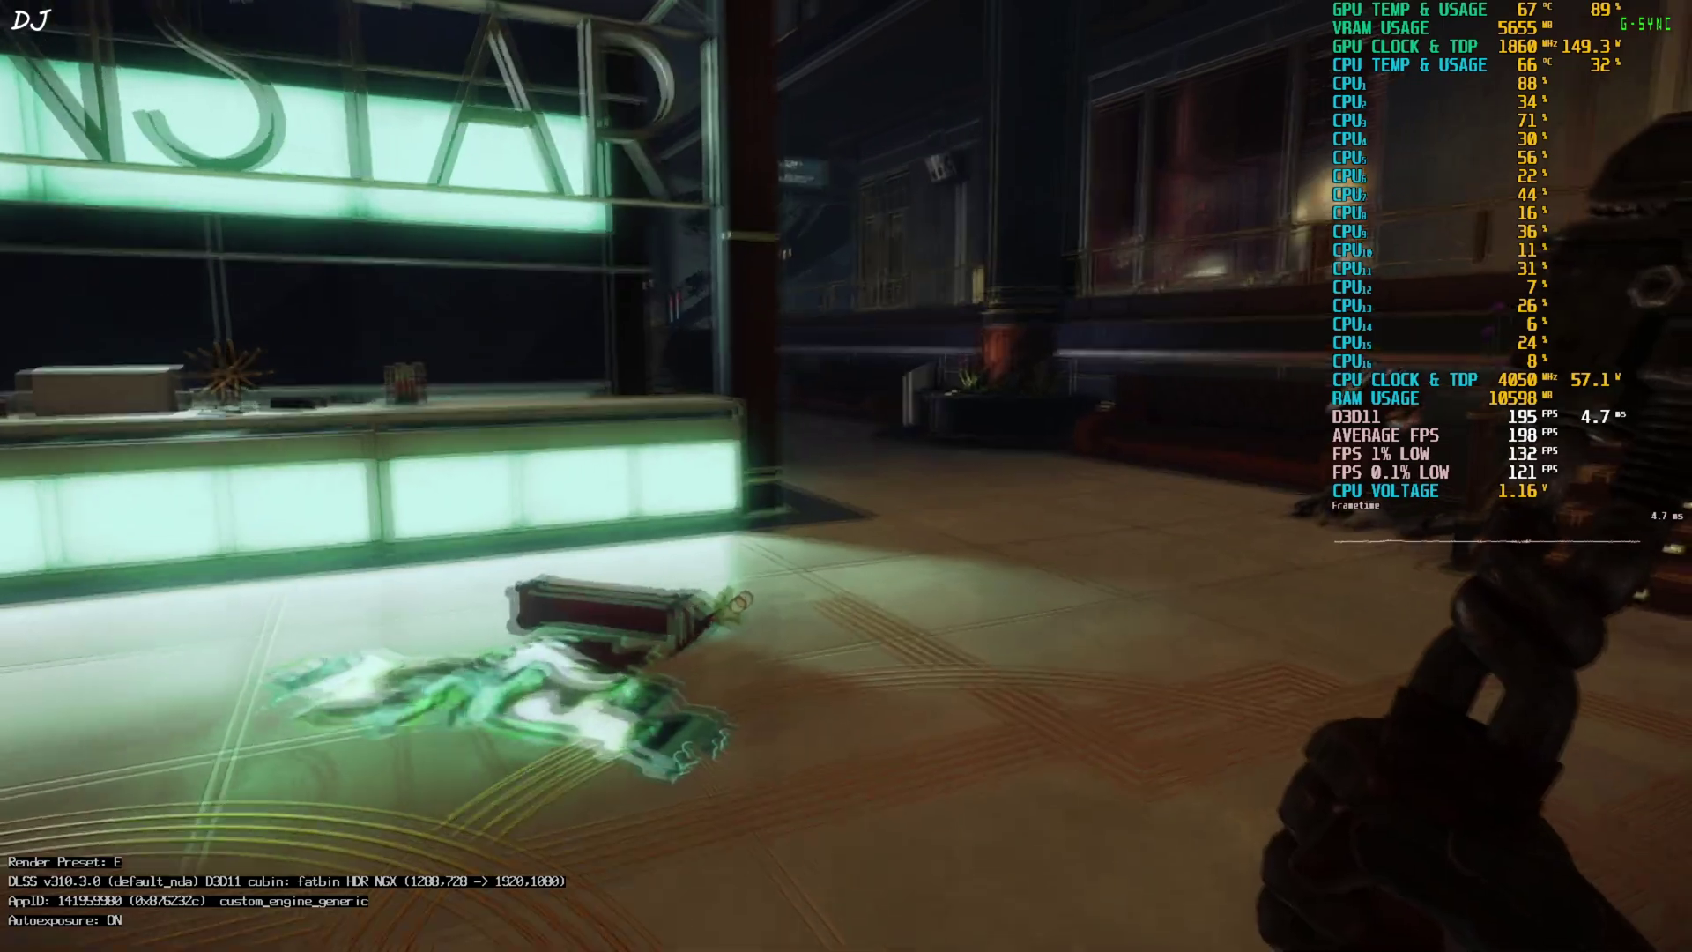
key("w")
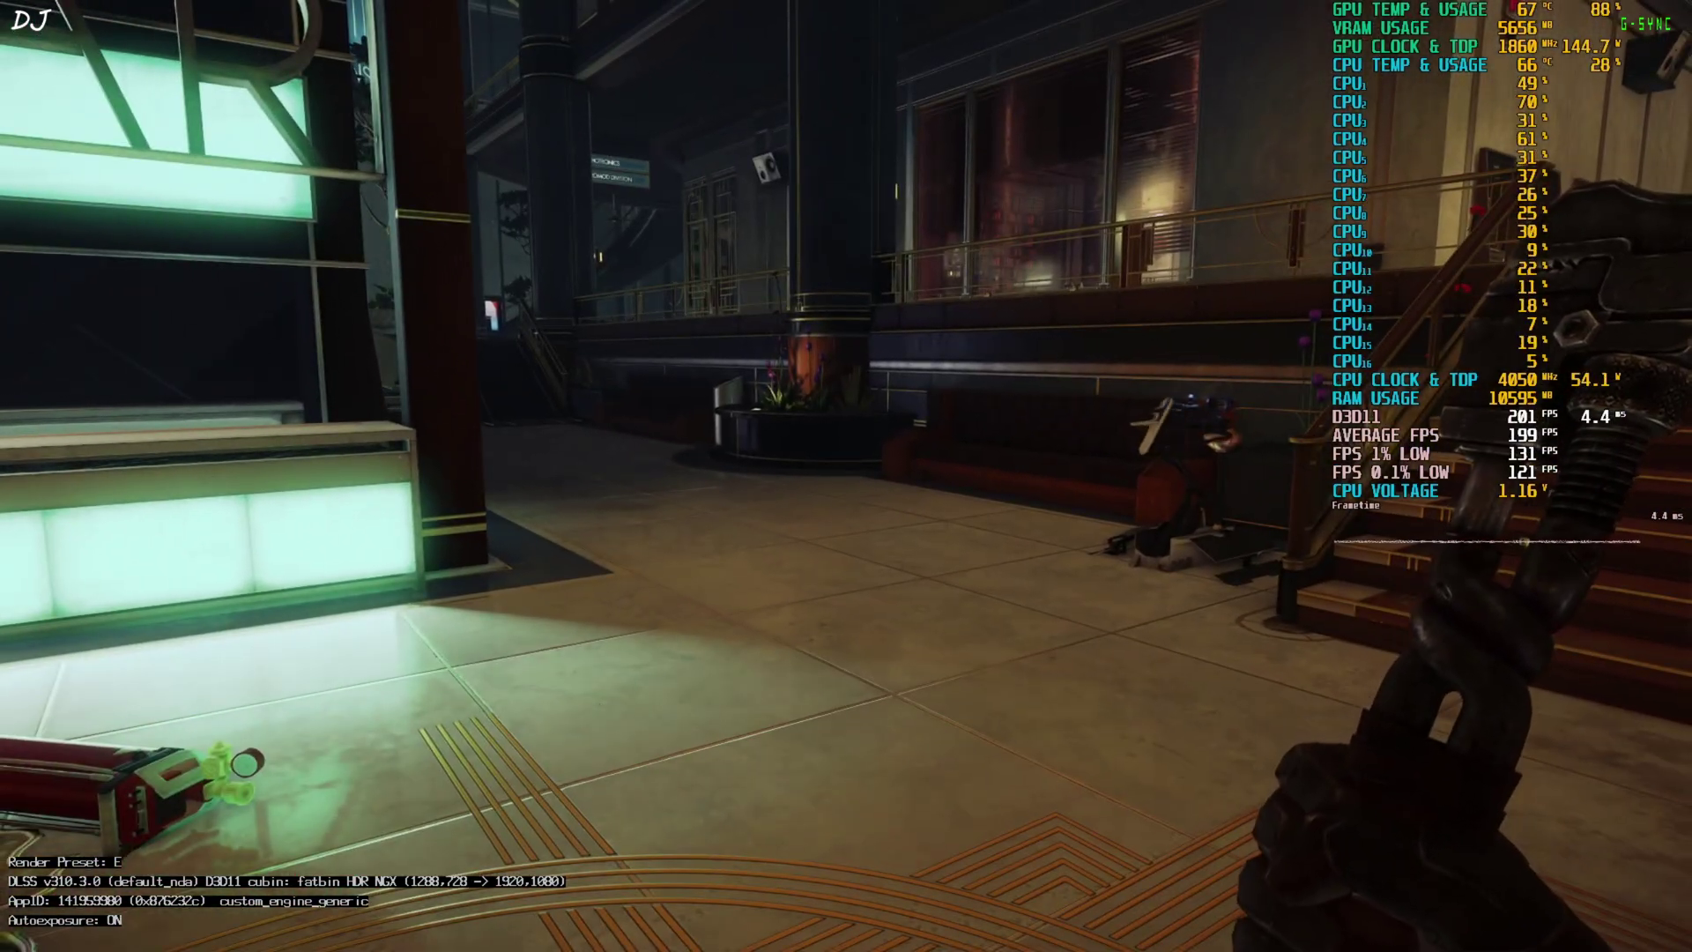
Reopen the OptiScaler overlay, set the Quality preset to PRESET G, apply the changes and close the overlay
key("Insert")
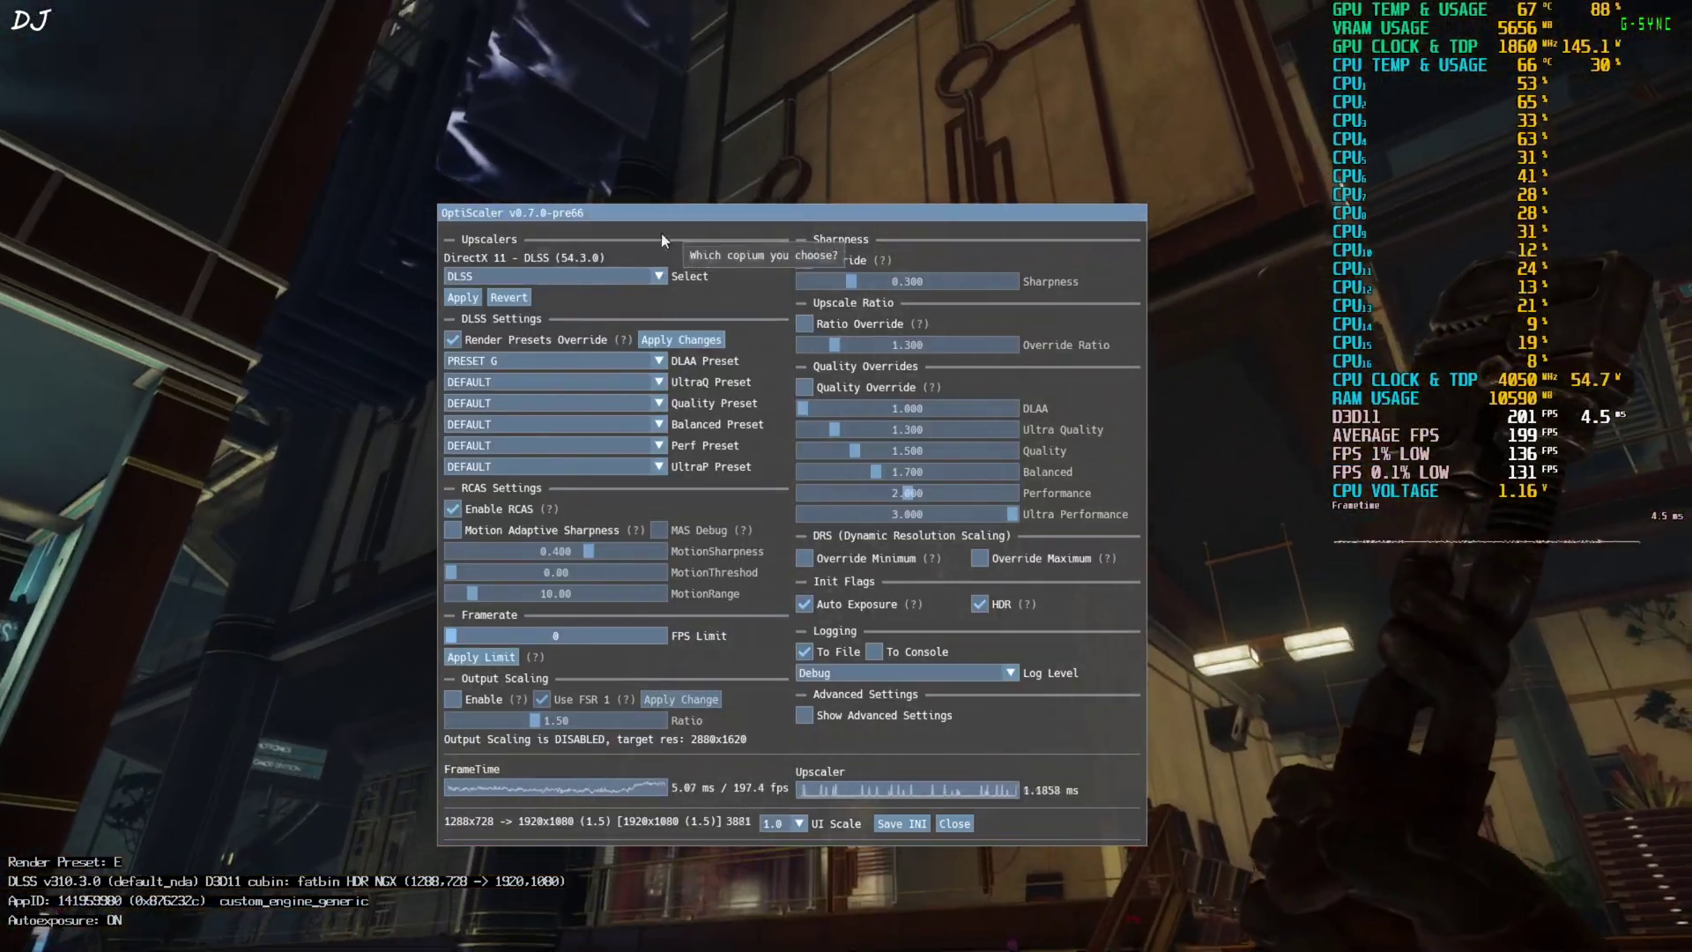
left_click_drag(661, 233, 704, 241)
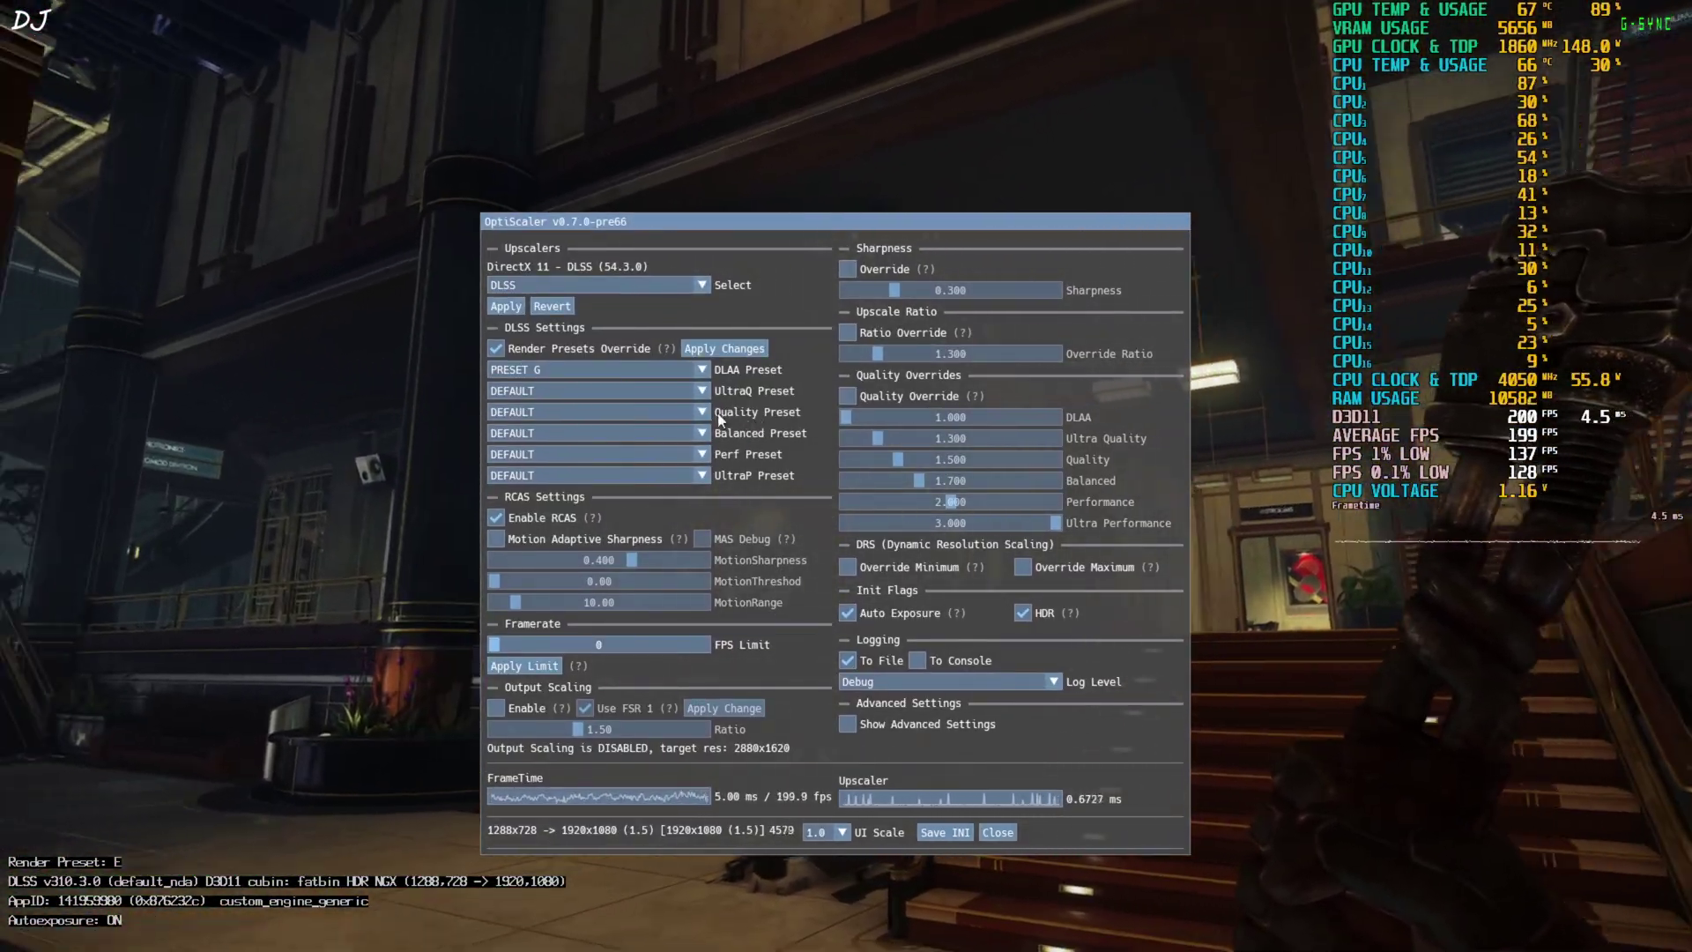
left_click(690, 410)
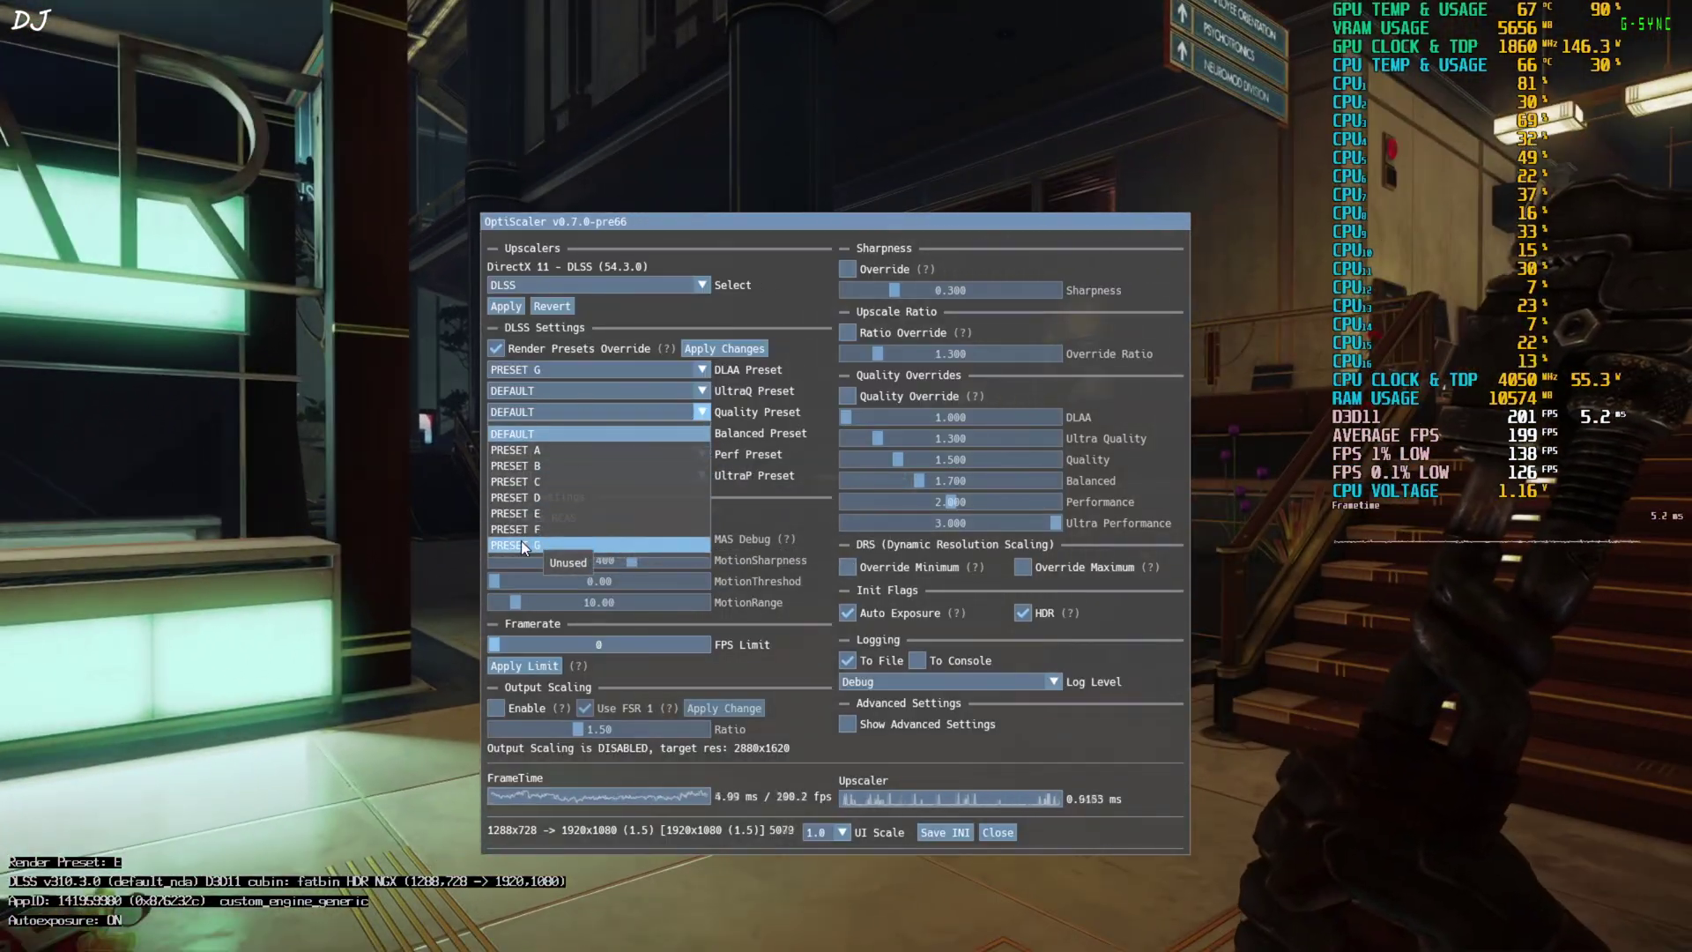
left_click(521, 545)
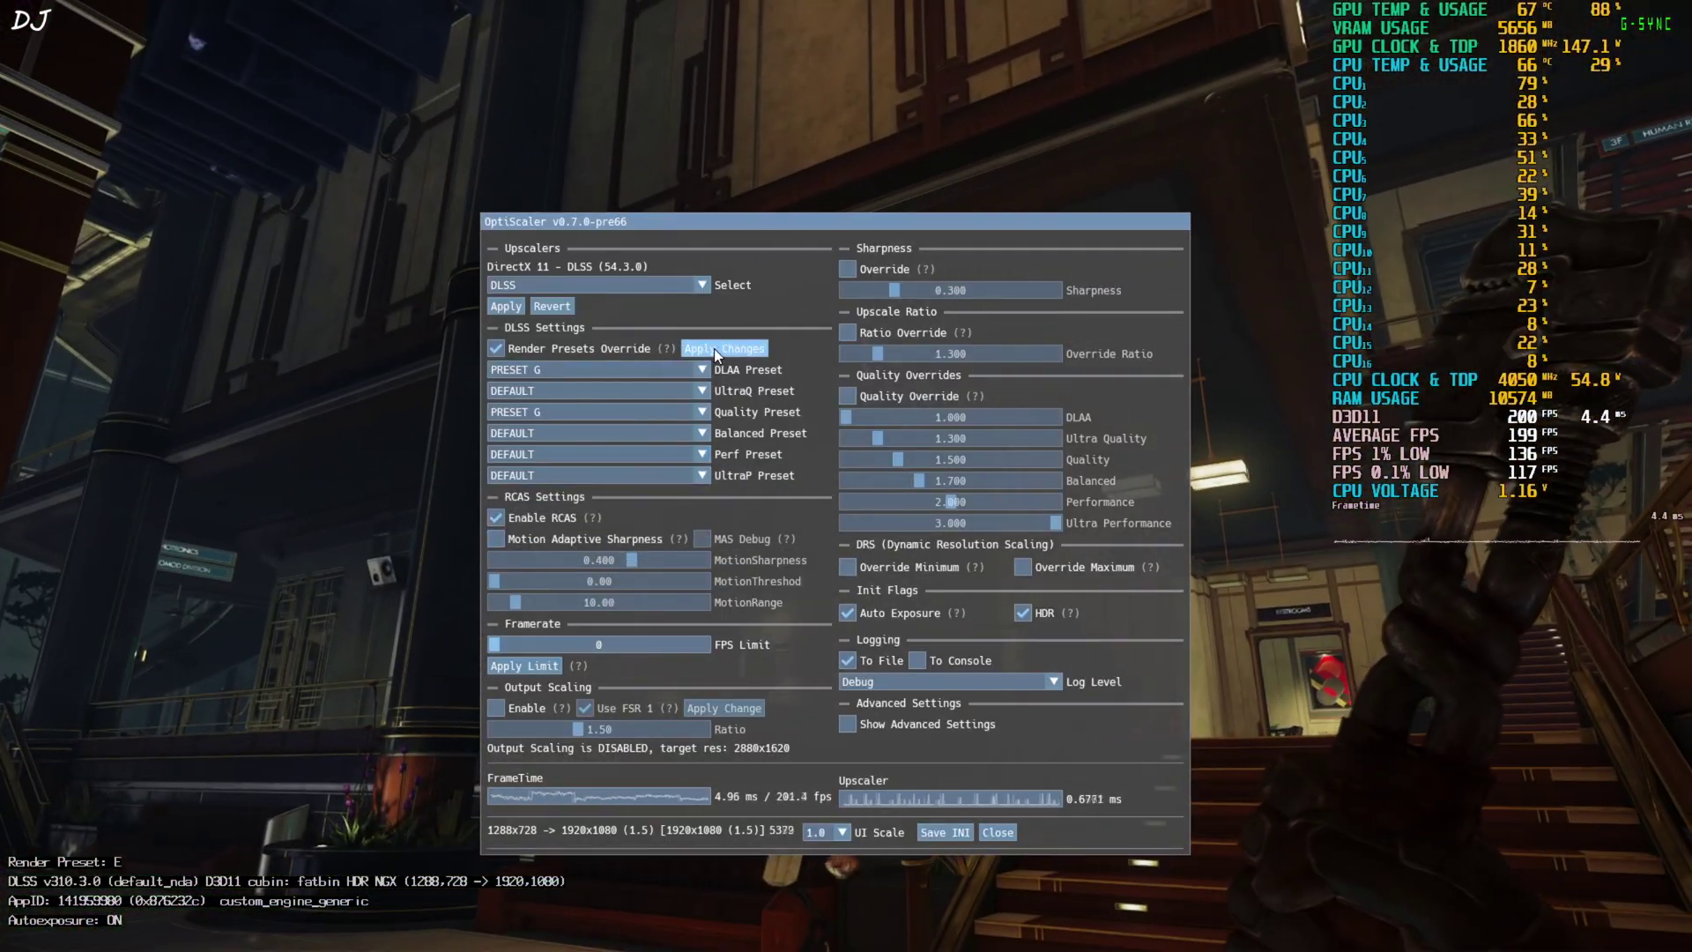
left_click(713, 347)
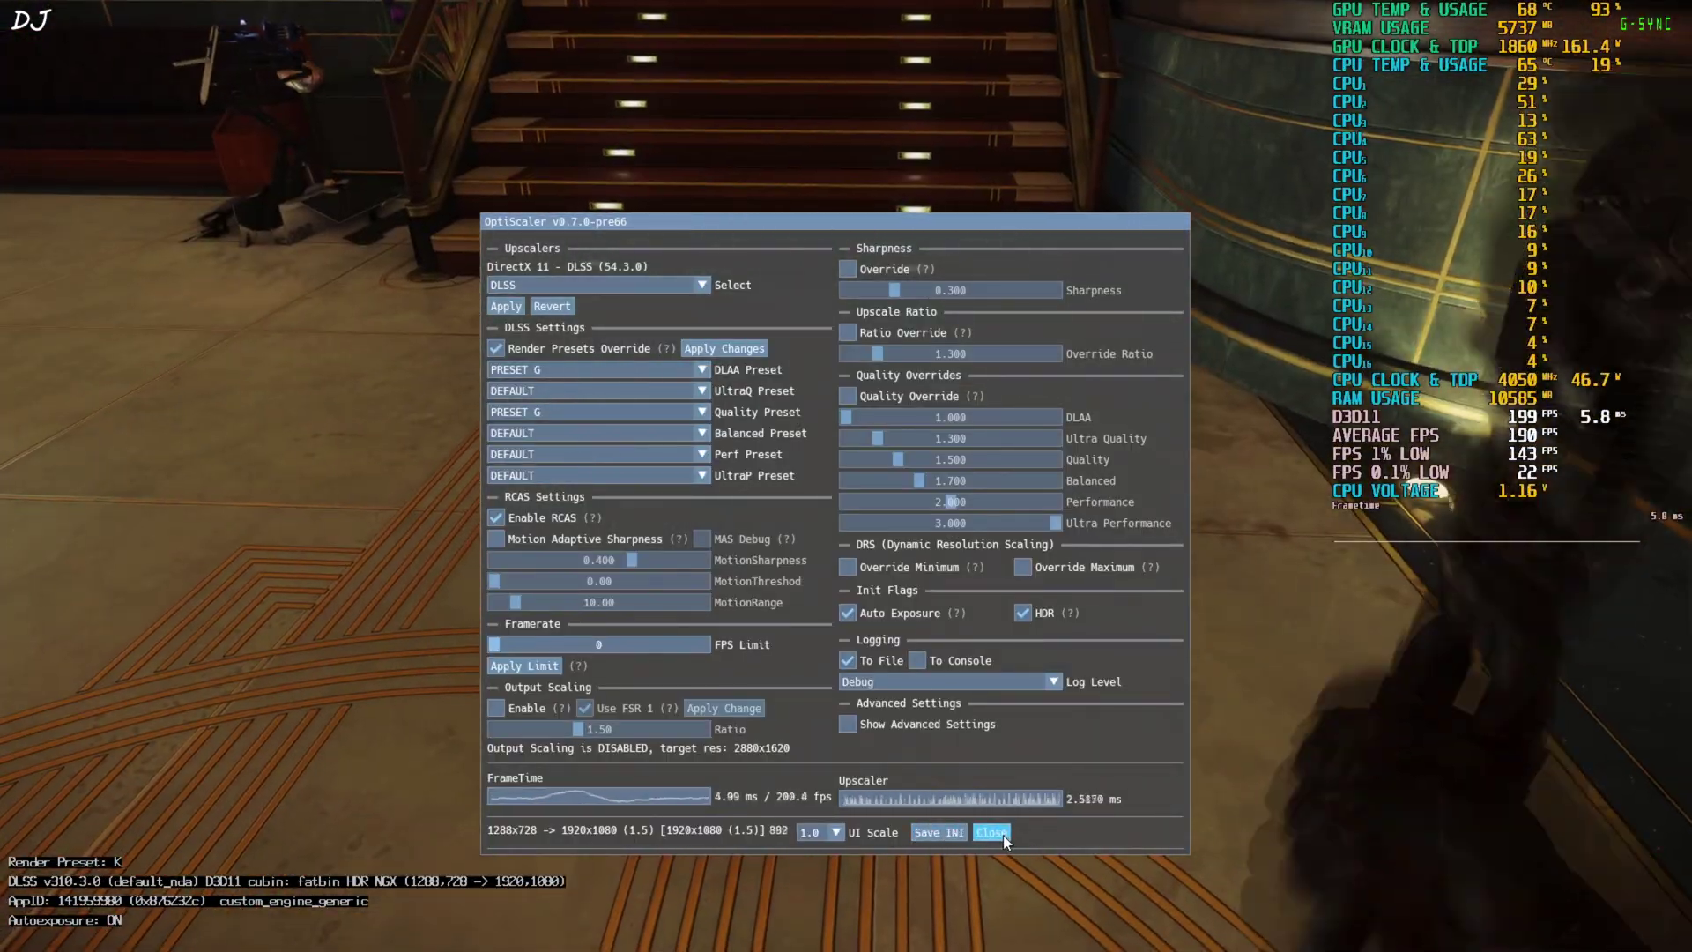
left_click(1003, 834)
Walk through the Shuttle Bay passage and back to the lobby to examine image quality with the overridden Quality preset
key("w")
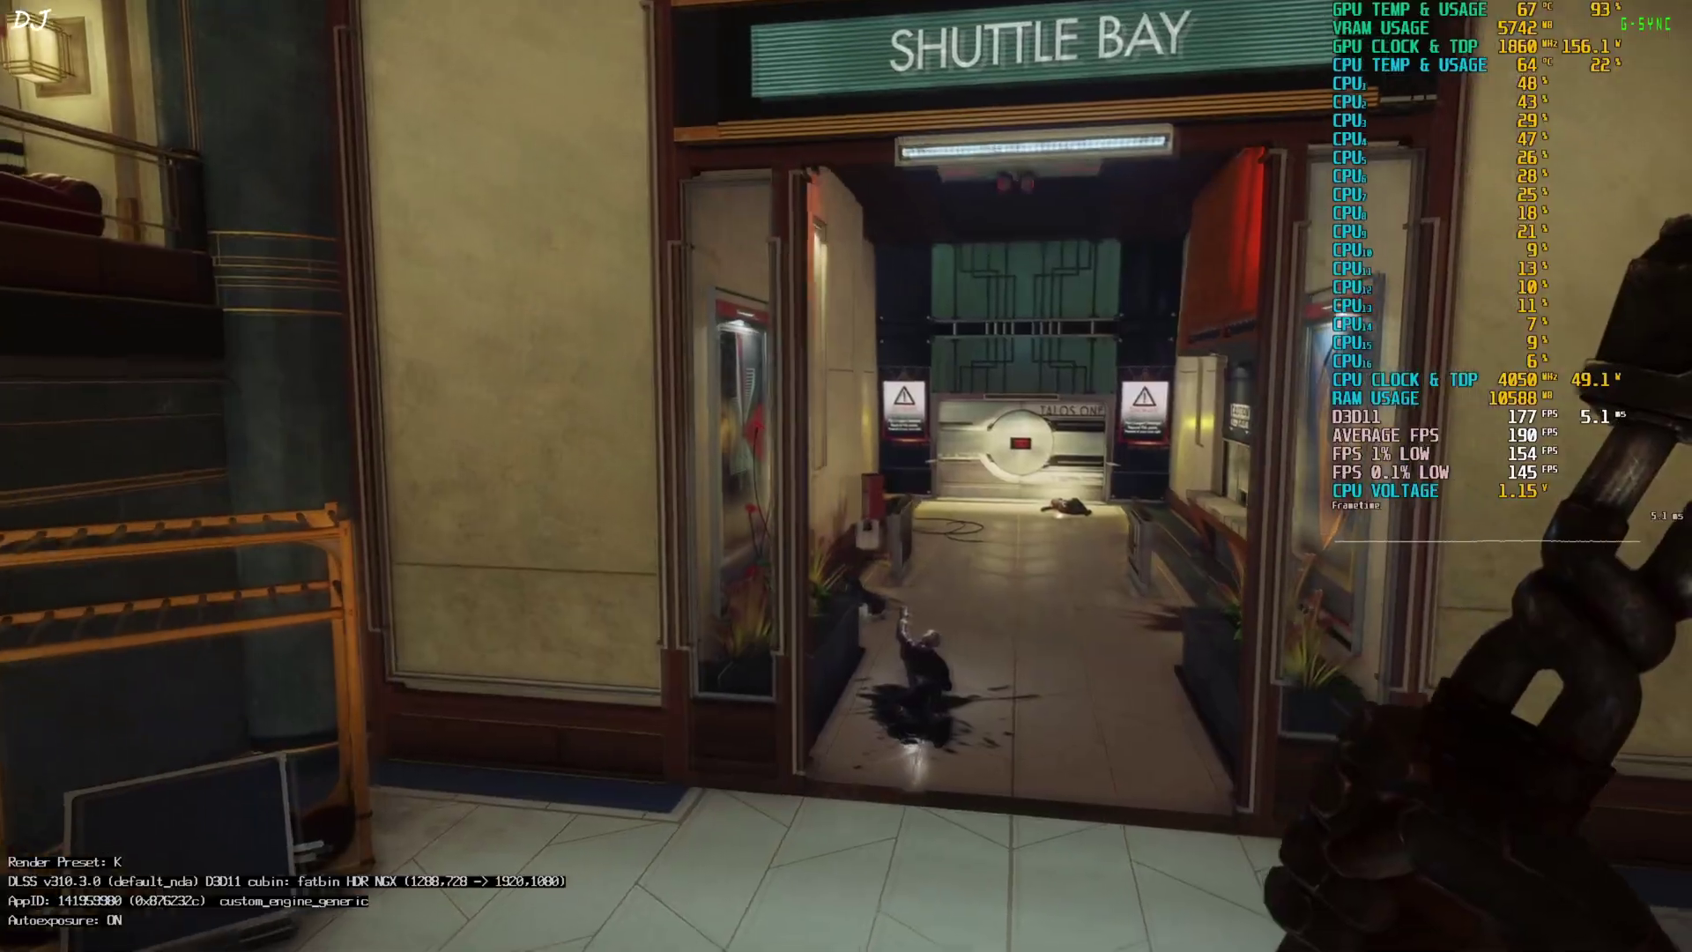
key("w")
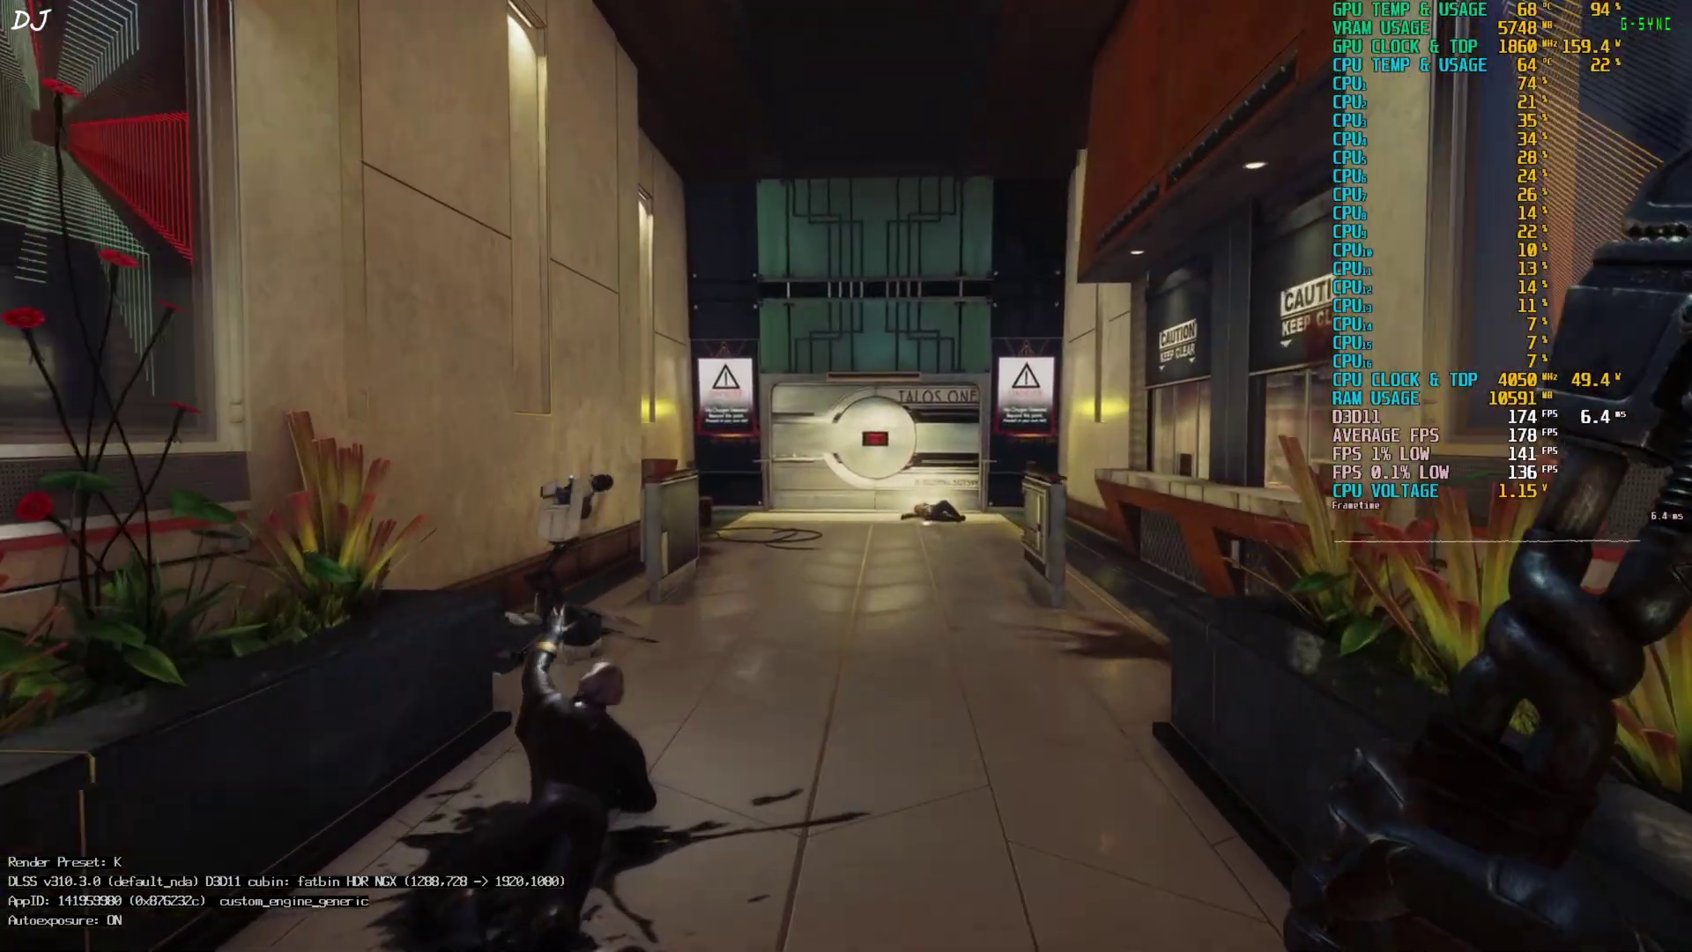
key("w")
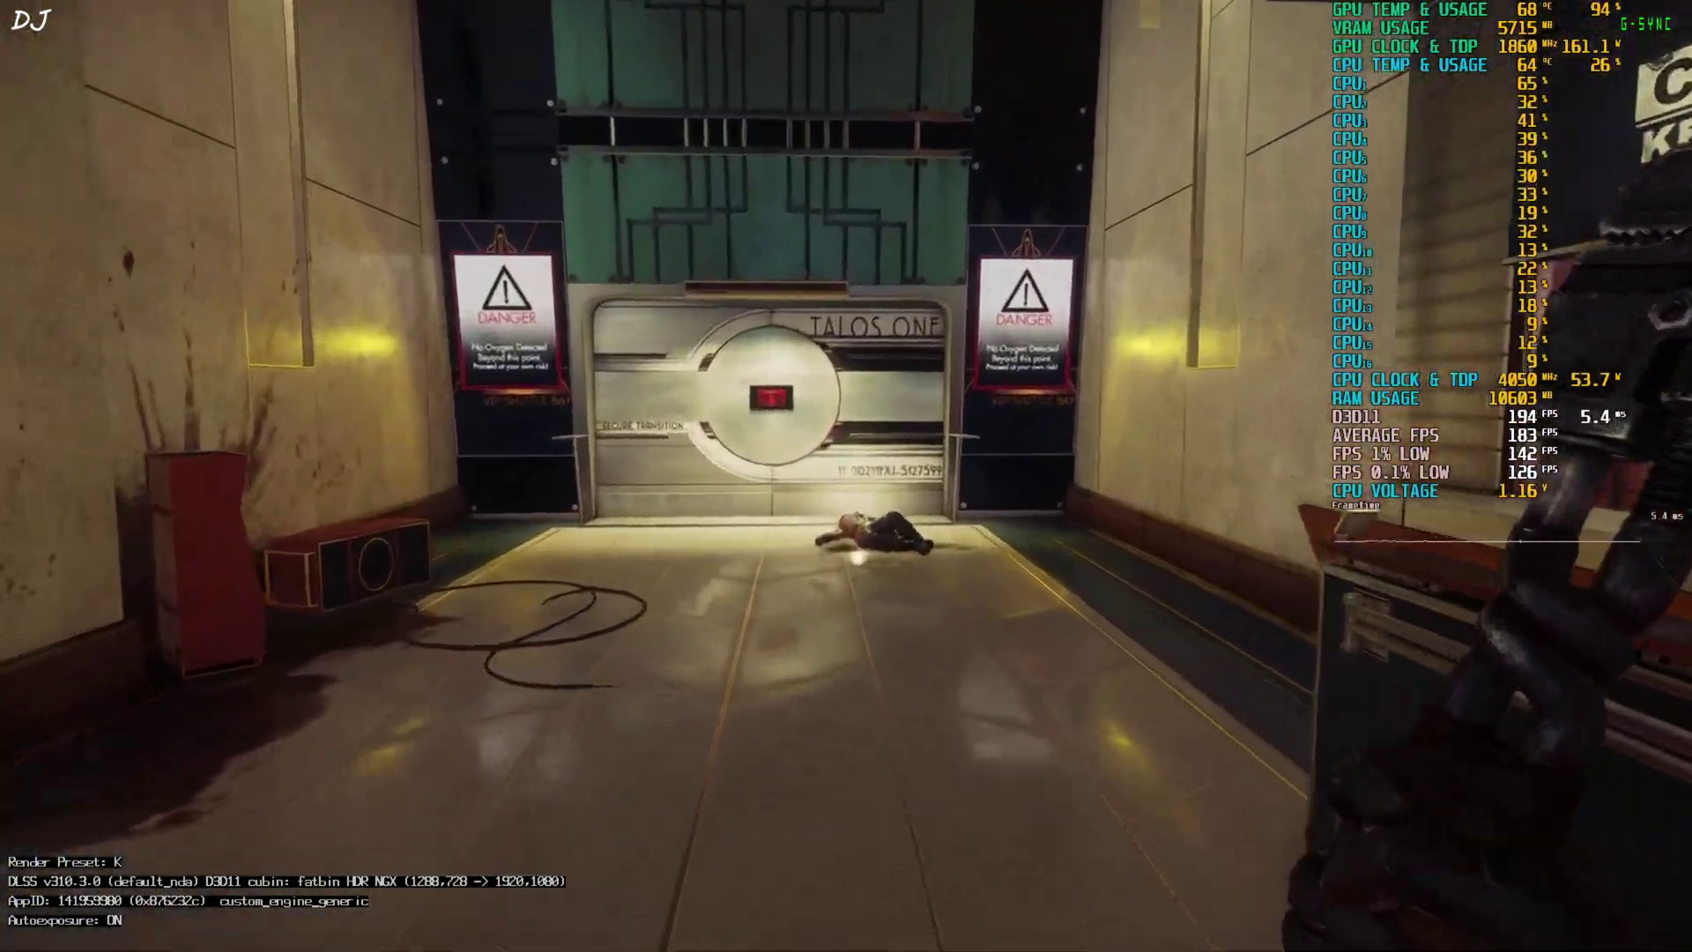
key("w")
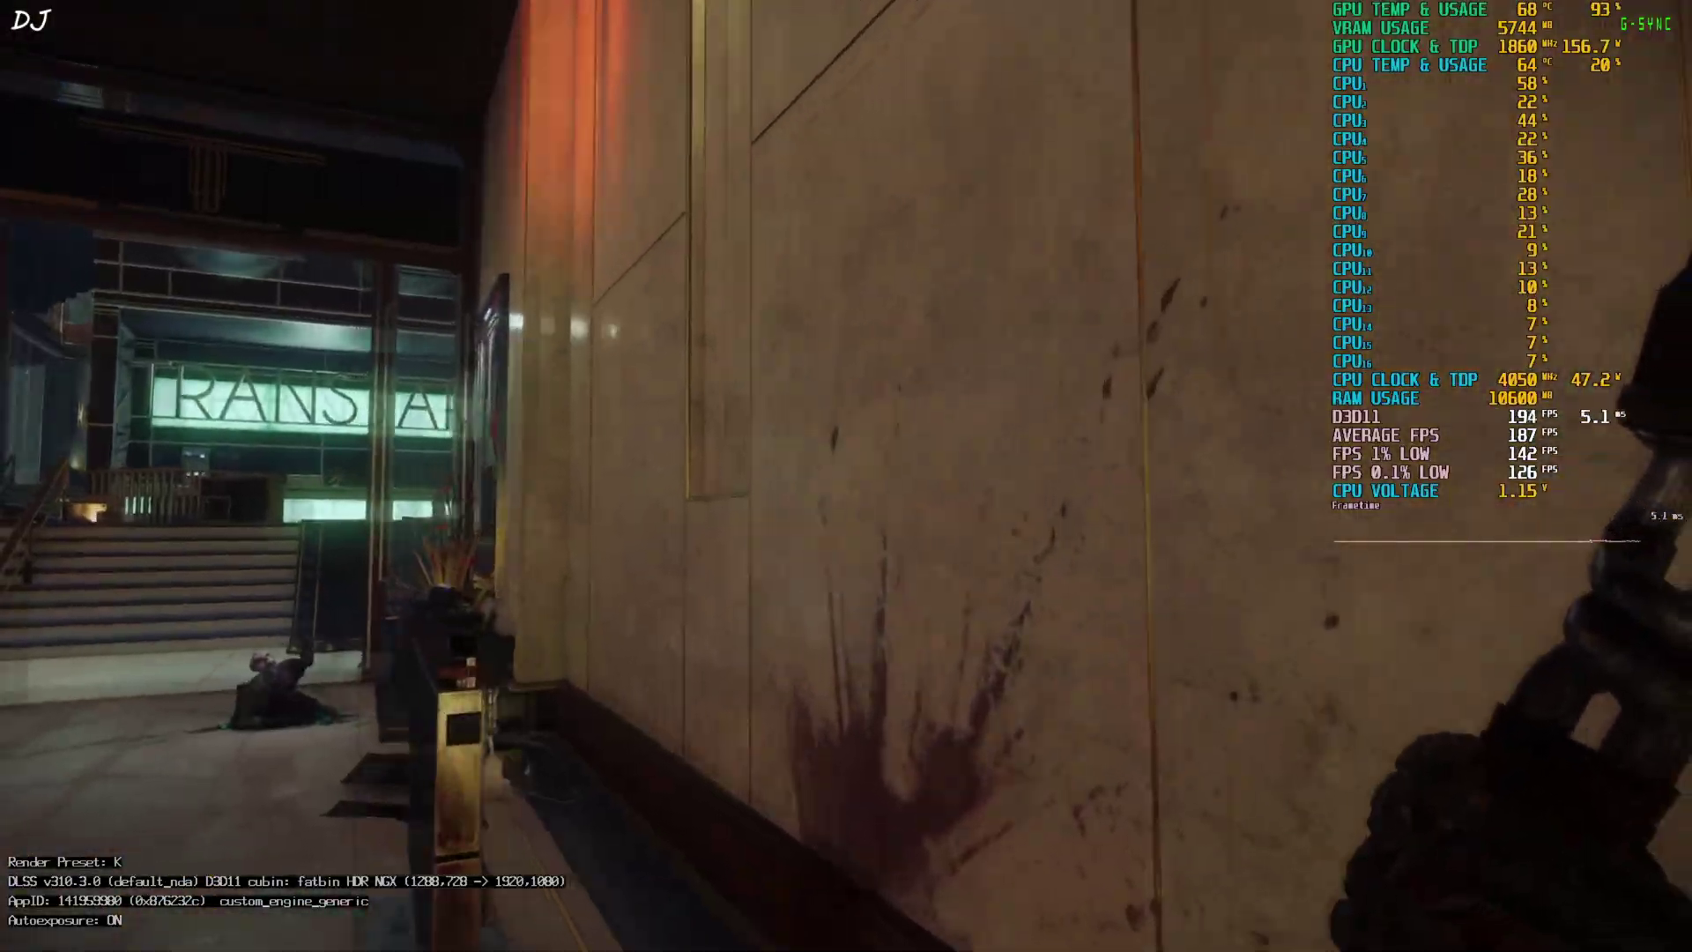
key("w")
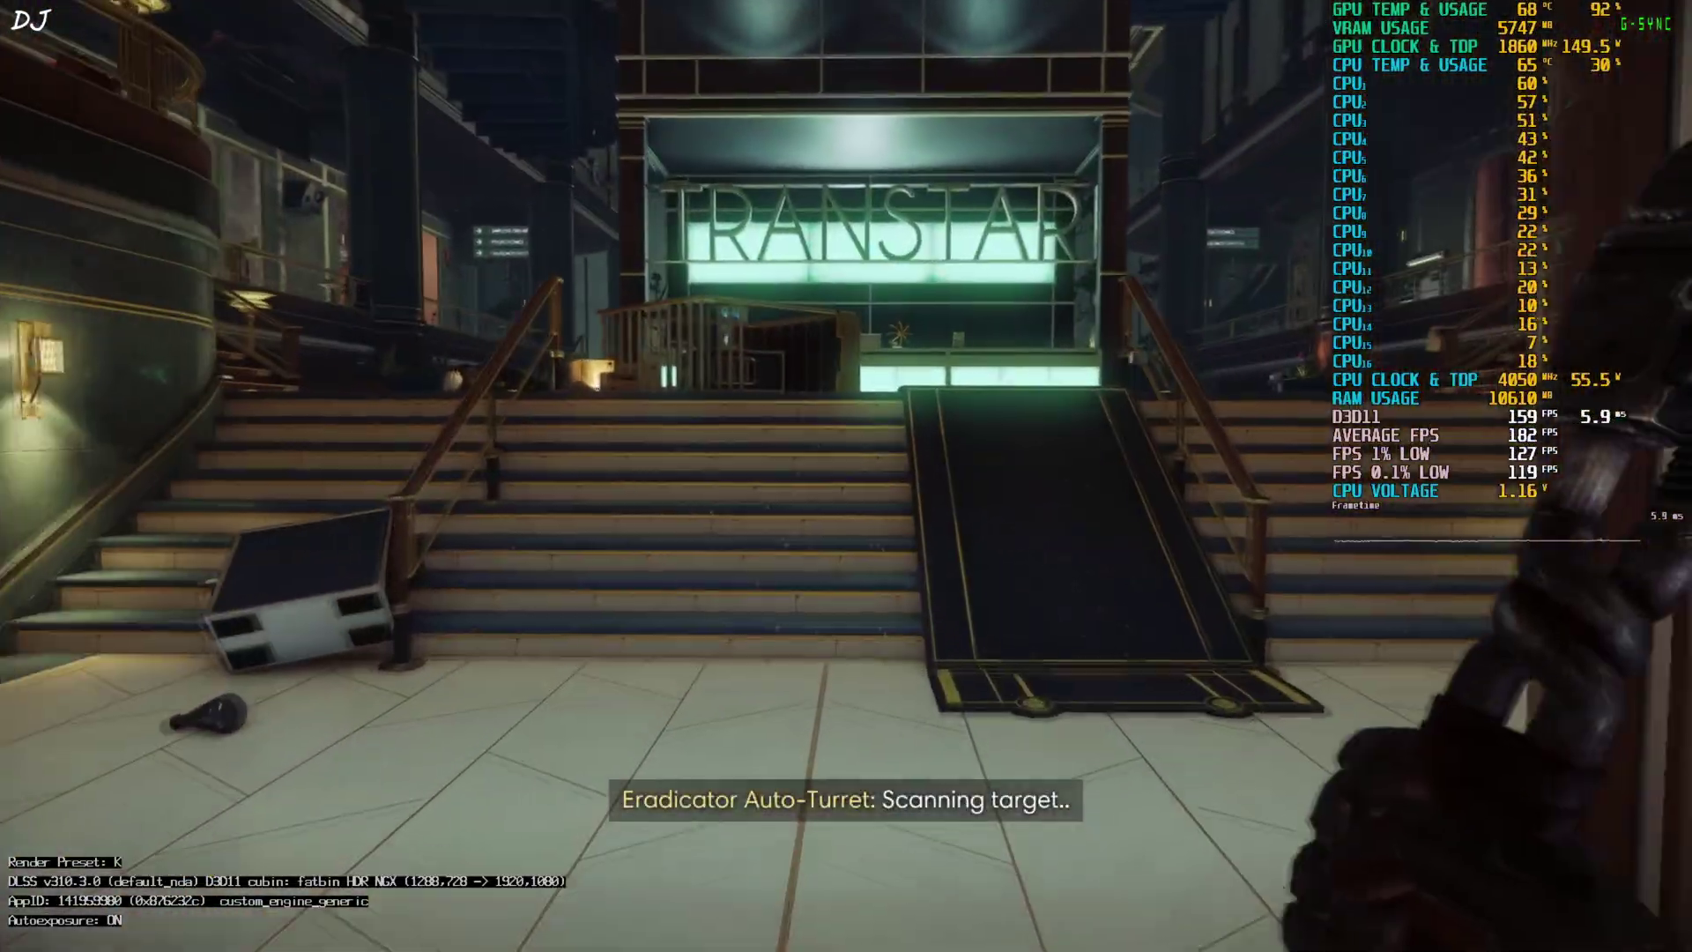
key("w")
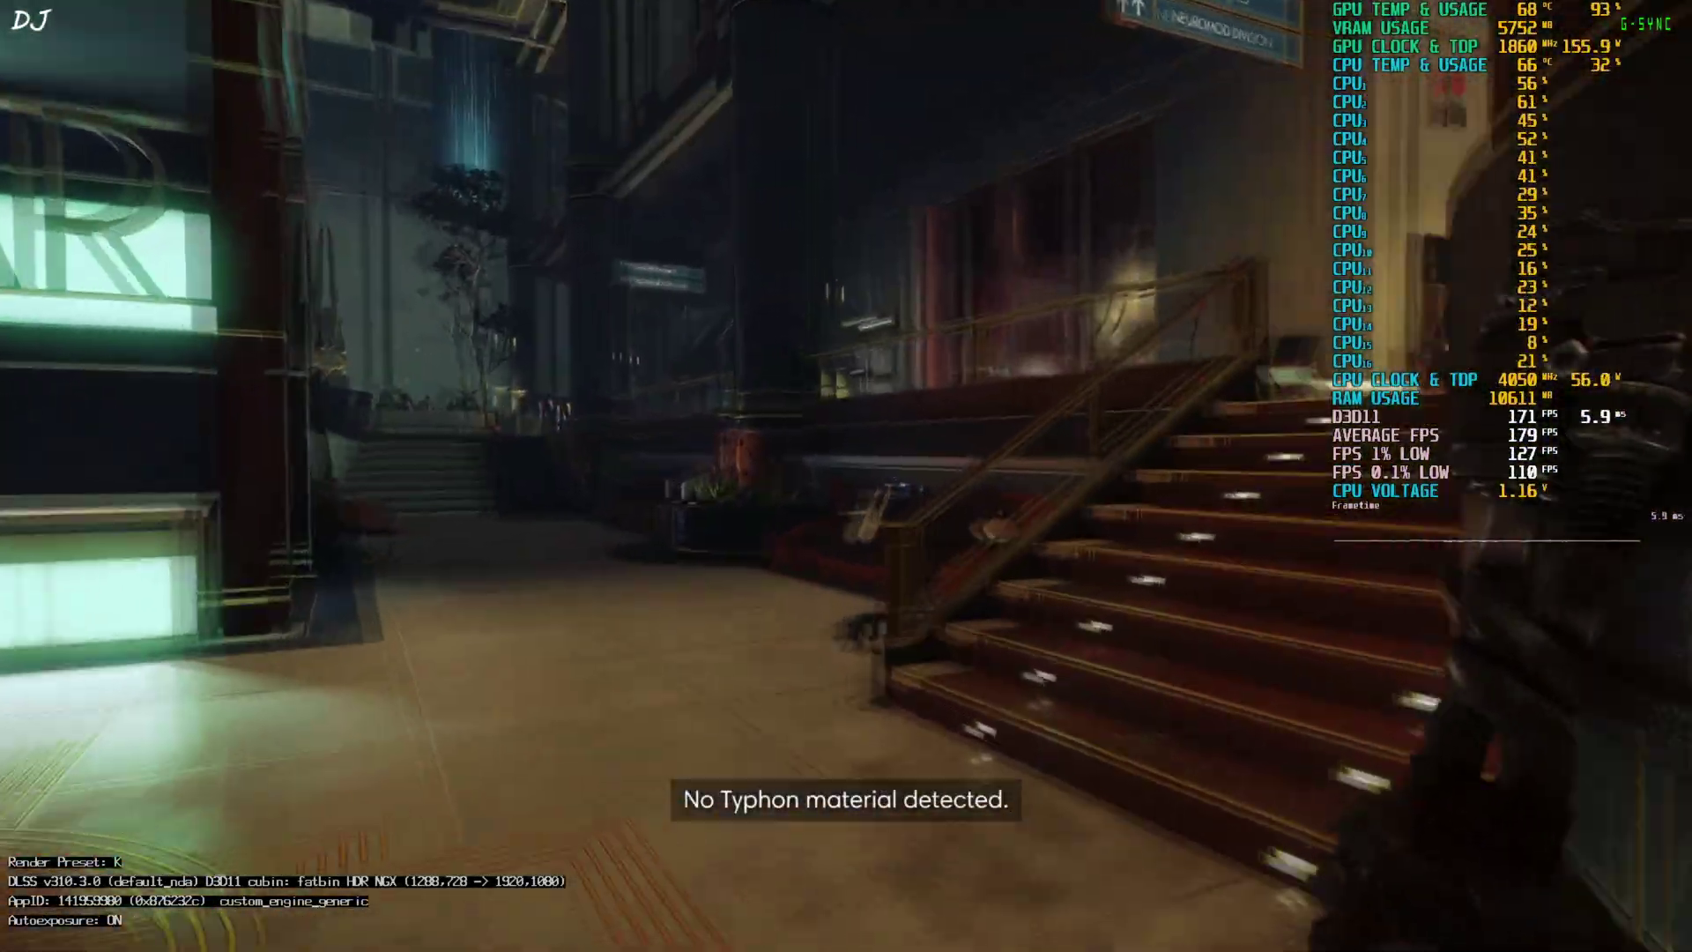
Cross the lounge and climb the stairs to the upper floors to examine image quality and motion clarity from above
key("w")
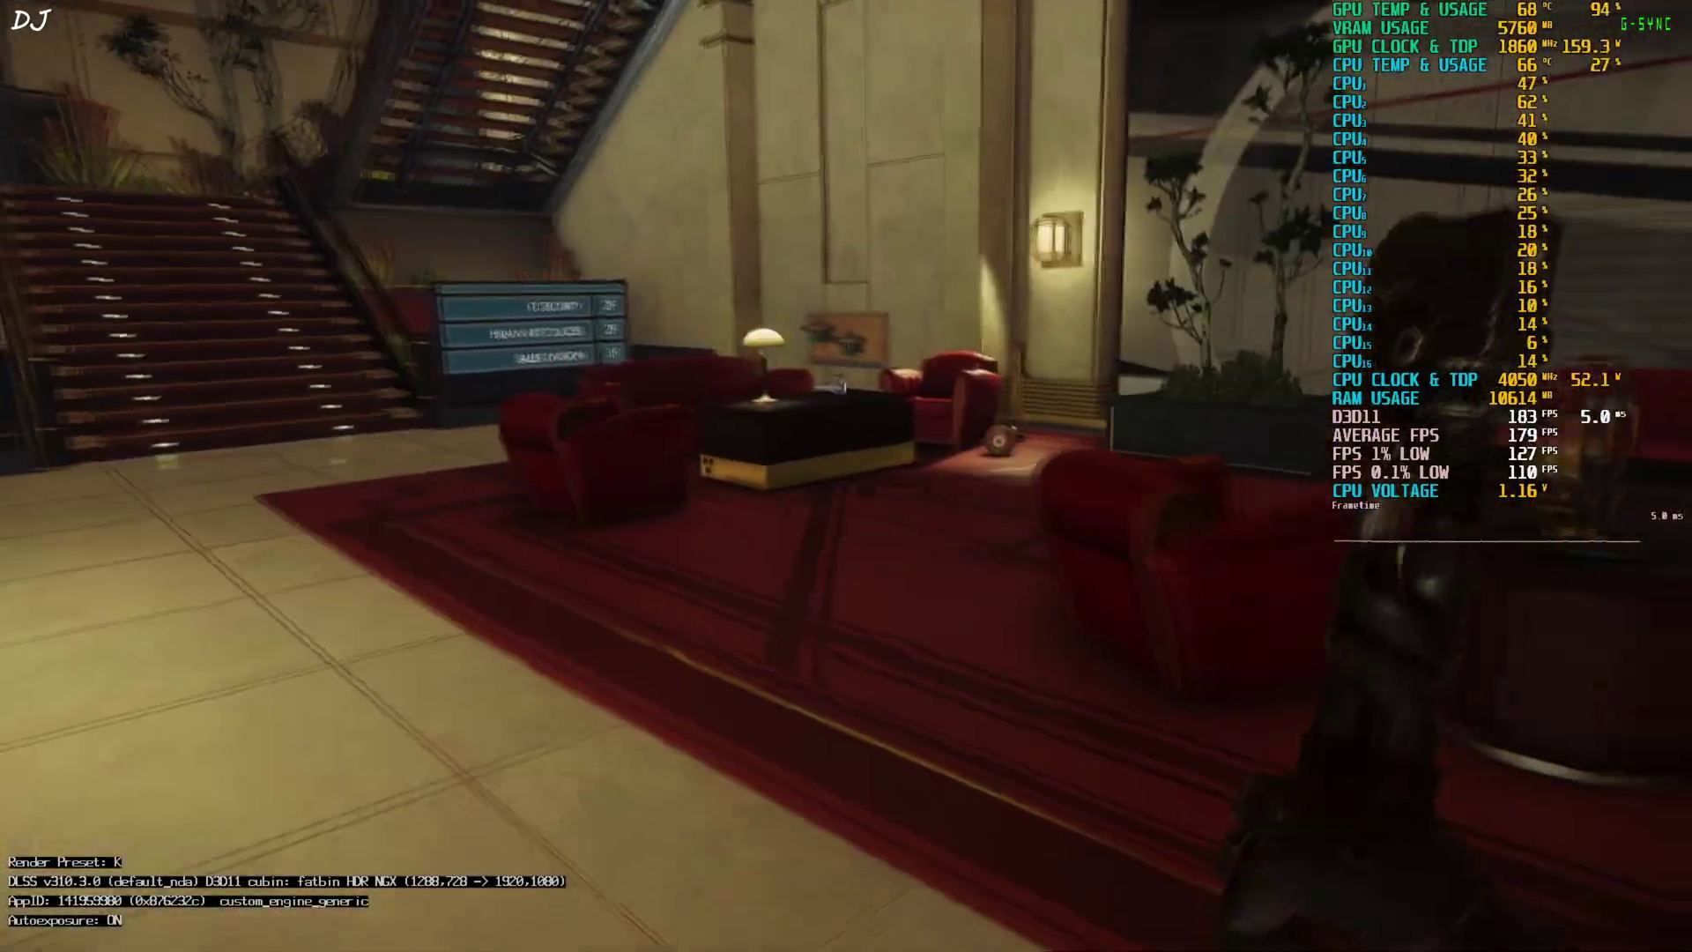
key("w")
key("w")
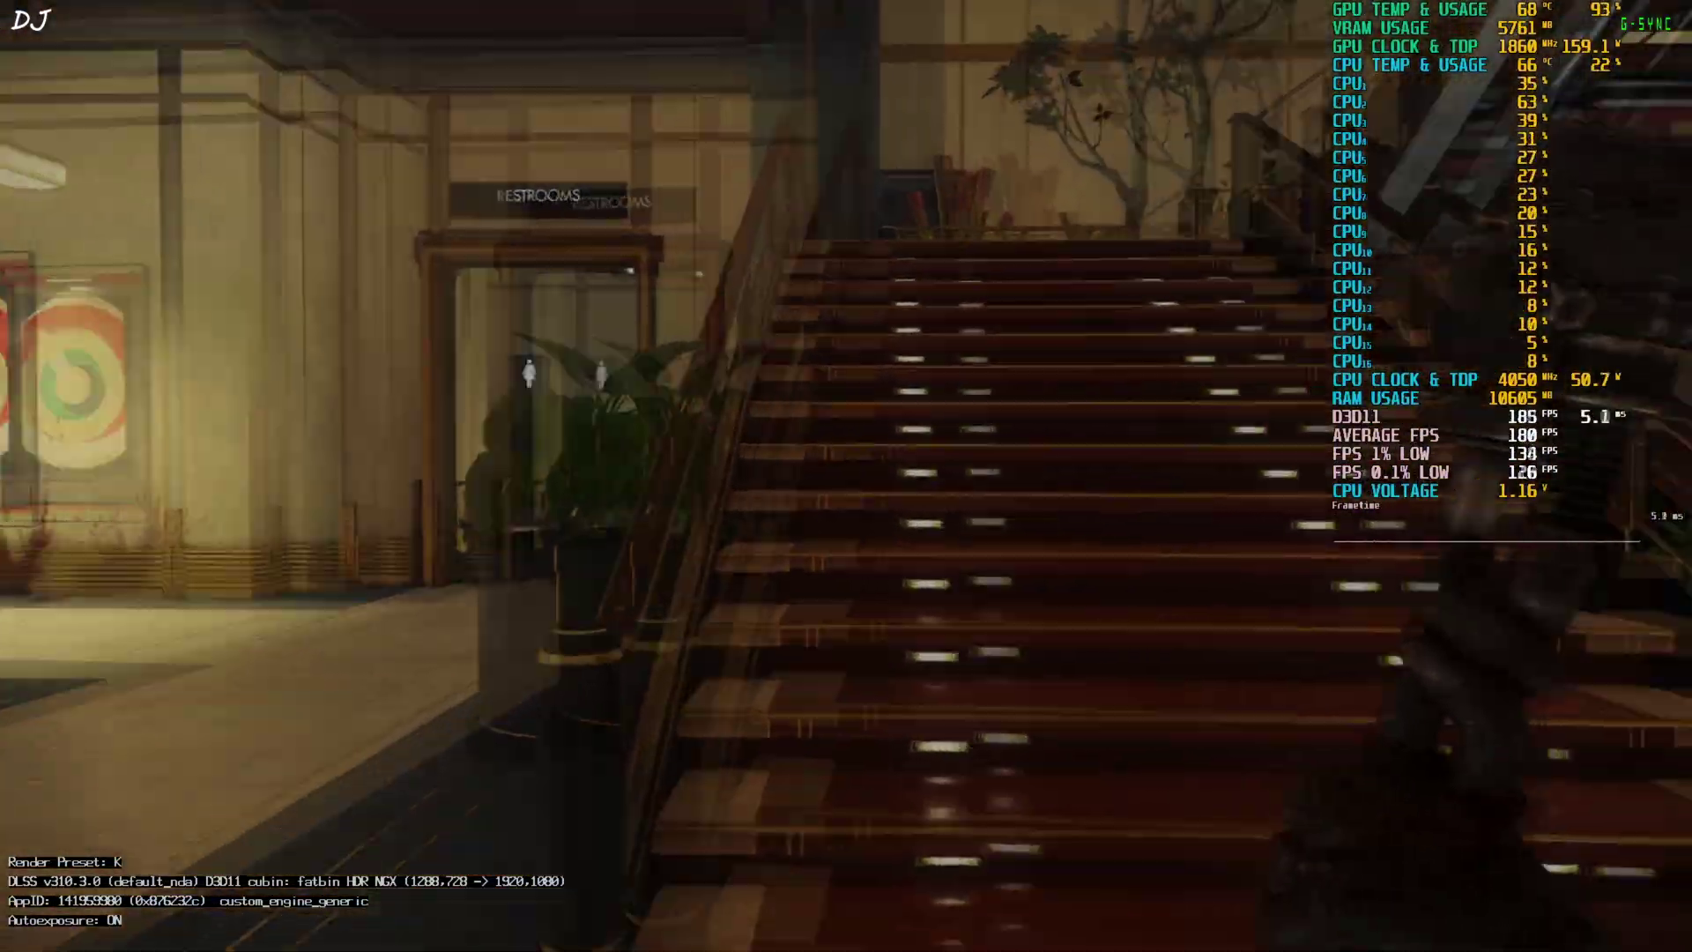
key("w")
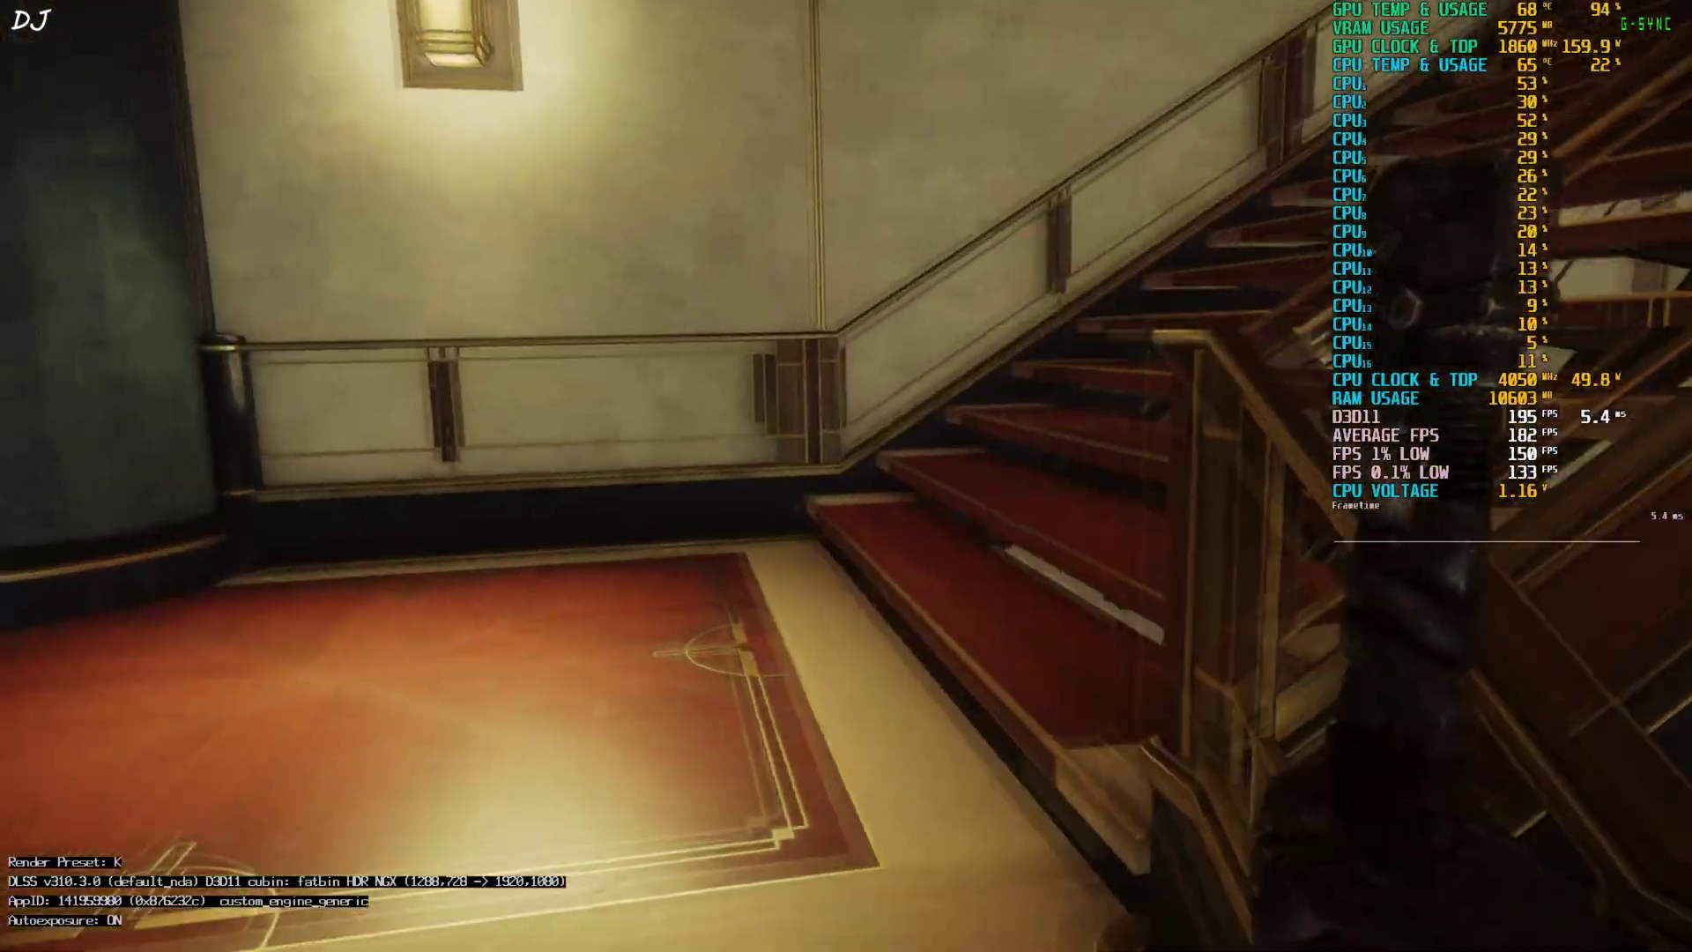
key("w")
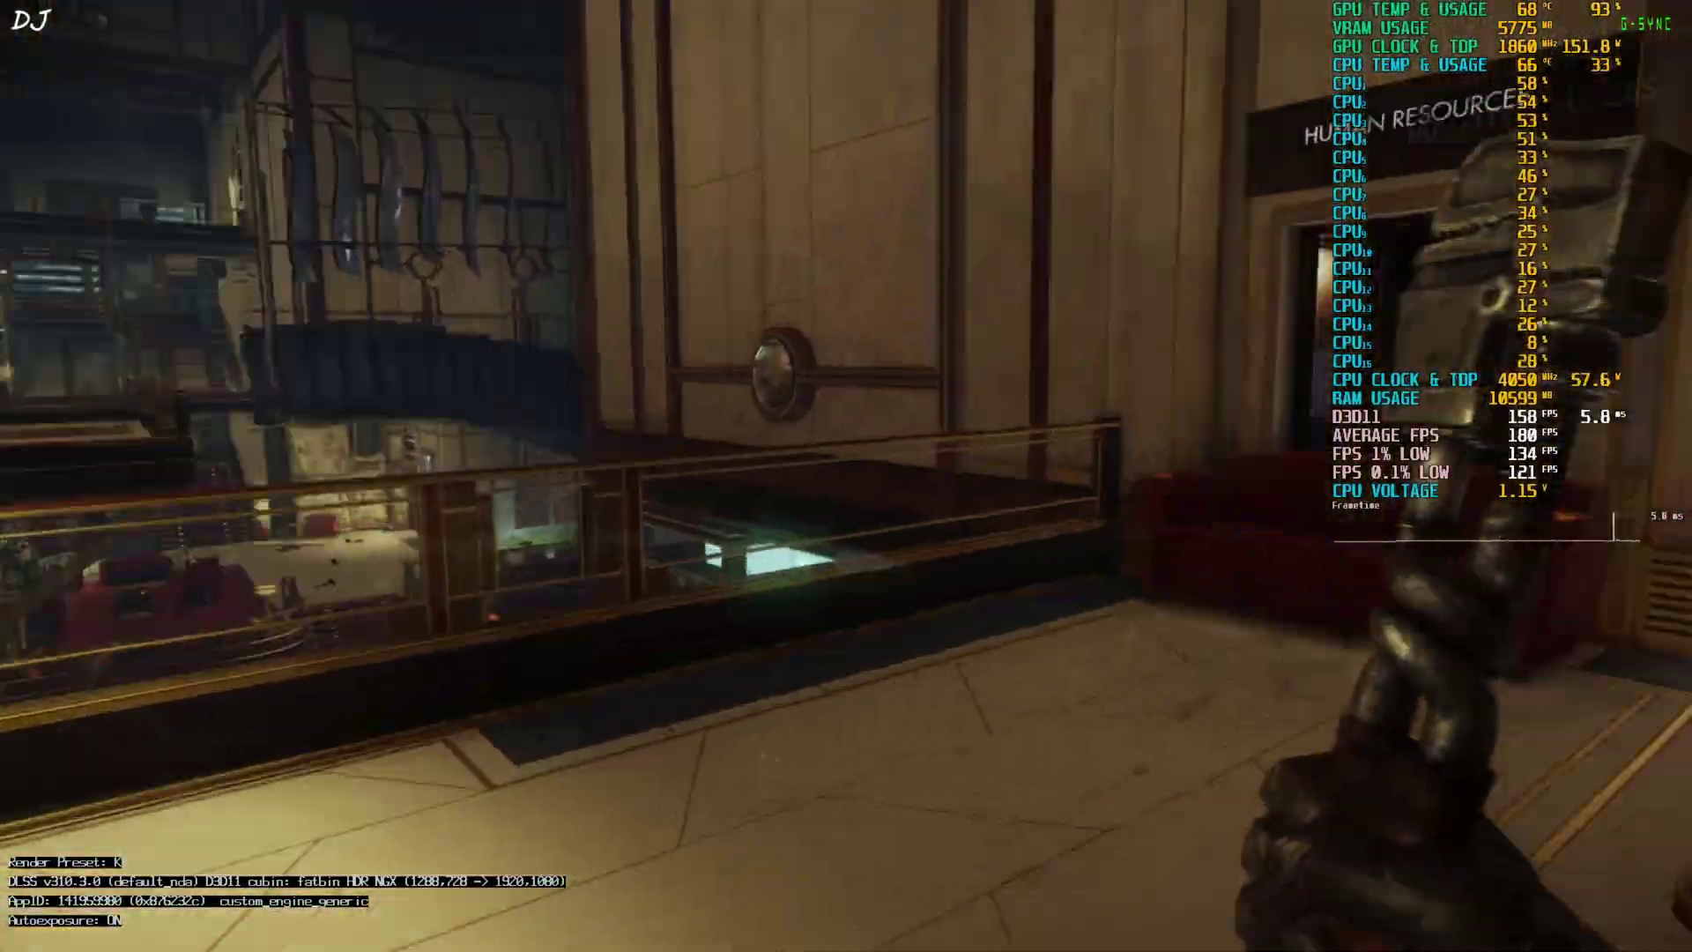
key("w")
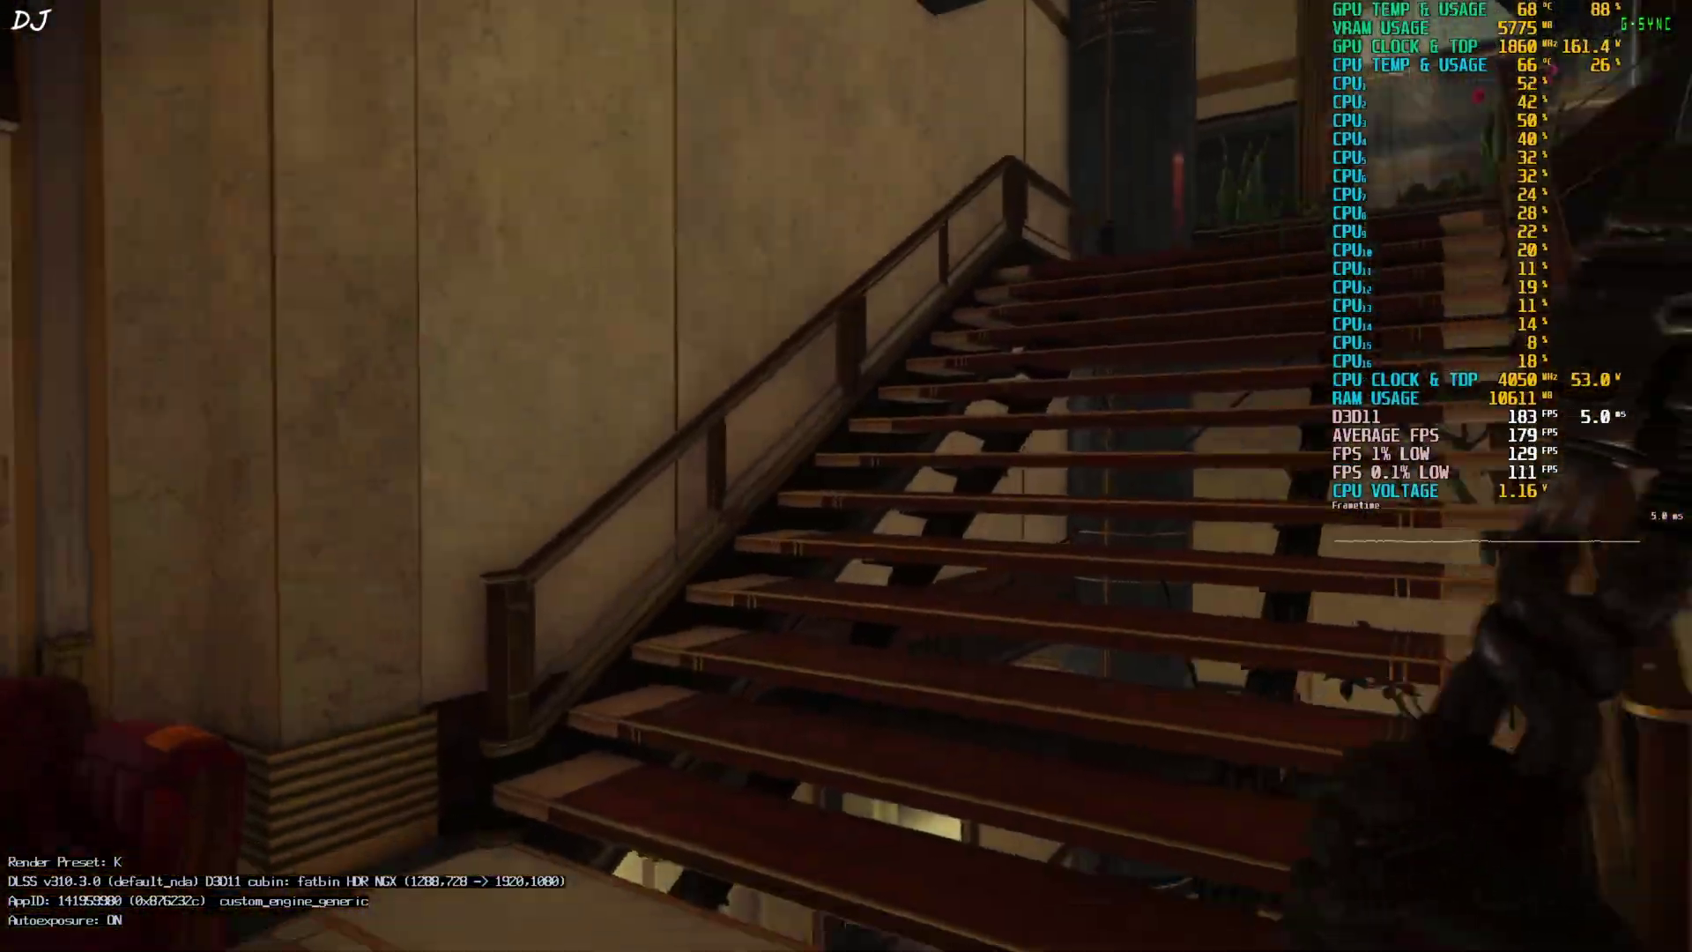
key("w")
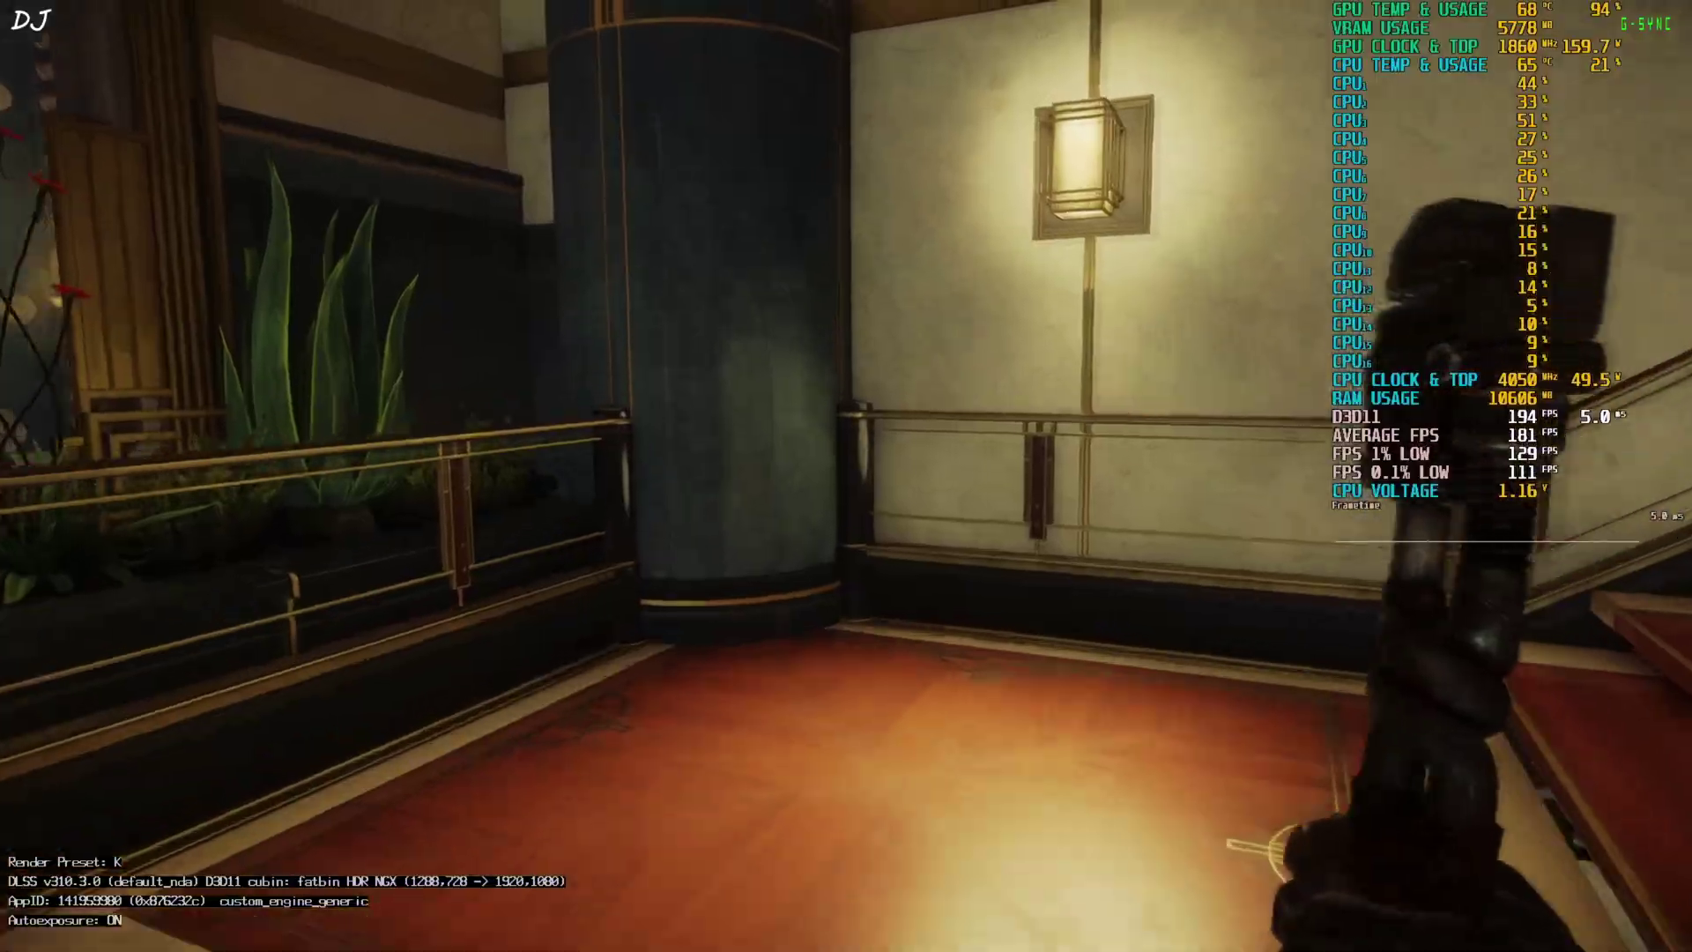
key("w")
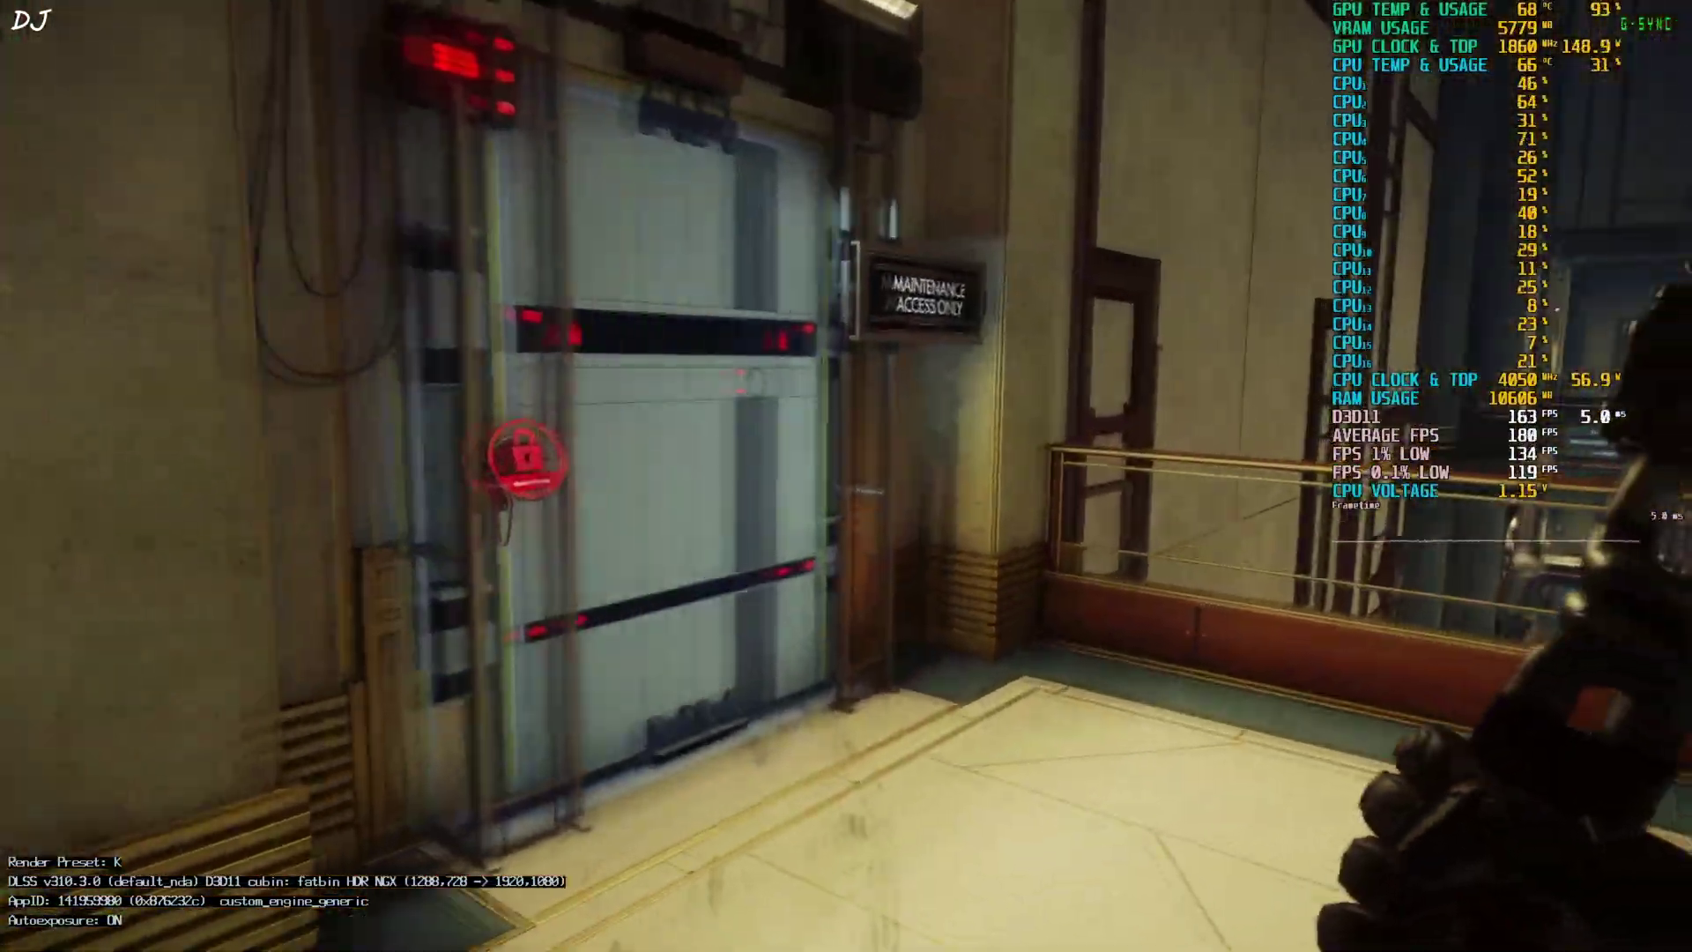
key("w")
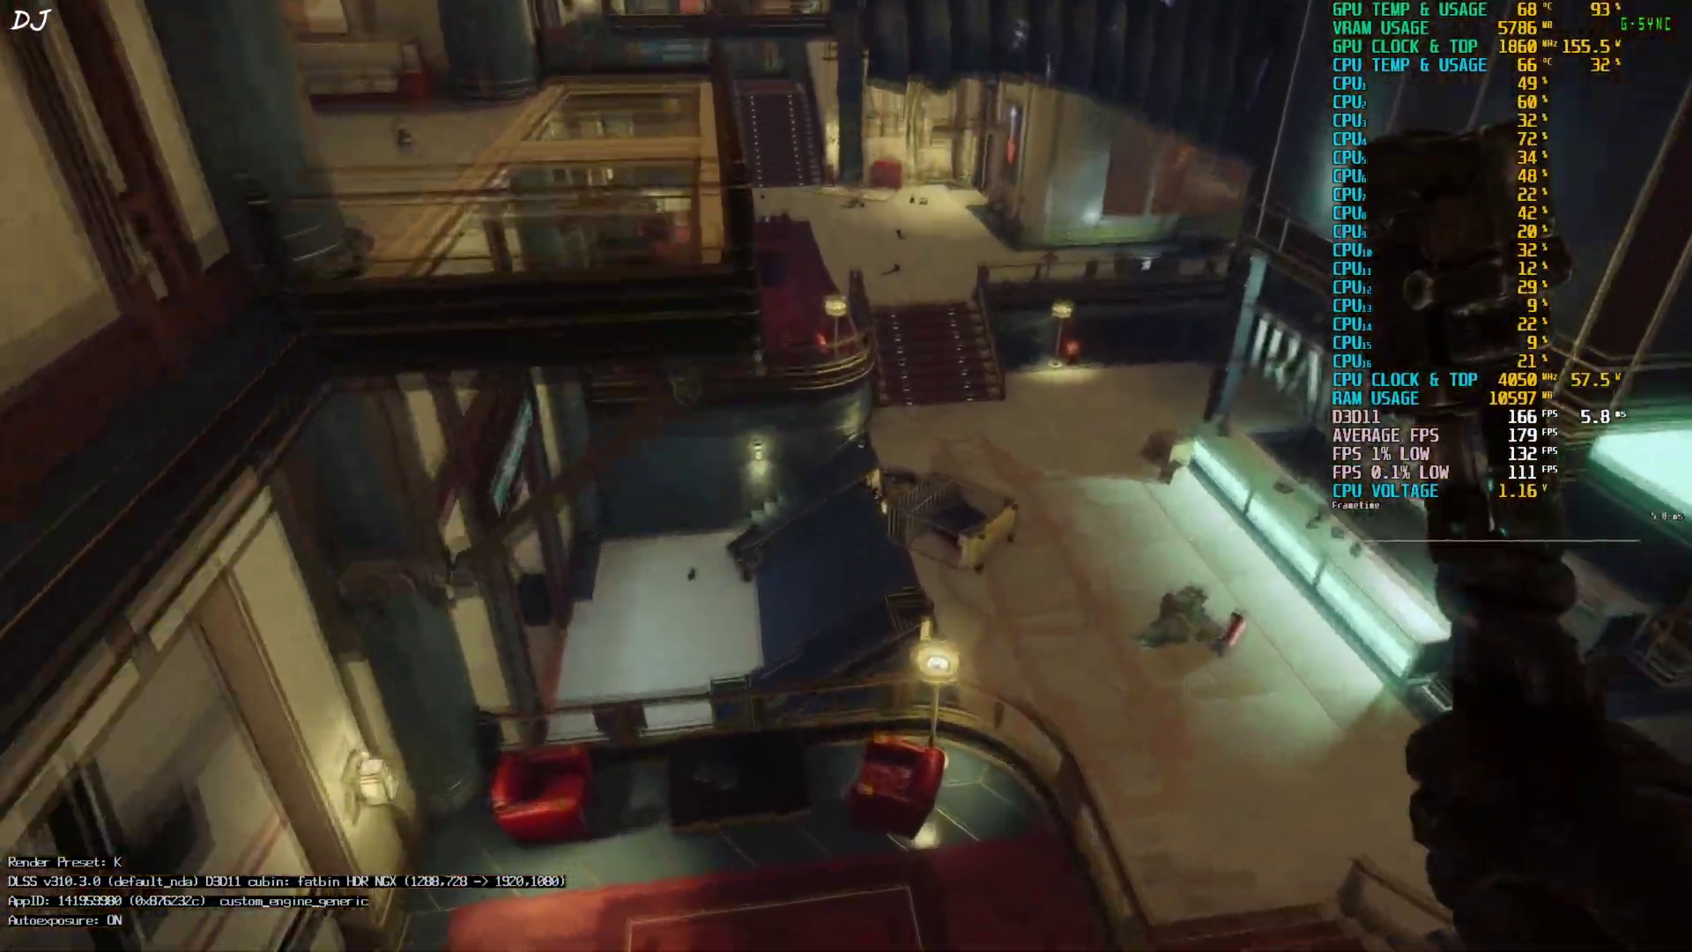
key("w")
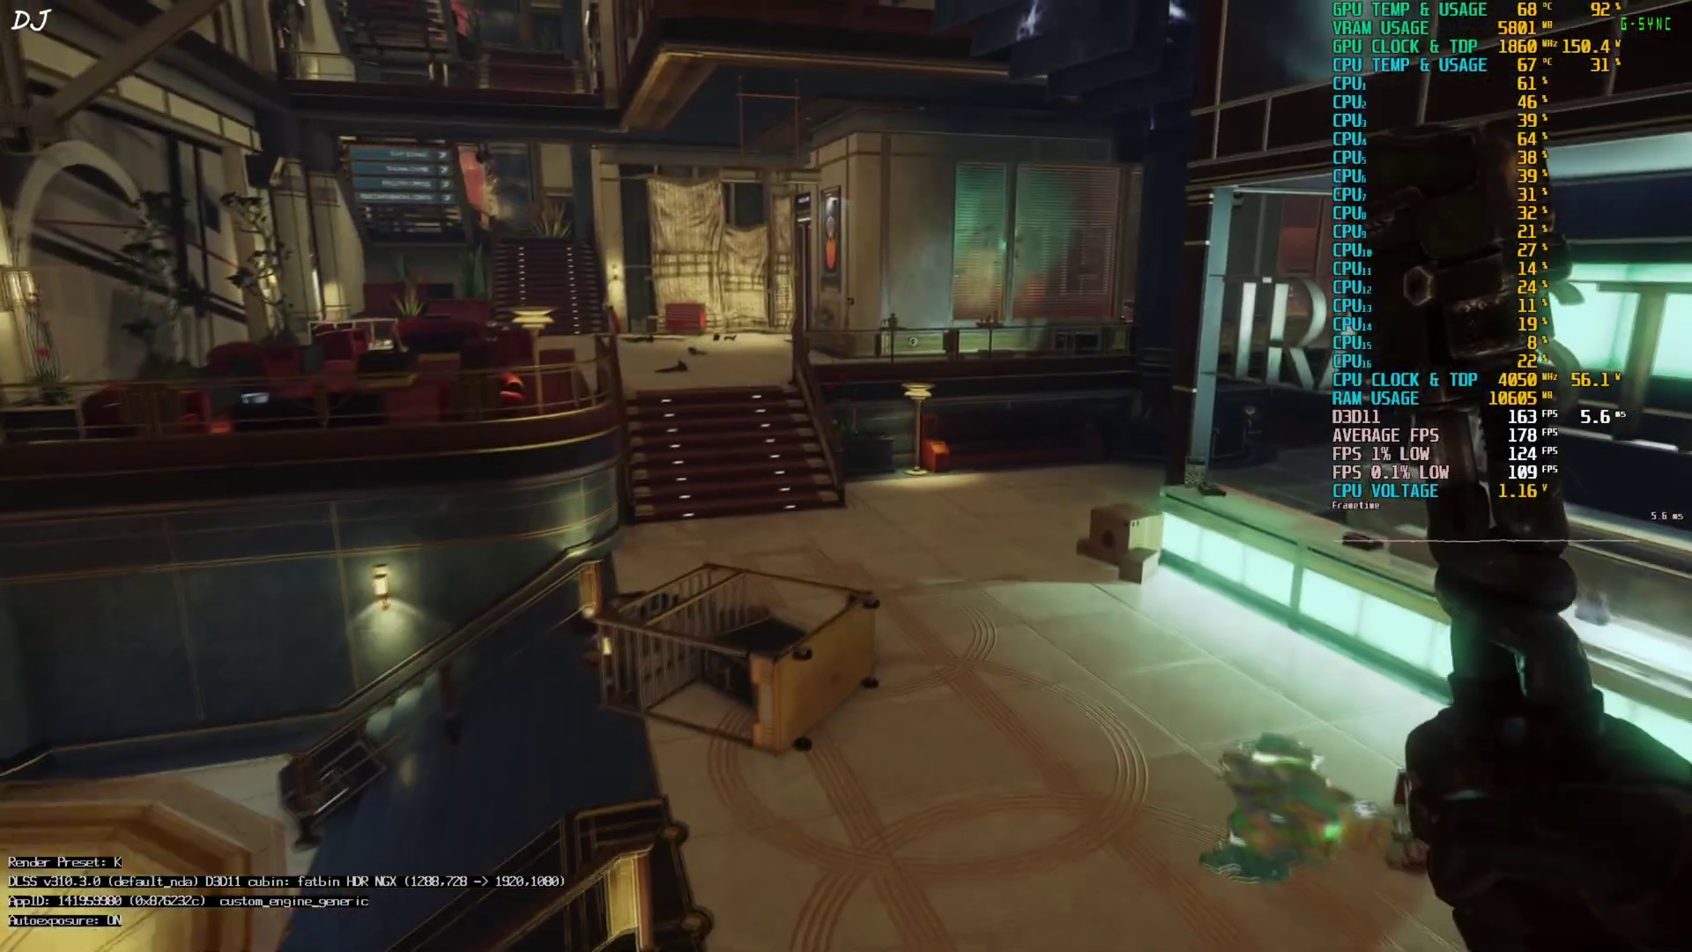
key("w")
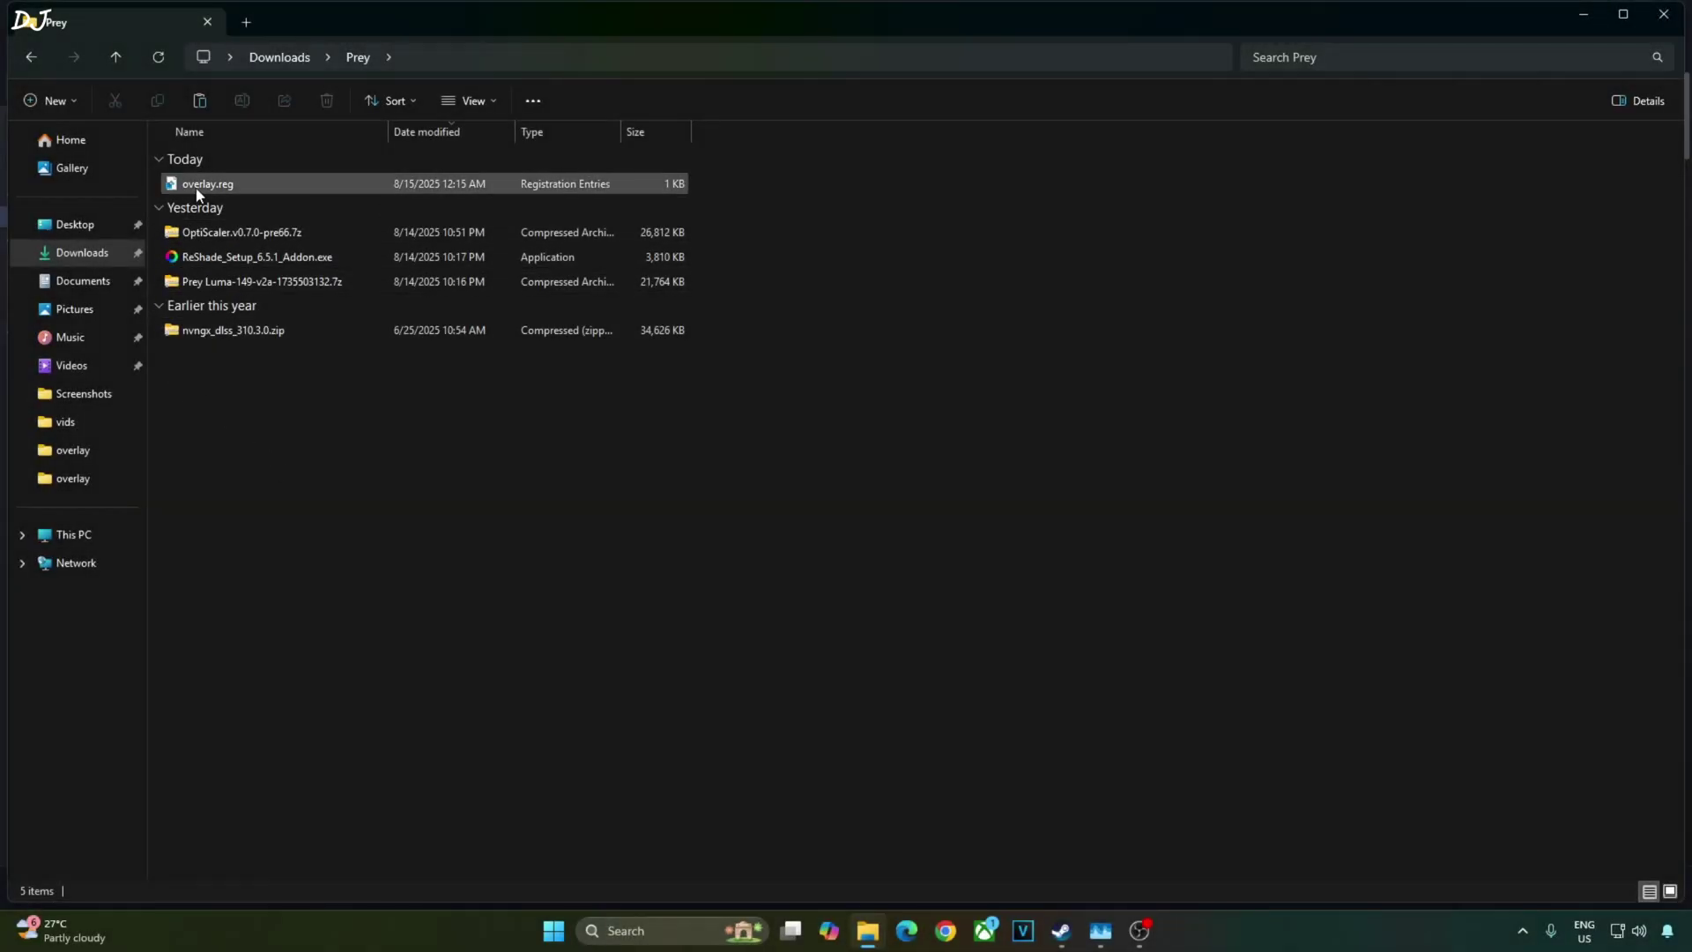
Edit overlay.reg in Notepad so that ShowDlssIndicator is dword:00000000, save the file and close it
right_click(215, 191)
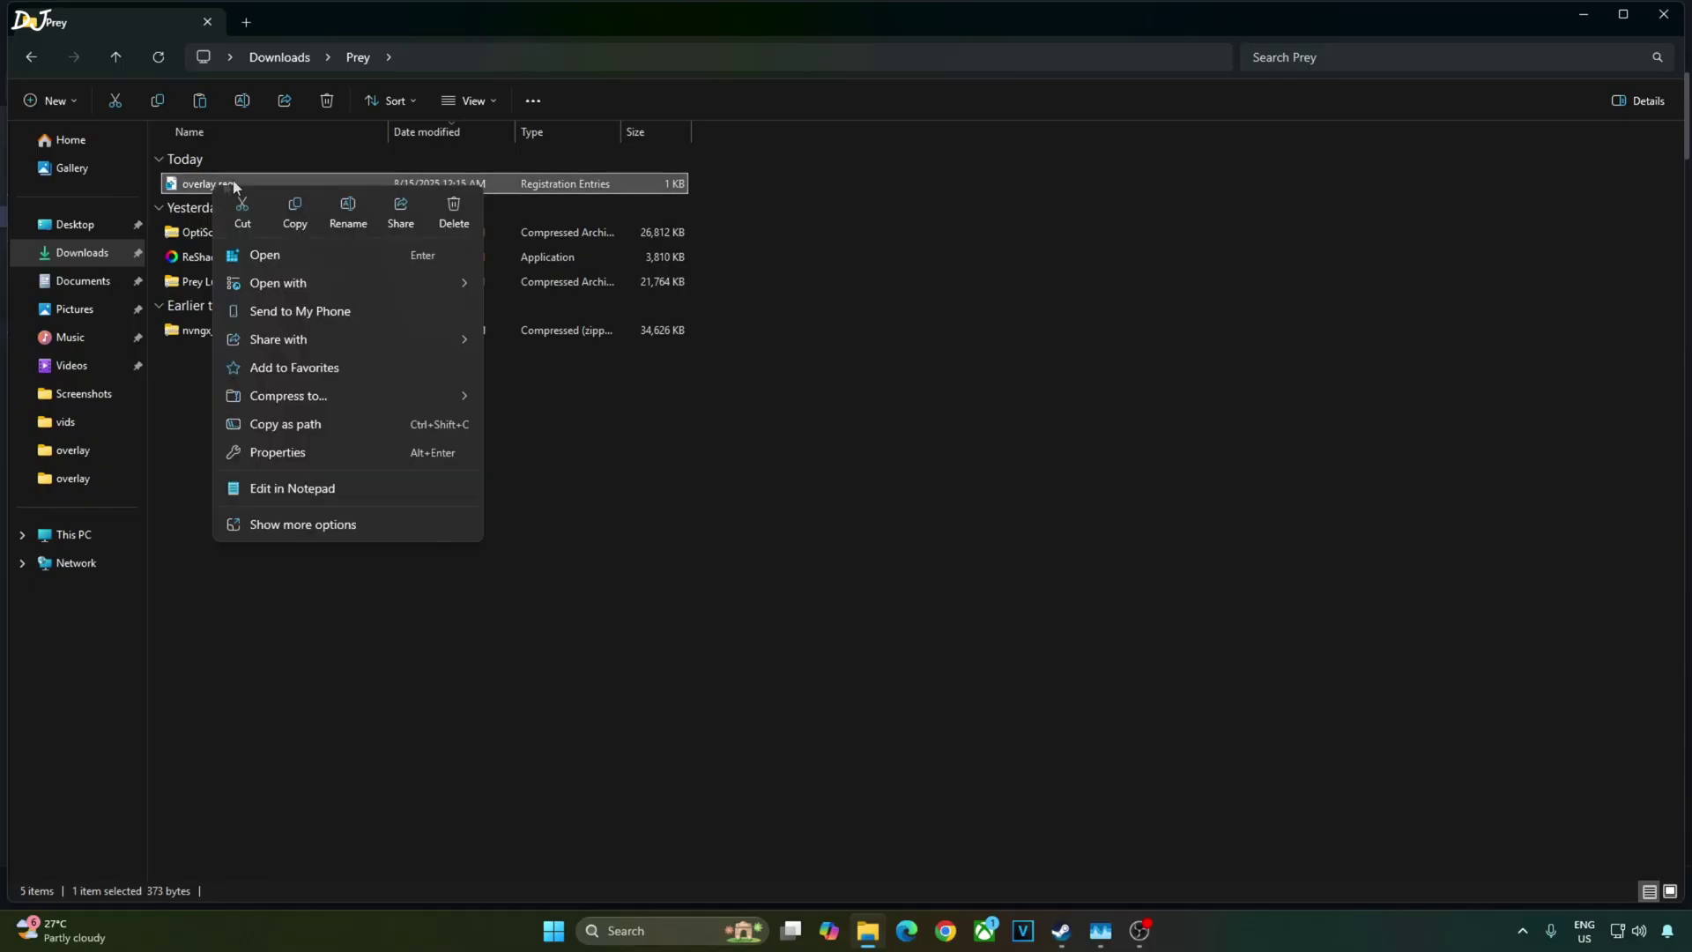
left_click(538, 286)
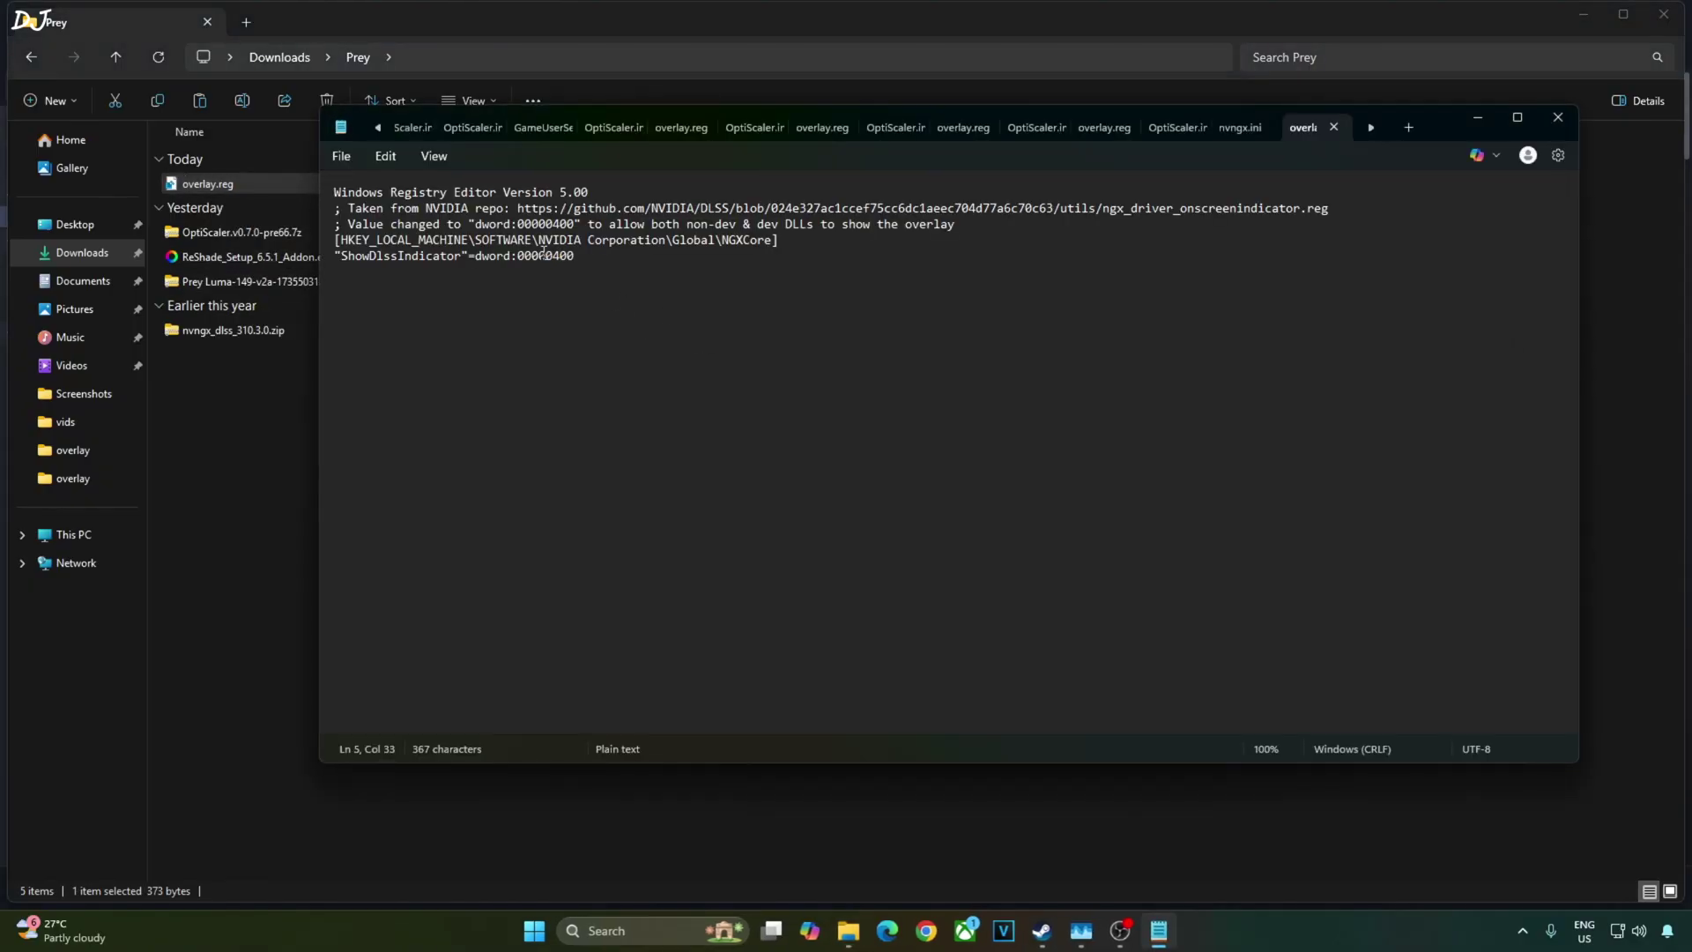
left_click(337, 157)
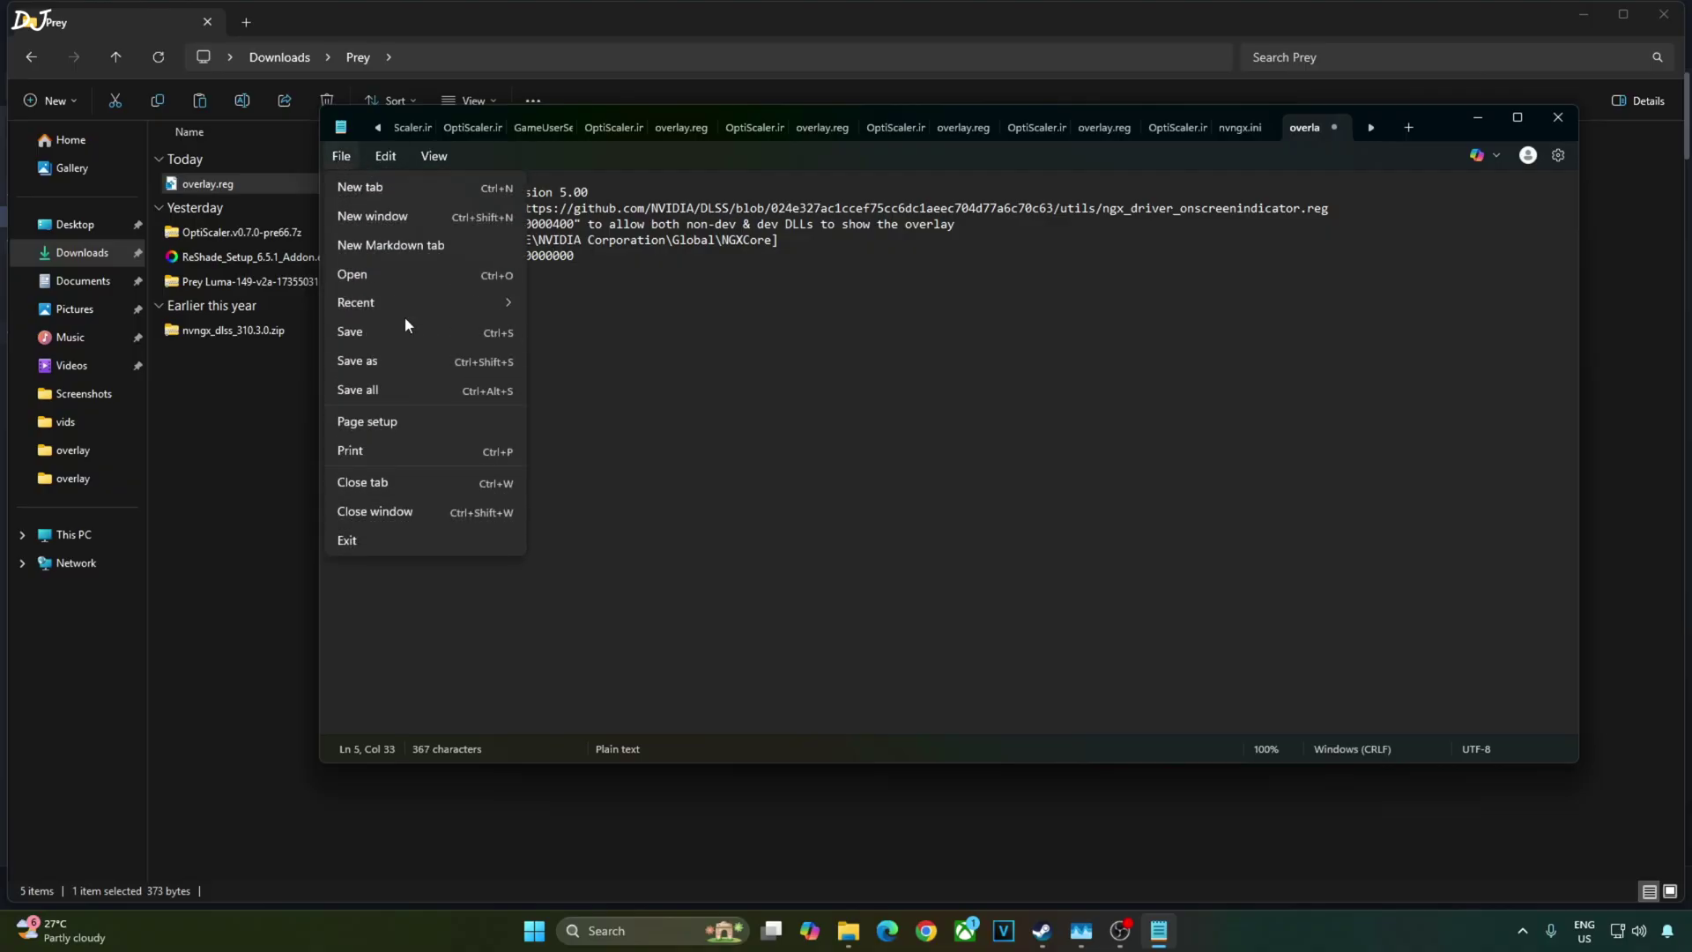
left_click(1574, 124)
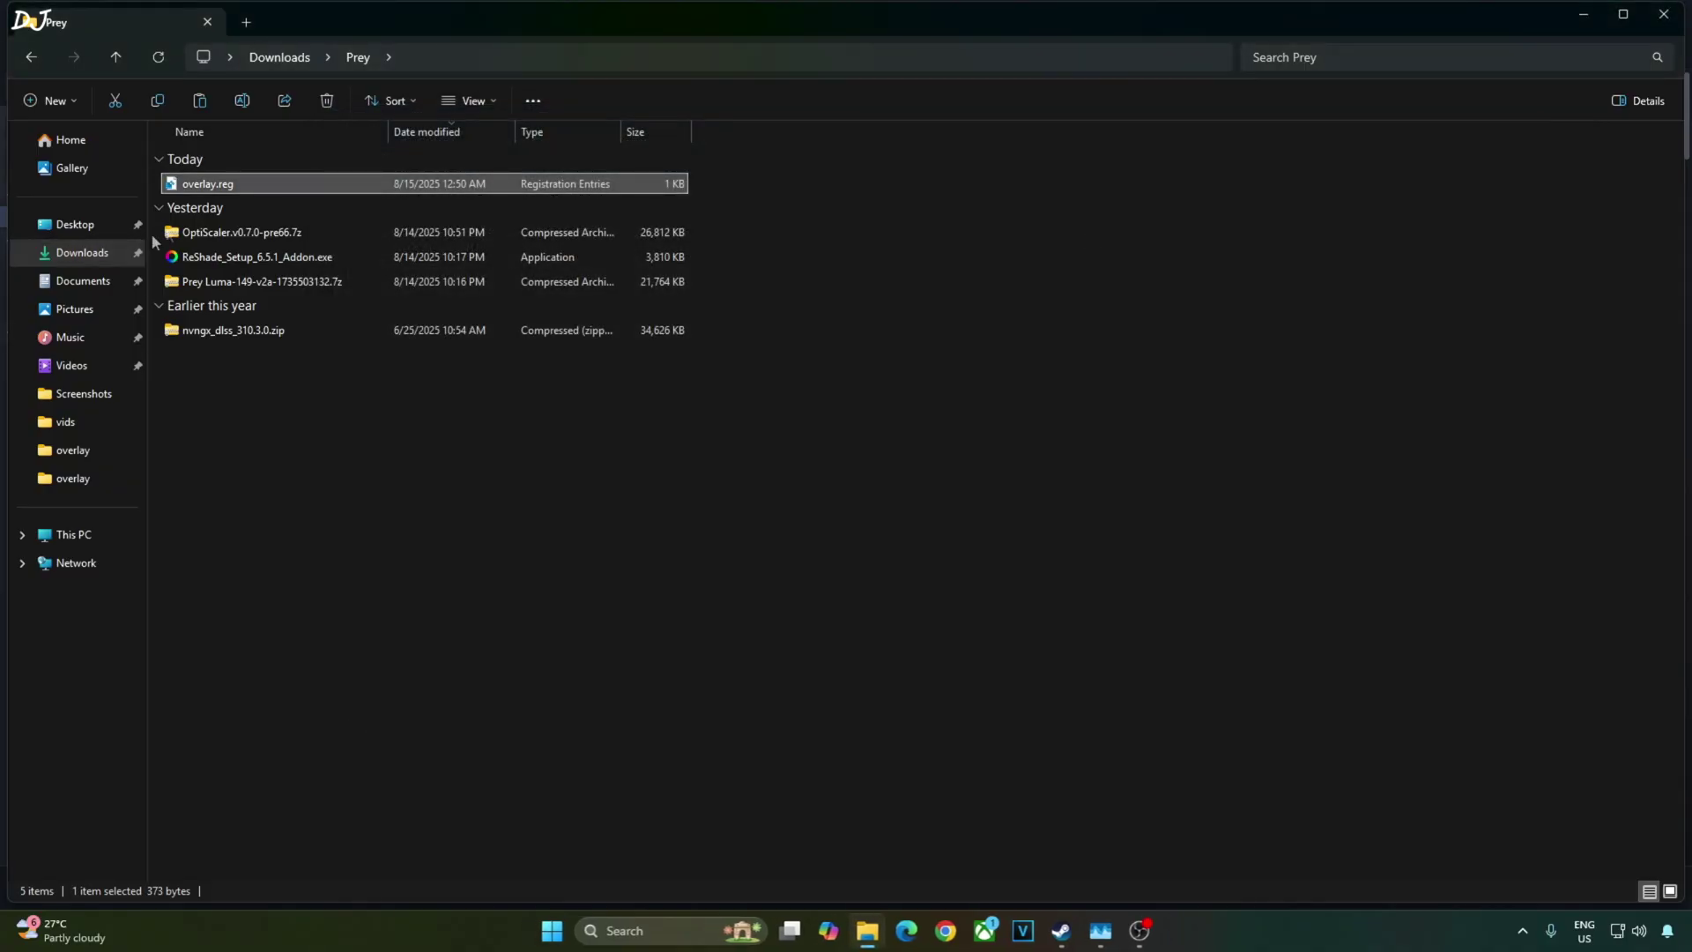
Merge the edited overlay.reg into the Windows registry and dismiss the confirmation
right_click(209, 188)
left_click(249, 252)
left_click(979, 487)
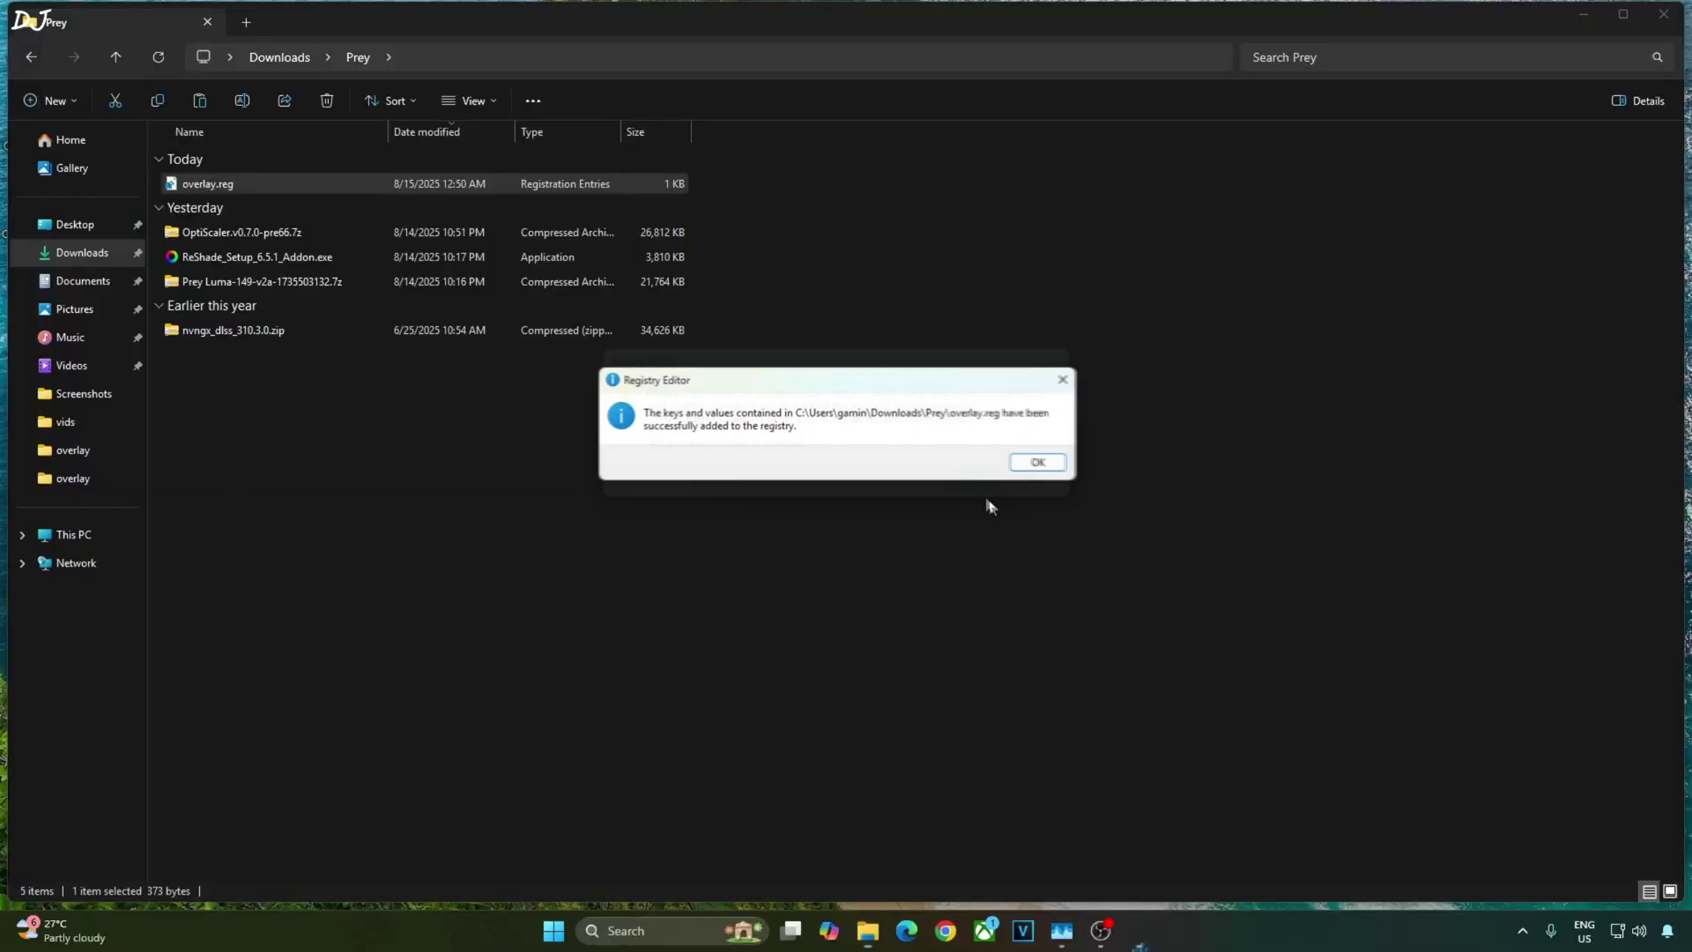
left_click(1038, 467)
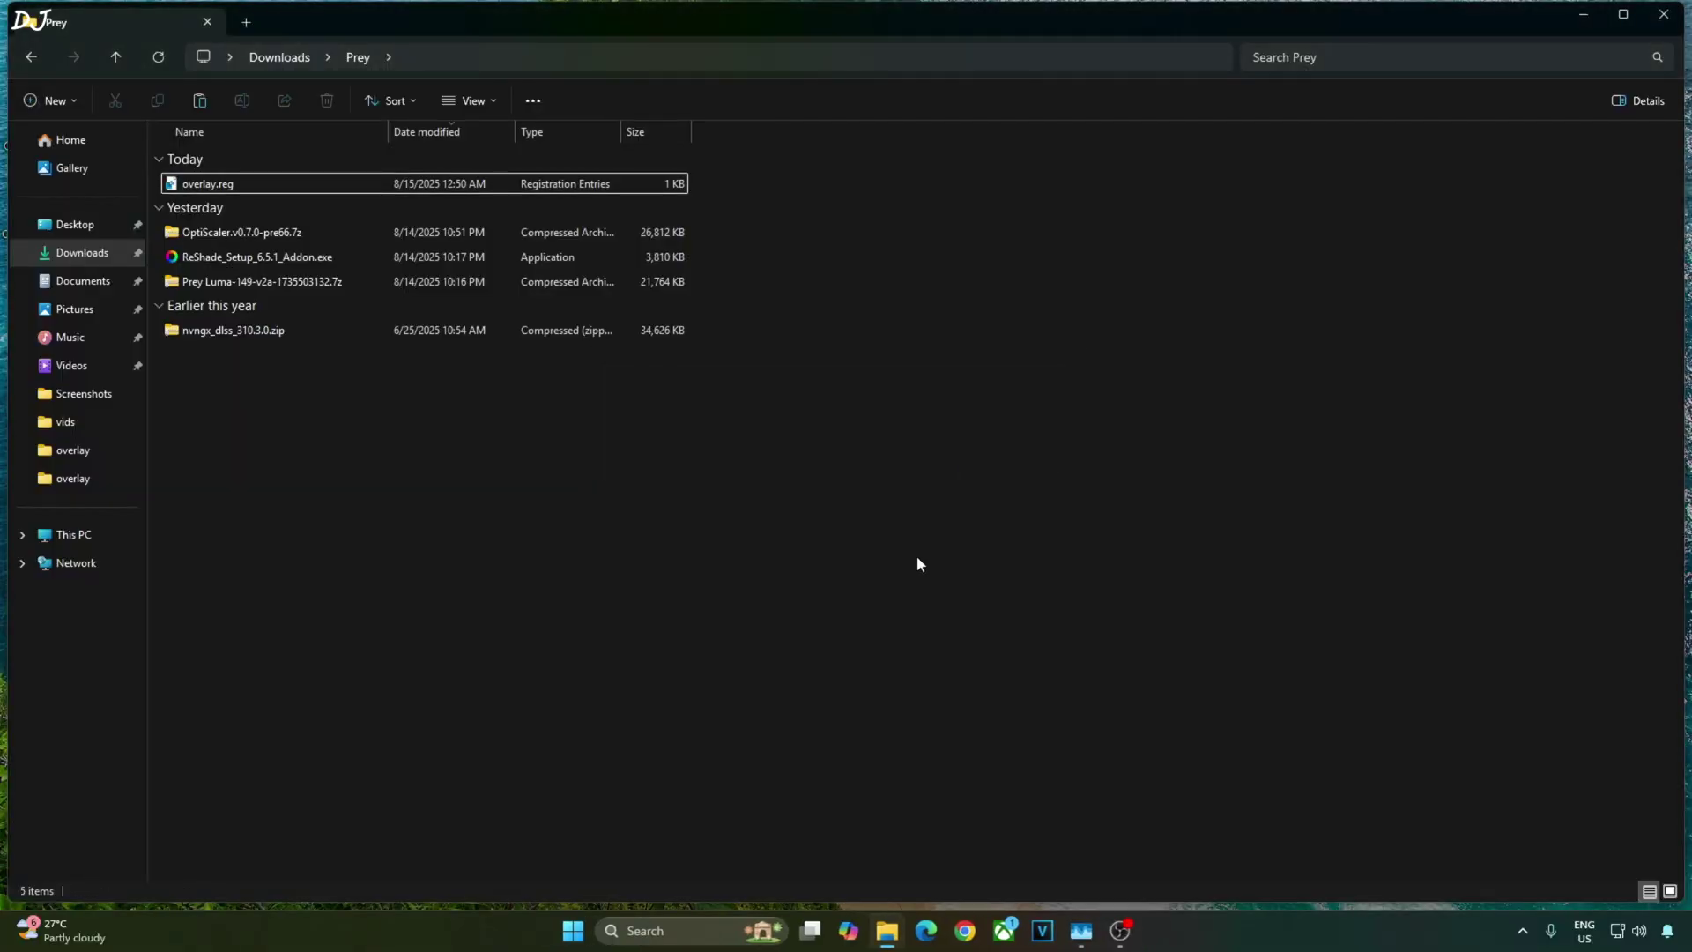